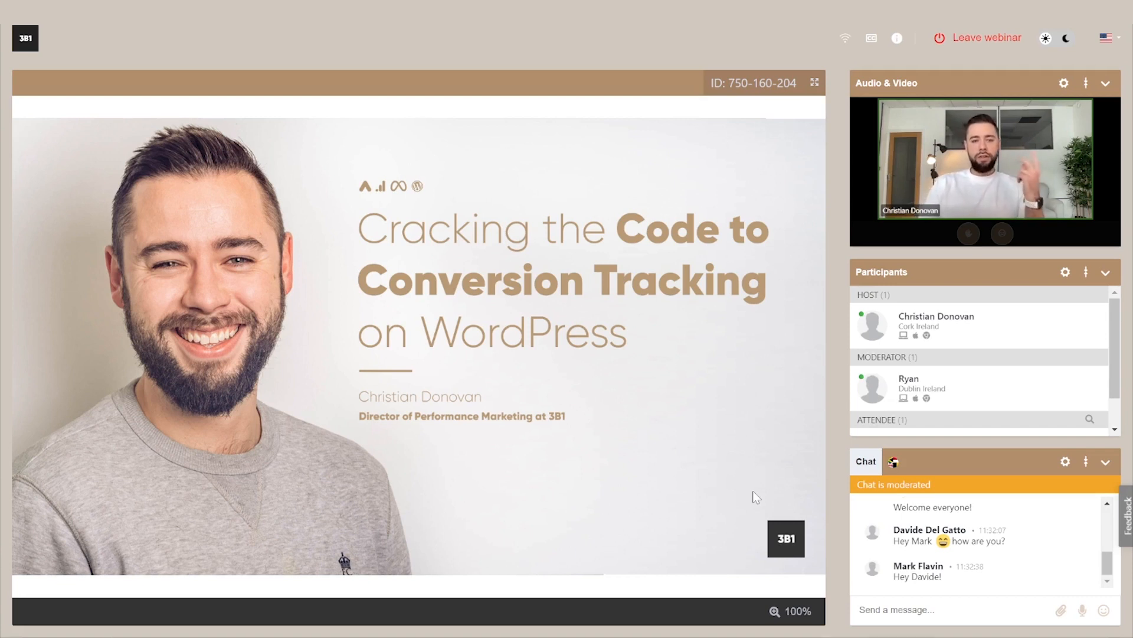
{"action": "key", "text": "XF86AudioLowerVolume"}
{"action": "key", "text": "XF86AudioLowerVolume"}
{"action": "key", "text": "XF86AudioLowerVolume"}
{"action": "key", "text": "XF86AudioLowerVolume"}
{"action": "key", "text": "XF86AudioLowerVolume"}
{"action": "key", "text": "XF86AudioLowerVolume"}
{"action": "key", "text": "XF86AudioLowerVolume"}
{"action": "key", "text": "XF86AudioLowerVolume"}
{"action": "key", "text": "XF86AudioLowerVolume"}
{"action": "key", "text": "XF86AudioLowerVolume"}
{"action": "key", "text": "XF86AudioLowerVolume"}
{"action": "key", "text": "XF86AudioLowerVolume"}
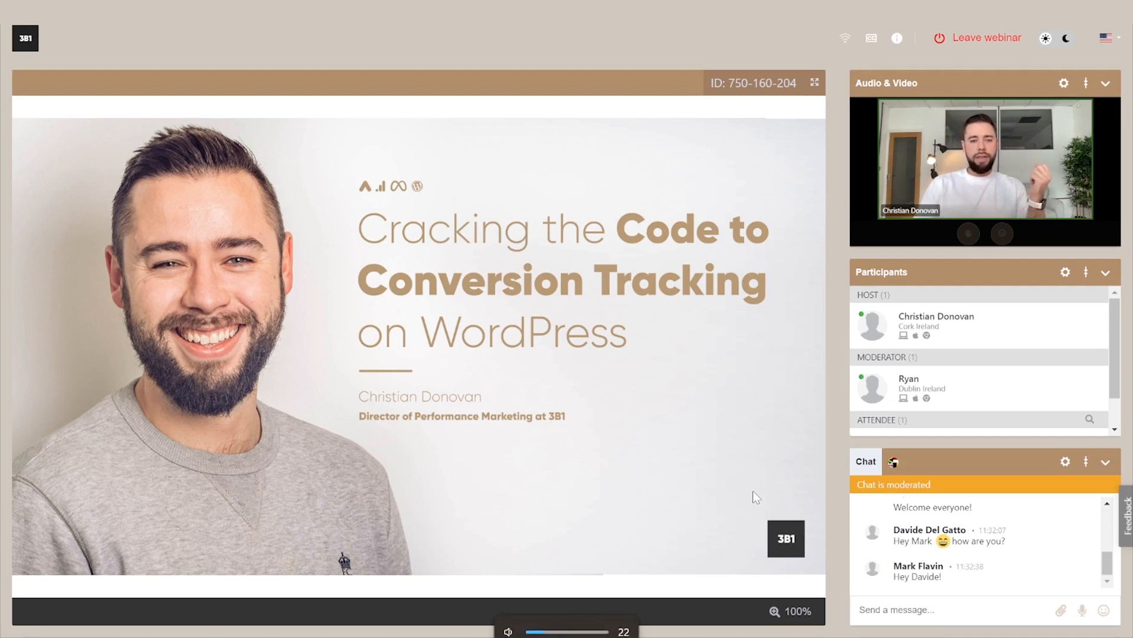
{"action": "key", "text": "XF86AudioLowerVolume"}
{"action": "key", "text": "XF86AudioLowerVolume"}
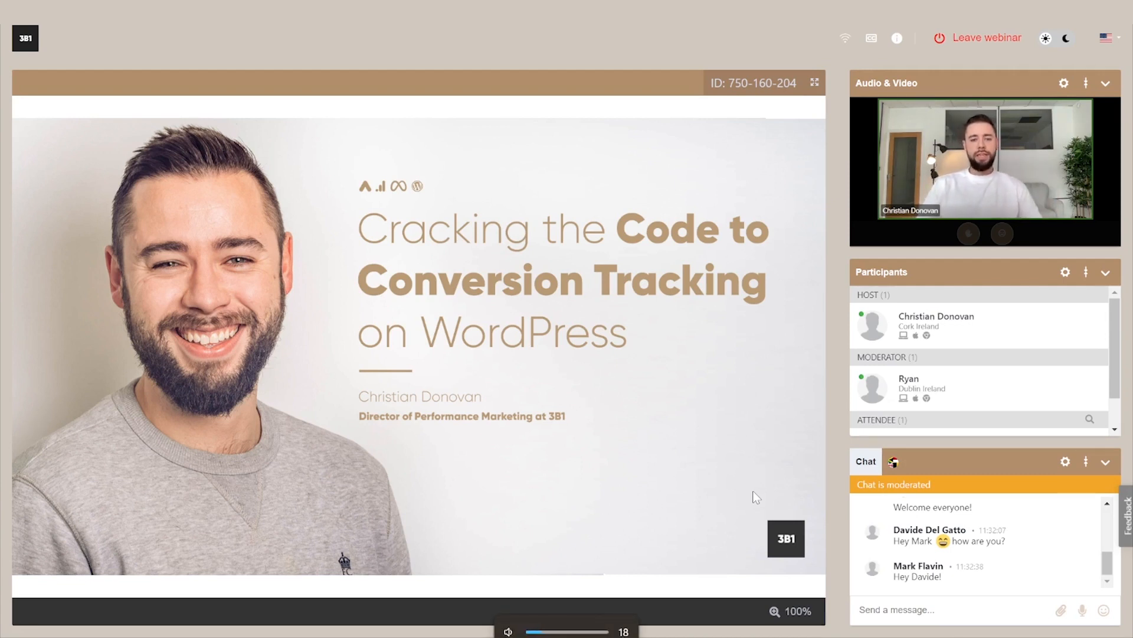
{"action": "key", "text": "XF86AudioLowerVolume"}
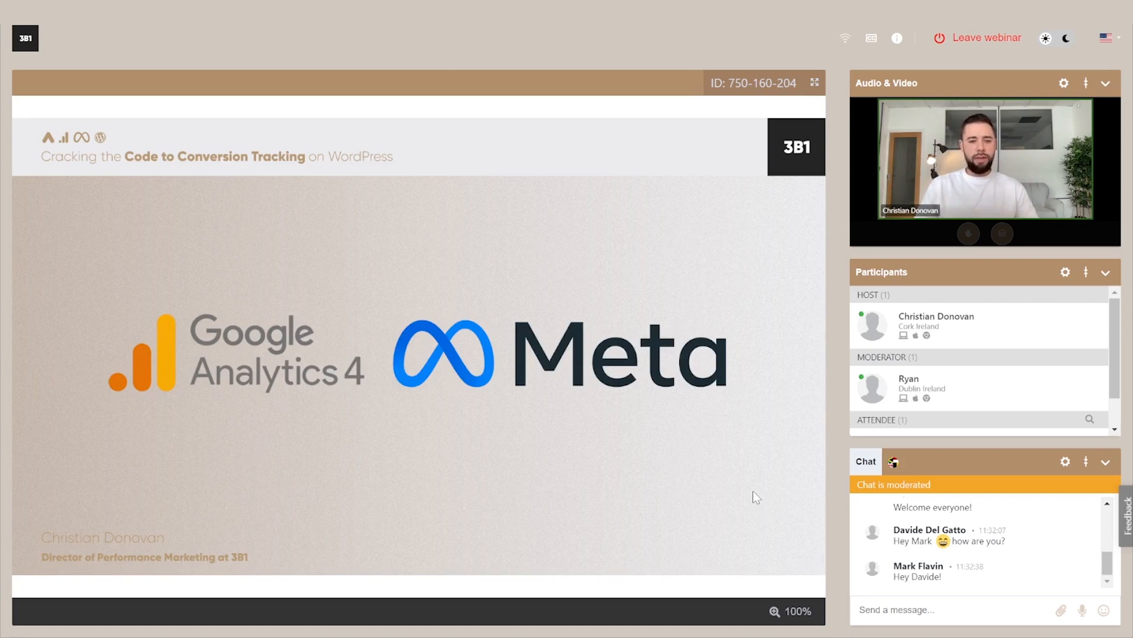
{"action": "key", "text": "XF86AudioRaiseVolume"}
{"action": "key", "text": "XF86AudioRaiseVolume"}
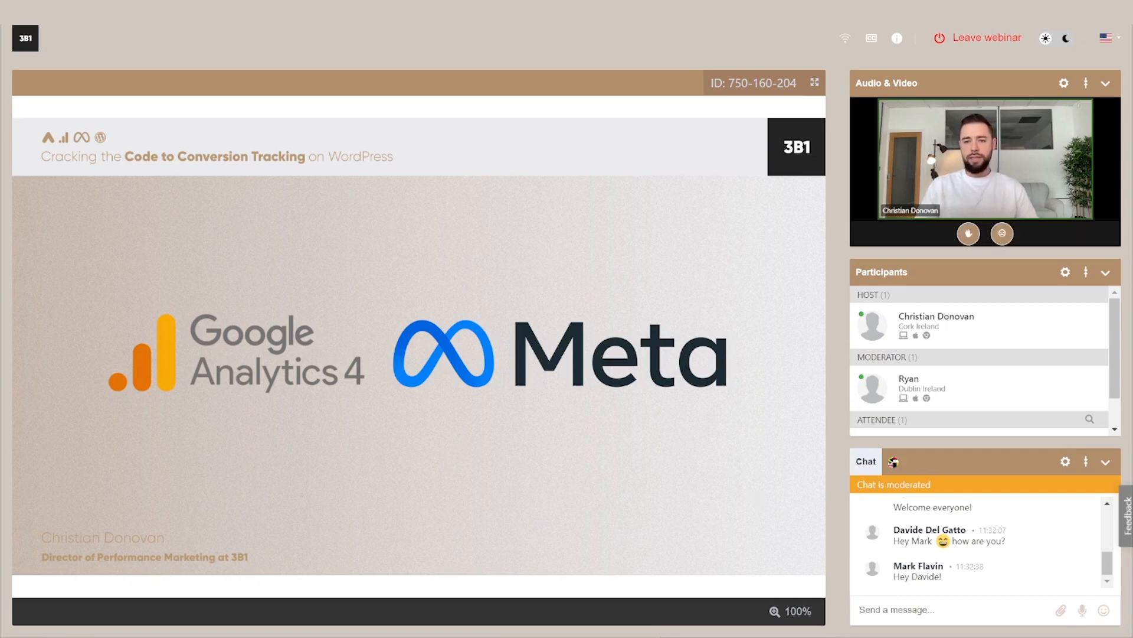
{"action": "scroll", "coordinate": [951, 495], "scroll_direction": "up", "scroll_amount": 1}
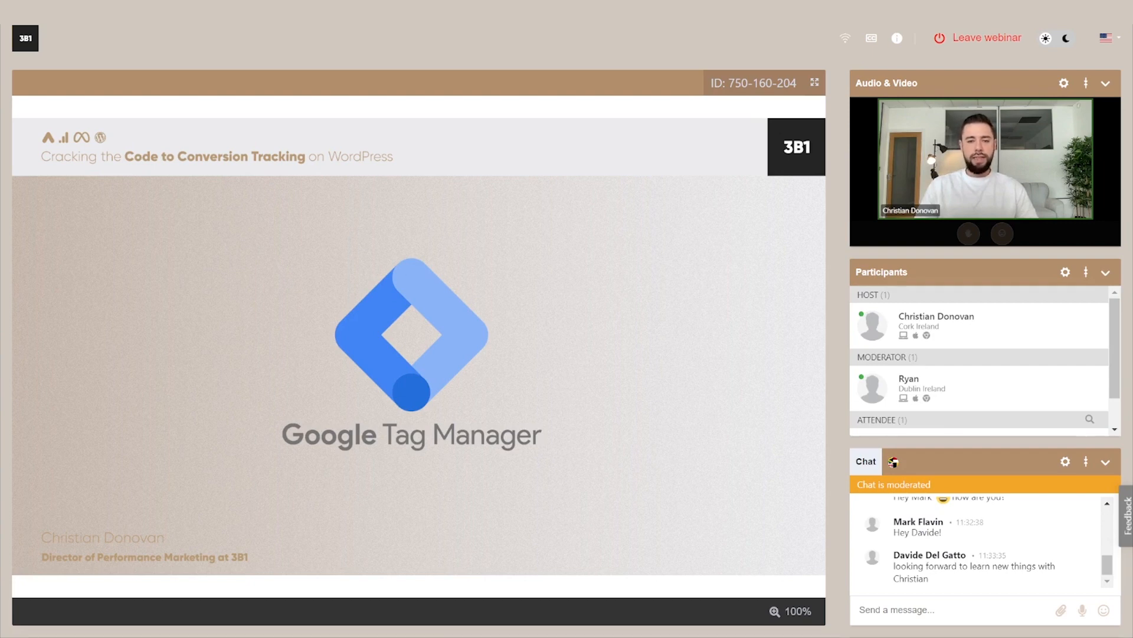
{"action": "scroll", "coordinate": [937, 413], "scroll_direction": "down", "scroll_amount": 1}
{"action": "scroll", "coordinate": [937, 413], "scroll_direction": "up", "scroll_amount": 1}
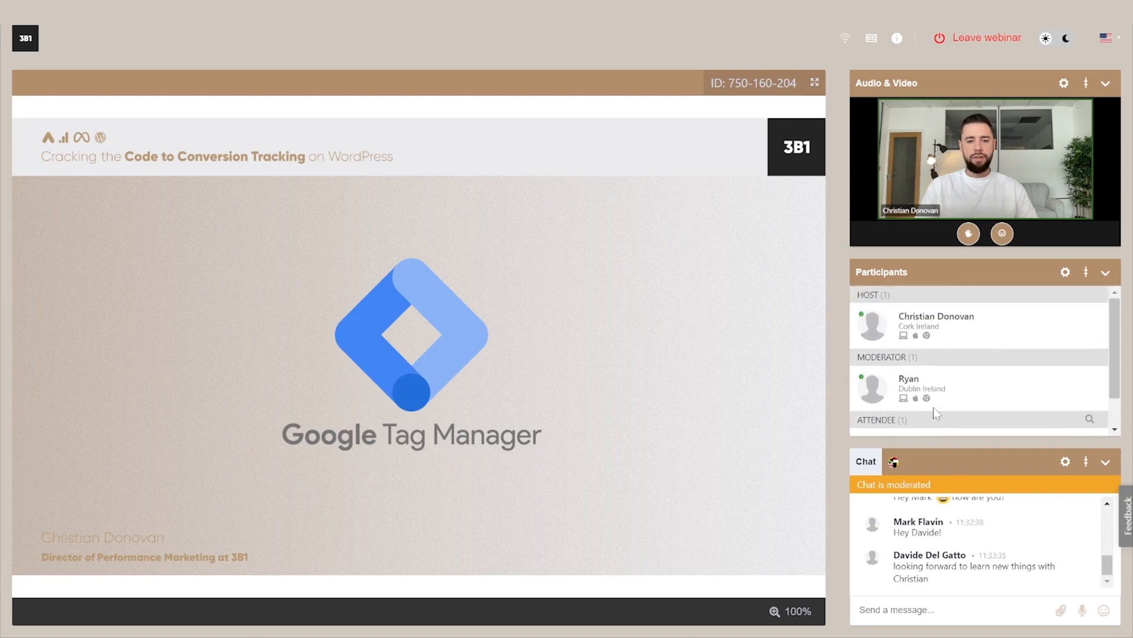
{"action": "scroll", "coordinate": [935, 414], "scroll_direction": "down", "scroll_amount": 2}
{"action": "scroll", "coordinate": [935, 413], "scroll_direction": "up", "scroll_amount": 1}
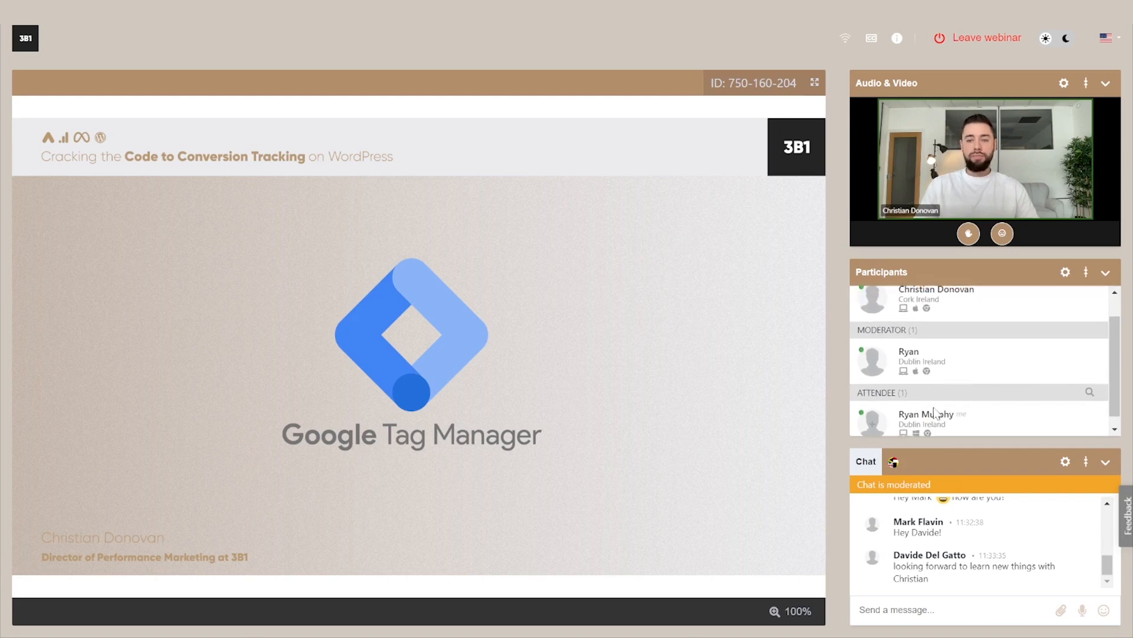
{"action": "scroll", "coordinate": [934, 407], "scroll_direction": "up", "scroll_amount": 1}
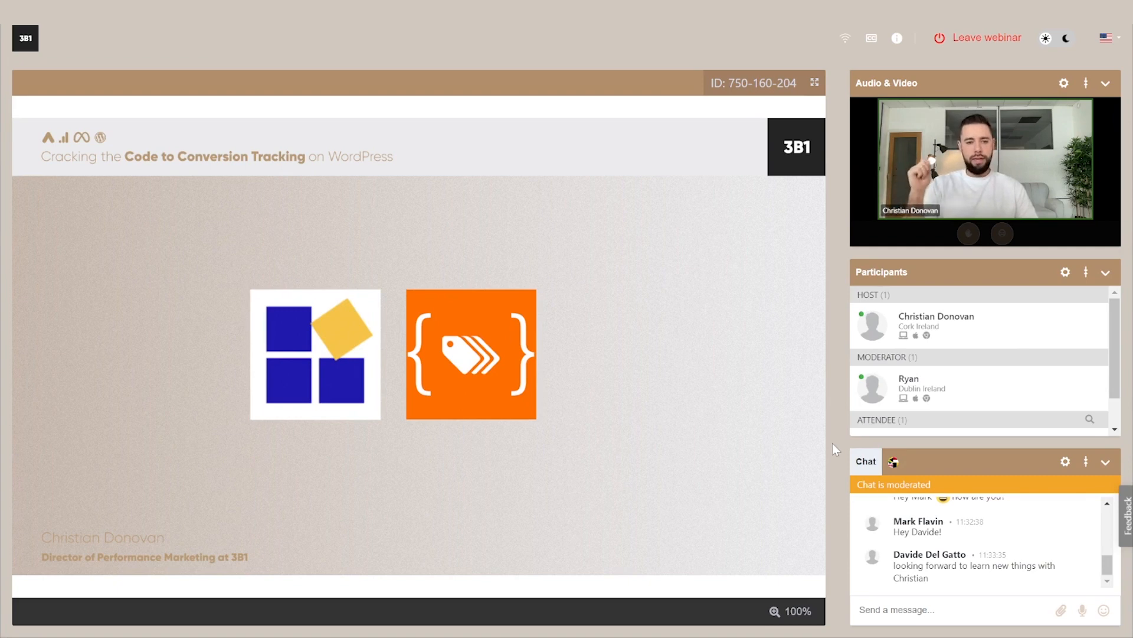
{"action": "key", "text": "XF86AudioRaiseVolume"}
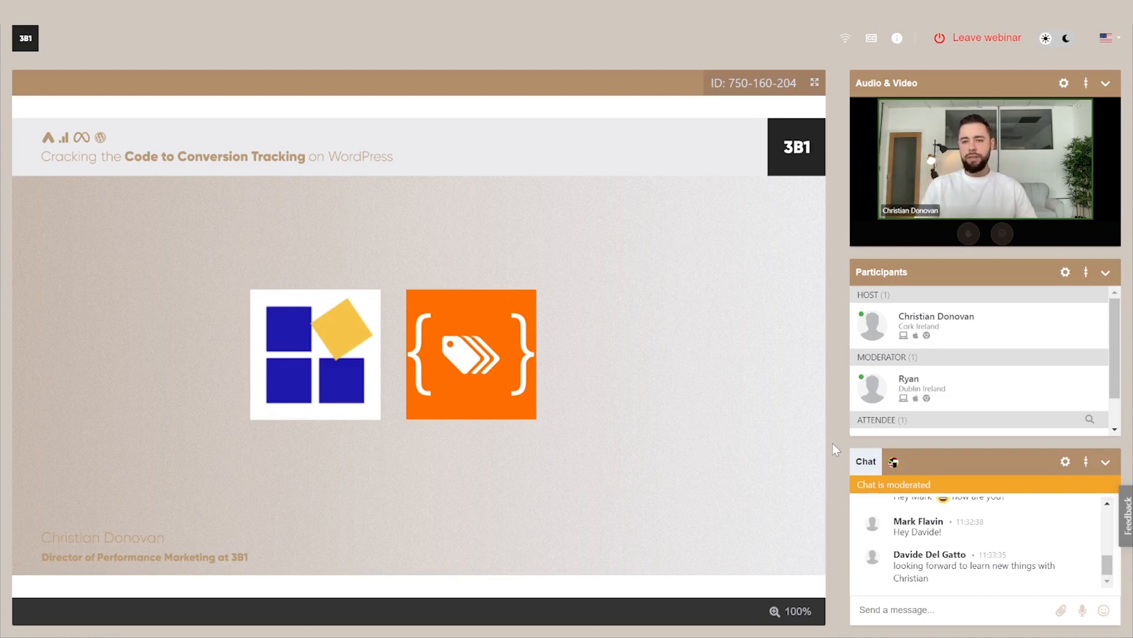
{"action": "key", "text": "XF86AudioRaiseVolume"}
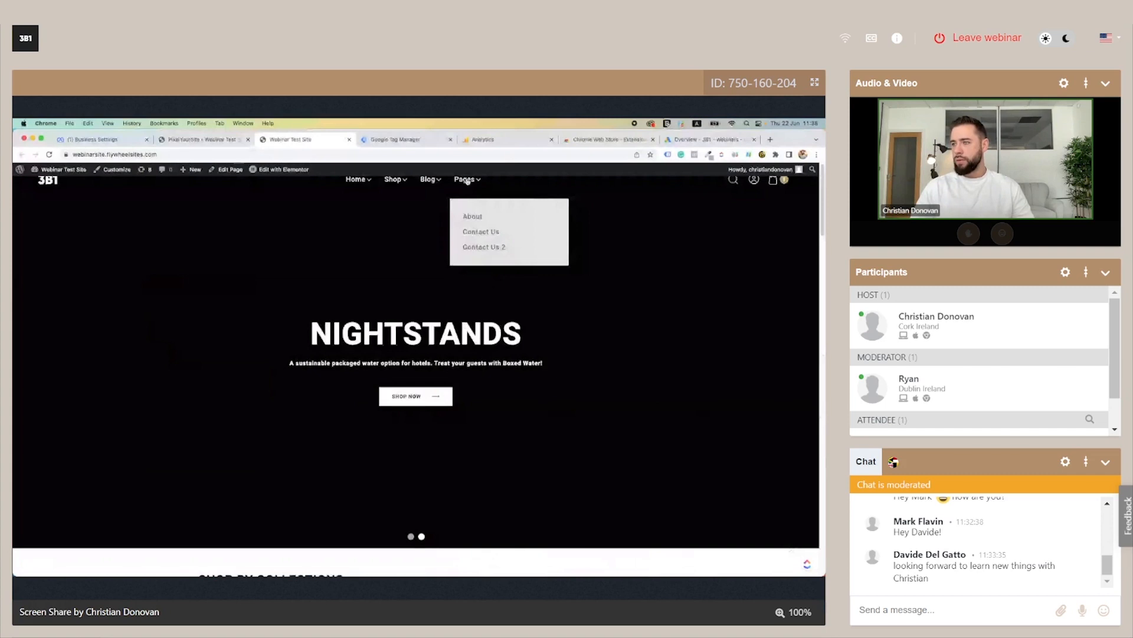
Step: Open the test site's Contact Us page and view its contact details and Get In Touch form
{"action": "left_click", "coordinate": [488, 232]}
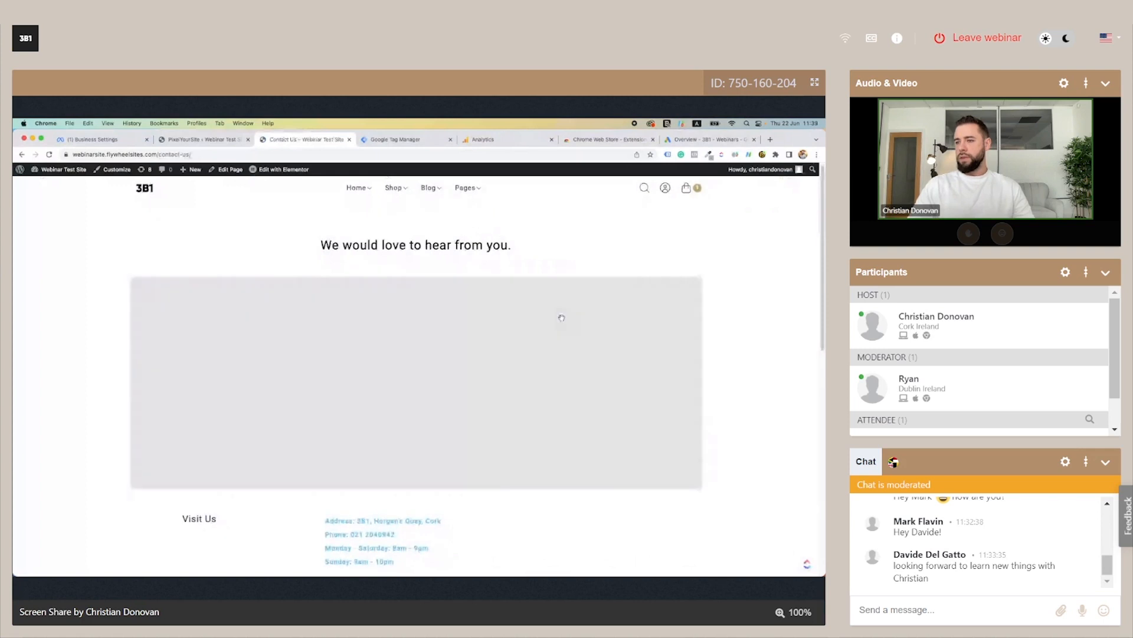
{"action": "scroll", "coordinate": [561, 318], "scroll_direction": "down", "scroll_amount": 3}
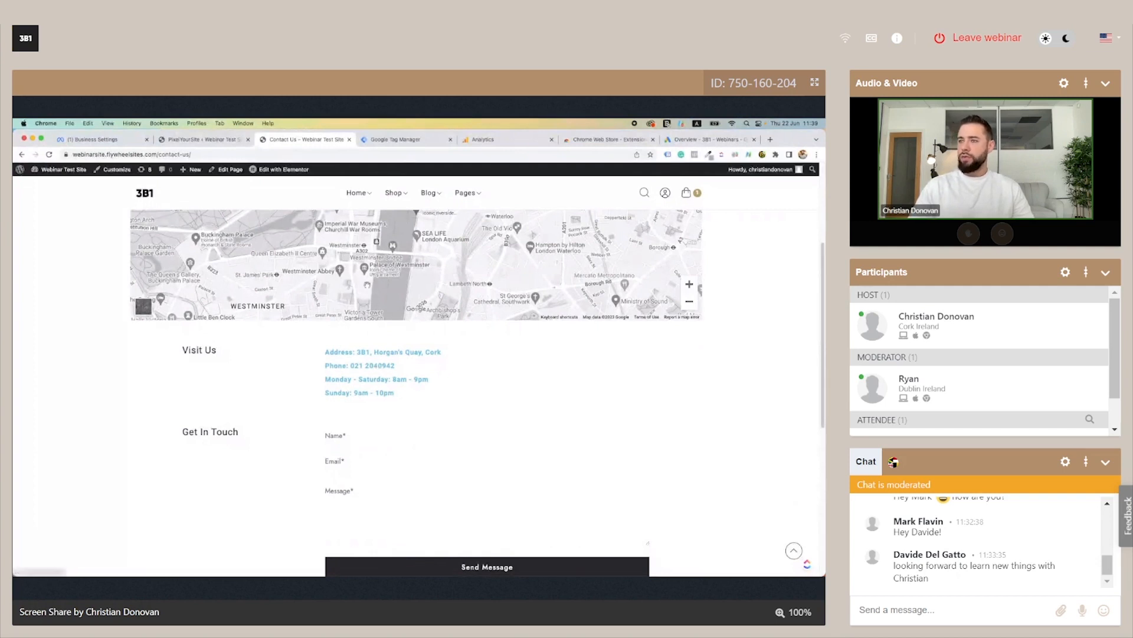
Step: Switch to Google Tag Manager and open the list of tags in the website's container
{"action": "left_click", "coordinate": [383, 140]}
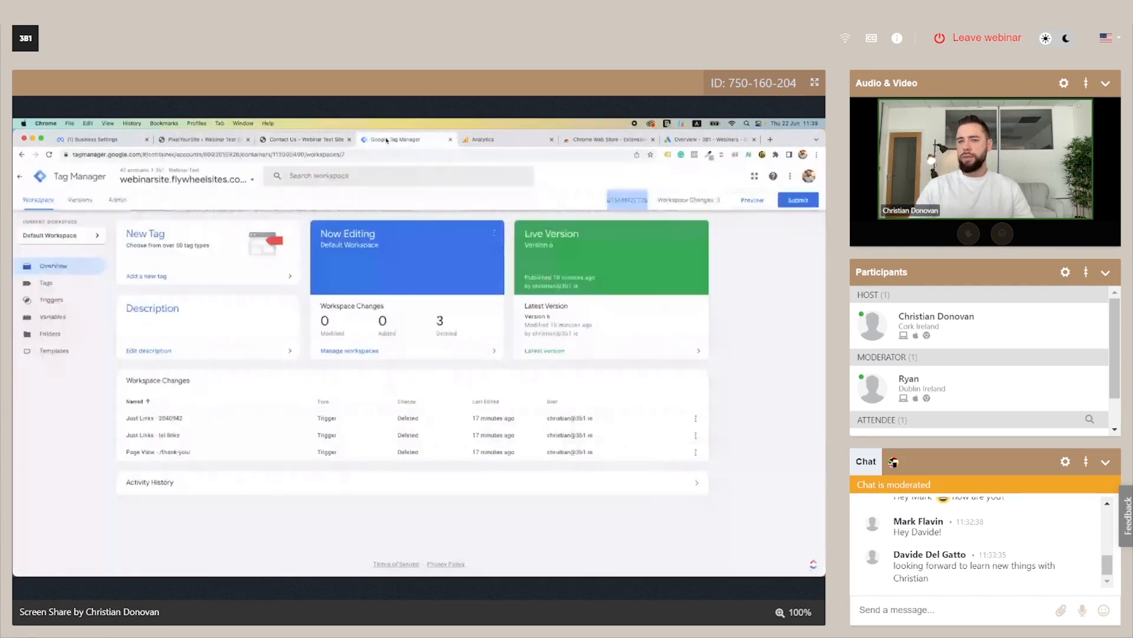
{"action": "left_click", "coordinate": [50, 287]}
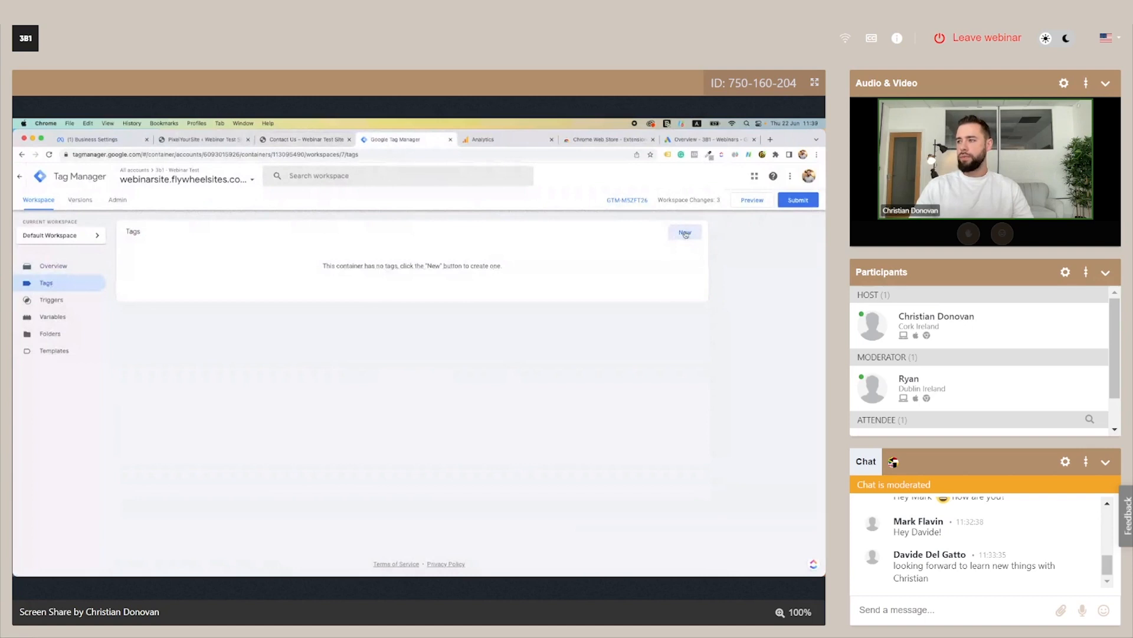
{"action": "left_click", "coordinate": [684, 234]}
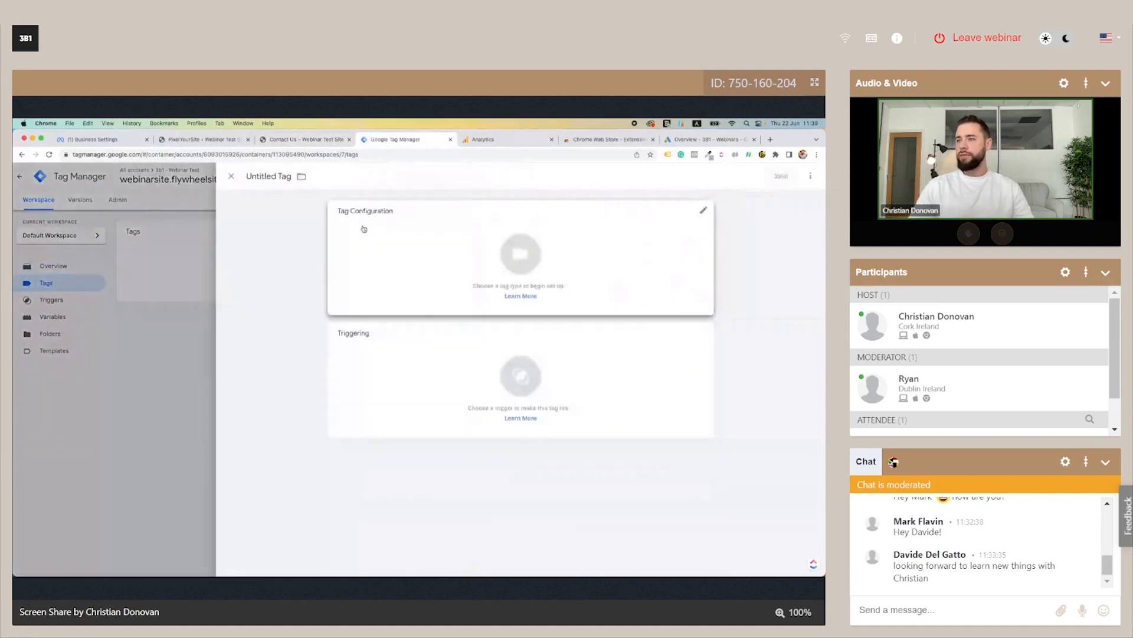
{"action": "left_click", "coordinate": [480, 246]}
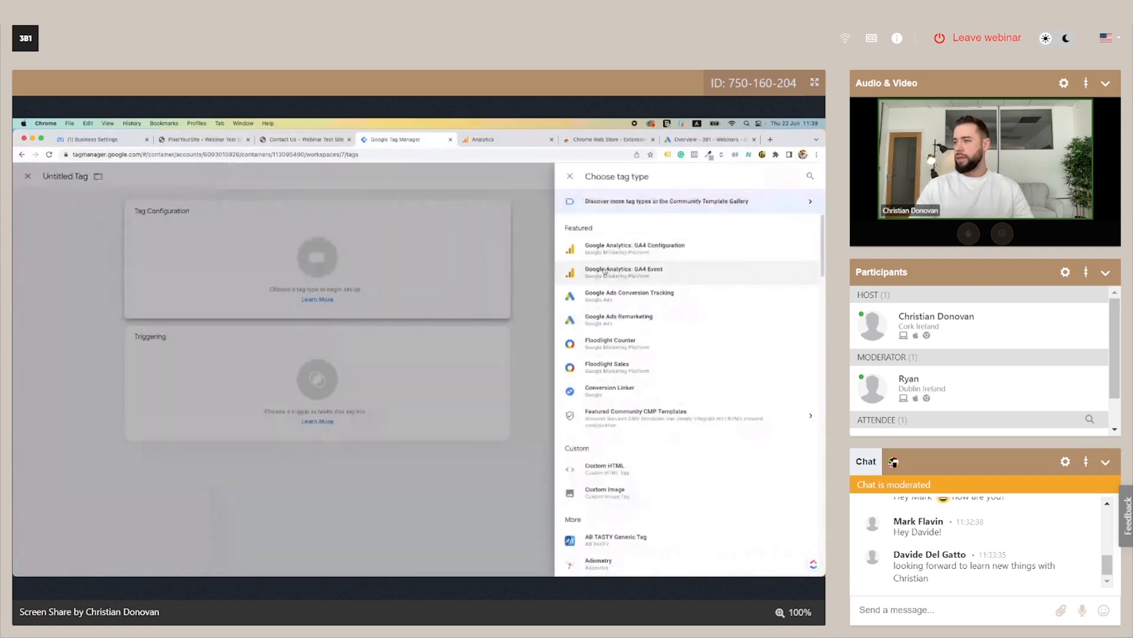
{"action": "left_click", "coordinate": [665, 271]}
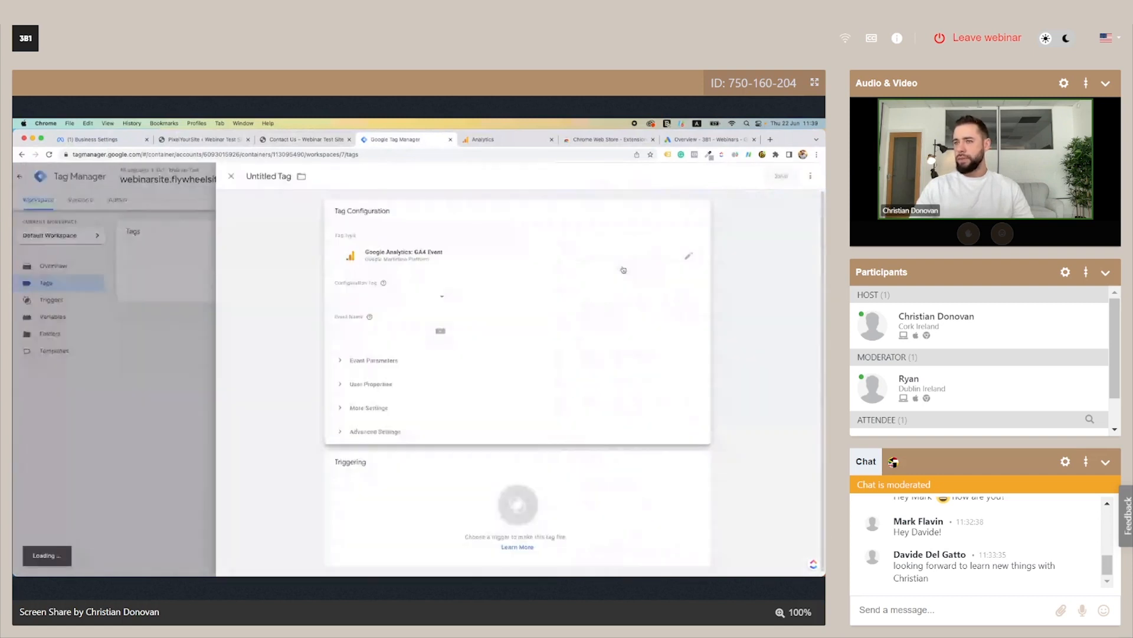
{"action": "left_click", "coordinate": [231, 176]}
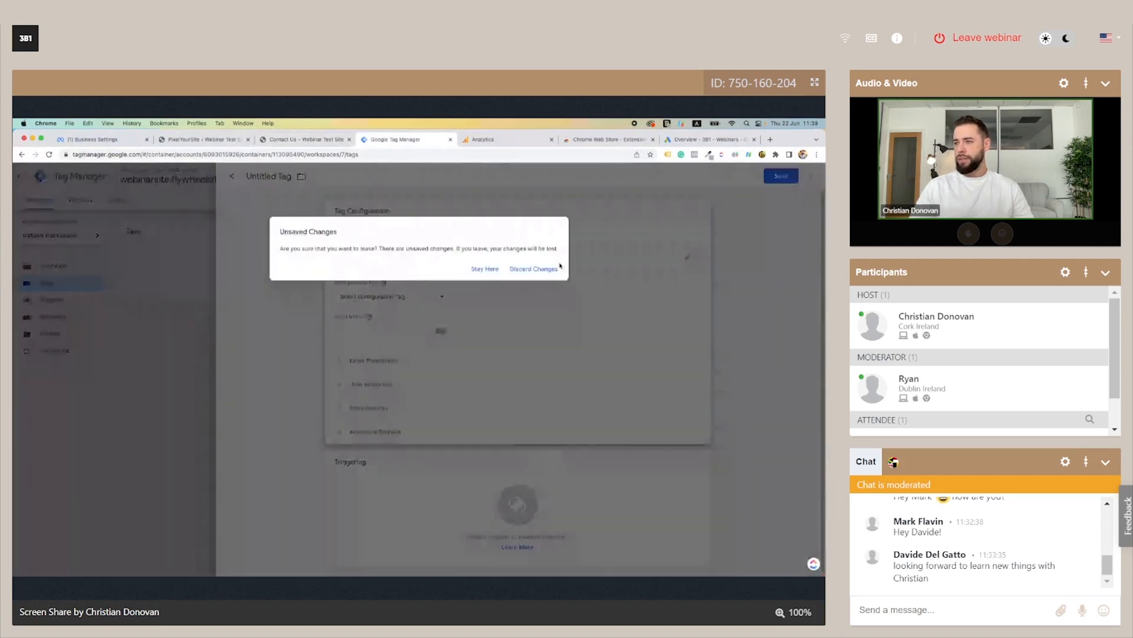
{"action": "left_click", "coordinate": [525, 267]}
Step: Start a new tag and set its type to Google Analytics: GA4 Configuration
{"action": "left_click", "coordinate": [684, 233]}
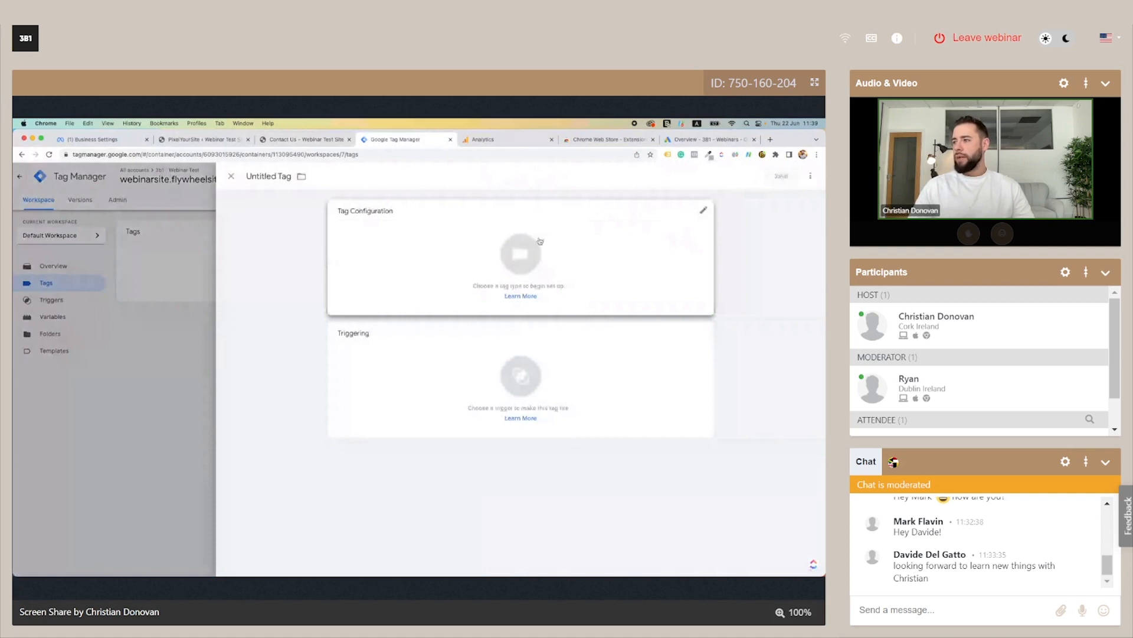
{"action": "left_click", "coordinate": [539, 240]}
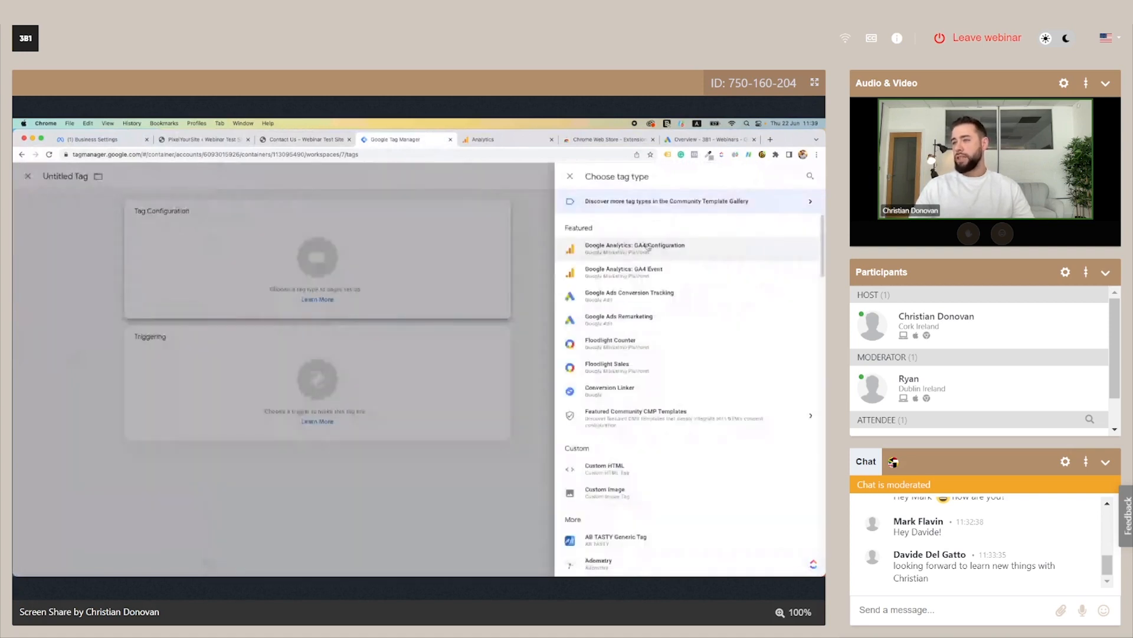
{"action": "left_click", "coordinate": [647, 246]}
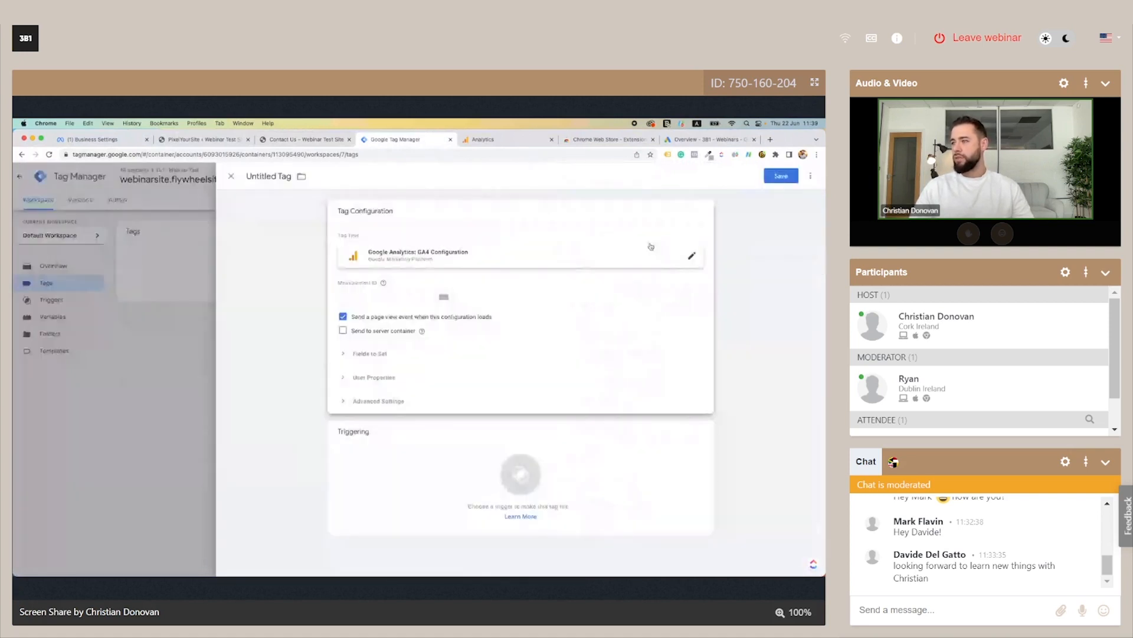
{"action": "left_click", "coordinate": [651, 247]}
{"action": "left_click", "coordinate": [646, 249]}
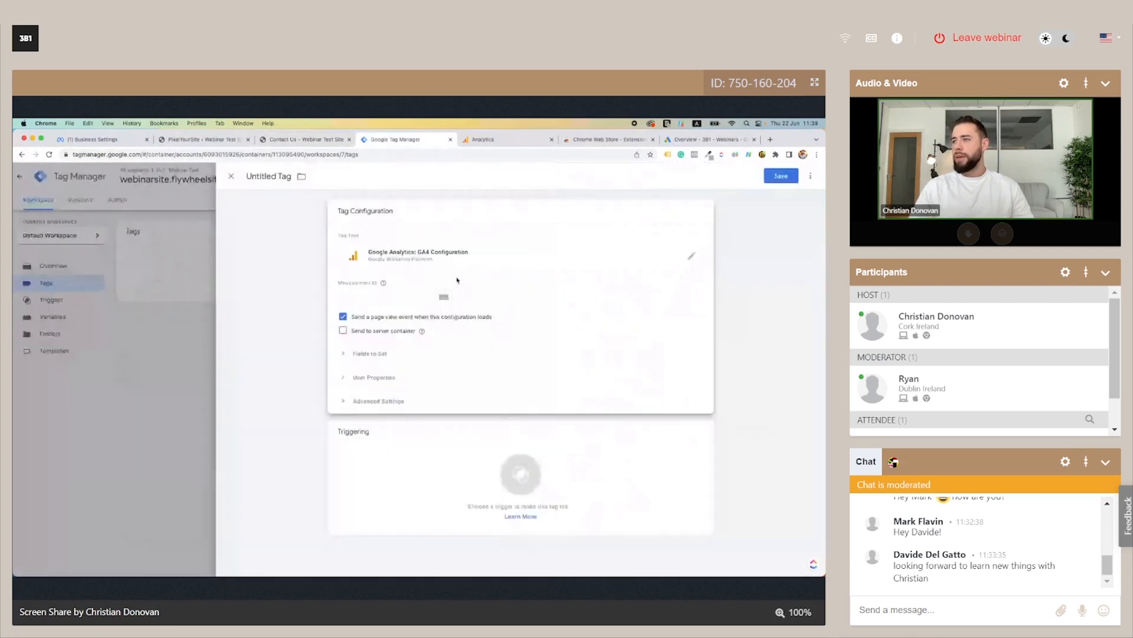
Step: Copy the measurement ID from the Webinar Site stream in Google Analytics into the GA4 Configuration tag's Measurement ID
{"action": "left_click", "coordinate": [503, 141]}
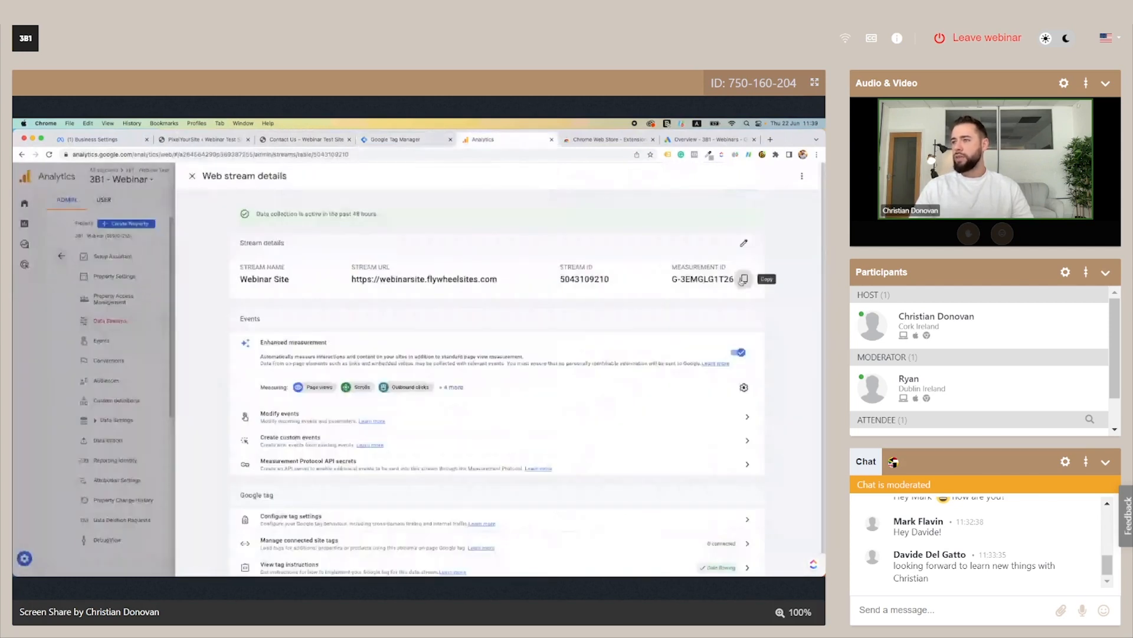
{"action": "left_click", "coordinate": [743, 280]}
{"action": "left_click", "coordinate": [421, 142]}
{"action": "left_click", "coordinate": [404, 297]}
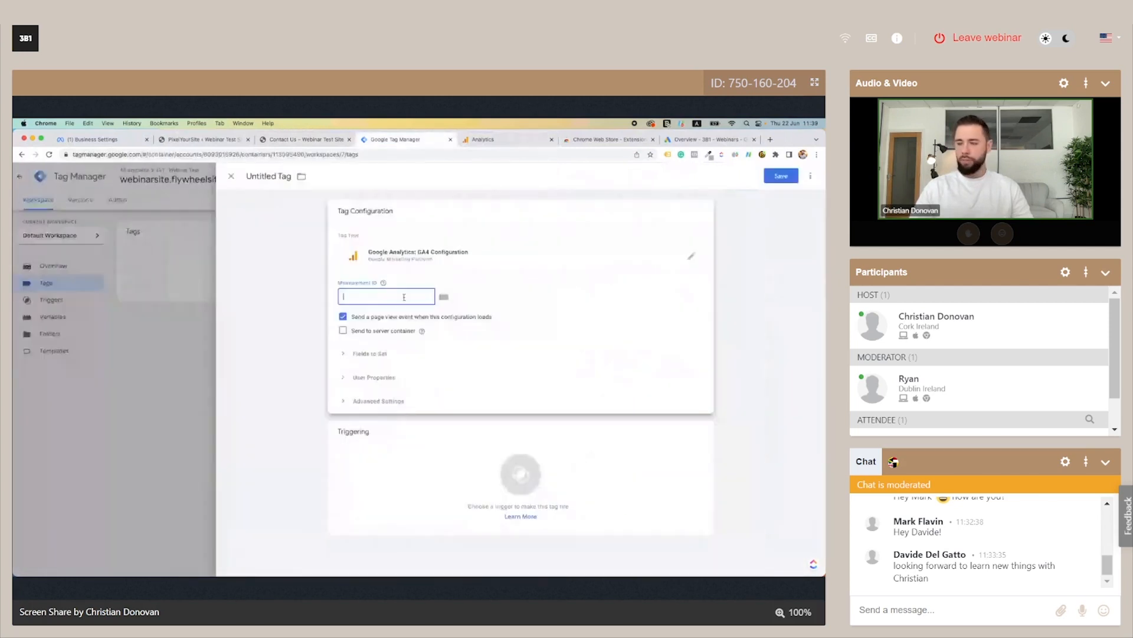
{"action": "key", "text": "super+v"}
{"action": "left_click", "coordinate": [551, 298]}
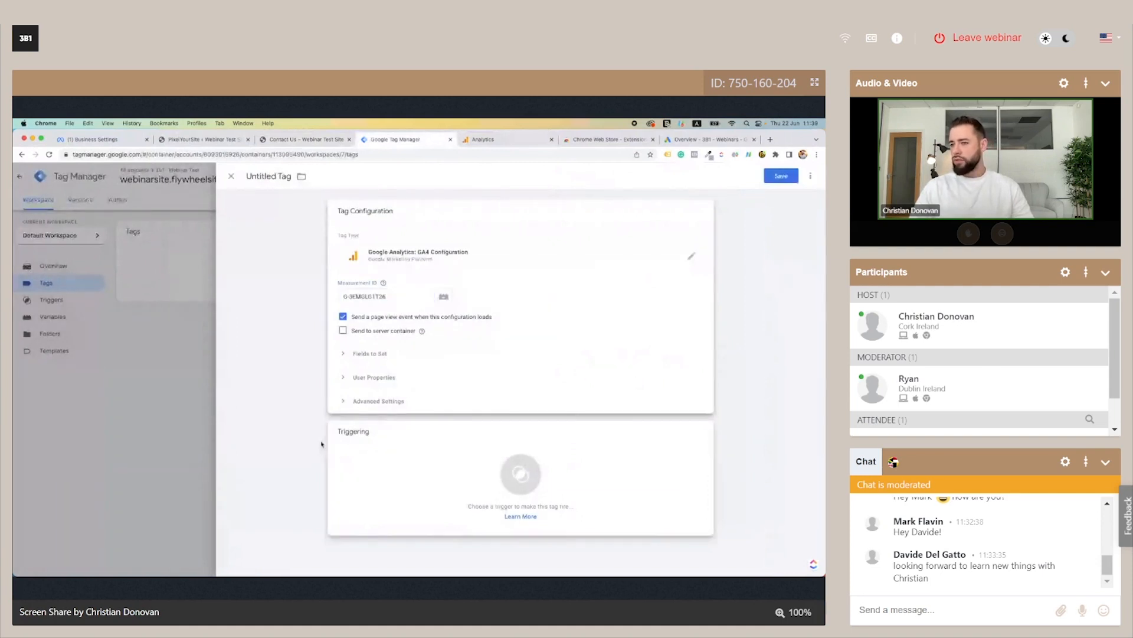
Step: Set the tag to fire on the All Pages trigger and save it as Google Analytics GA4 Configuration
{"action": "left_click", "coordinate": [531, 451]}
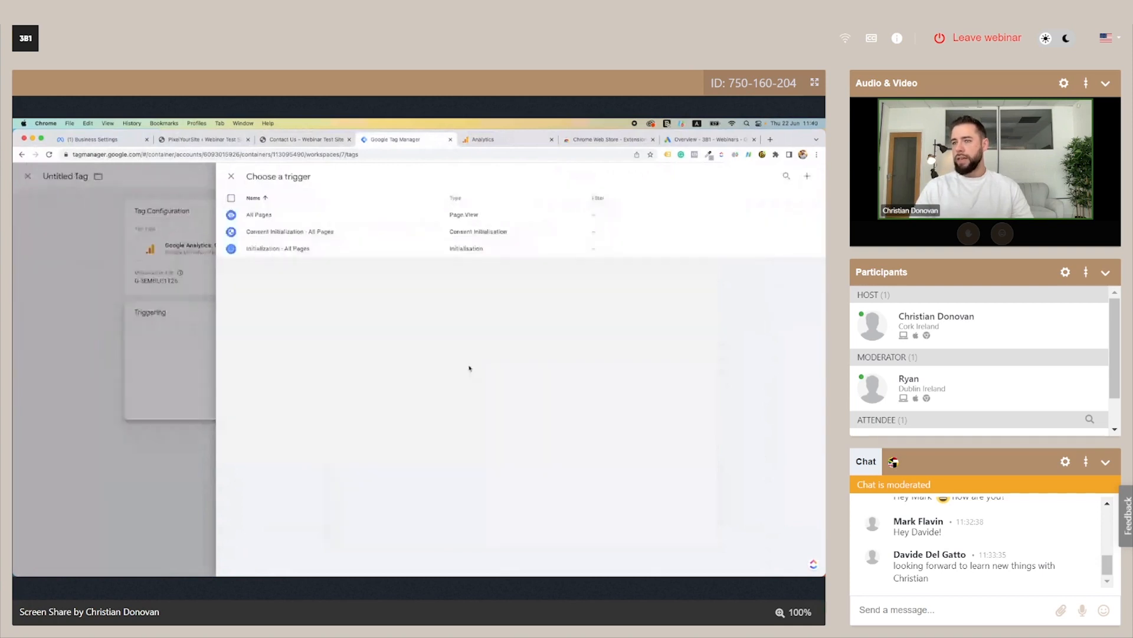
{"action": "left_click", "coordinate": [265, 216]}
{"action": "left_click", "coordinate": [784, 180]}
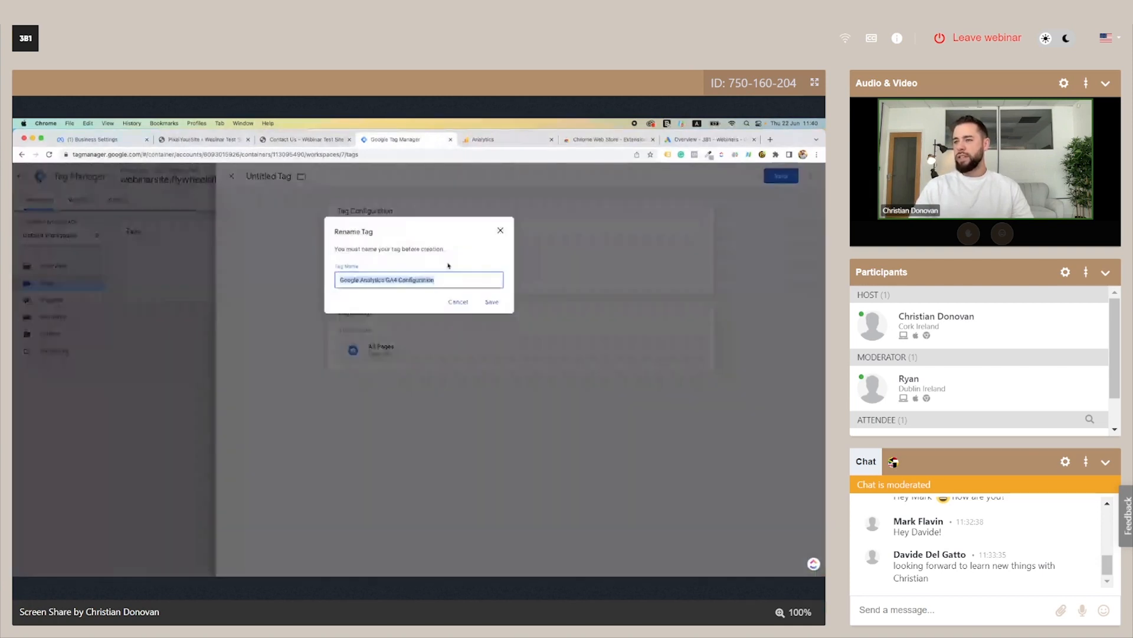
{"action": "left_click", "coordinate": [492, 302]}
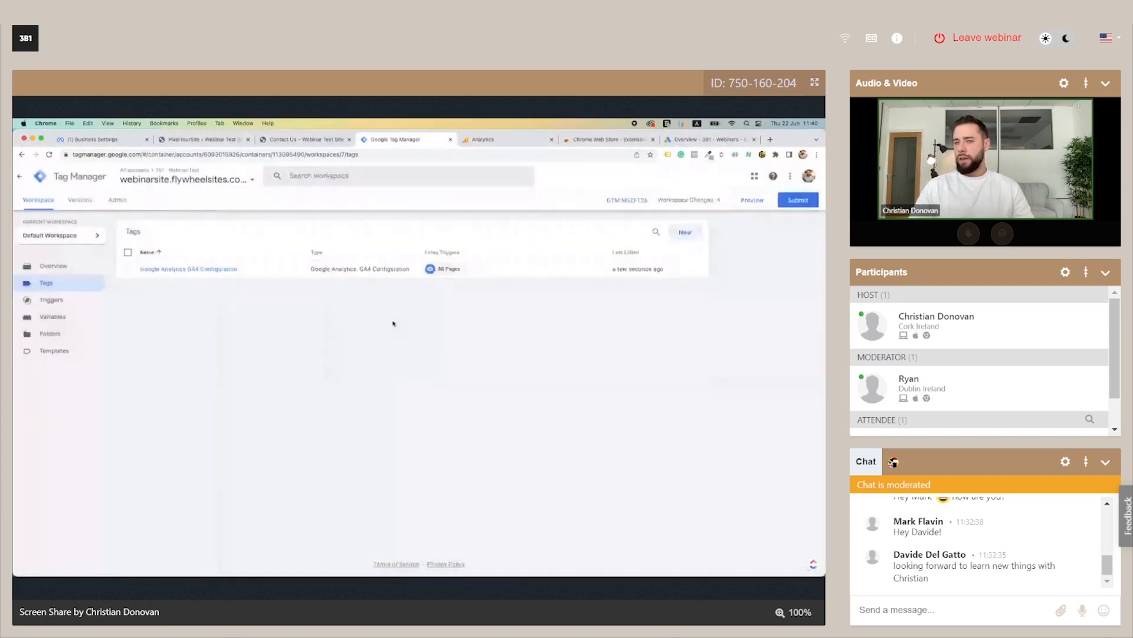
Step: Pause the Google Analytics GA4 Configuration tag in the tags list
{"action": "left_click", "coordinate": [127, 270]}
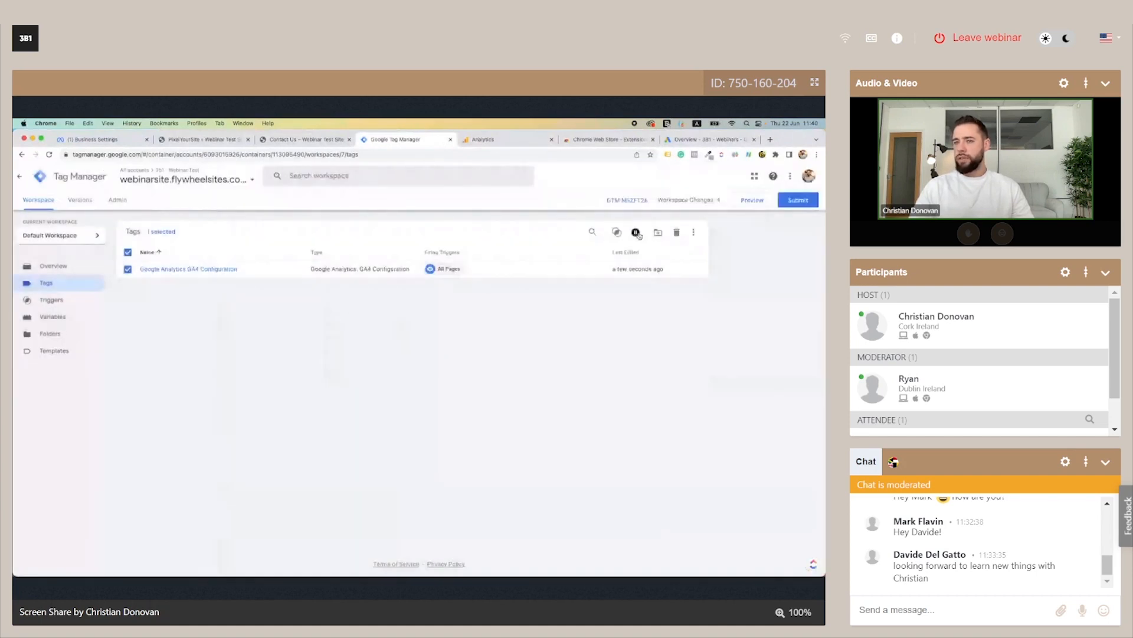
{"action": "left_click", "coordinate": [127, 270]}
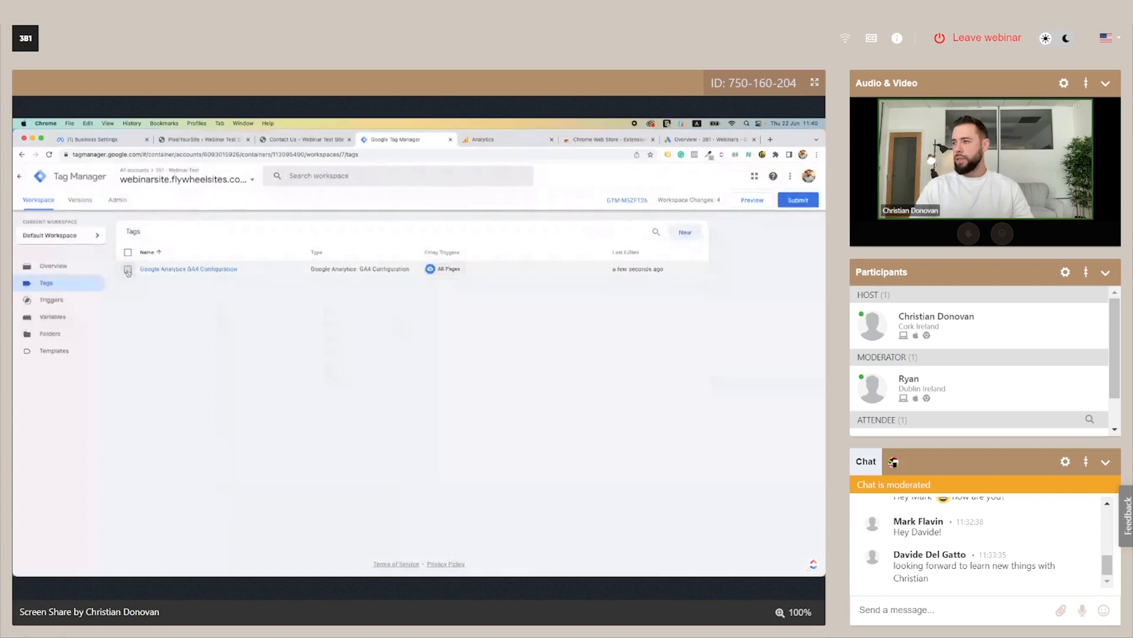
{"action": "left_click", "coordinate": [127, 270]}
{"action": "left_click", "coordinate": [637, 233]}
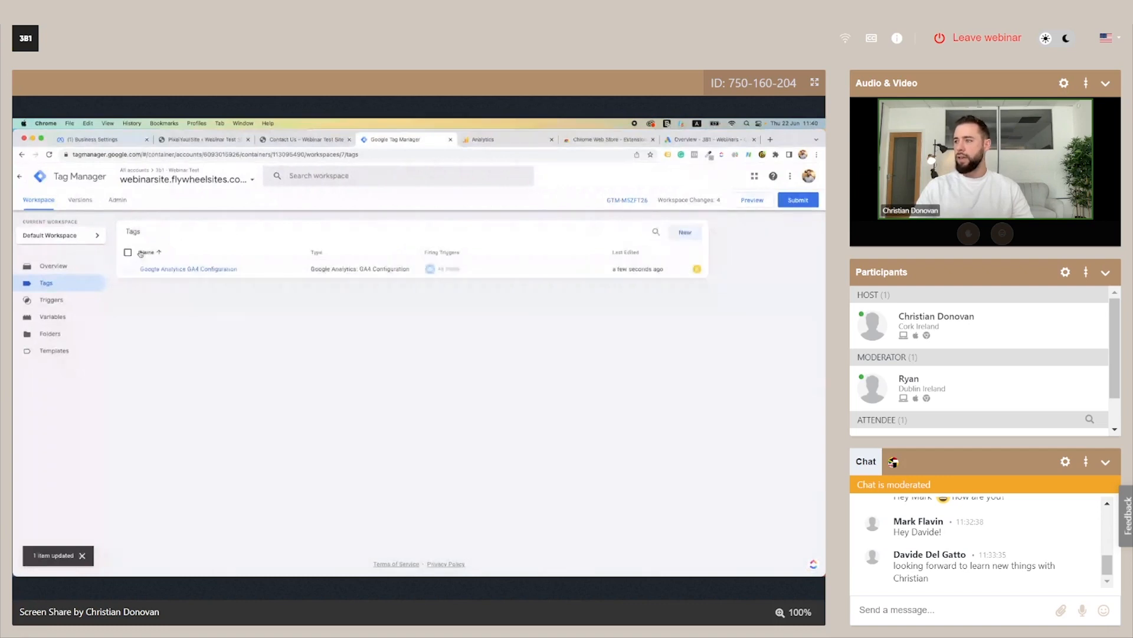
Step: Create a GA4 Event tag that uses the Google Analytics GA4 Configuration tag, with the event name ClickToCall
{"action": "left_click", "coordinate": [686, 233]}
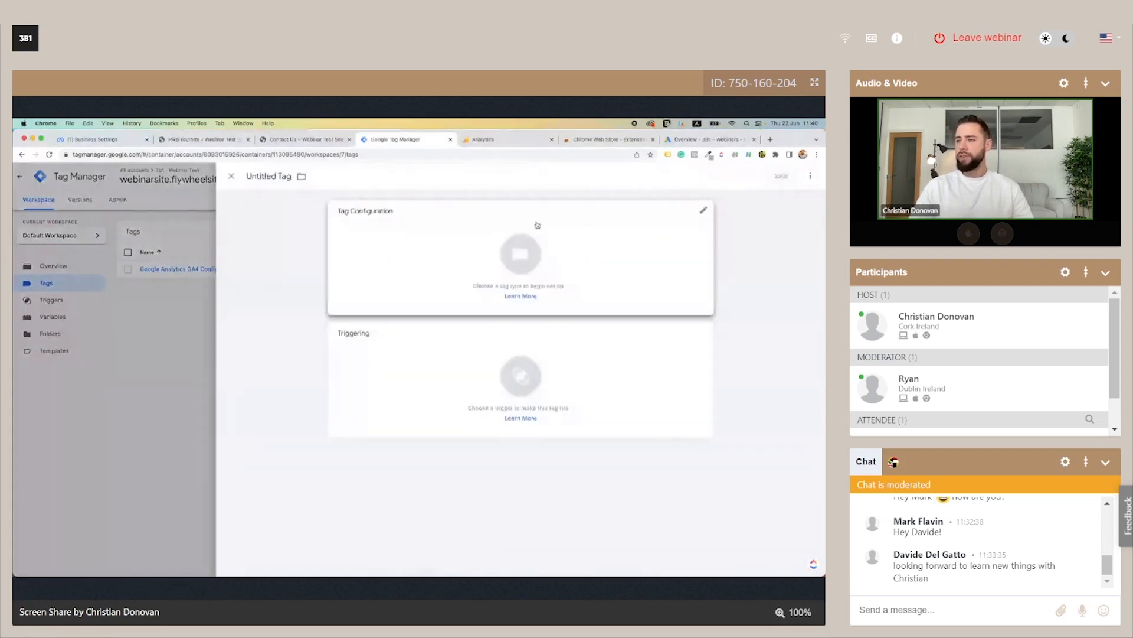
{"action": "left_click", "coordinate": [537, 224]}
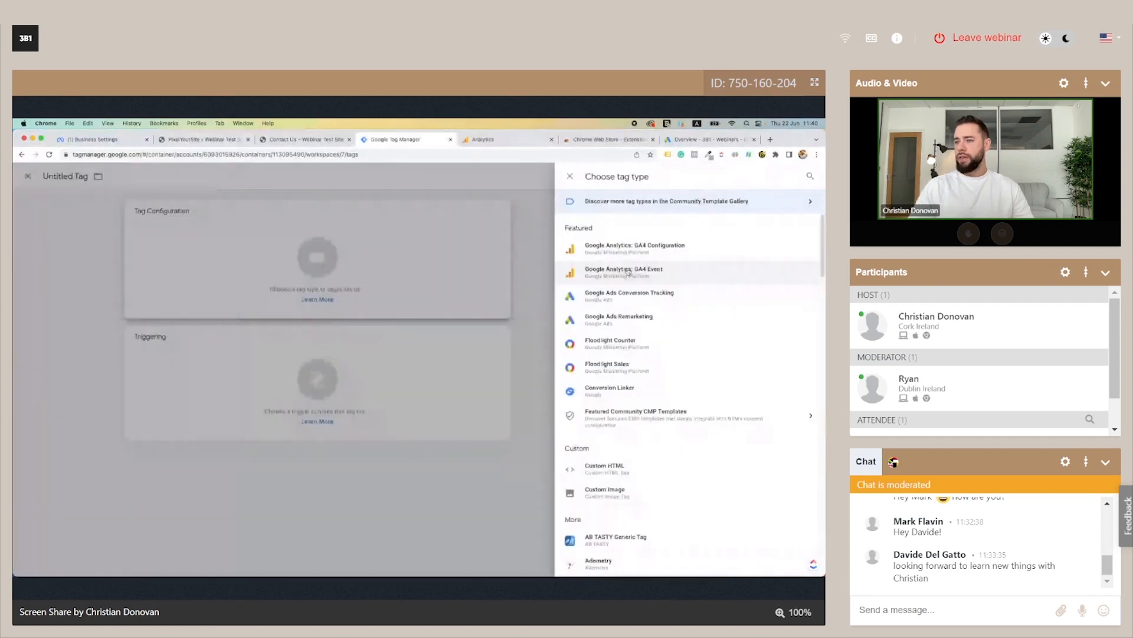
{"action": "left_click", "coordinate": [629, 271]}
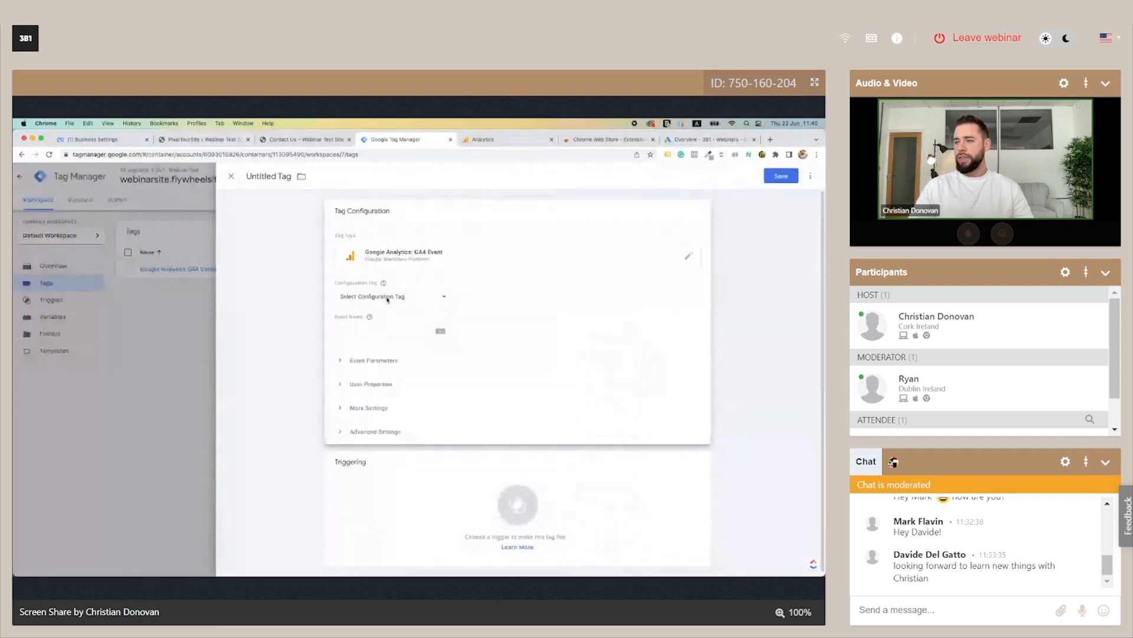
{"action": "left_click", "coordinate": [388, 297]}
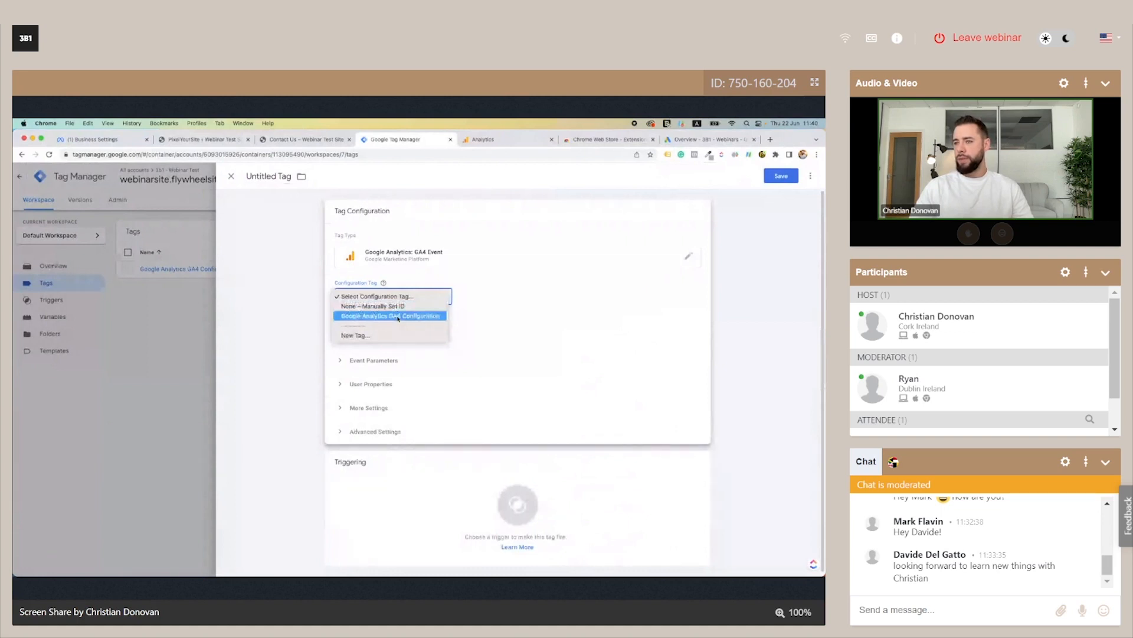
{"action": "left_click", "coordinate": [398, 317]}
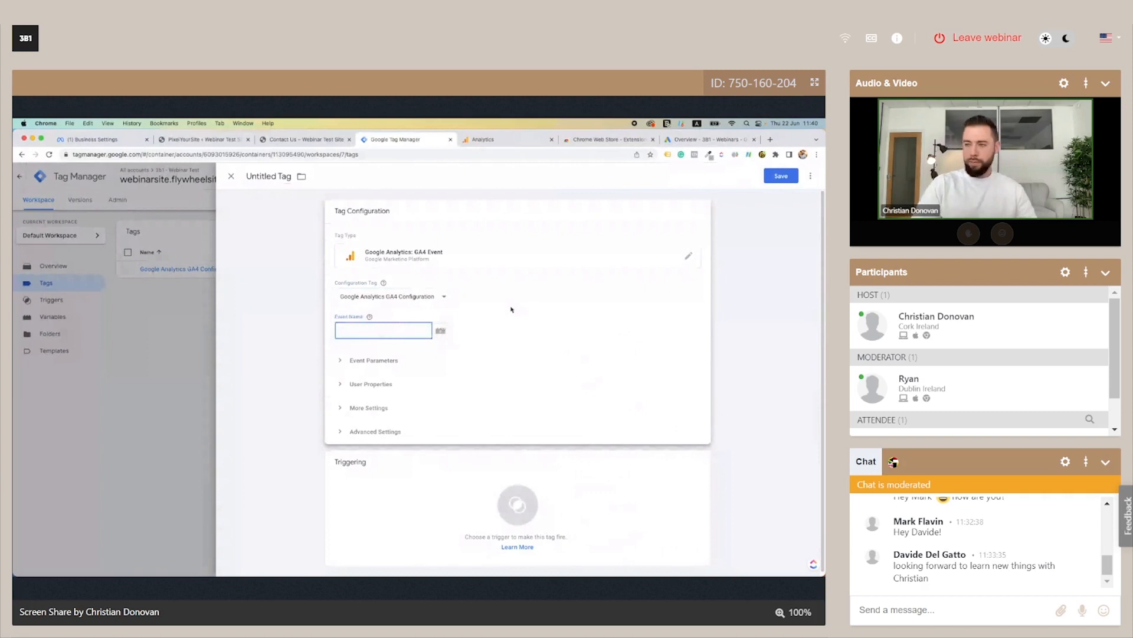
{"action": "type", "text": "ClickToCall"}
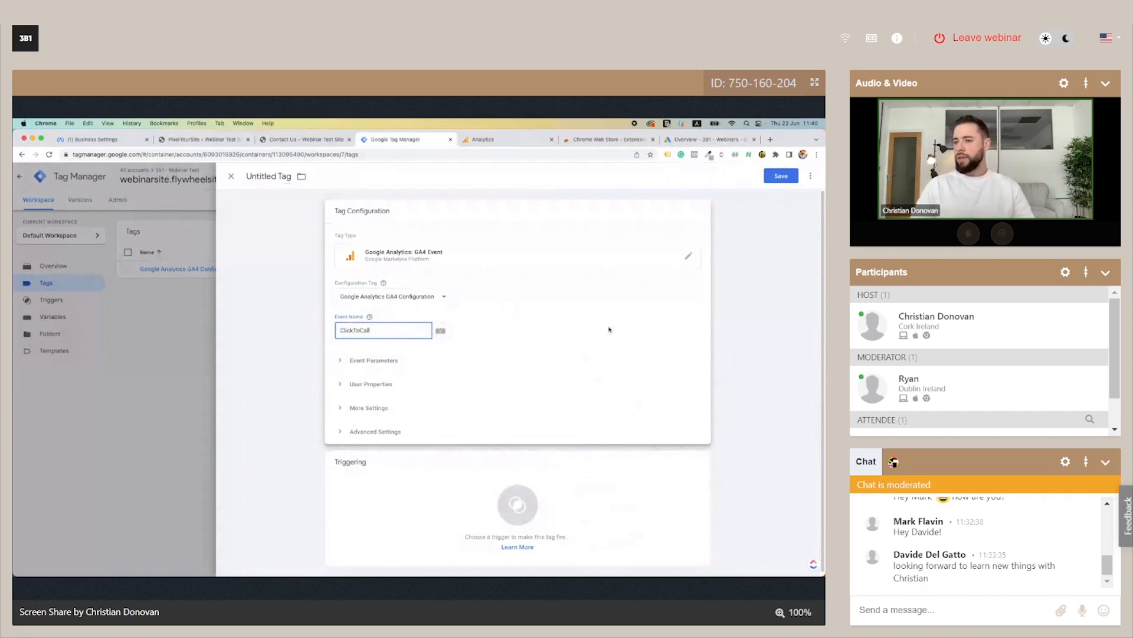
Step: Add a new Click - Just Links trigger to the tag and set it to fire on Some Link Clicks
{"action": "scroll", "coordinate": [610, 330], "scroll_direction": "down", "scroll_amount": 1}
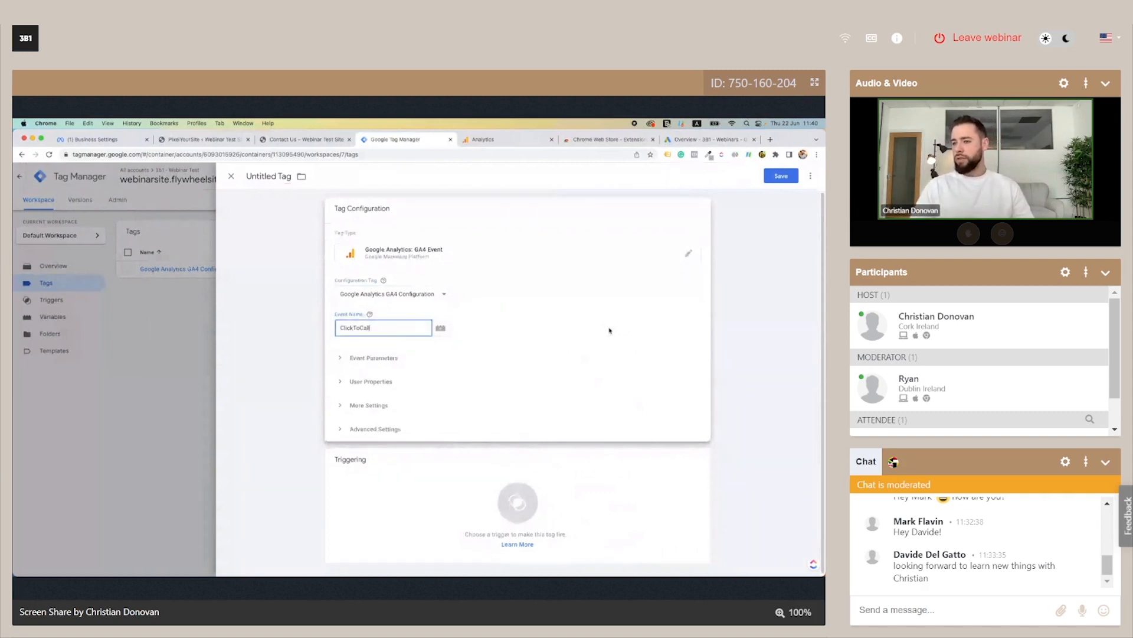
{"action": "left_click", "coordinate": [484, 475]}
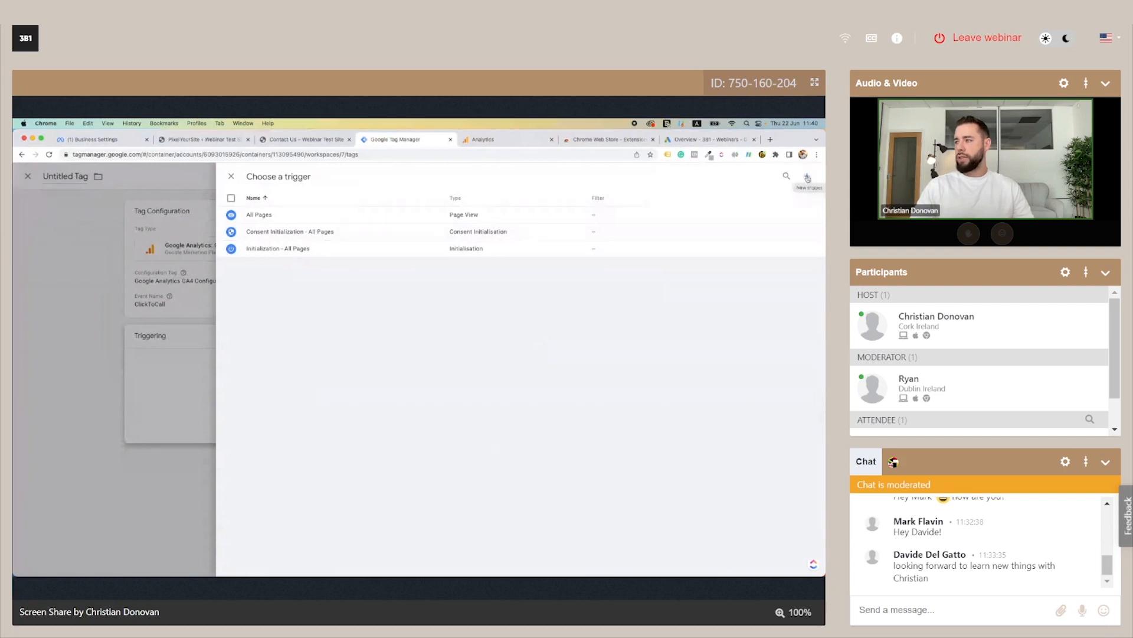
{"action": "left_click", "coordinate": [807, 178]}
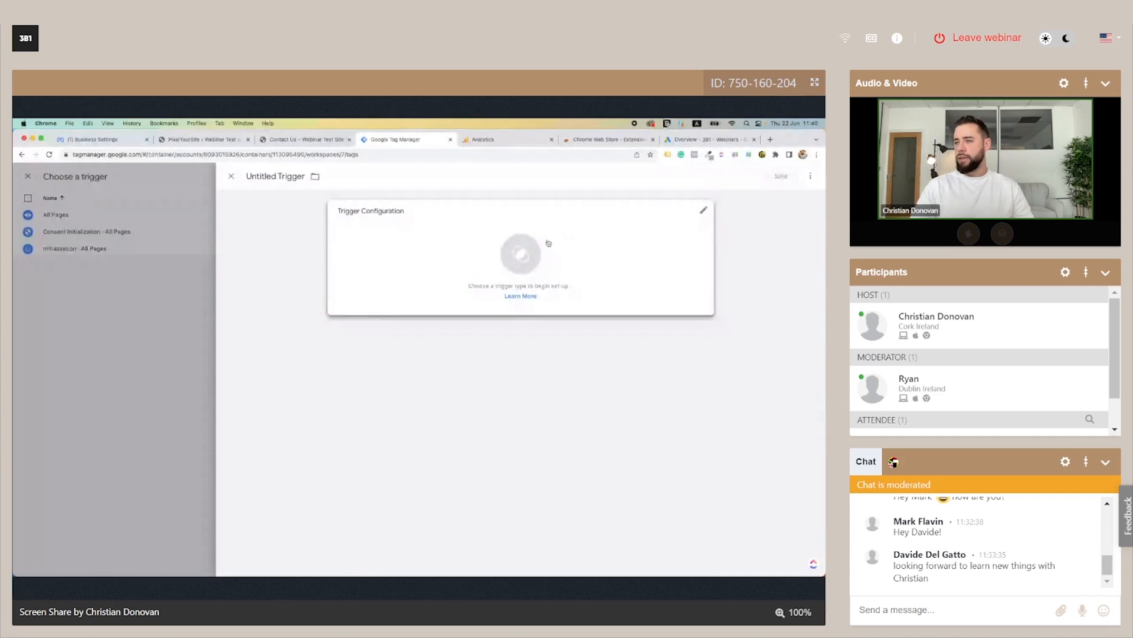
{"action": "left_click", "coordinate": [607, 232]}
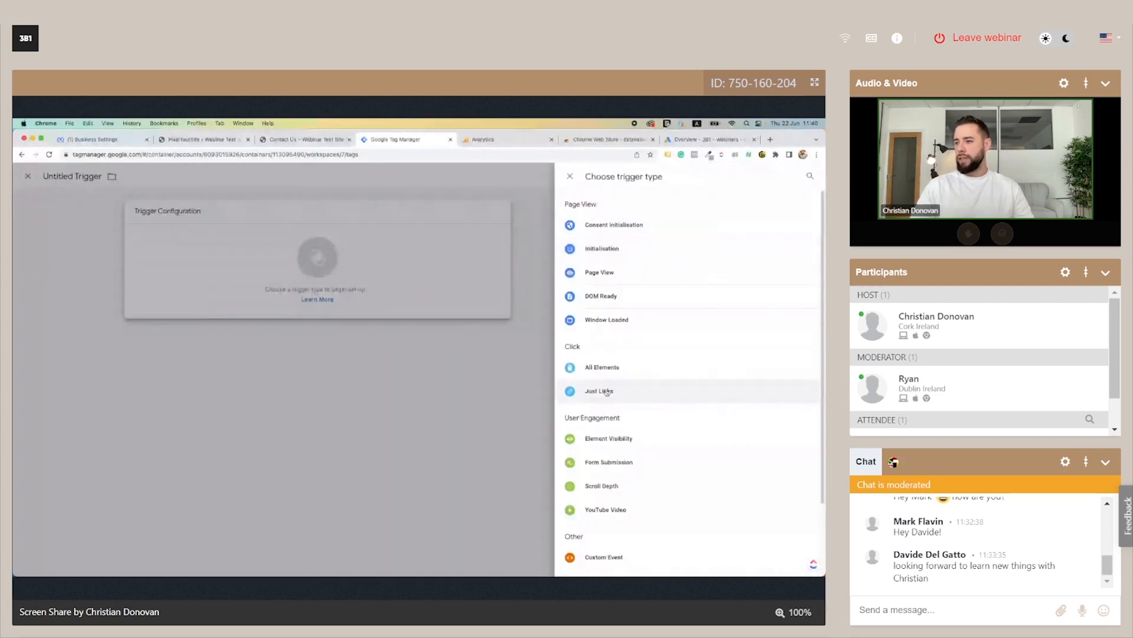
{"action": "left_click", "coordinate": [607, 392]}
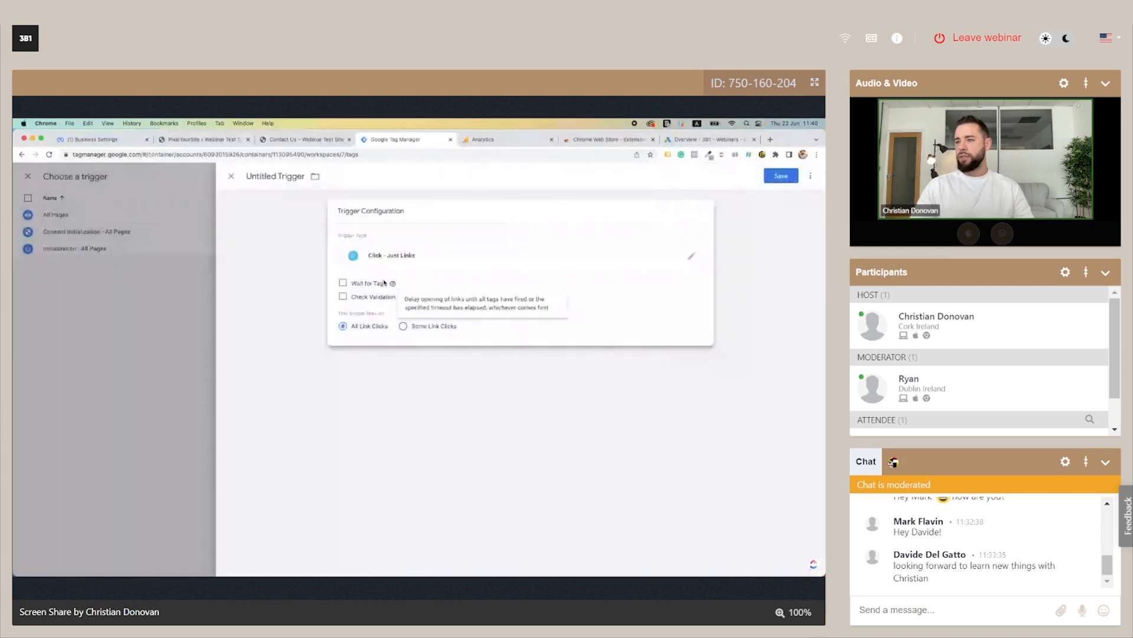
{"action": "left_click", "coordinate": [404, 327]}
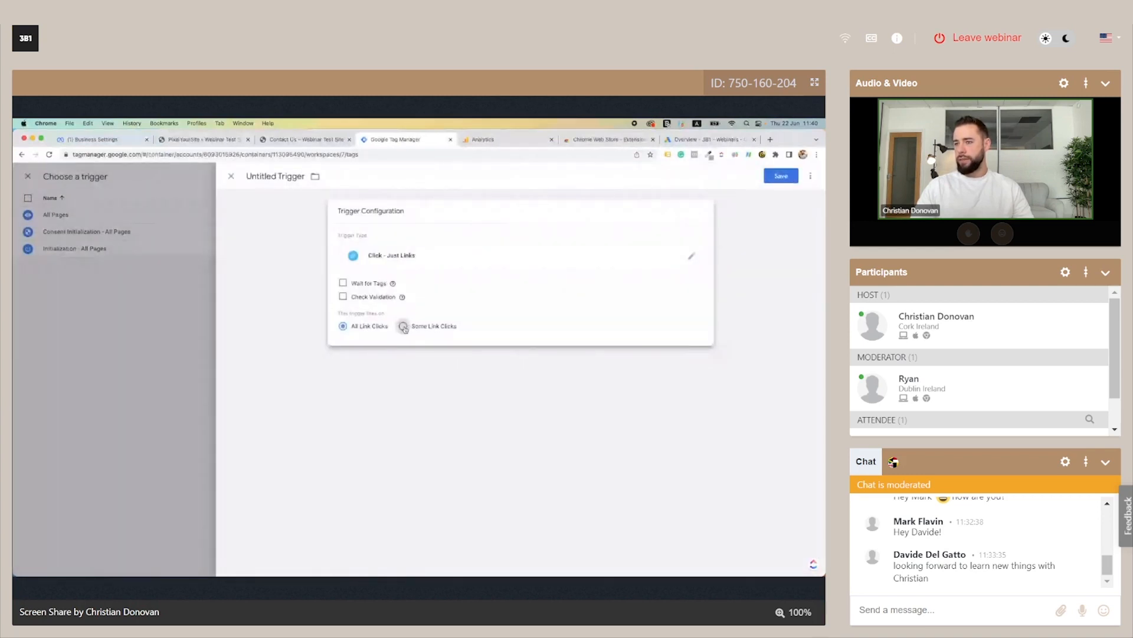
Step: Set the trigger's firing condition to Click URL contains "tel:", picking Click URL from the built-in variables
{"action": "left_click", "coordinate": [426, 361]}
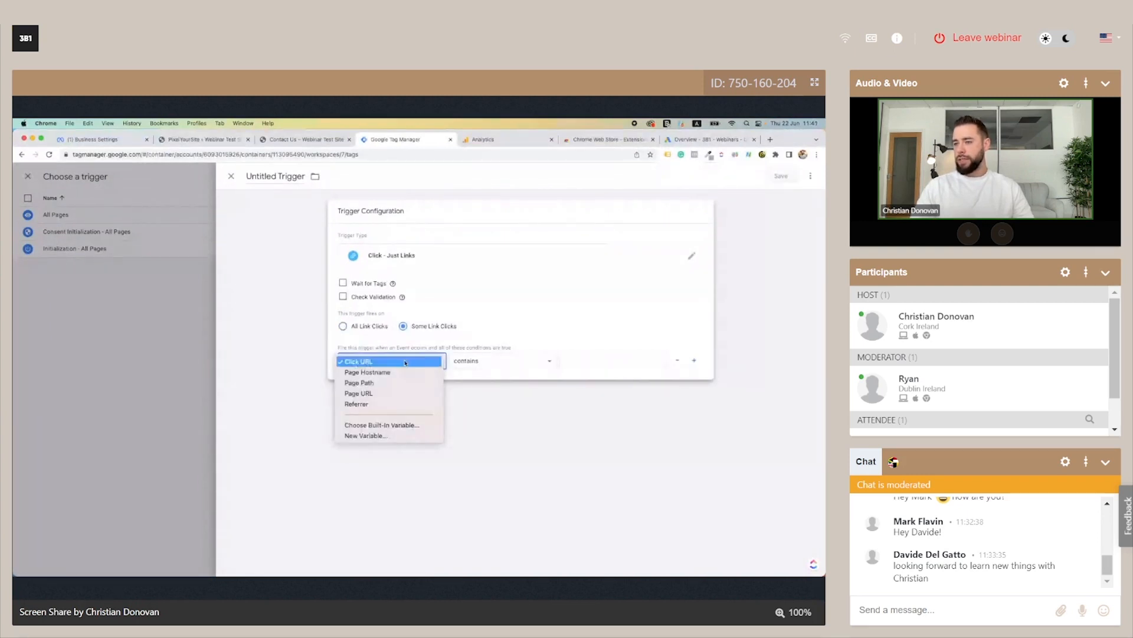
{"action": "left_click", "coordinate": [364, 426]}
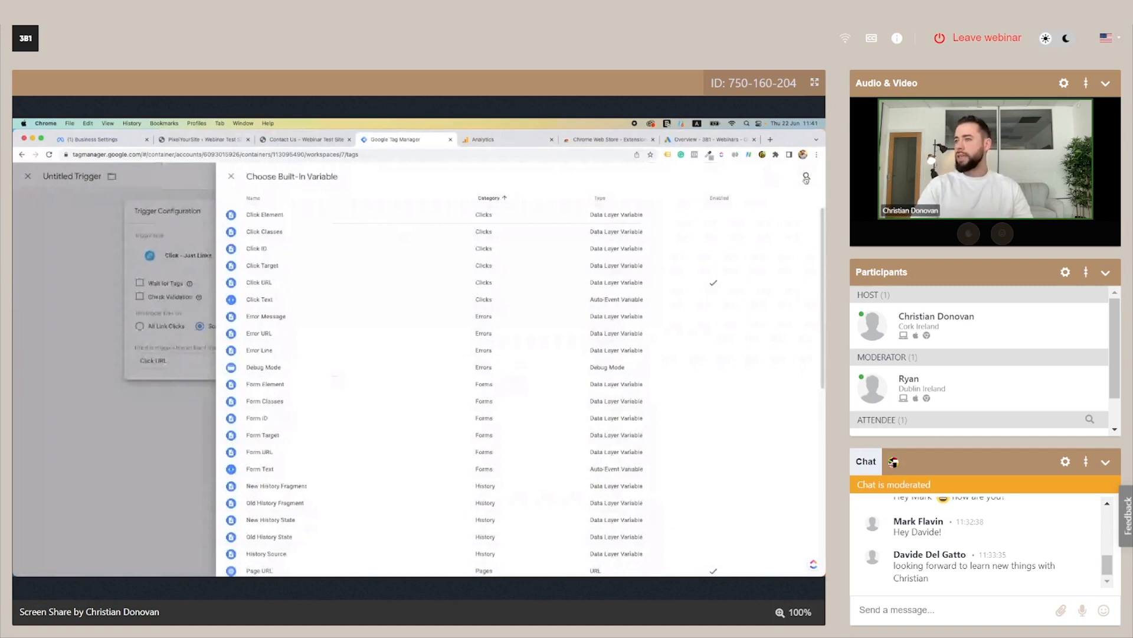
{"action": "left_click", "coordinate": [806, 178]}
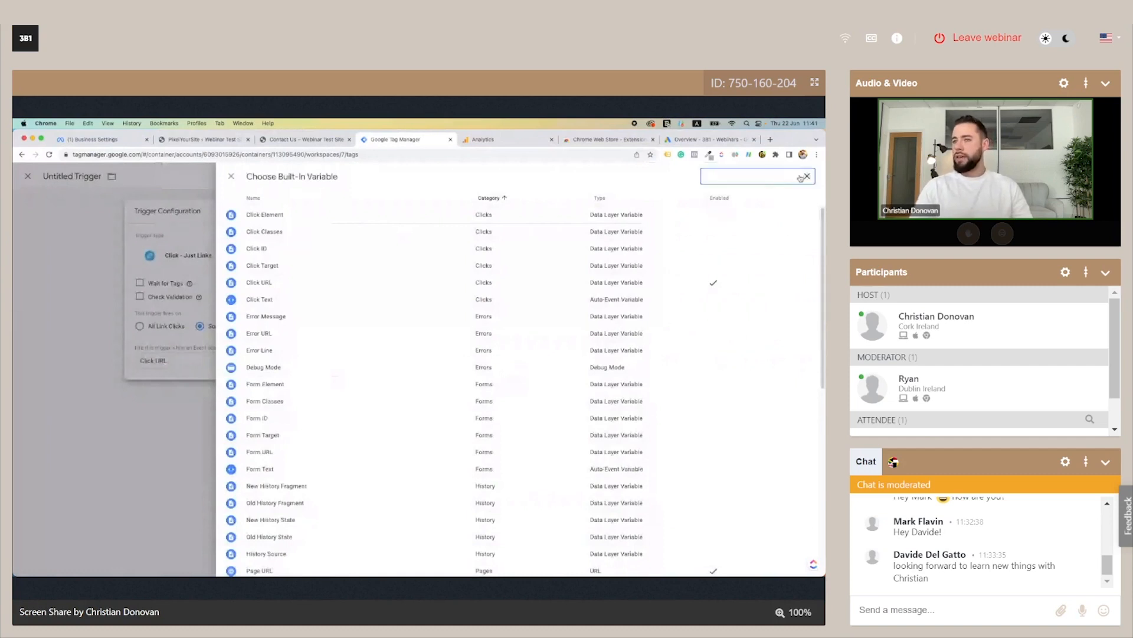
{"action": "type", "text": "click"}
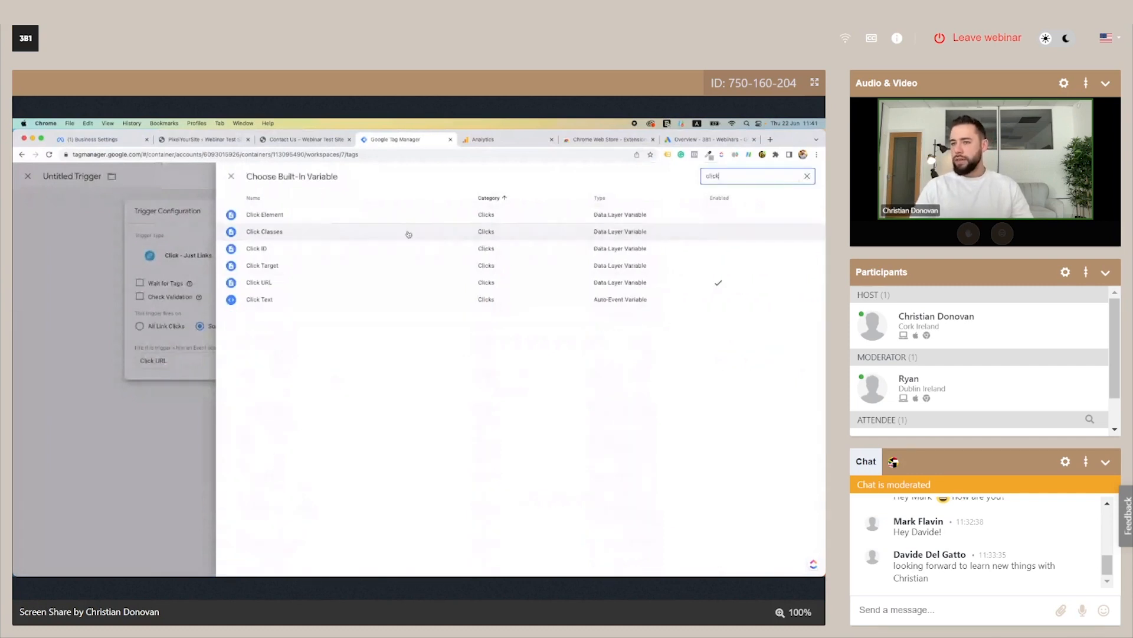
{"action": "left_click", "coordinate": [282, 287]}
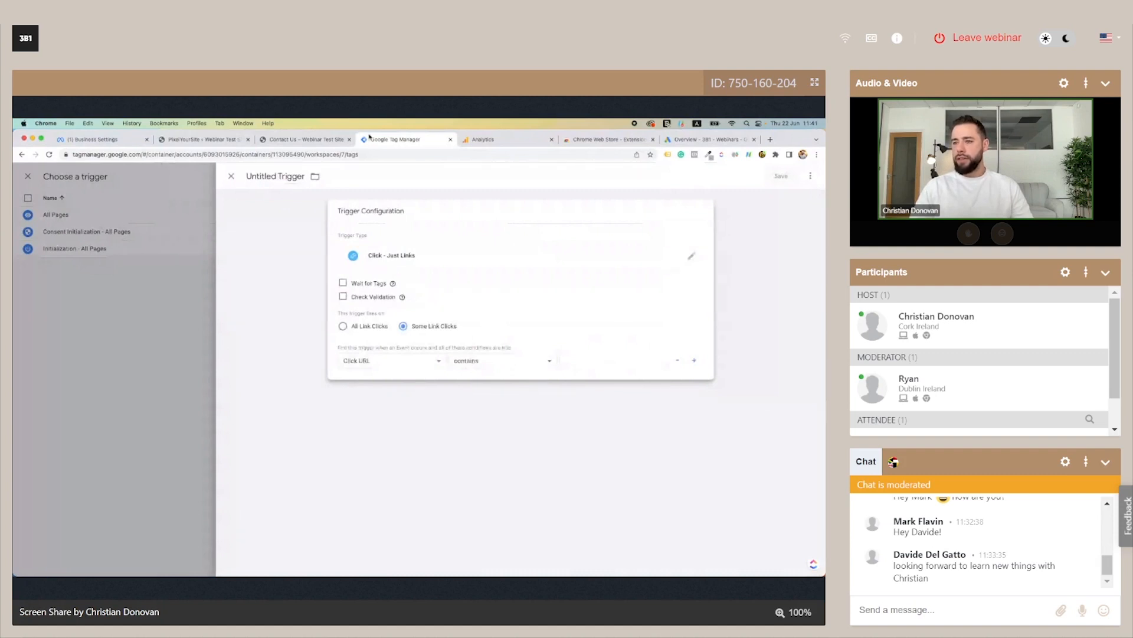
{"action": "left_click", "coordinate": [324, 139]}
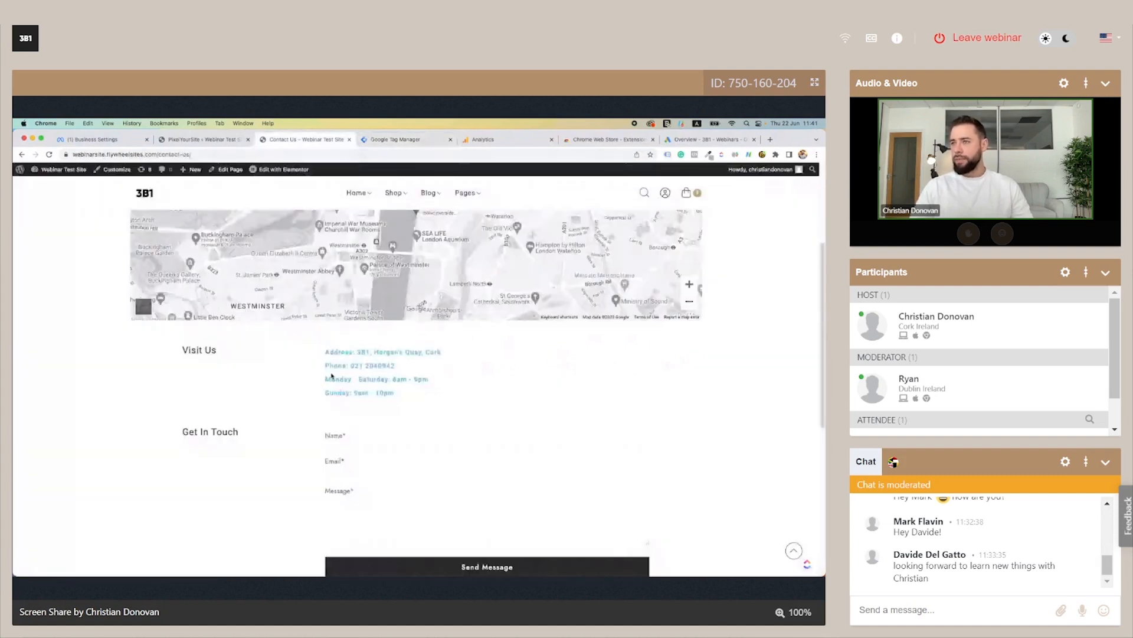
{"action": "left_click", "coordinate": [406, 140]}
{"action": "left_click", "coordinate": [590, 359]}
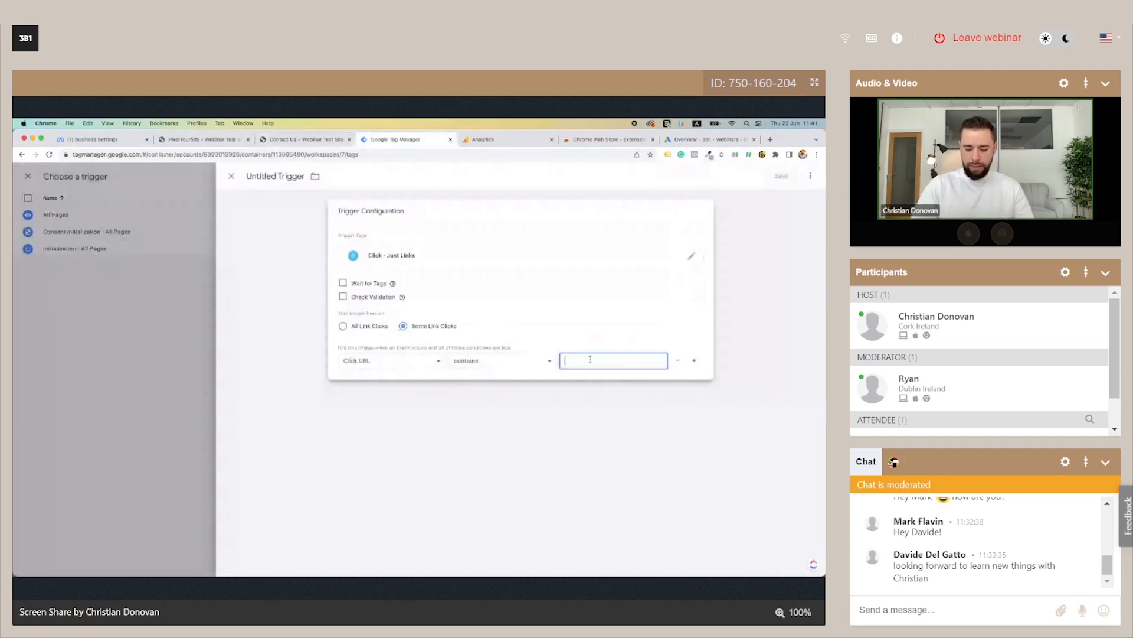
{"action": "type", "text": "tel:"}
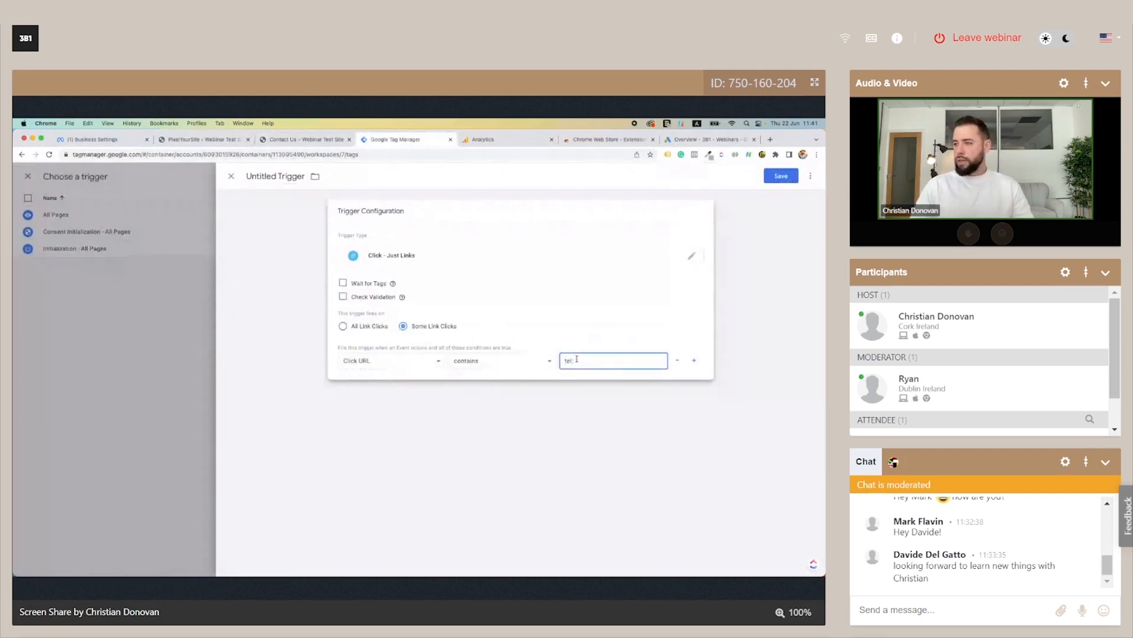
{"action": "key", "text": "super+a"}
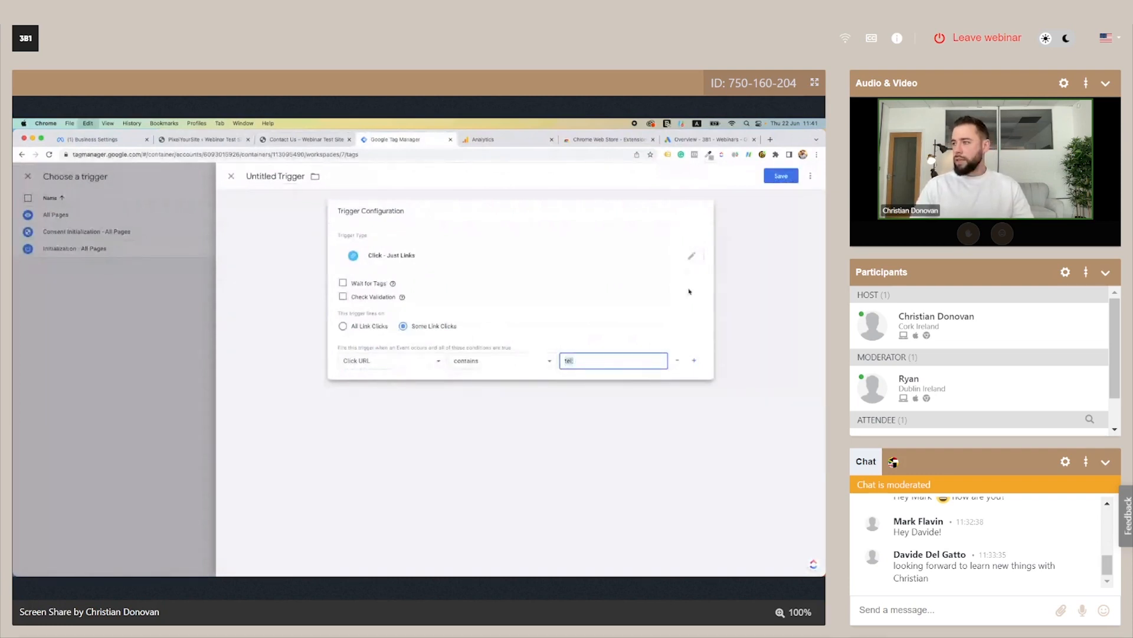
Step: Save the trigger under the name "Just Links - tel"
{"action": "left_click", "coordinate": [781, 177]}
{"action": "type", "text": "Just Links"}
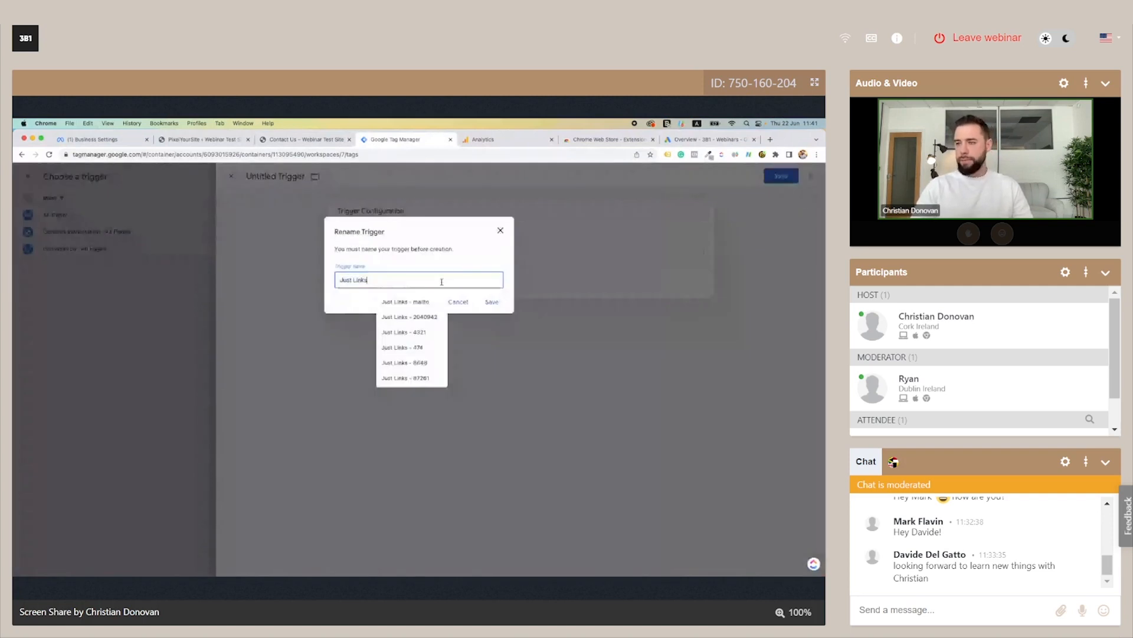
{"action": "type", "text": " - tel"}
{"action": "left_click", "coordinate": [494, 302]}
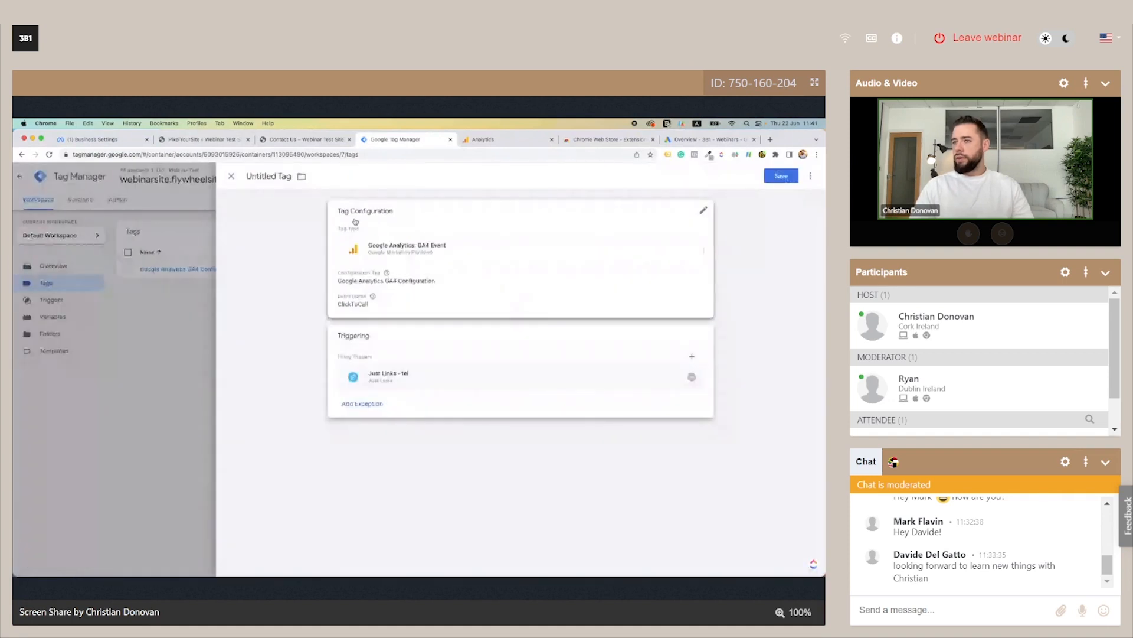
Step: Name the event tag "GA4 | Click To Call" and save it
{"action": "left_click", "coordinate": [261, 176]}
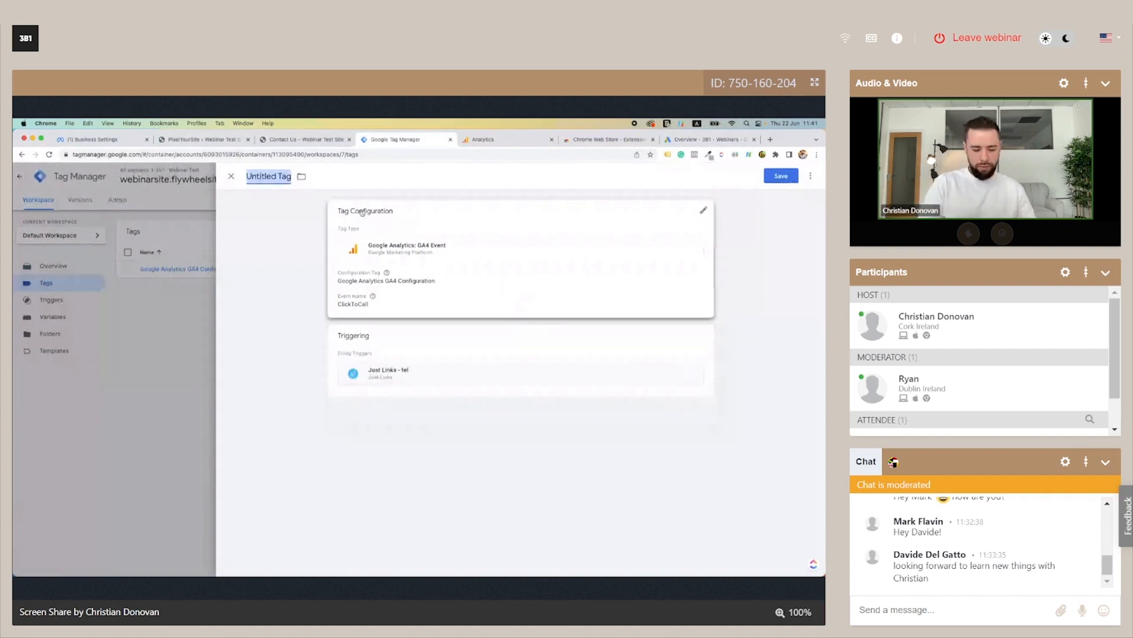
{"action": "type", "text": "GA4"}
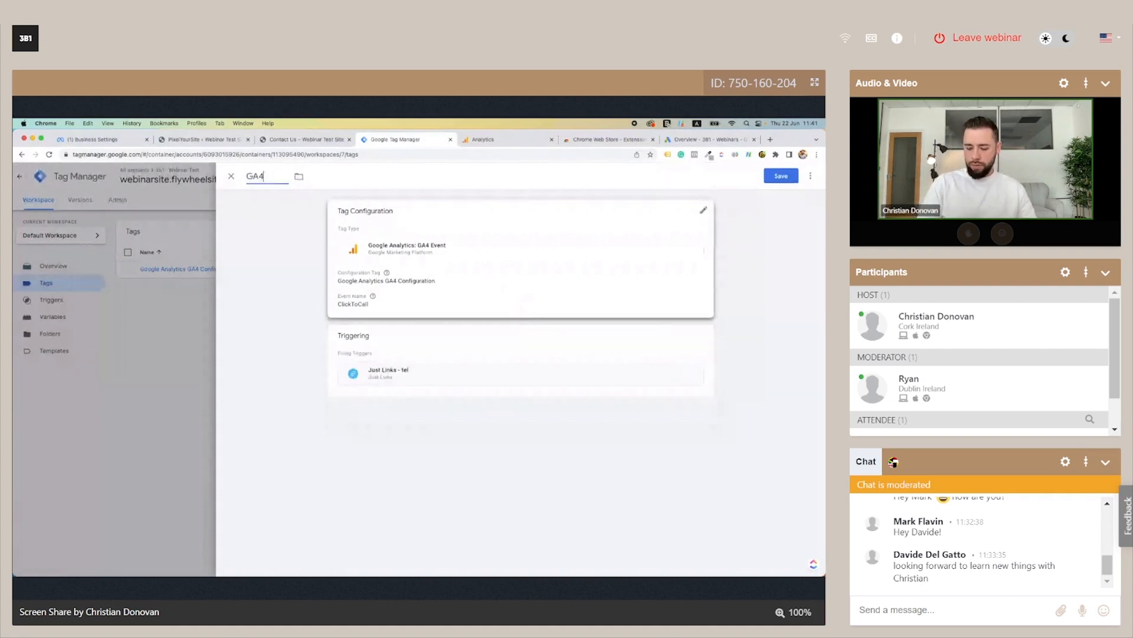
{"action": "type", "text": " | C"}
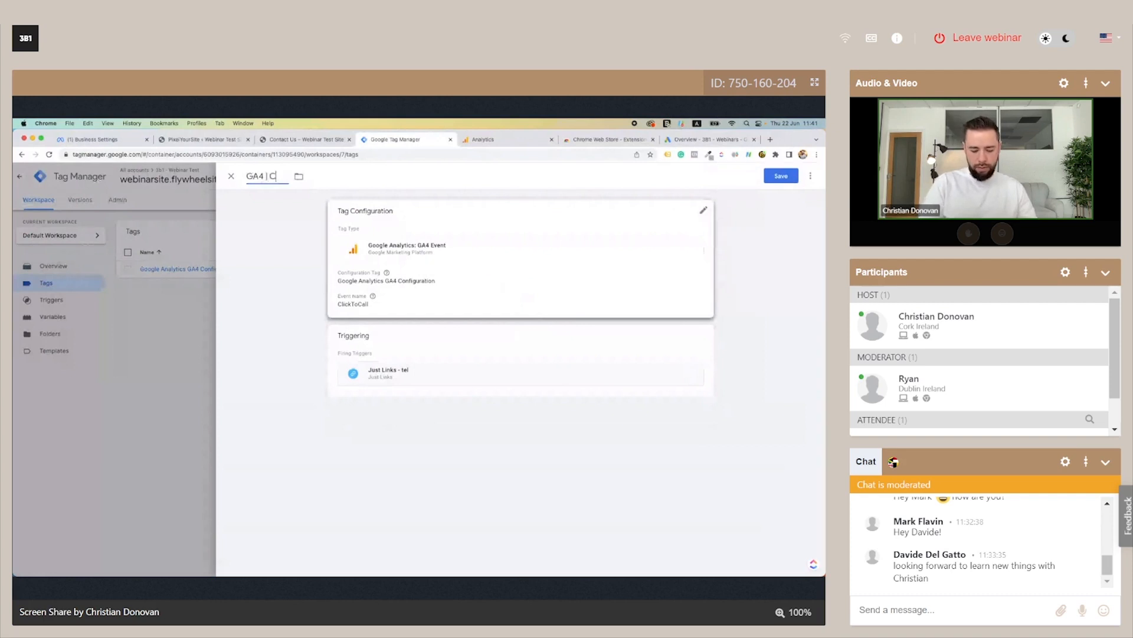
{"action": "type", "text": "lick To Call"}
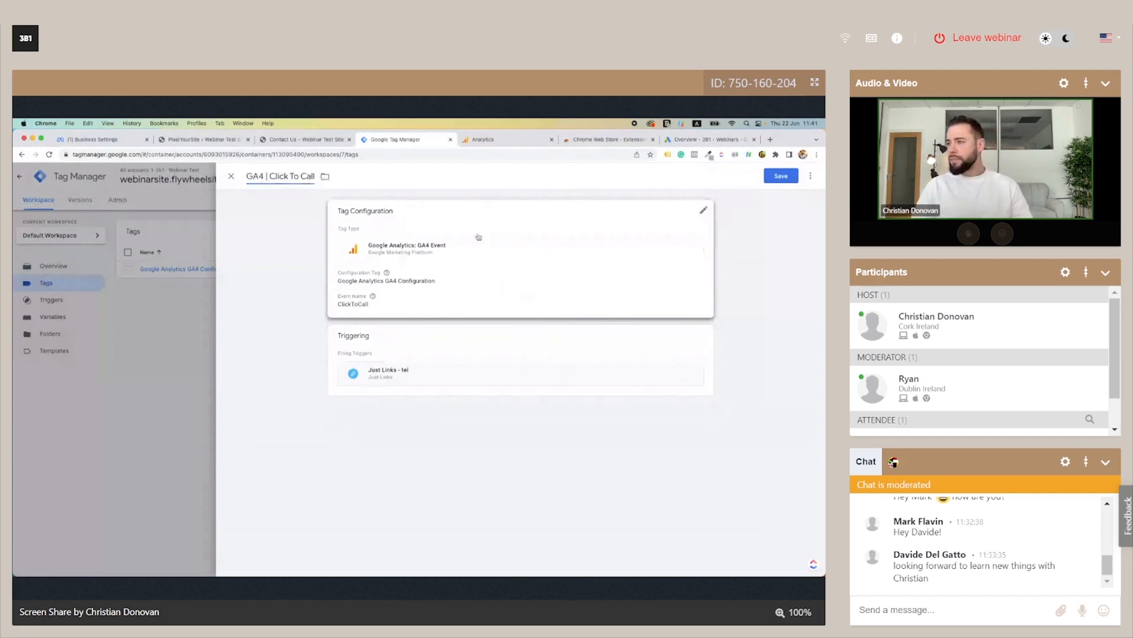
{"action": "left_click", "coordinate": [773, 180]}
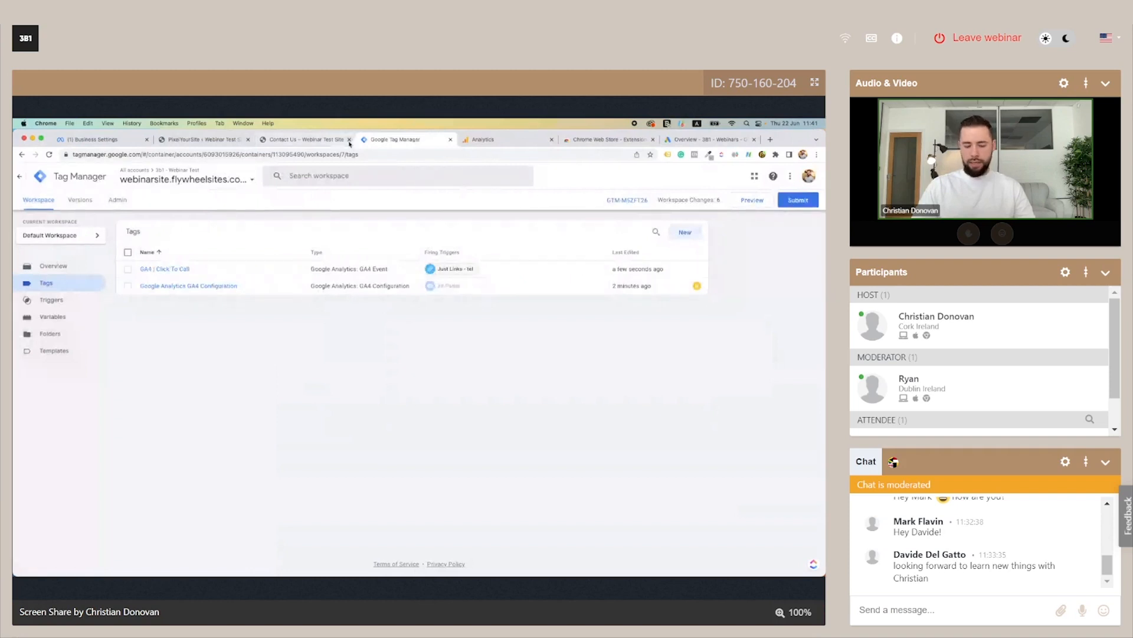
{"action": "left_click", "coordinate": [304, 140]}
{"action": "left_click", "coordinate": [275, 155]}
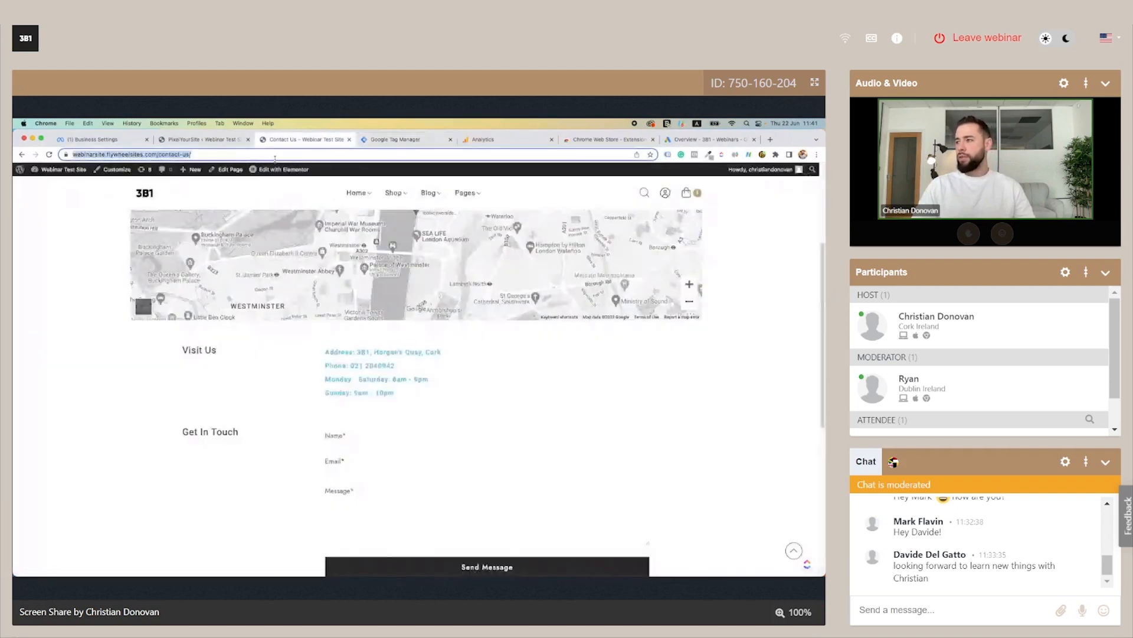
{"action": "left_click", "coordinate": [402, 141]}
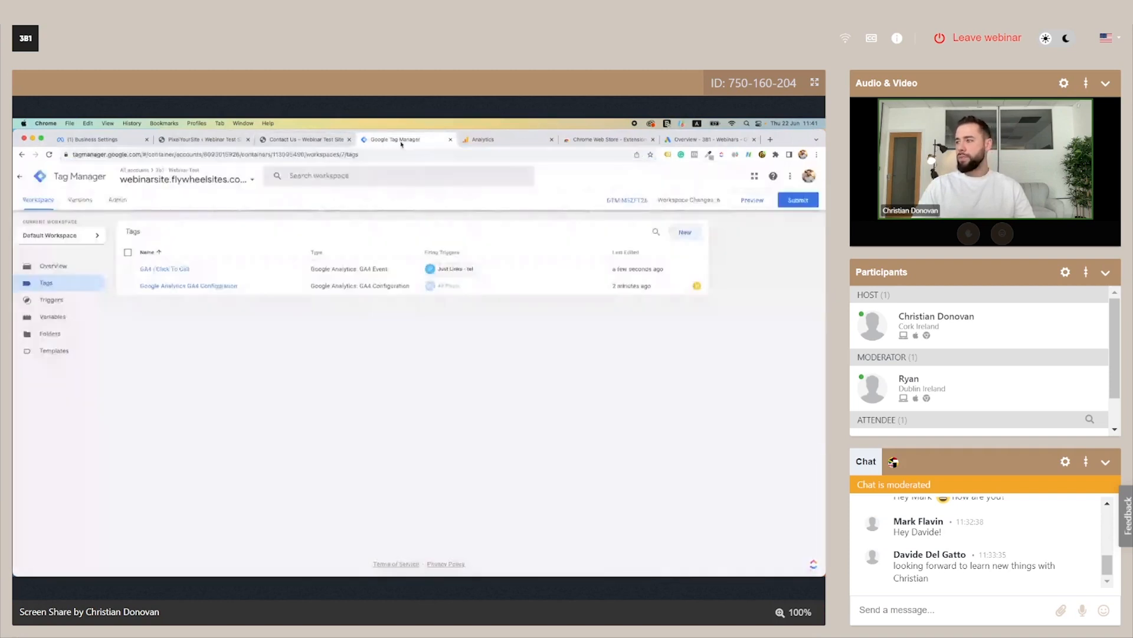
{"action": "left_click", "coordinate": [749, 201]}
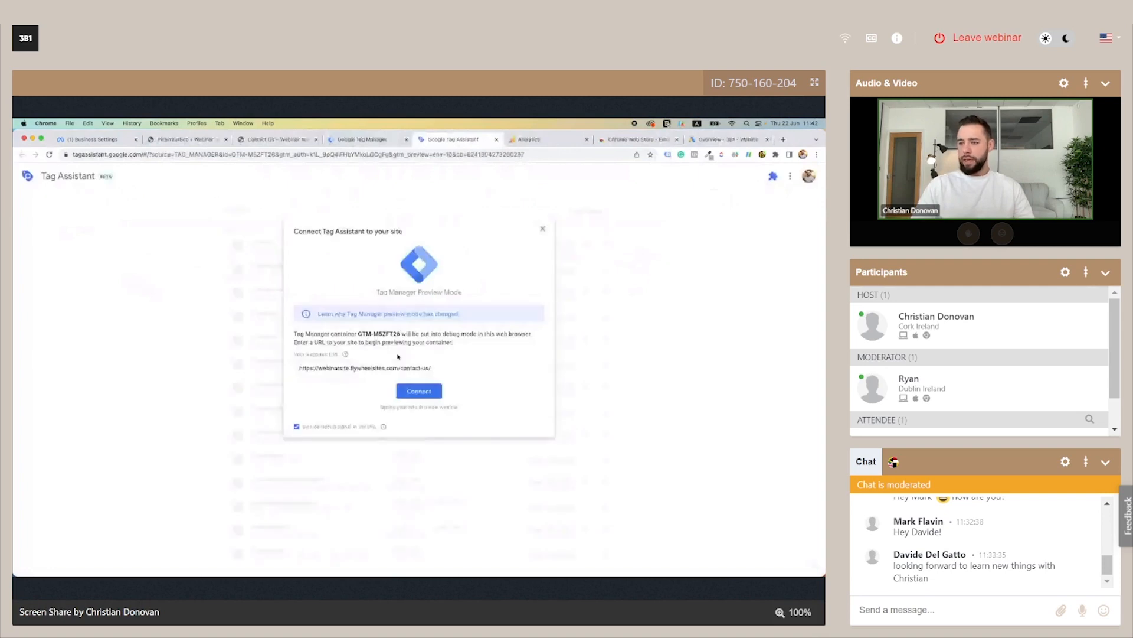
{"action": "triple_click", "coordinate": [370, 368]}
{"action": "left_click", "coordinate": [429, 392]}
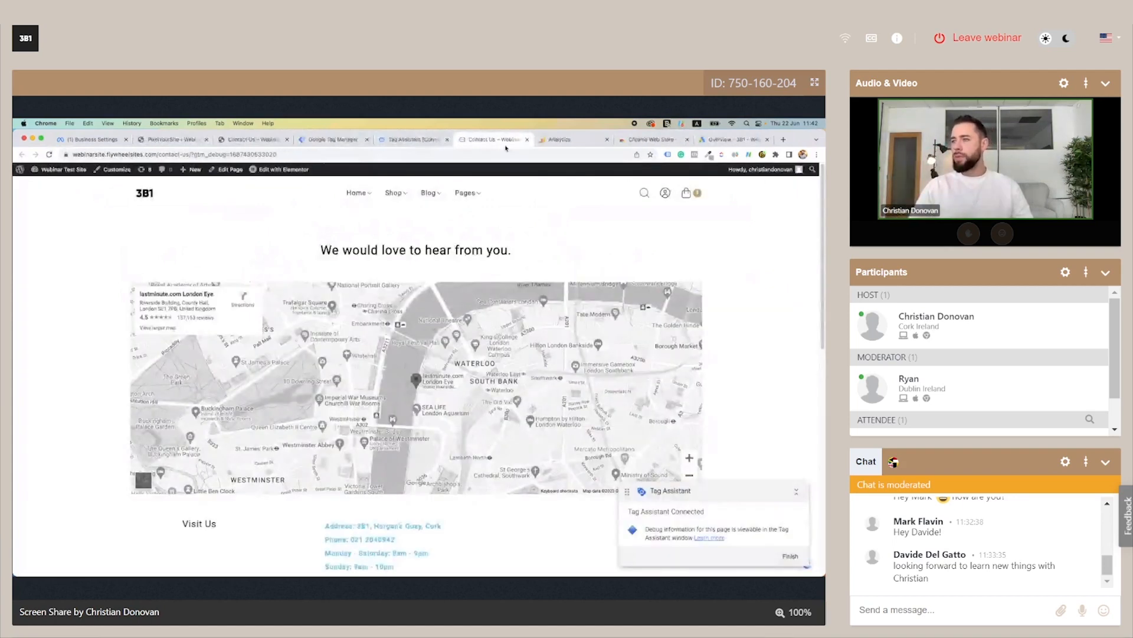
Step: Check the Tag Assistant summary and follow the phone number link on the previewed contact page to test the Click To Call tag
{"action": "left_click", "coordinate": [405, 143]}
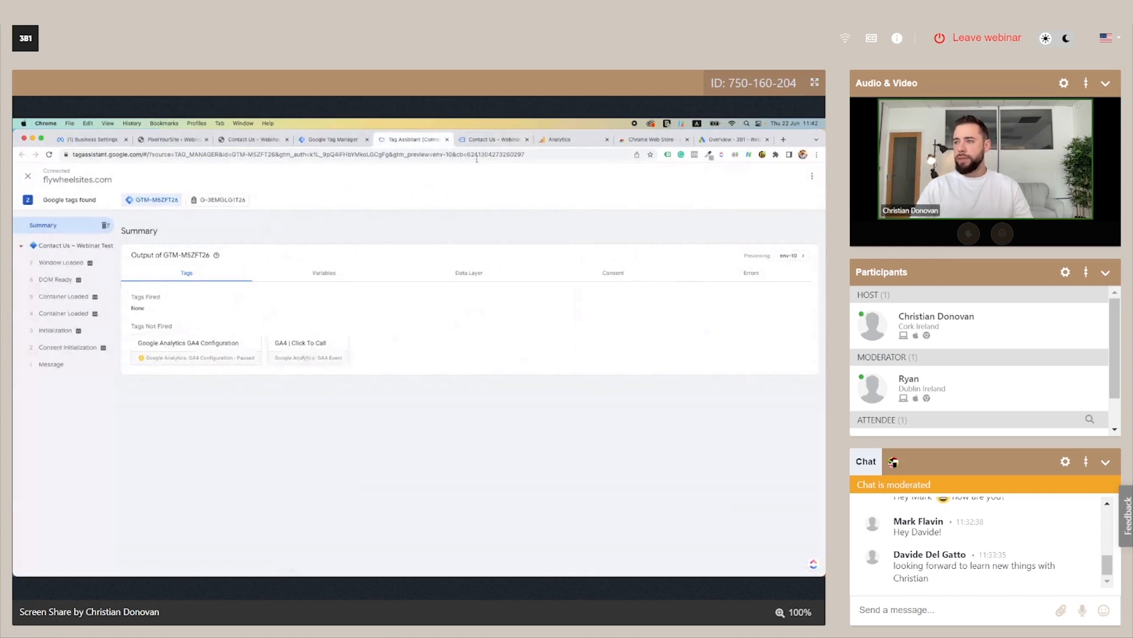
{"action": "left_click", "coordinate": [487, 143]}
{"action": "scroll", "coordinate": [427, 422], "scroll_direction": "down", "scroll_amount": 3}
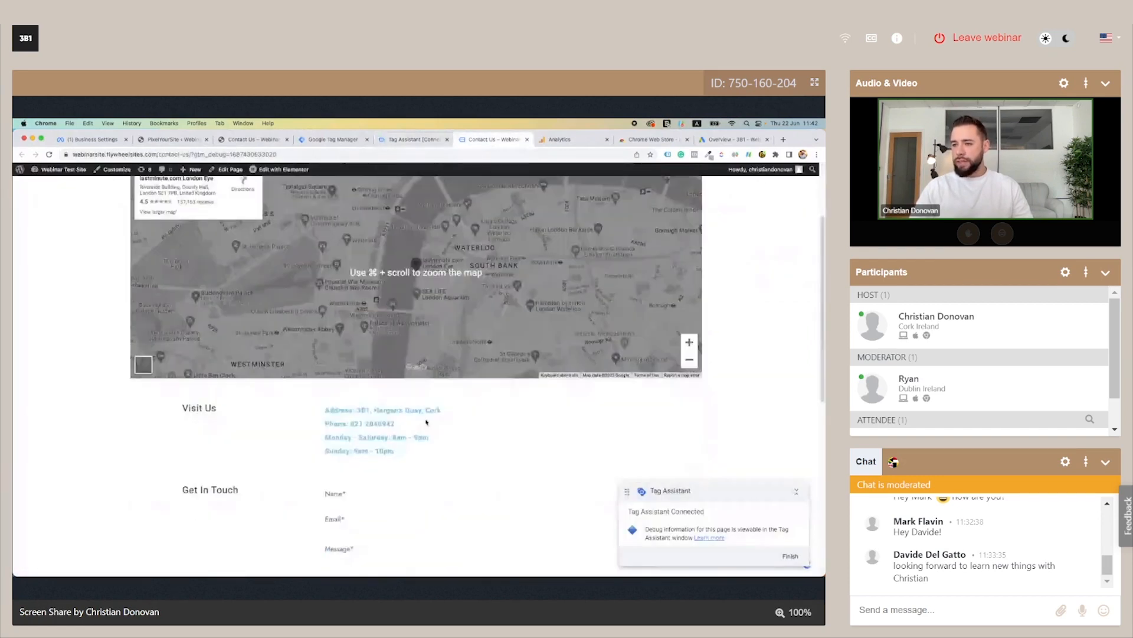
{"action": "left_click", "coordinate": [373, 425]}
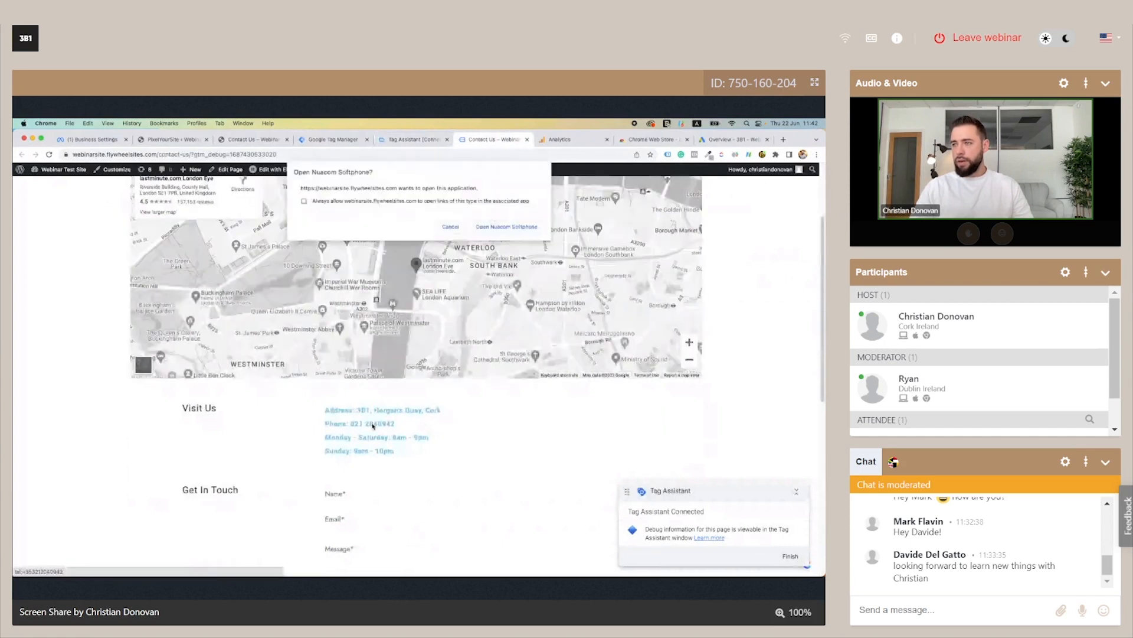
Step: Dismiss the softphone prompt and check in the Tag Assistant summary whether the Click To Call tag fired
{"action": "left_click", "coordinate": [451, 227]}
{"action": "left_click", "coordinate": [404, 142]}
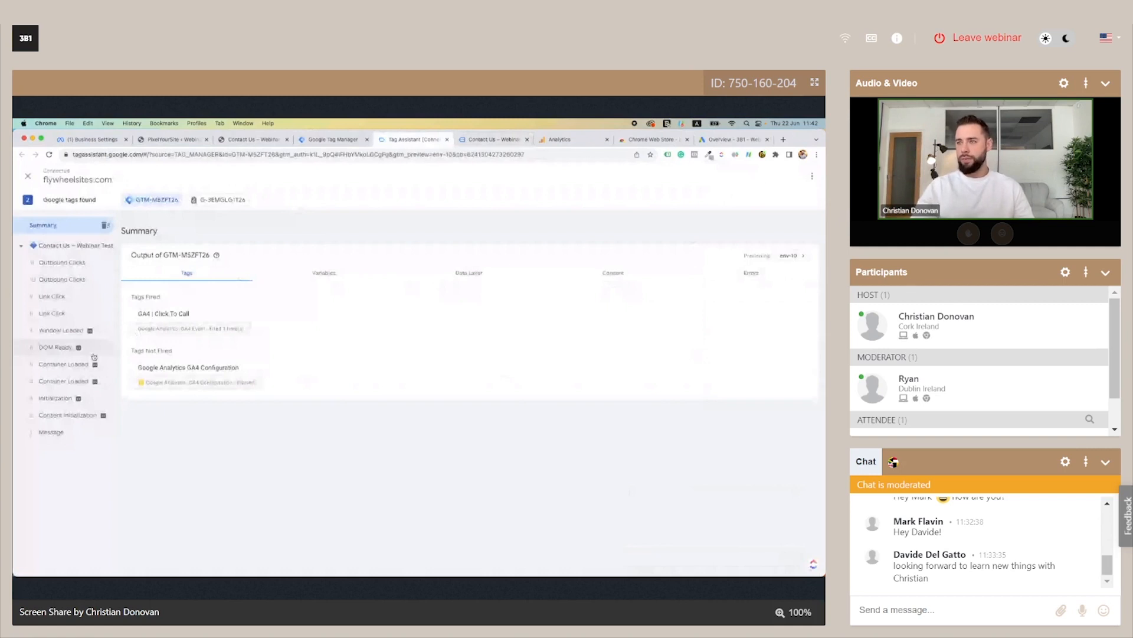
{"action": "left_click", "coordinate": [331, 142]}
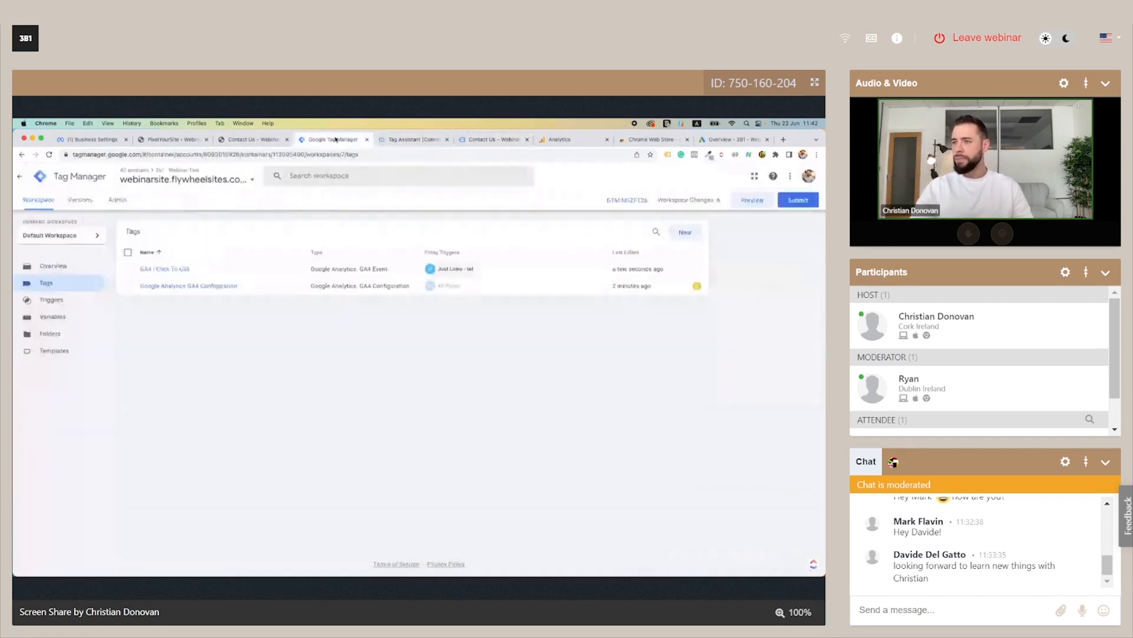
Step: Submit the site's contact form with a name, an e-mail address and the message "test form", and check the resulting page's URL path
{"action": "left_click", "coordinate": [244, 139]}
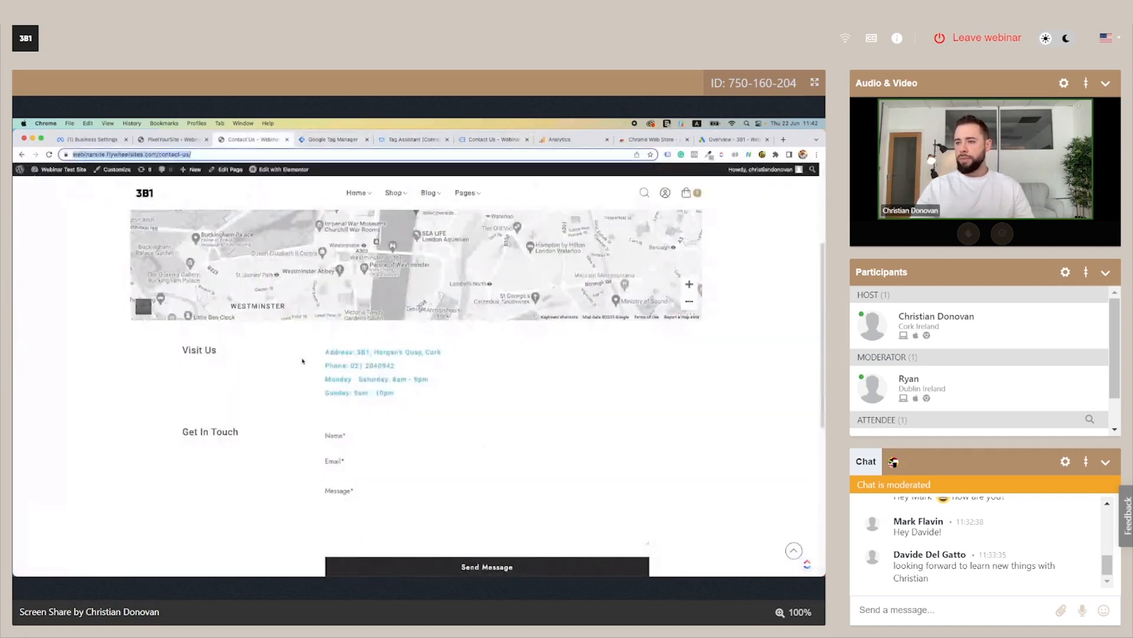
{"action": "scroll", "coordinate": [302, 362], "scroll_direction": "down", "scroll_amount": 3}
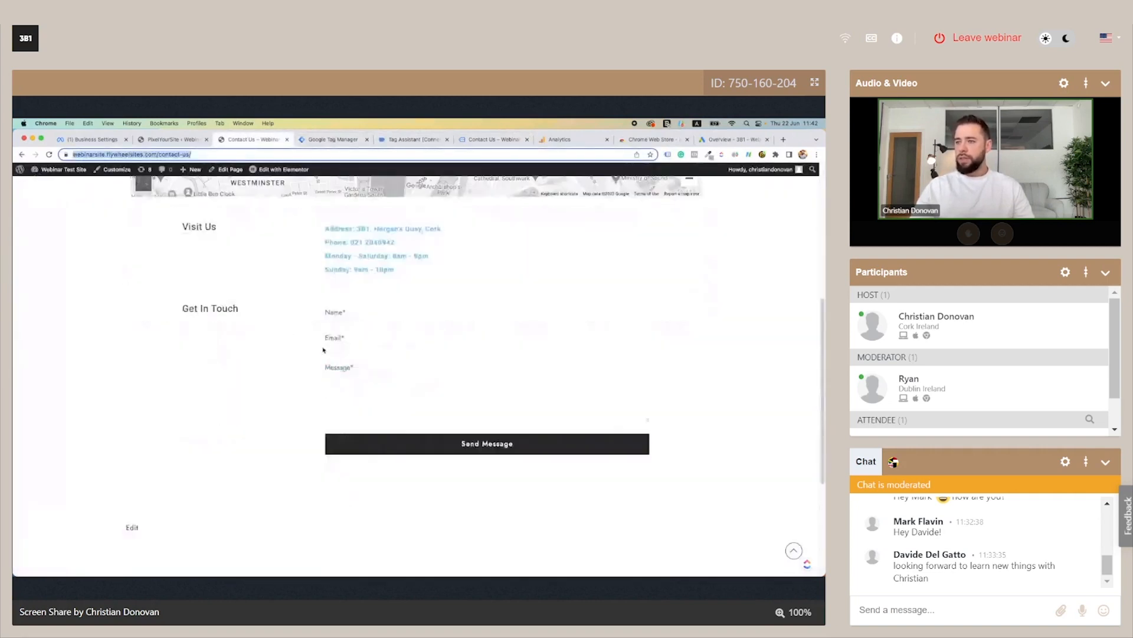
{"action": "left_click", "coordinate": [386, 318]}
{"action": "left_click", "coordinate": [391, 341]}
{"action": "left_click", "coordinate": [350, 347]}
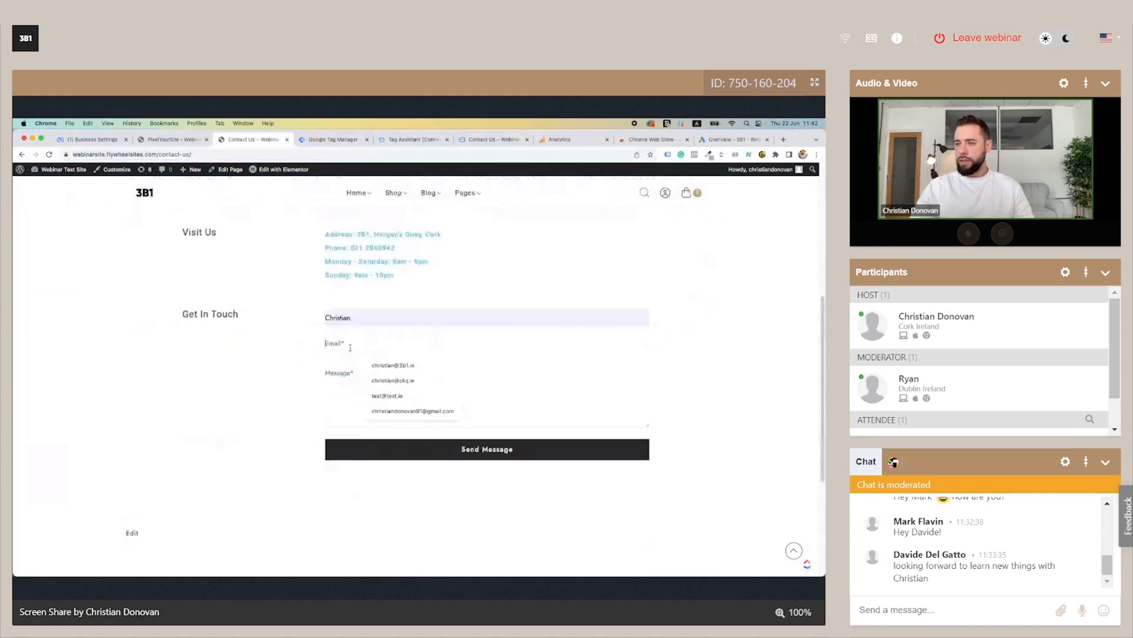
{"action": "left_click", "coordinate": [392, 365]}
{"action": "left_click", "coordinate": [362, 374]}
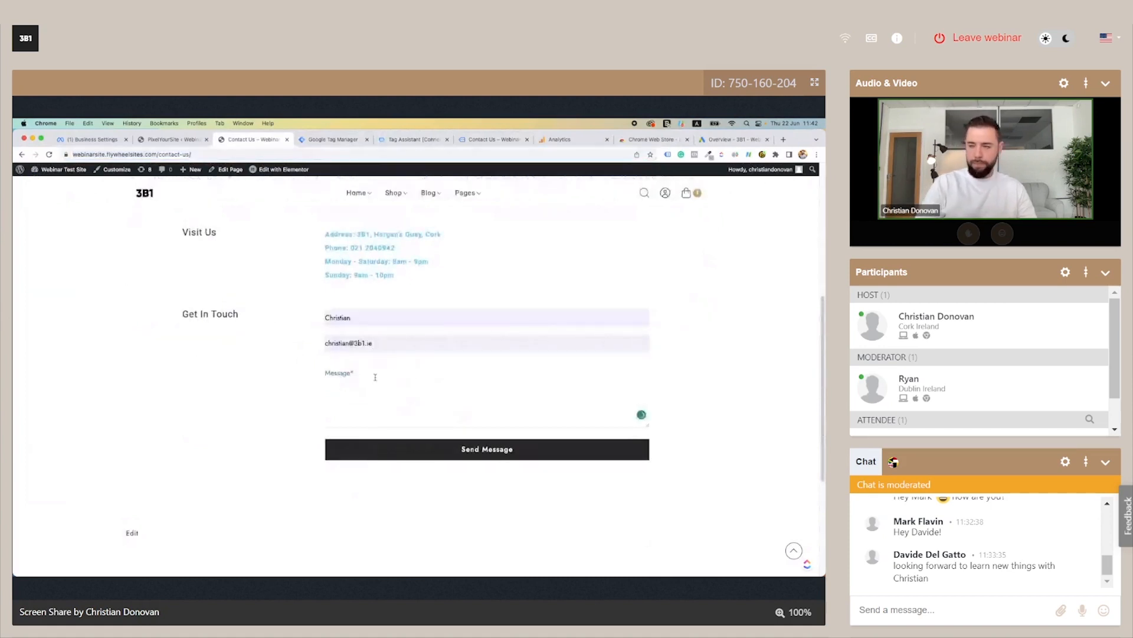
{"action": "type", "text": "test form"}
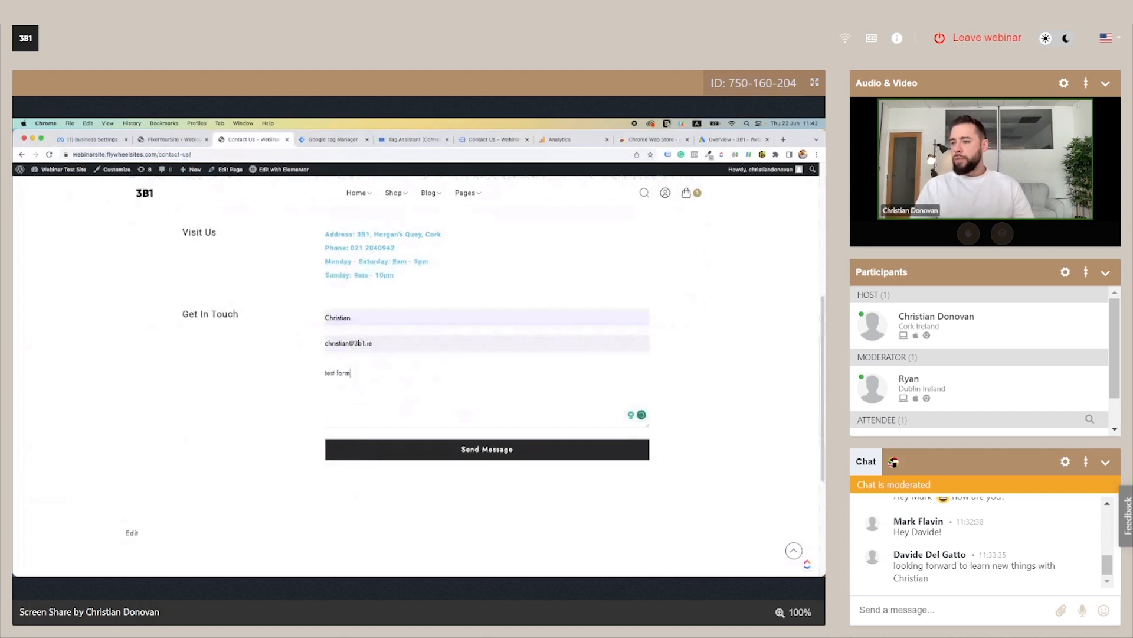
{"action": "left_click", "coordinate": [501, 451]}
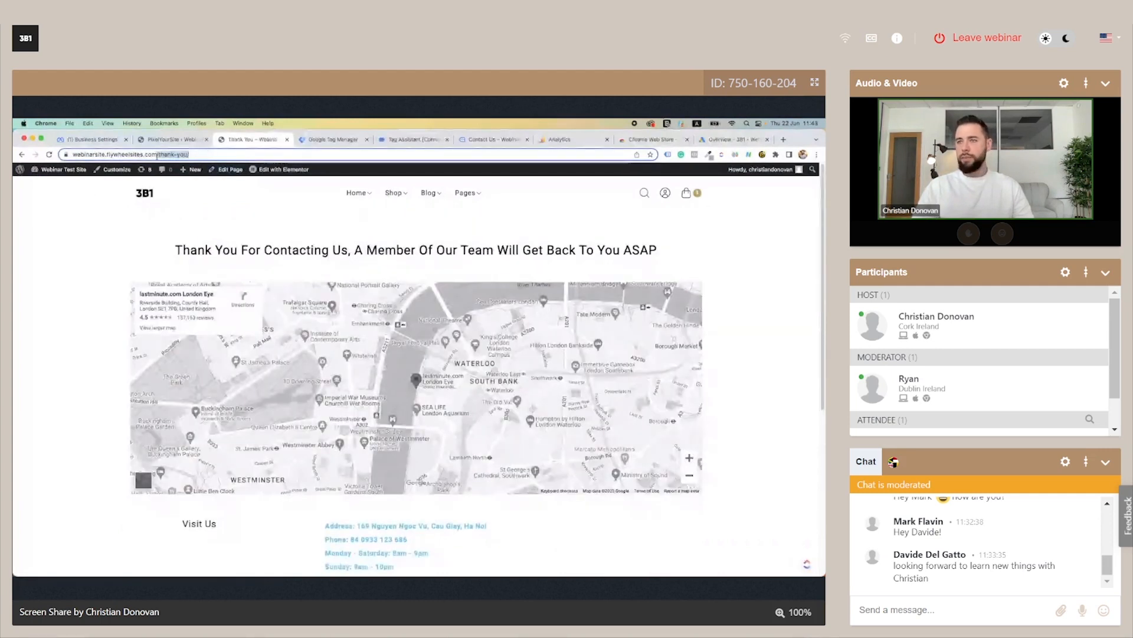
{"action": "left_click_drag", "start_coordinate": [177, 154], "coordinate": [327, 163]}
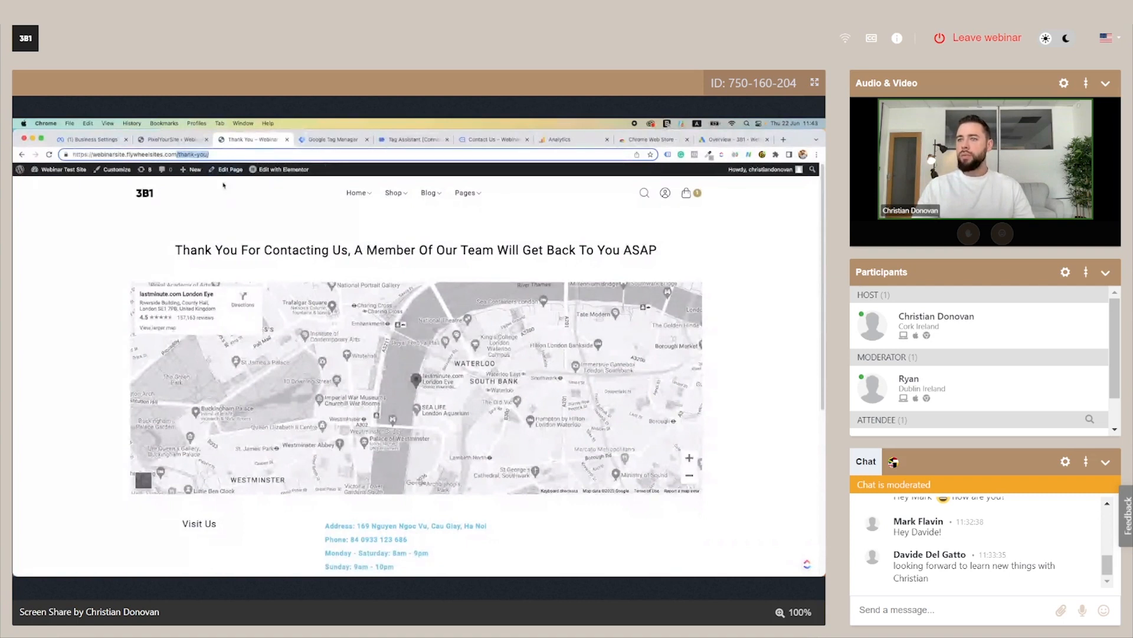
Step: Make a copy of the "GA4 | Click To Call" tag in Tag Manager
{"action": "left_click", "coordinate": [336, 141]}
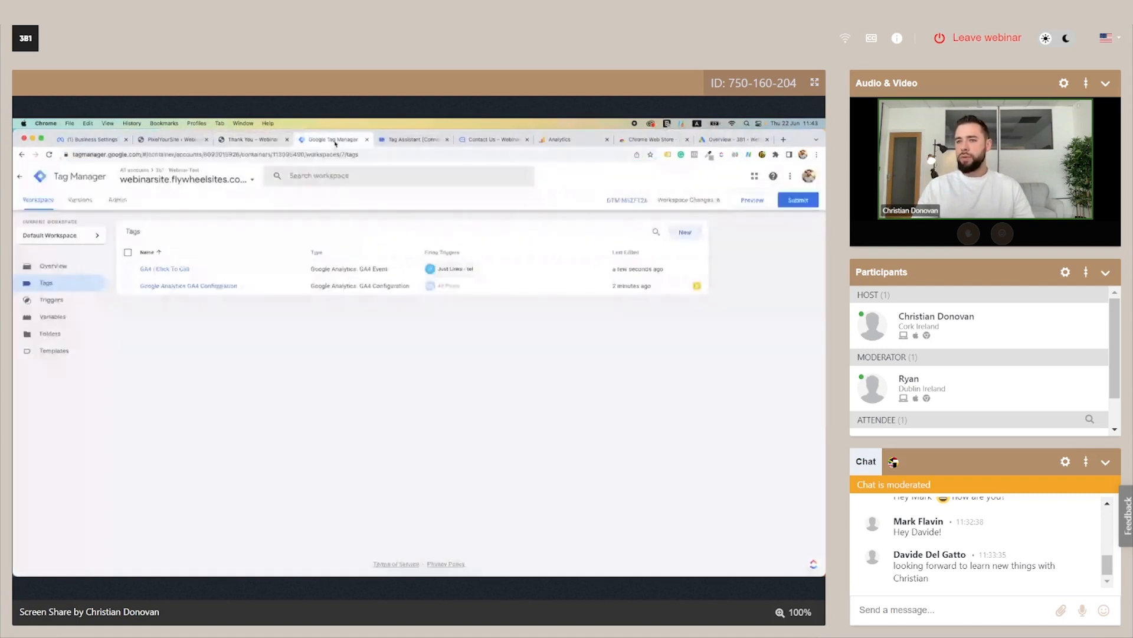
{"action": "left_click", "coordinate": [152, 270]}
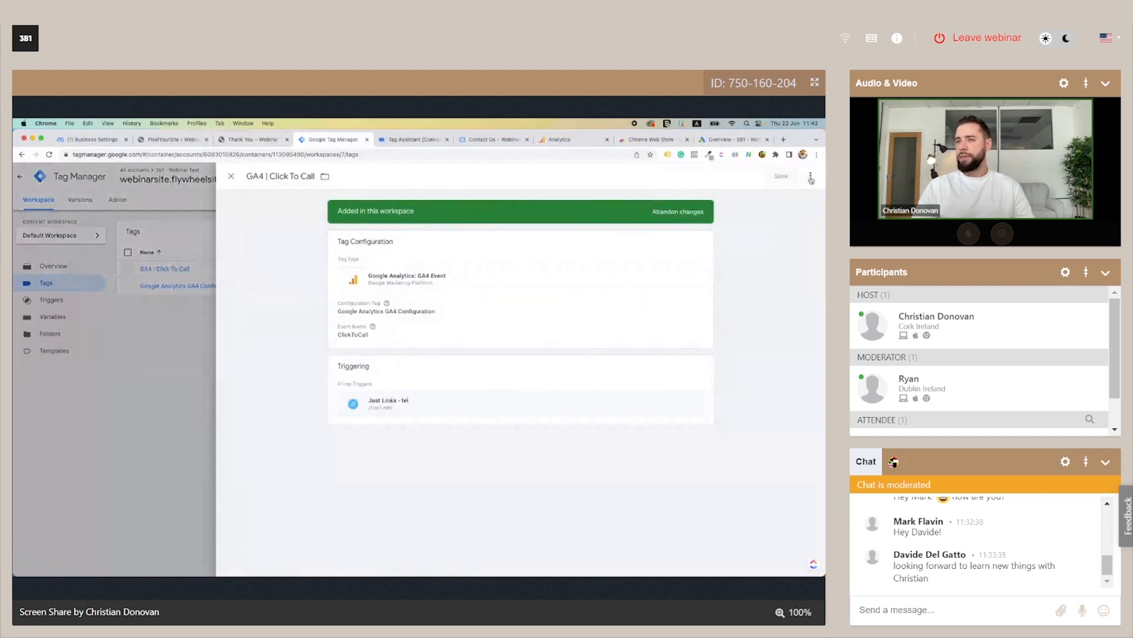
{"action": "left_click", "coordinate": [811, 179]}
{"action": "left_click", "coordinate": [774, 198]}
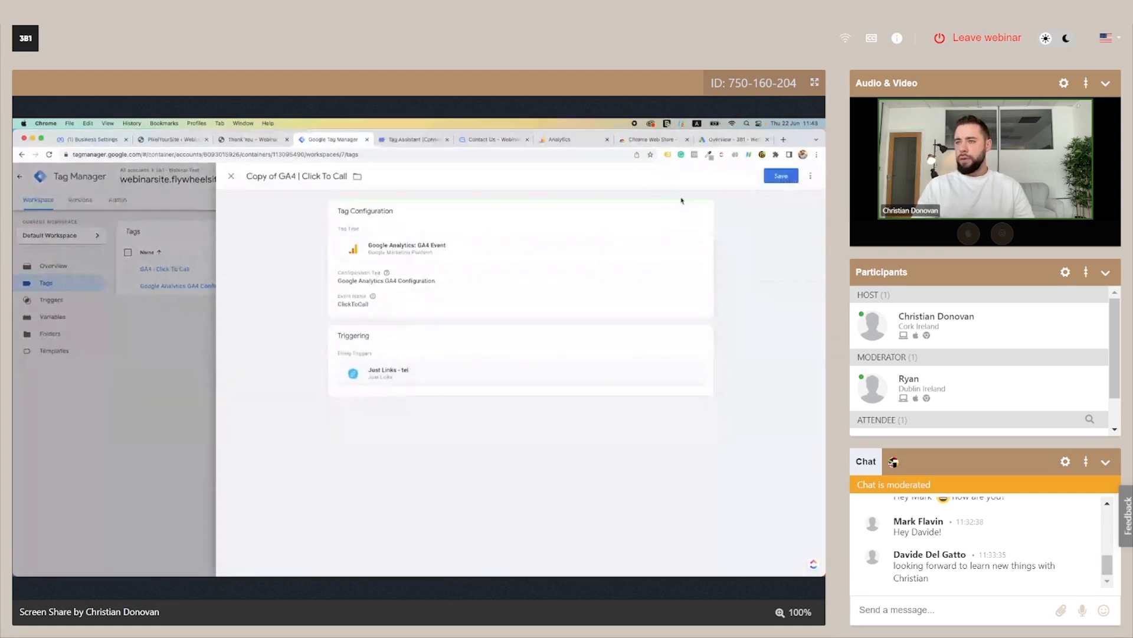
Step: Rename the copied tag as "GA4 | Contact Form Fillout"
{"action": "left_click", "coordinate": [278, 177]}
{"action": "key", "text": "BackSpace"}
{"action": "key", "text": "BackSpace"}
{"action": "key", "text": "BackSpace"}
{"action": "key", "text": "BackSpace"}
{"action": "key", "text": "BackSpace"}
{"action": "key", "text": "BackSpace"}
{"action": "key", "text": "BackSpace"}
{"action": "key", "text": "BackSpace"}
{"action": "left_click_drag", "start_coordinate": [270, 177], "coordinate": [314, 177]}
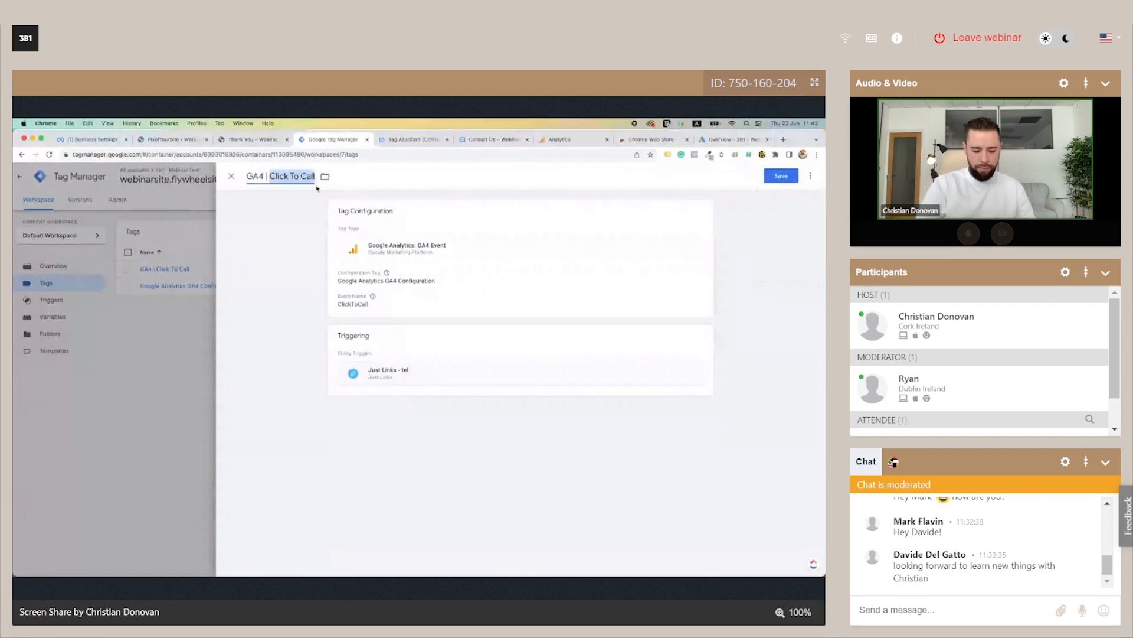
{"action": "type", "text": "C"}
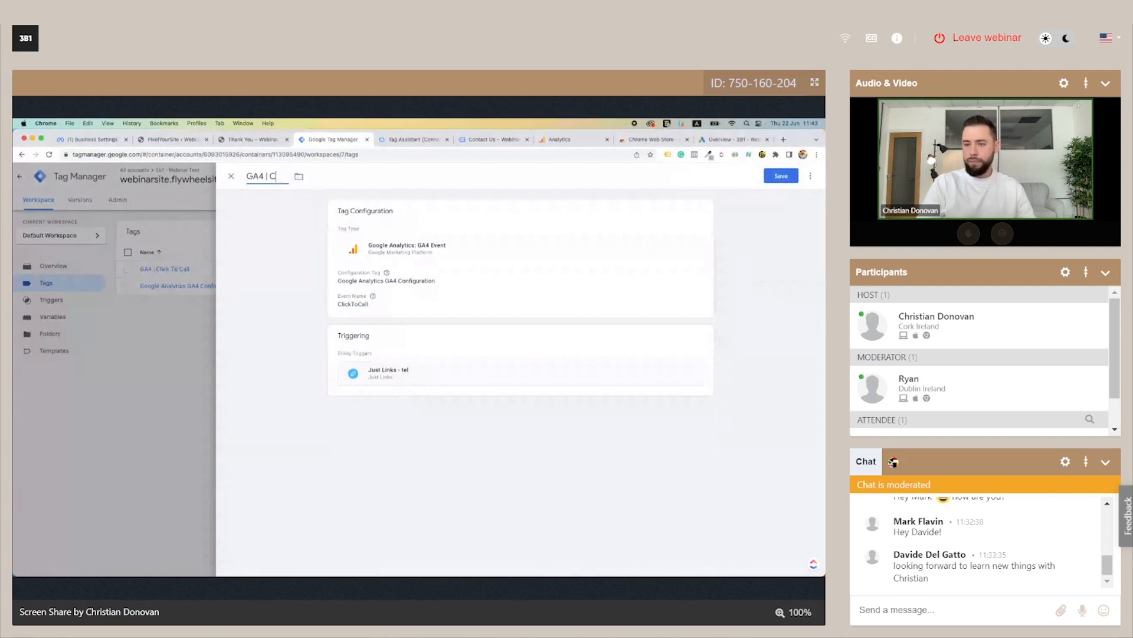
{"action": "type", "text": "ontact Form Fillout"}
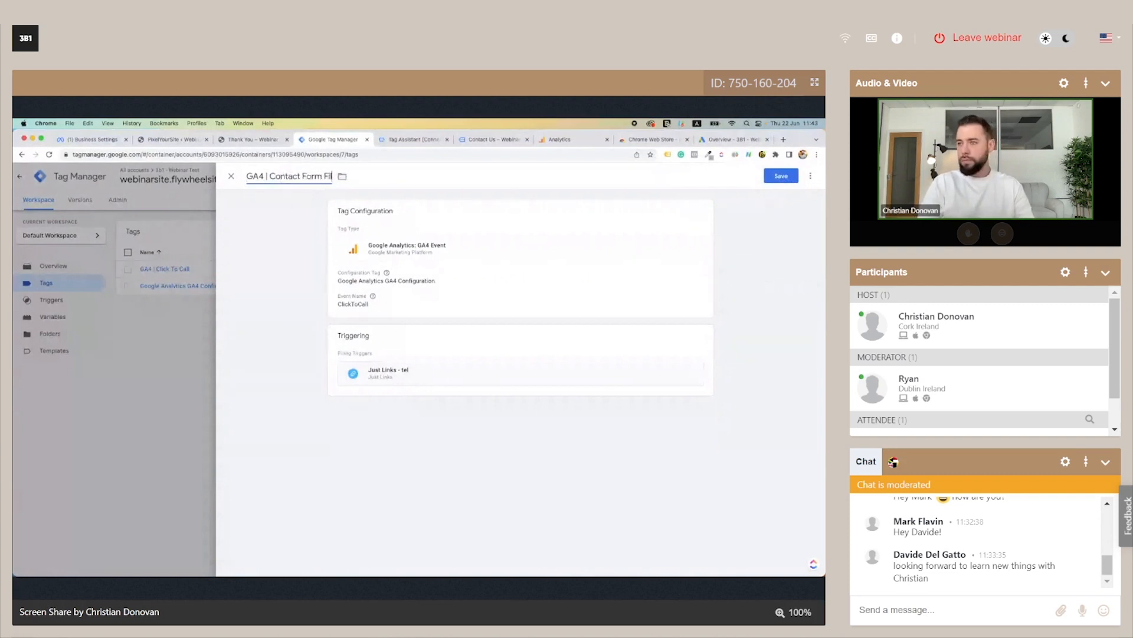
Step: Set the event name in the copied tag's configuration to "ContactFormFillout"
{"action": "left_click", "coordinate": [627, 291]}
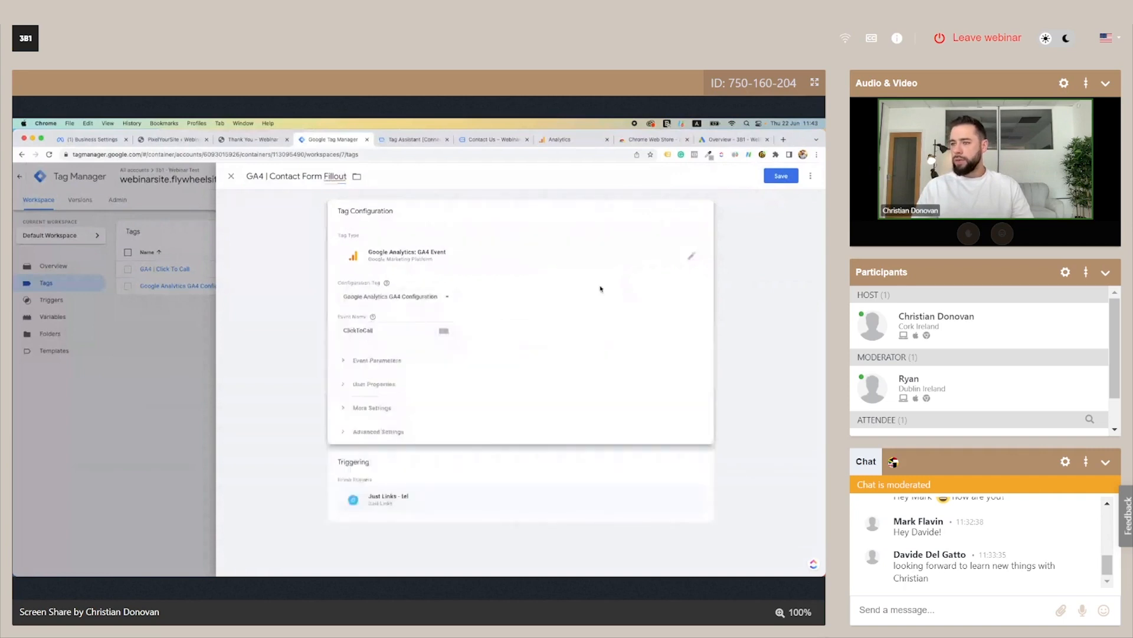
{"action": "double_click", "coordinate": [367, 329]}
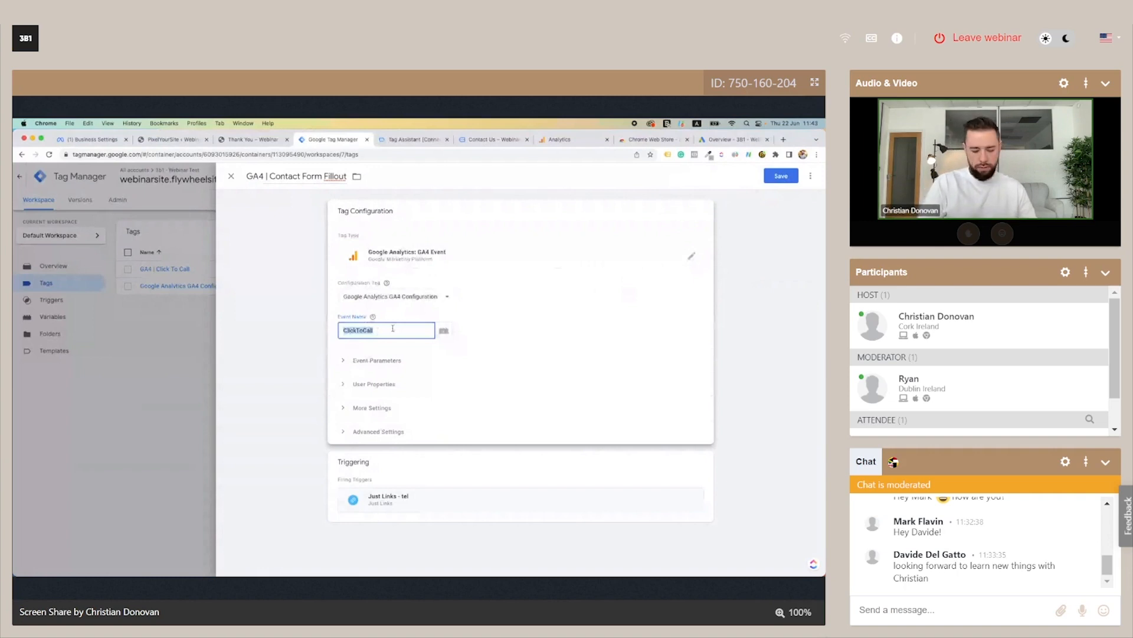
{"action": "type", "text": "ContactFormFillout"}
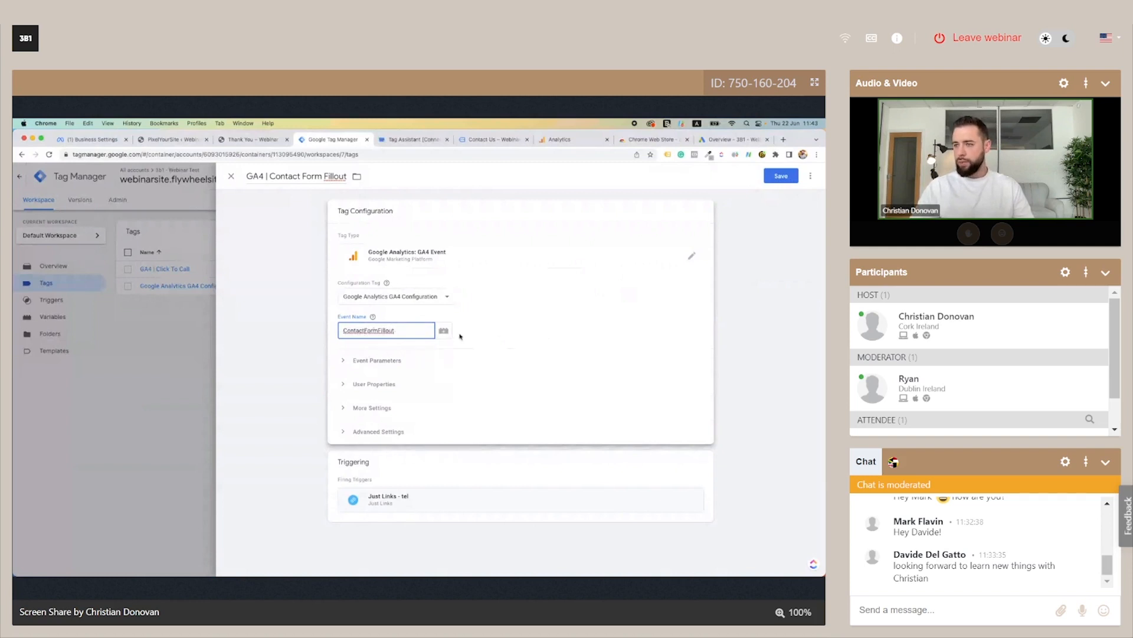
{"action": "left_click", "coordinate": [639, 329]}
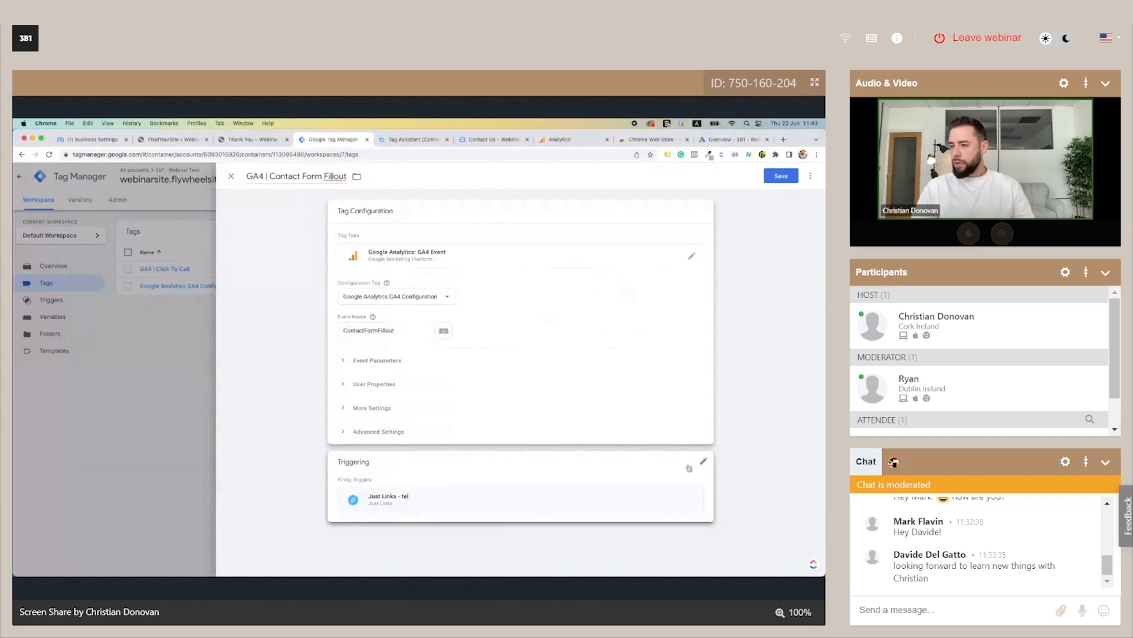
Step: Remove the "Just Links - tel" trigger from the tag and create a new Page View trigger that fires on Some Page Views
{"action": "left_click", "coordinate": [703, 462]}
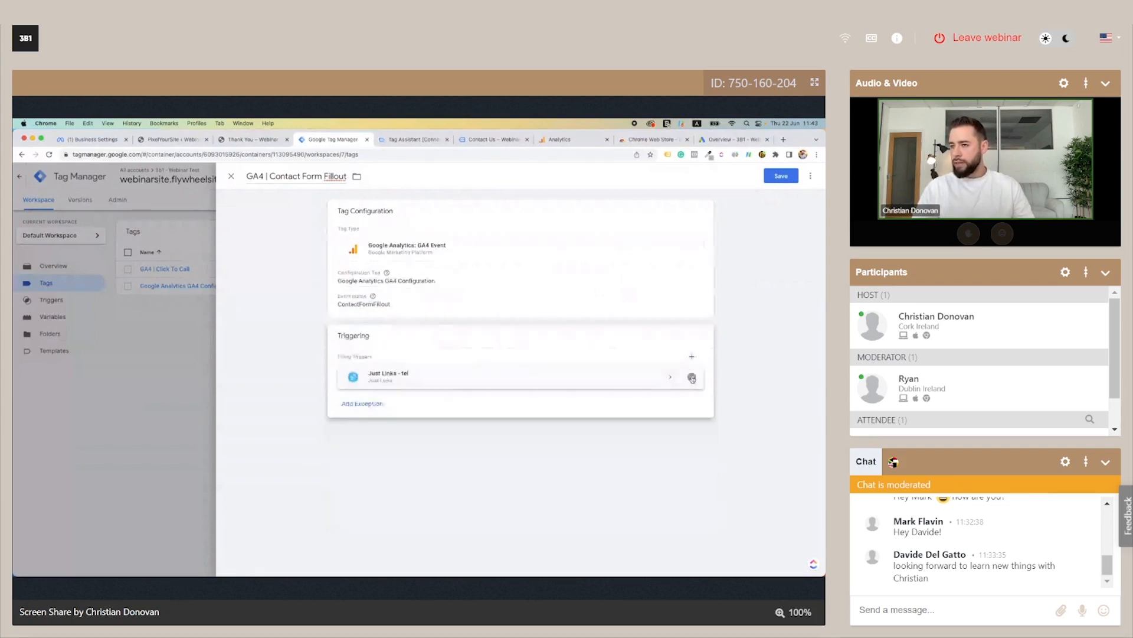
{"action": "left_click", "coordinate": [692, 378]}
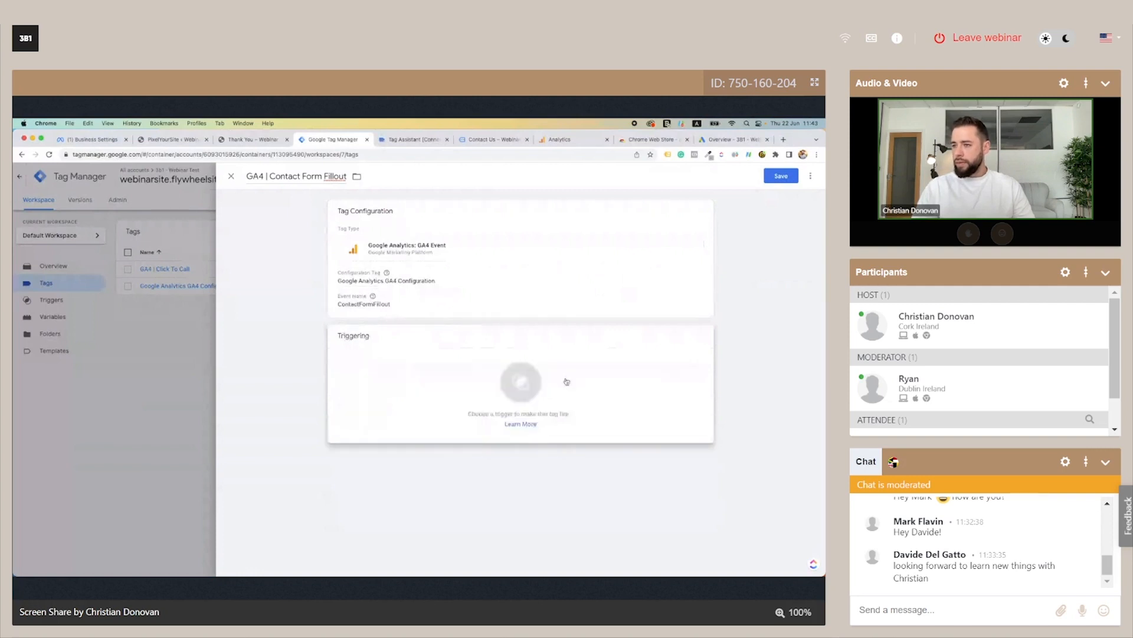
{"action": "left_click", "coordinate": [567, 381]}
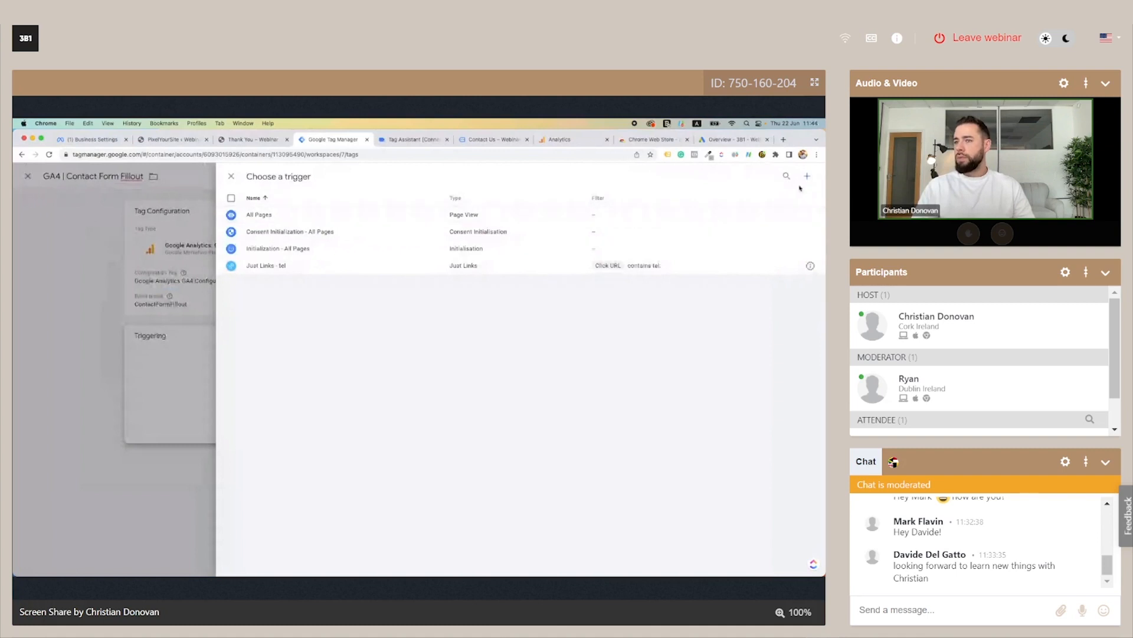
{"action": "left_click", "coordinate": [806, 178]}
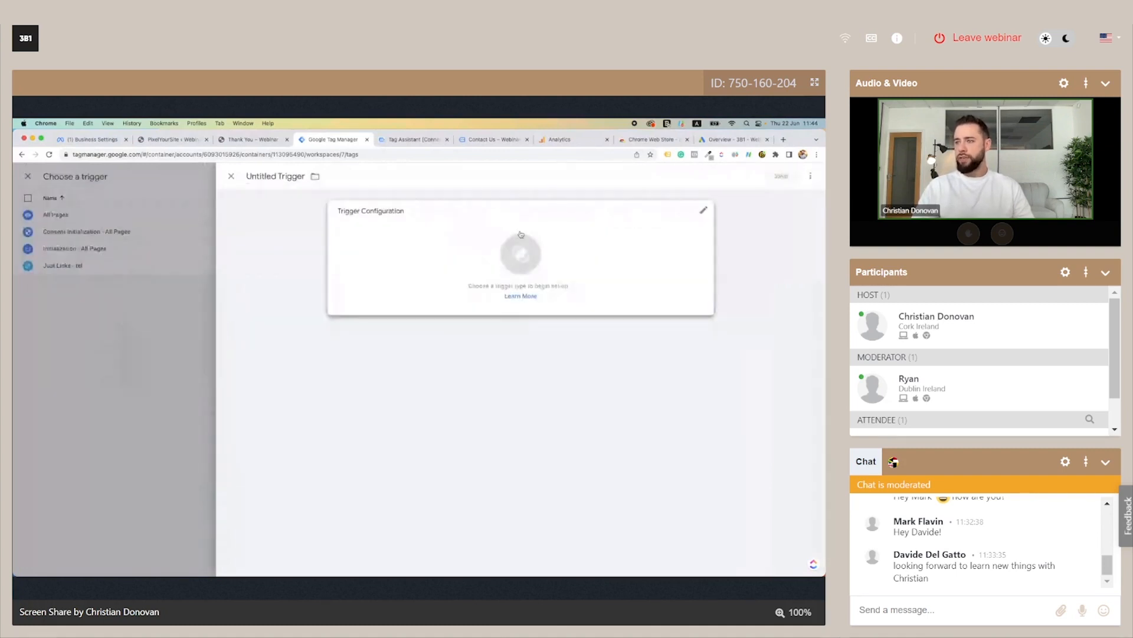
{"action": "left_click", "coordinate": [577, 234]}
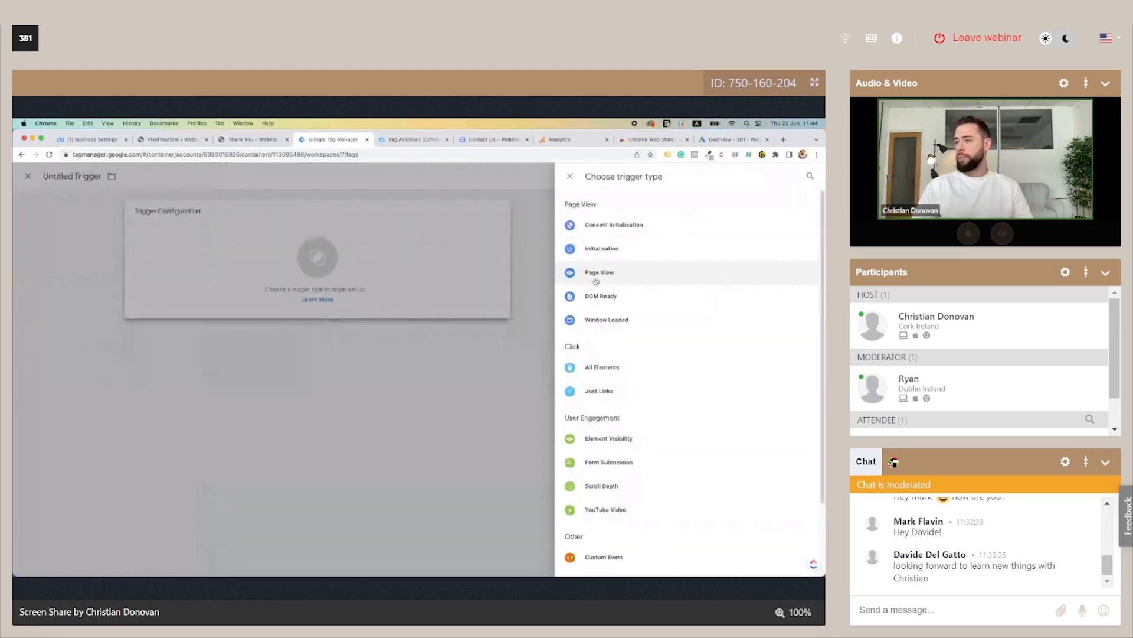
{"action": "left_click", "coordinate": [614, 273]}
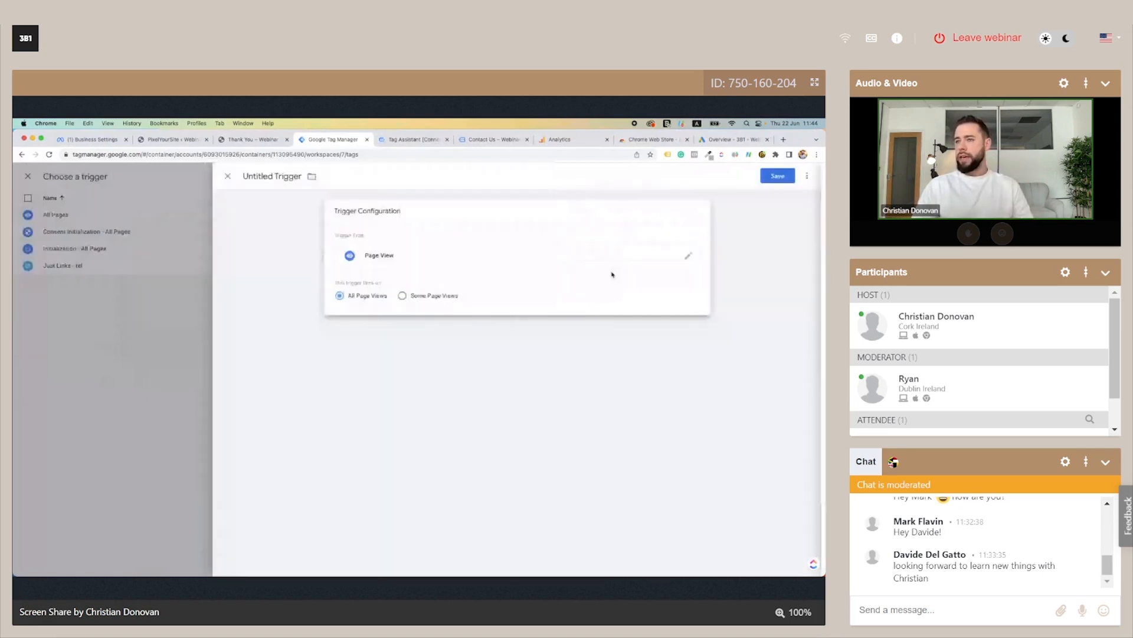
{"action": "left_click", "coordinate": [407, 296]}
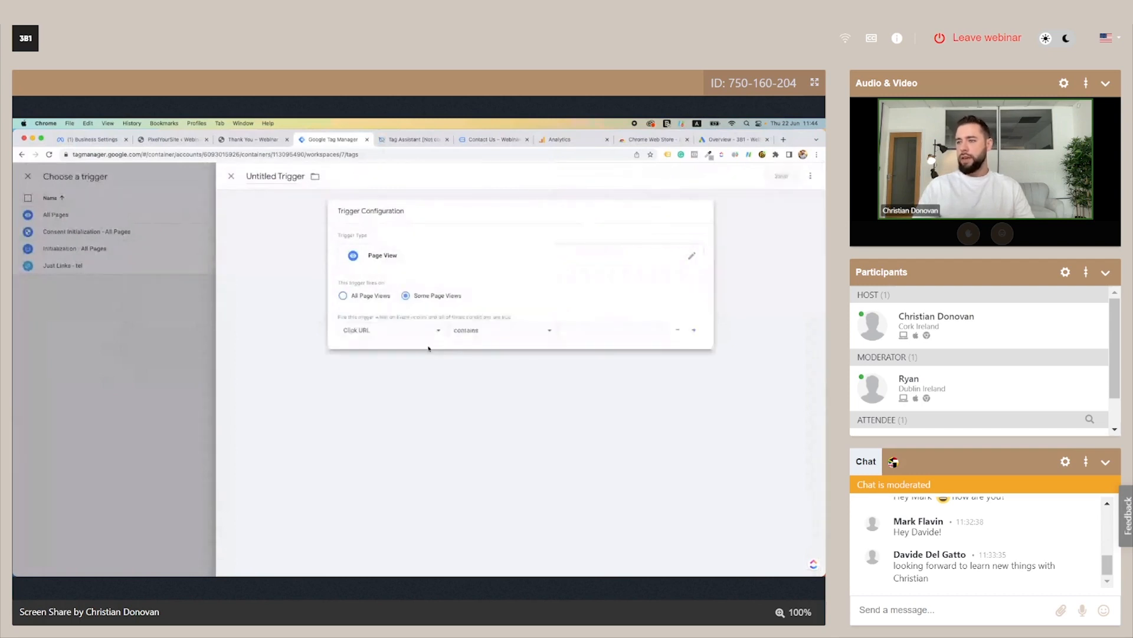
Step: Set the trigger's firing condition to Page URL contains "/thank-you/", copying the path from the site's thank-you page
{"action": "left_click", "coordinate": [426, 331]}
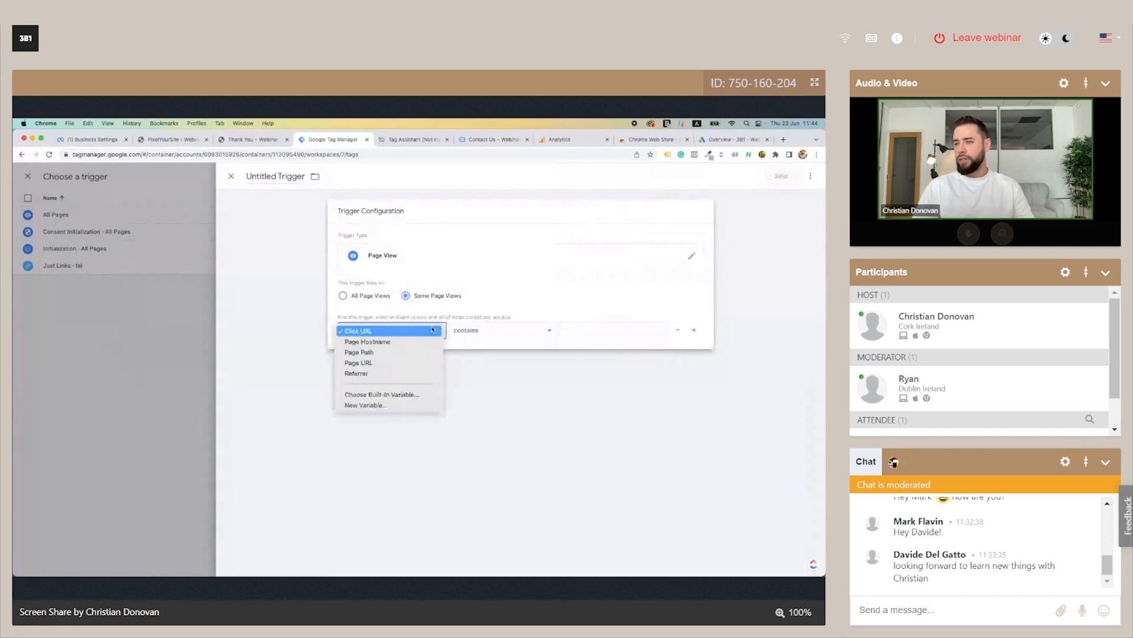
{"action": "left_click", "coordinate": [388, 393]}
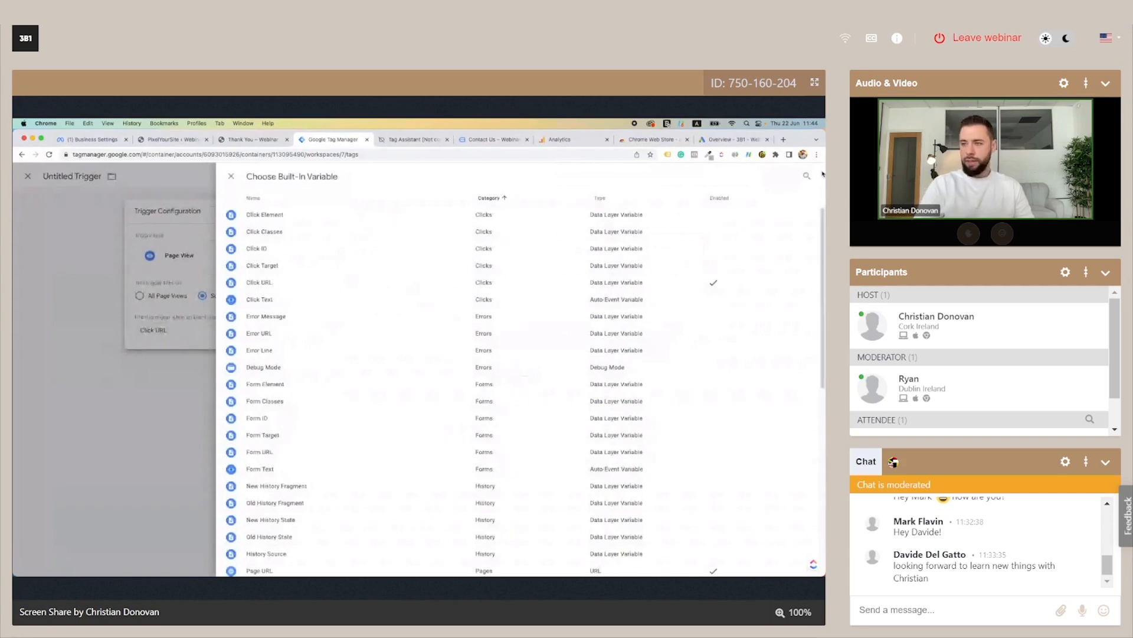
{"action": "left_click", "coordinate": [806, 175]}
{"action": "type", "text": "page"}
{"action": "left_click", "coordinate": [295, 216]}
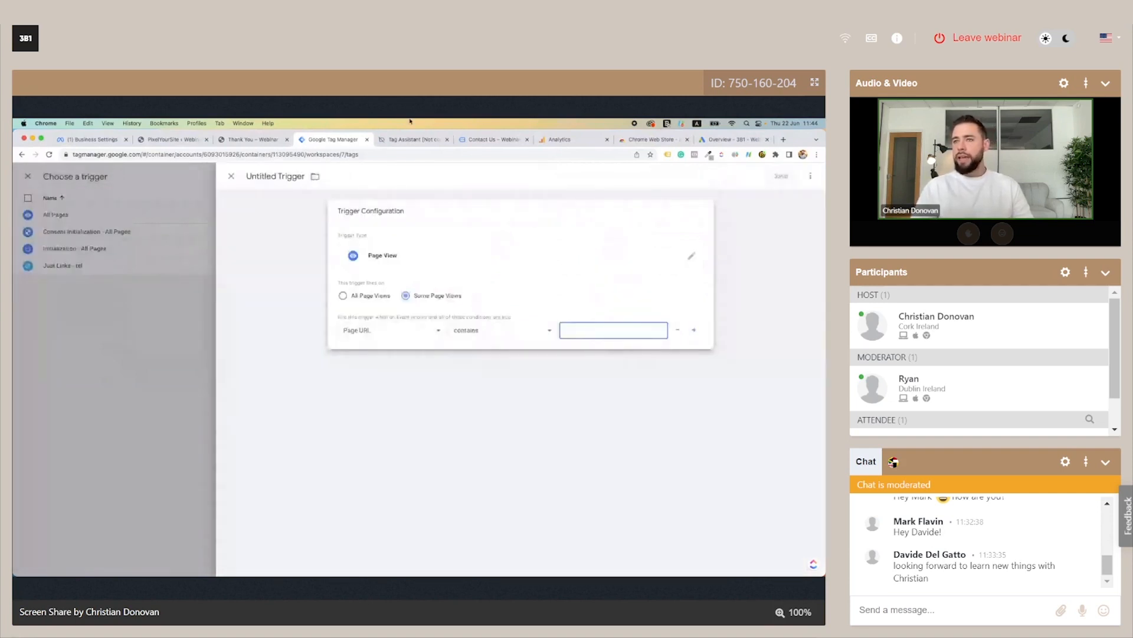
{"action": "left_click", "coordinate": [252, 139]}
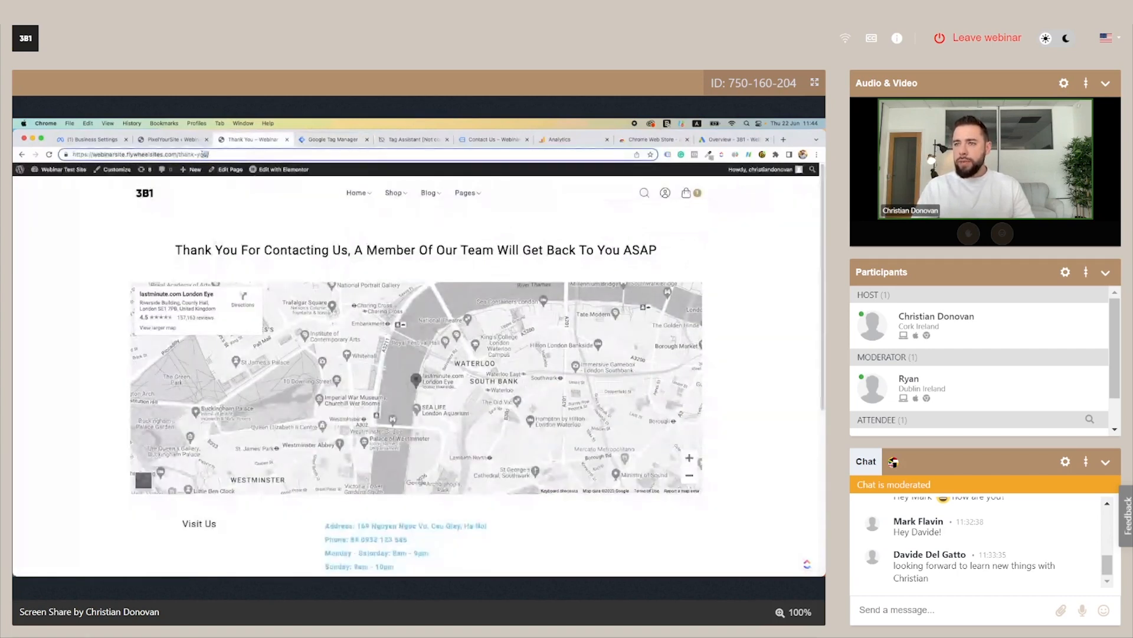
{"action": "left_click_drag", "start_coordinate": [204, 154], "coordinate": [177, 154]}
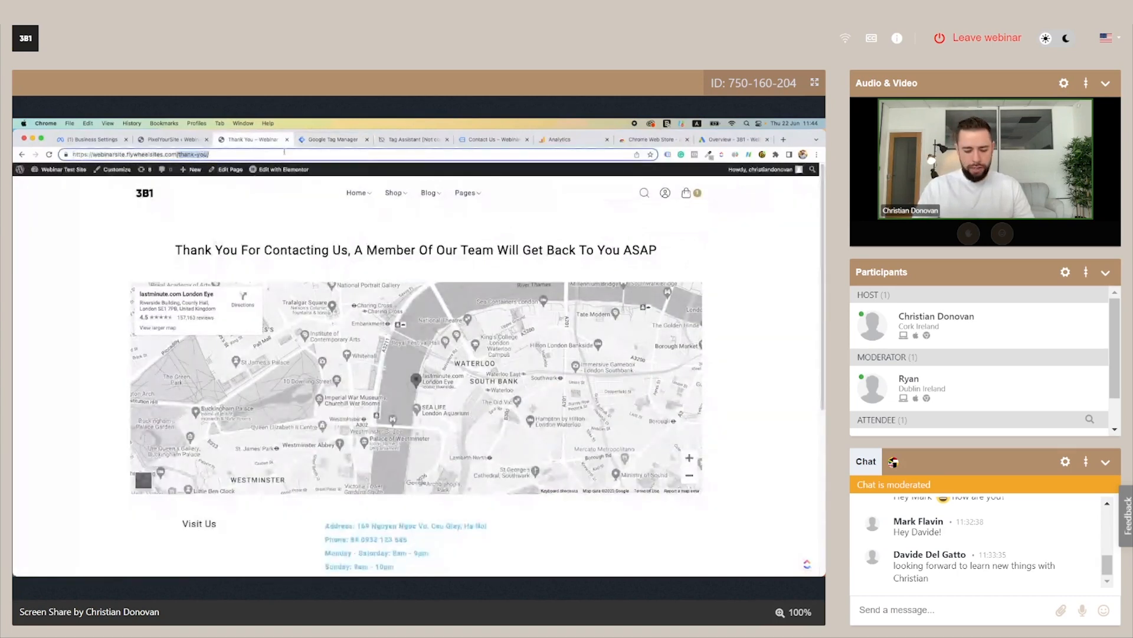
{"action": "left_click", "coordinate": [327, 141]}
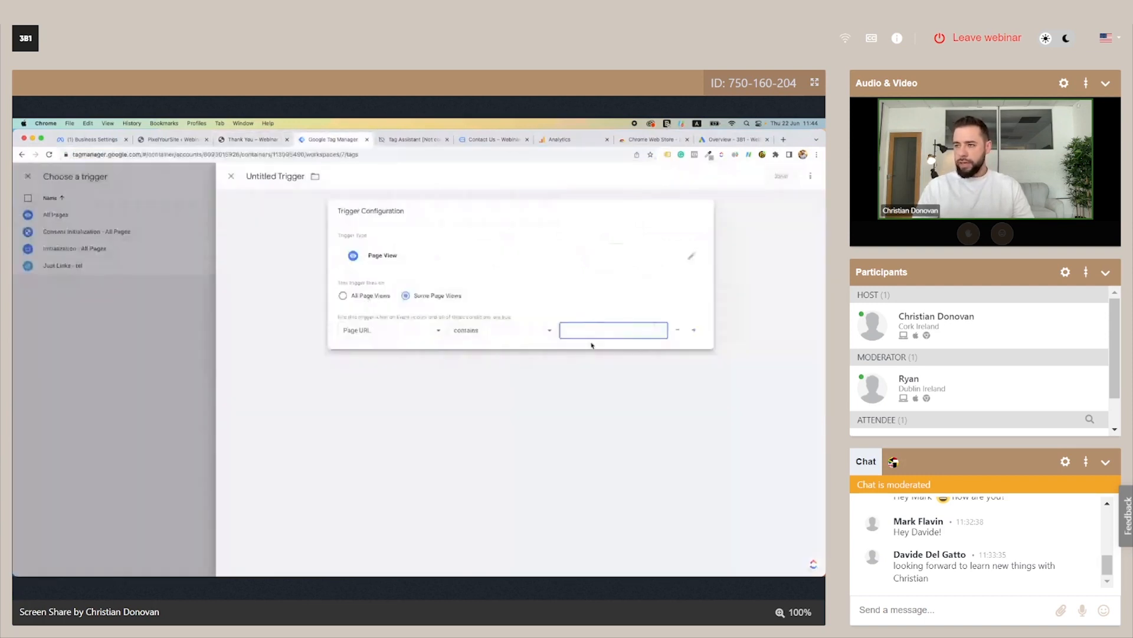
{"action": "key", "text": "super+v"}
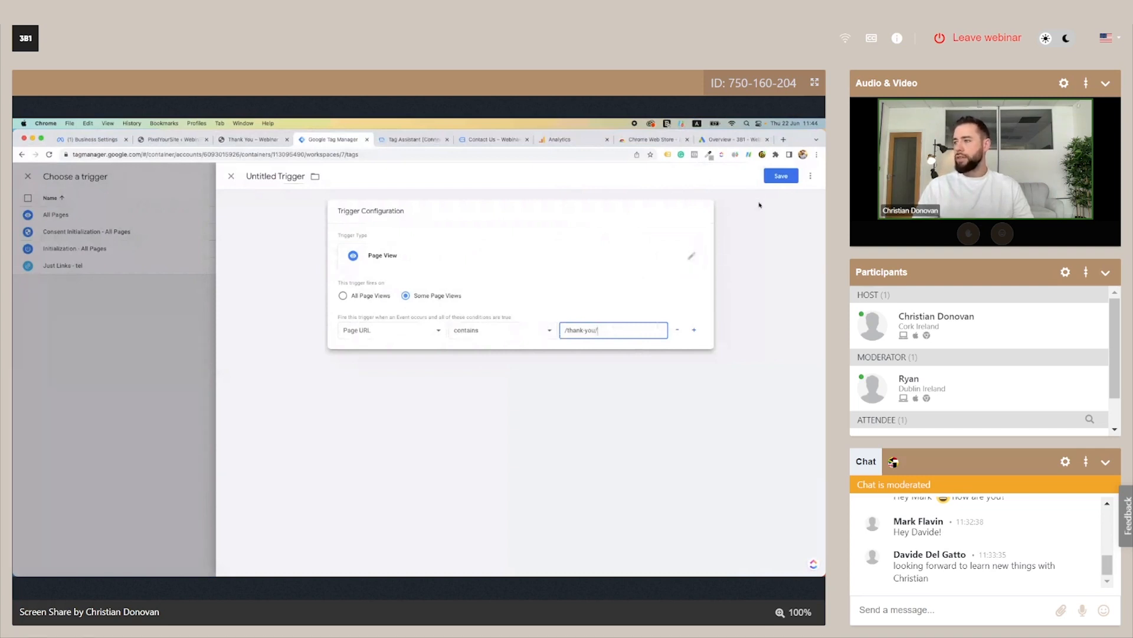
Step: Save the new trigger as "Page View - /thank-you/" and save the "GA4 | Contact Form Fillout" tag with it
{"action": "left_click", "coordinate": [782, 177]}
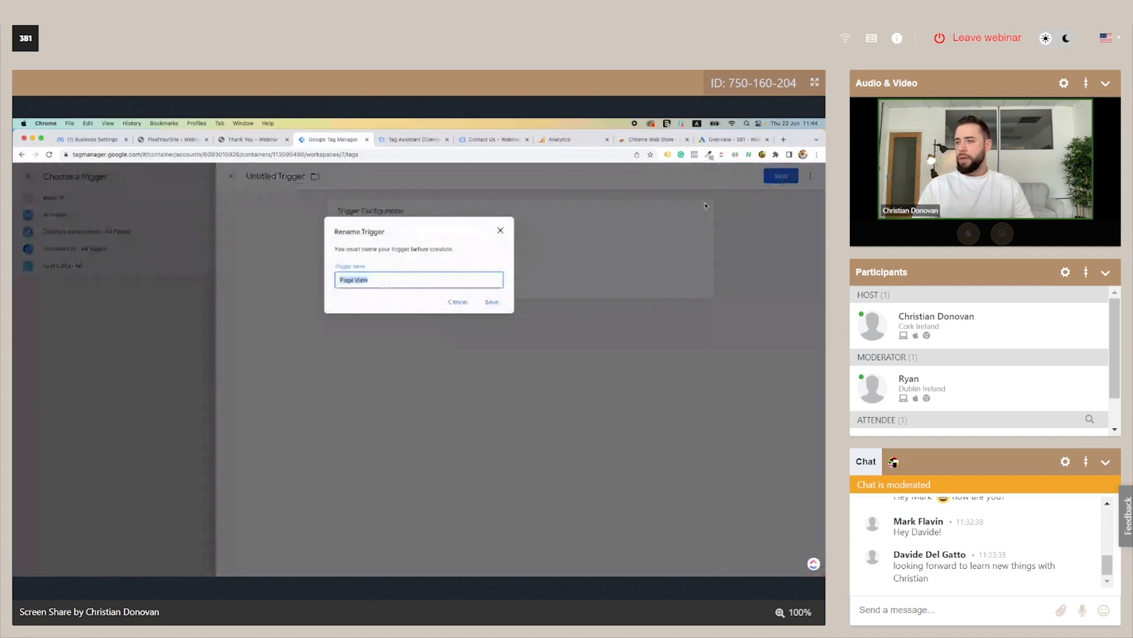
{"action": "left_click", "coordinate": [397, 279]}
{"action": "type", "text": "-"}
{"action": "type", "text": "/thank-you/"}
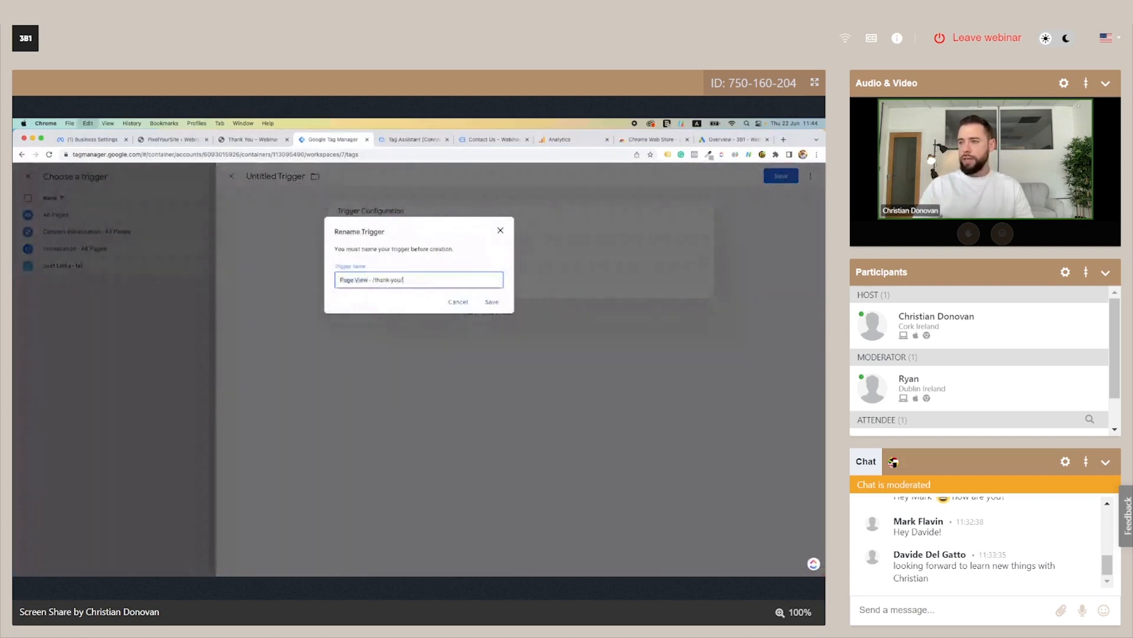
{"action": "left_click", "coordinate": [494, 304]}
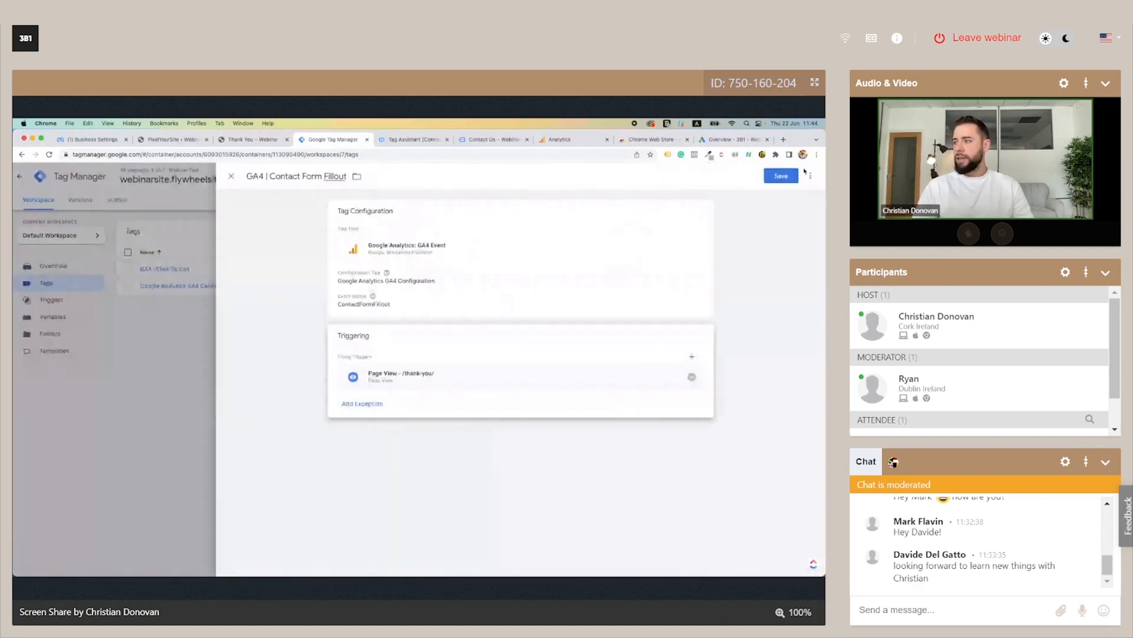
{"action": "left_click", "coordinate": [781, 177]}
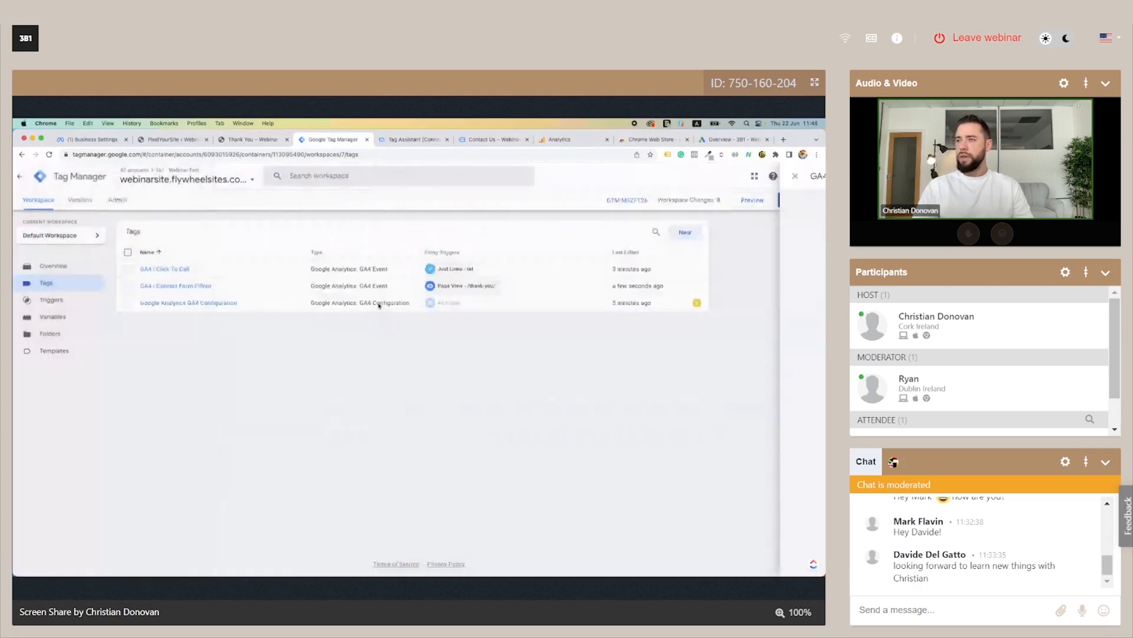
Step: Continue into the connected Tag Assistant debug session and examine which tags are listed for the contact page
{"action": "left_click", "coordinate": [410, 140]}
{"action": "left_click", "coordinate": [340, 140]}
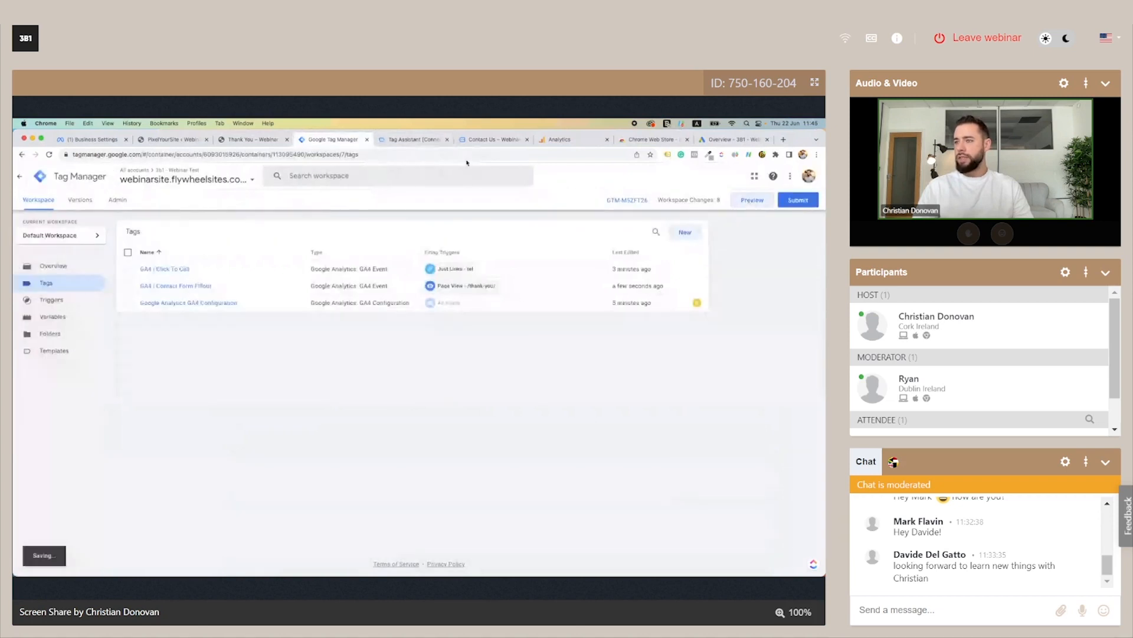
{"action": "left_click", "coordinate": [413, 141]}
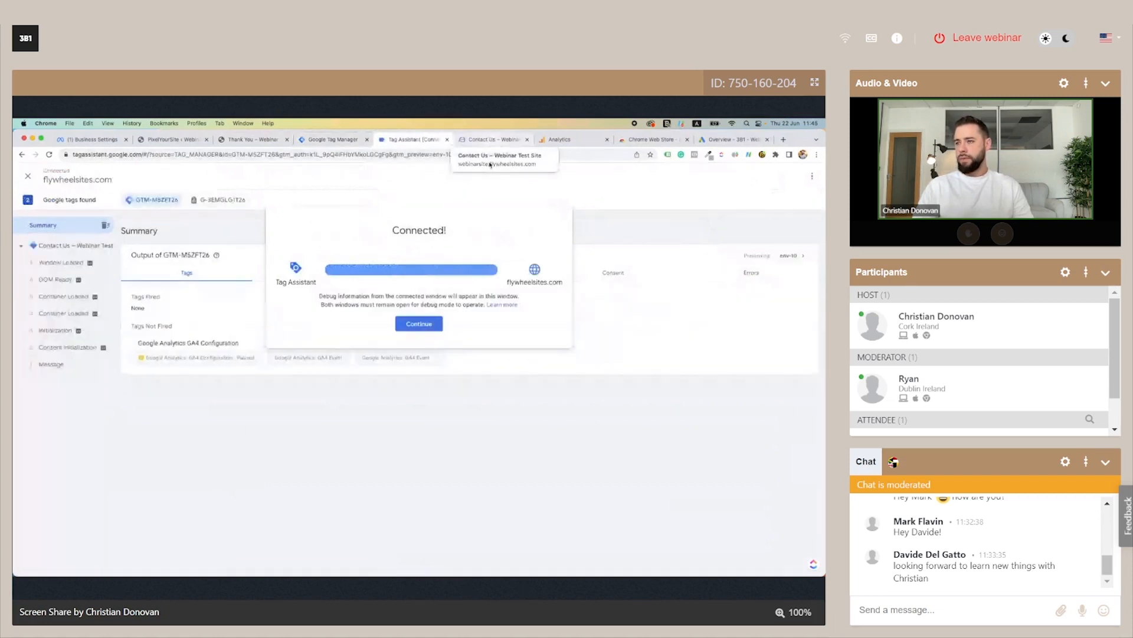
{"action": "left_click", "coordinate": [425, 324]}
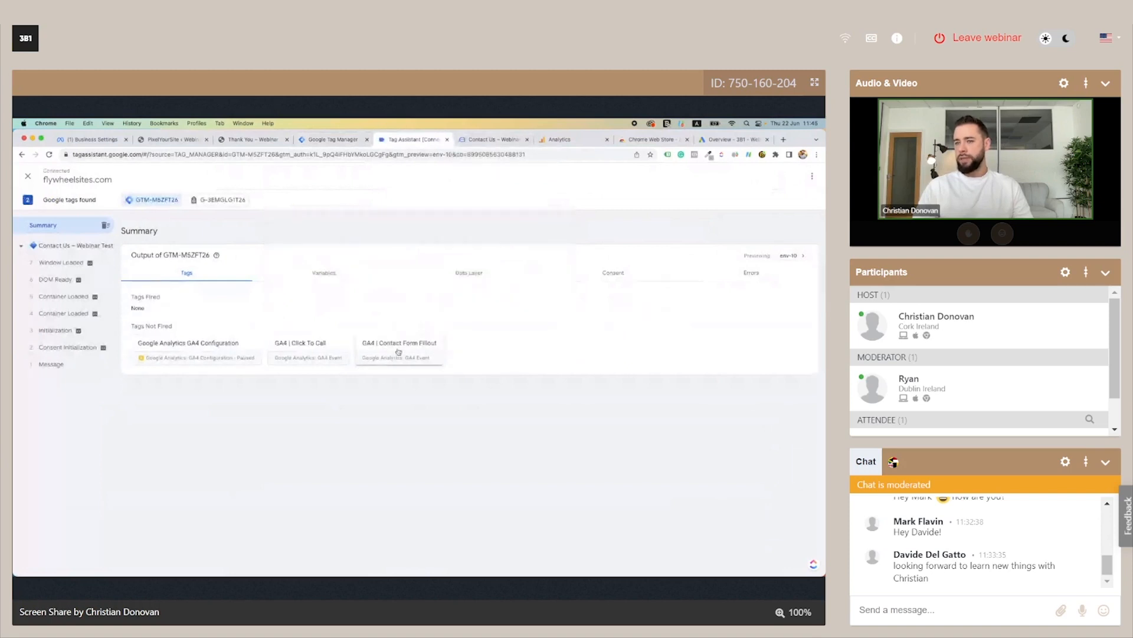
Step: Test the phone link on the Contact Us page, dismiss the call prompt, and check the fired tags in Tag Assistant
{"action": "left_click", "coordinate": [481, 141]}
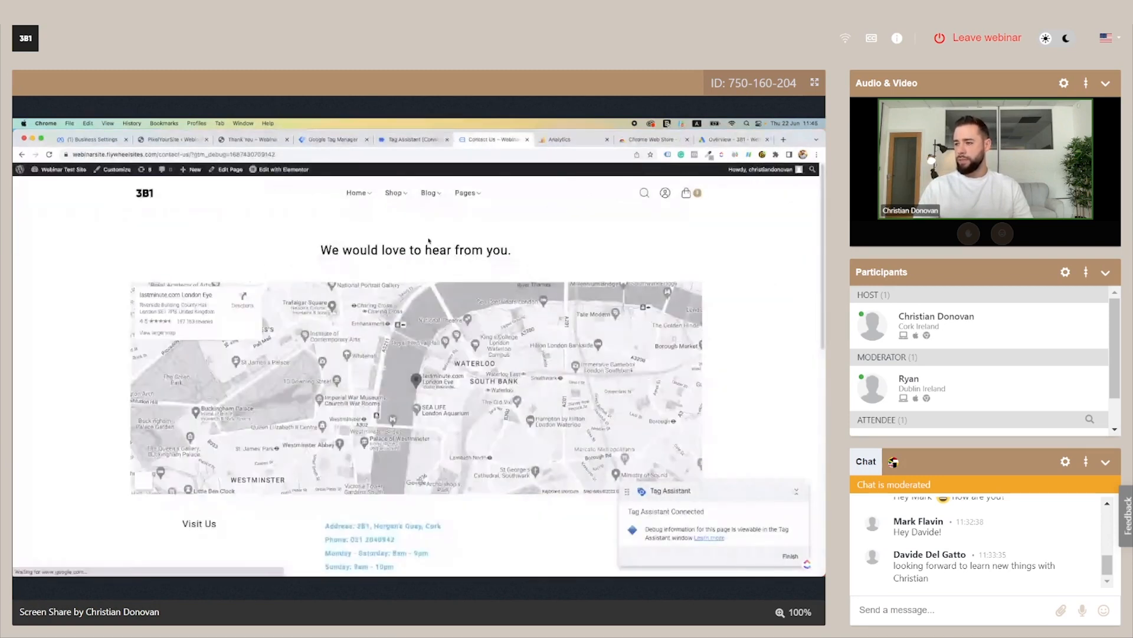
{"action": "scroll", "coordinate": [430, 243], "scroll_direction": "down", "scroll_amount": 1}
{"action": "scroll", "coordinate": [416, 248], "scroll_direction": "down", "scroll_amount": 2}
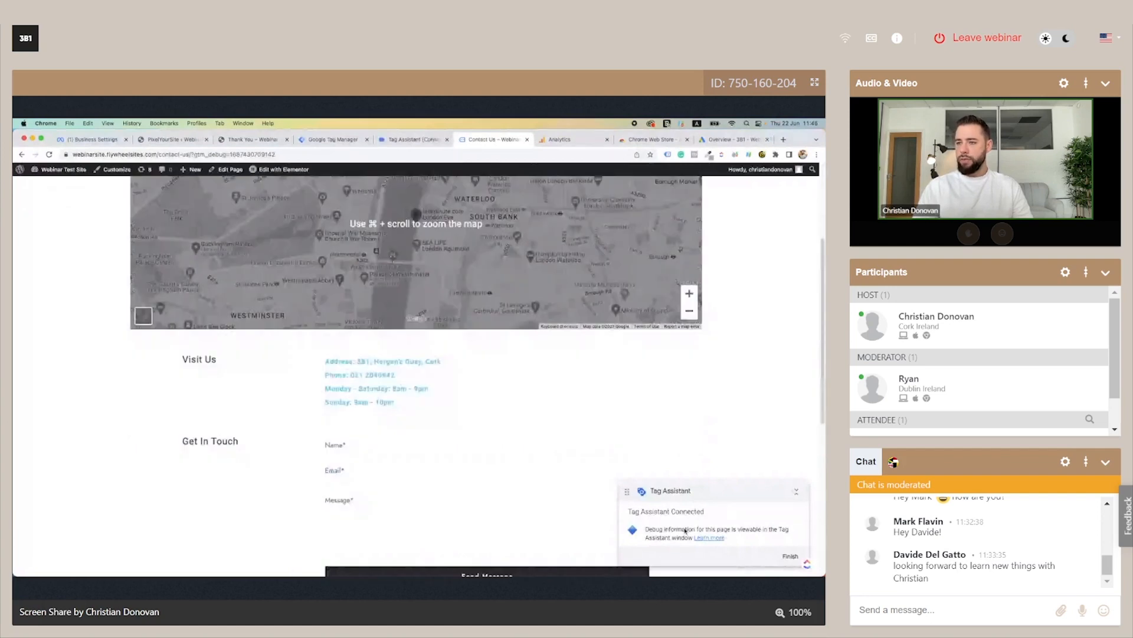
{"action": "scroll", "coordinate": [405, 411], "scroll_direction": "down", "scroll_amount": 1}
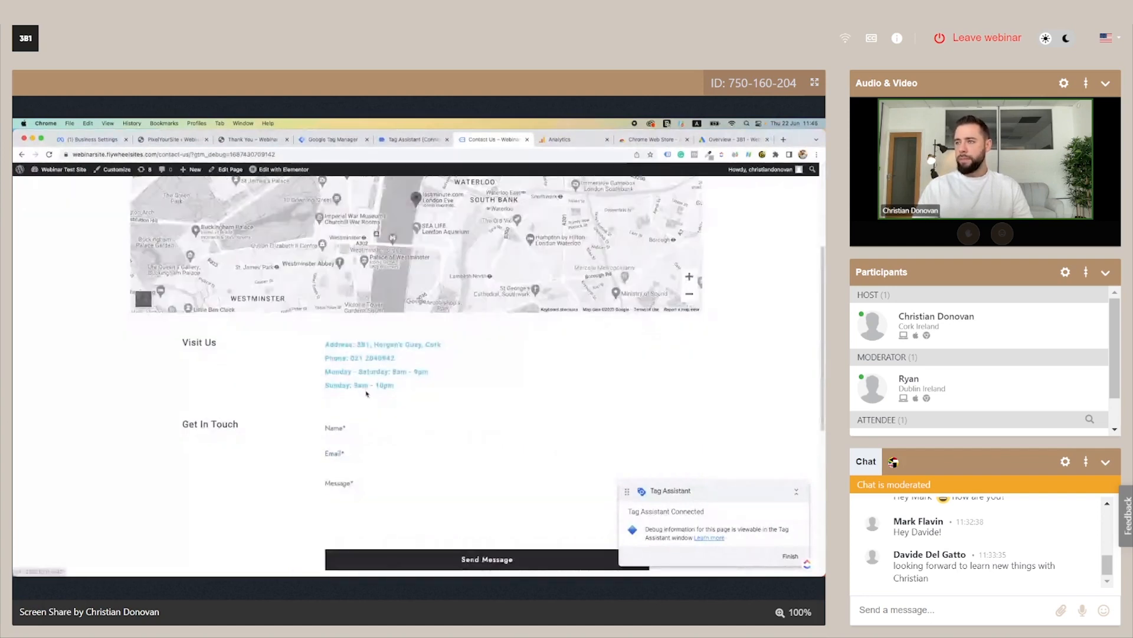
{"action": "left_click", "coordinate": [356, 360]}
{"action": "left_click", "coordinate": [450, 227]}
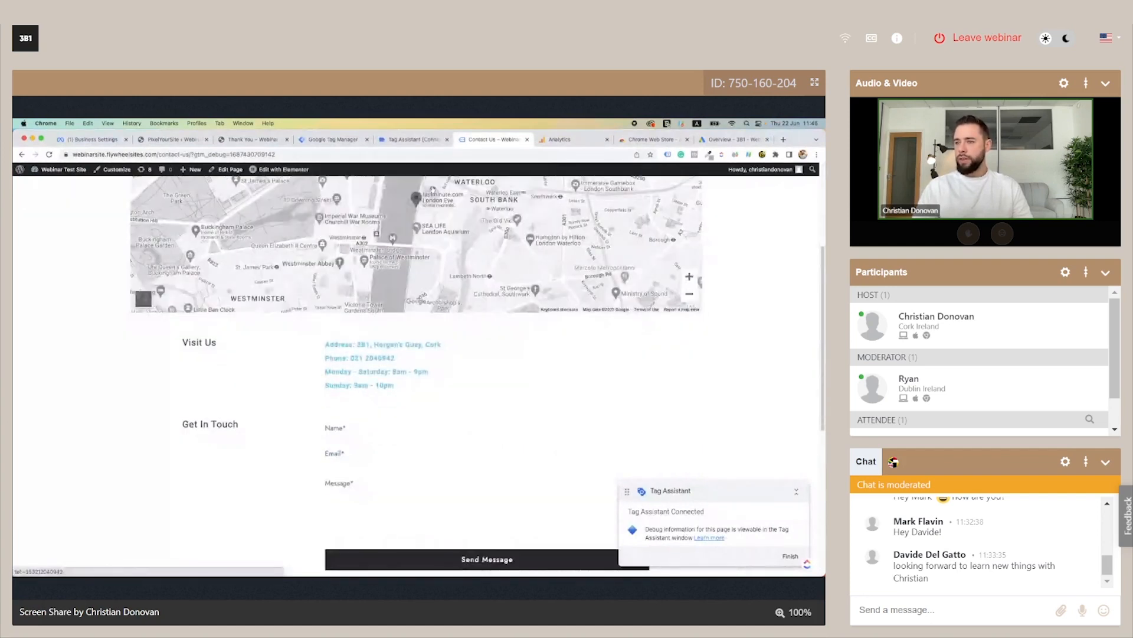
{"action": "left_click", "coordinate": [413, 140]}
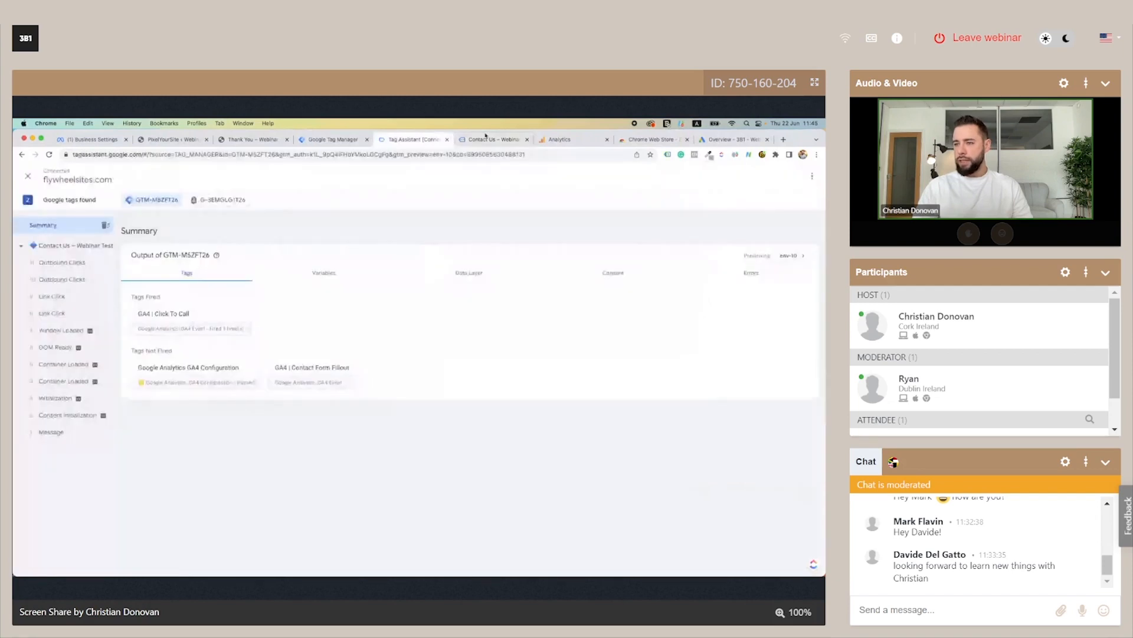
Step: Submit the contact form with a name, an e-mail address and the message "test", and check the result in Tag Assistant
{"action": "left_click", "coordinate": [485, 139]}
{"action": "scroll", "coordinate": [403, 389], "scroll_direction": "down", "scroll_amount": 1}
{"action": "left_click", "coordinate": [396, 367]}
{"action": "left_click", "coordinate": [388, 387]}
{"action": "left_click", "coordinate": [392, 392]}
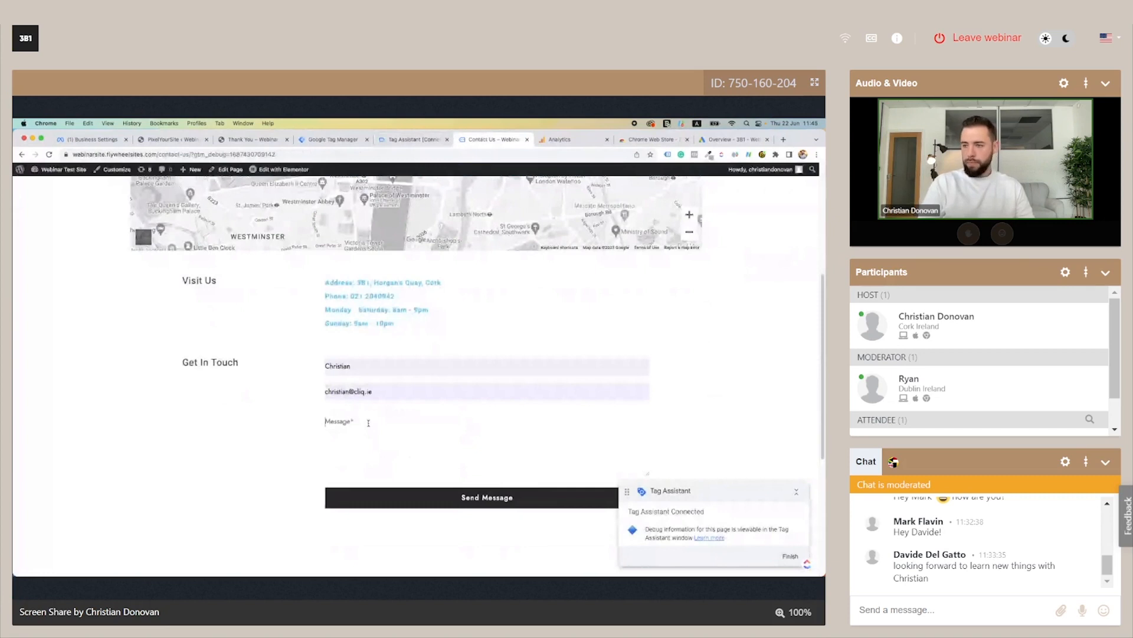
{"action": "type", "text": "test"}
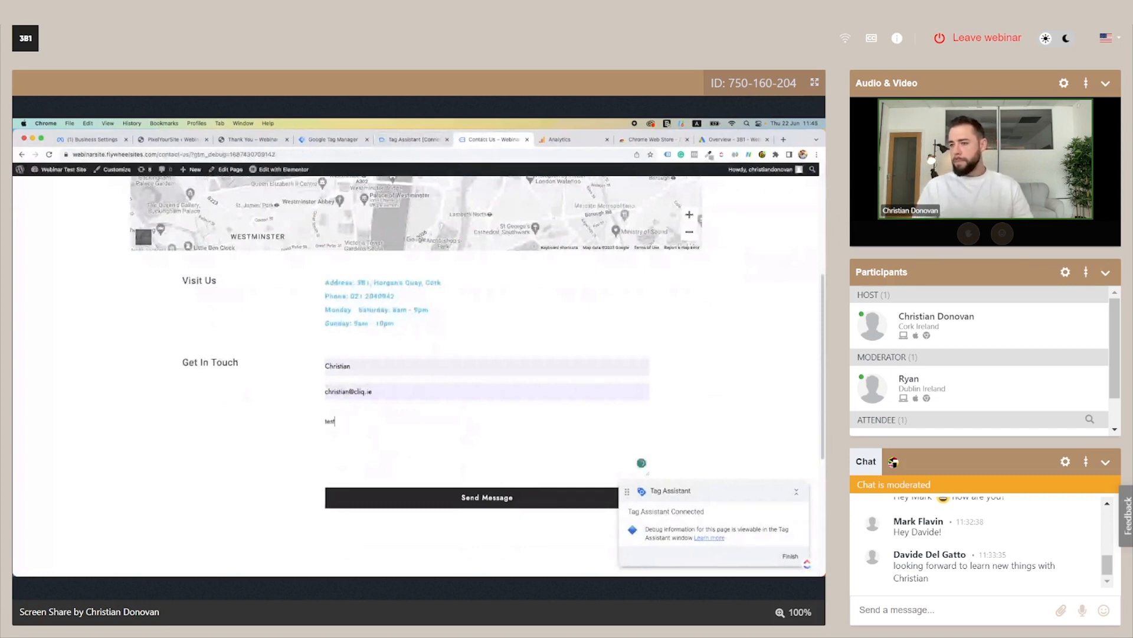
{"action": "left_click", "coordinate": [437, 497]}
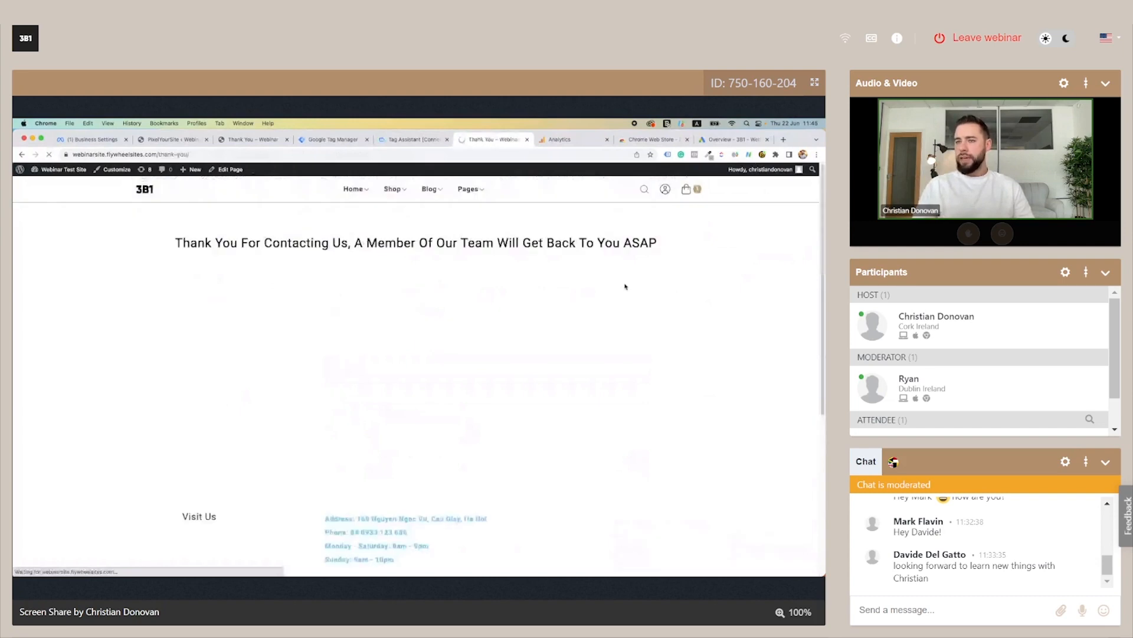
{"action": "left_click", "coordinate": [412, 141]}
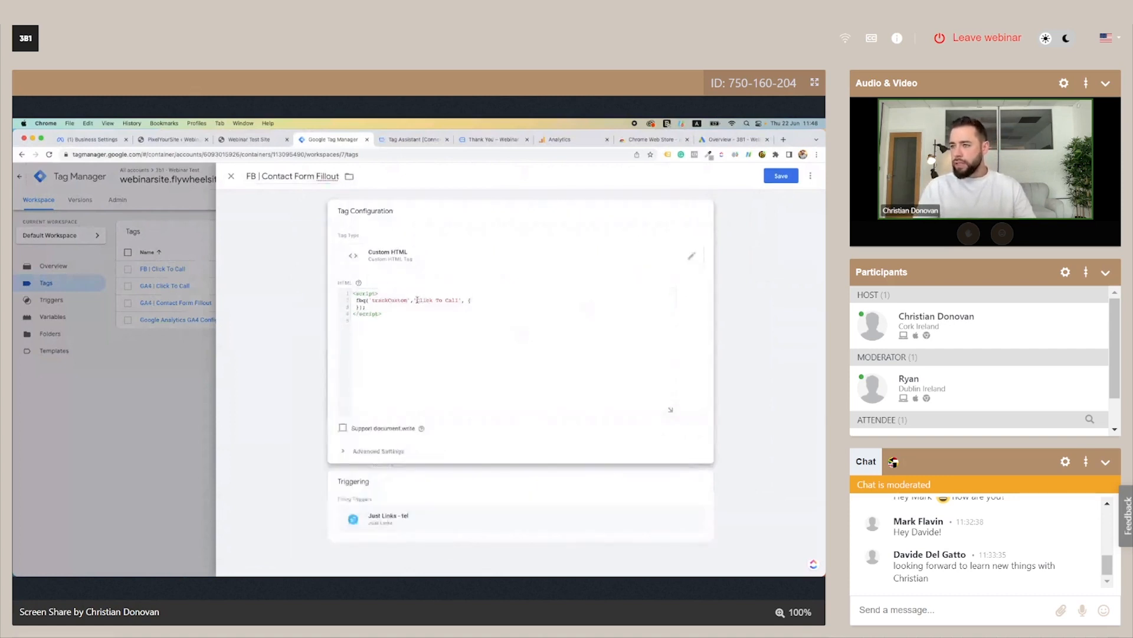
Step: Set the trackCustom event name in the "FB | Contact Form Fillout" tag's HTML to "Contact Form Fillout"
{"action": "left_click_drag", "start_coordinate": [419, 300], "coordinate": [460, 300]}
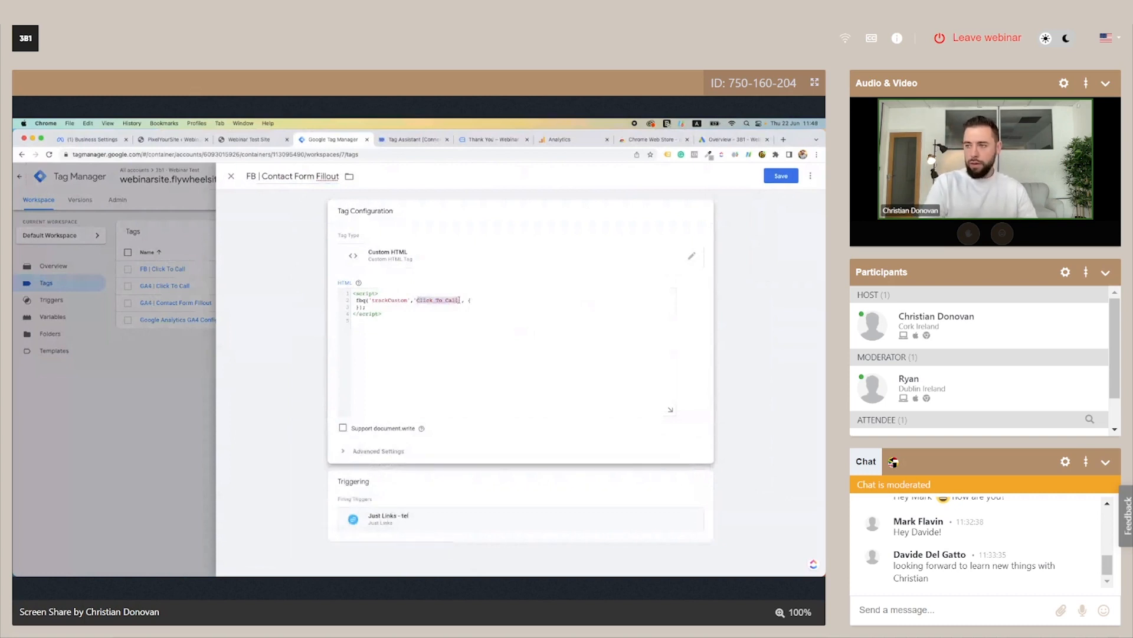
{"action": "type", "text": "Contact "}
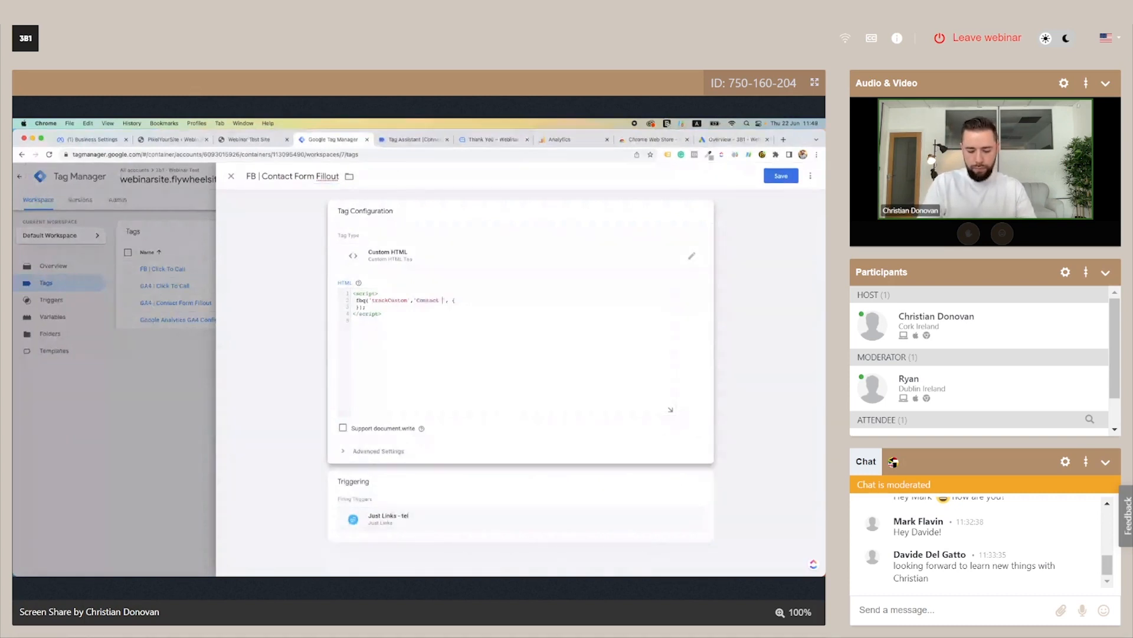
{"action": "type", "text": "Form Fillout"}
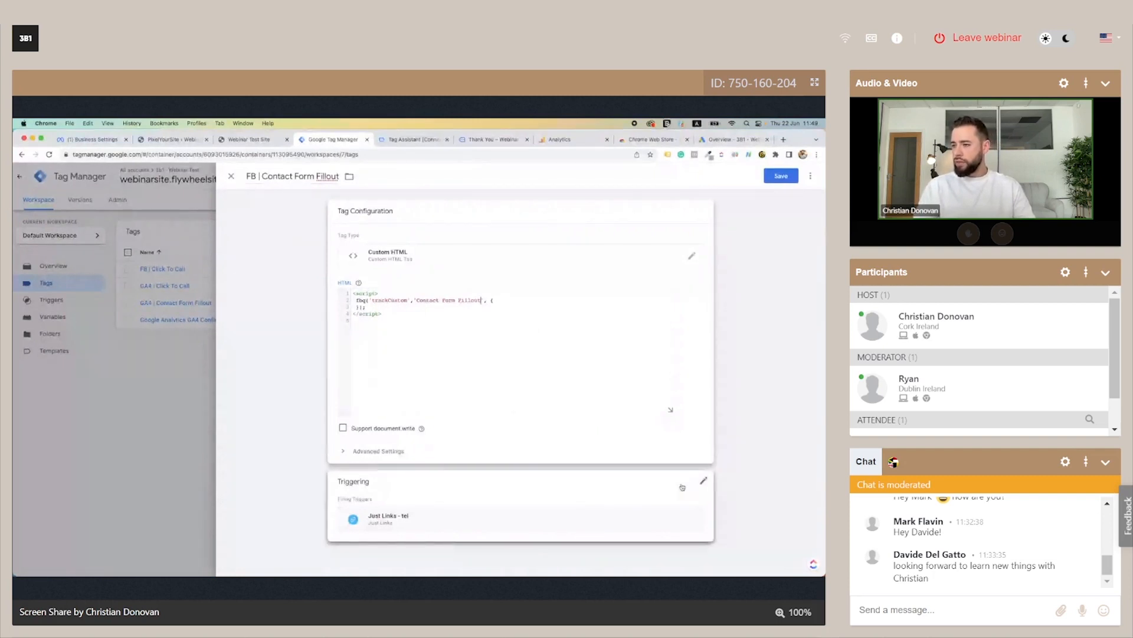
Step: Replace the tag's "Just Links - tel" trigger with "Page View - /thank-you/" and save the tag
{"action": "left_click", "coordinate": [701, 482]}
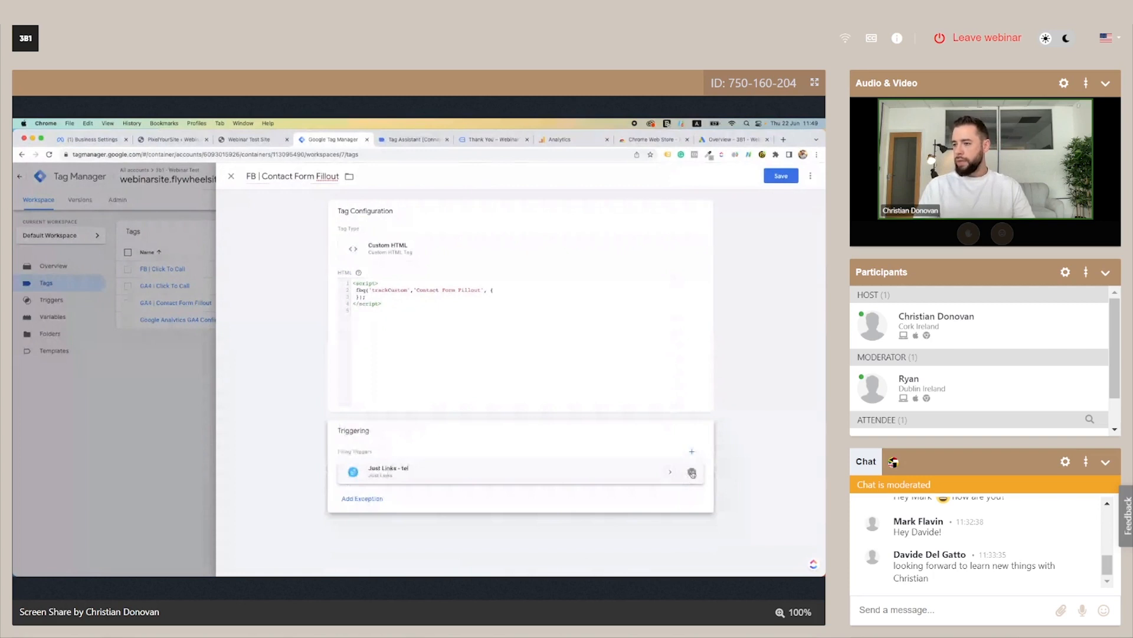
{"action": "left_click", "coordinate": [692, 473]}
{"action": "left_click", "coordinate": [523, 477]}
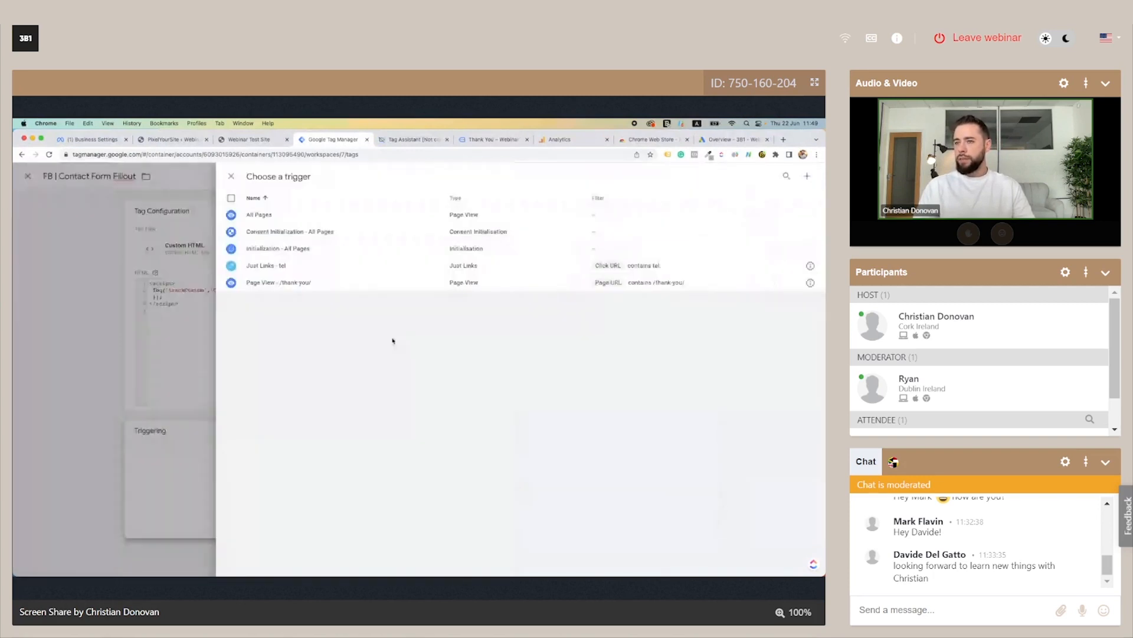
{"action": "left_click", "coordinate": [345, 286]}
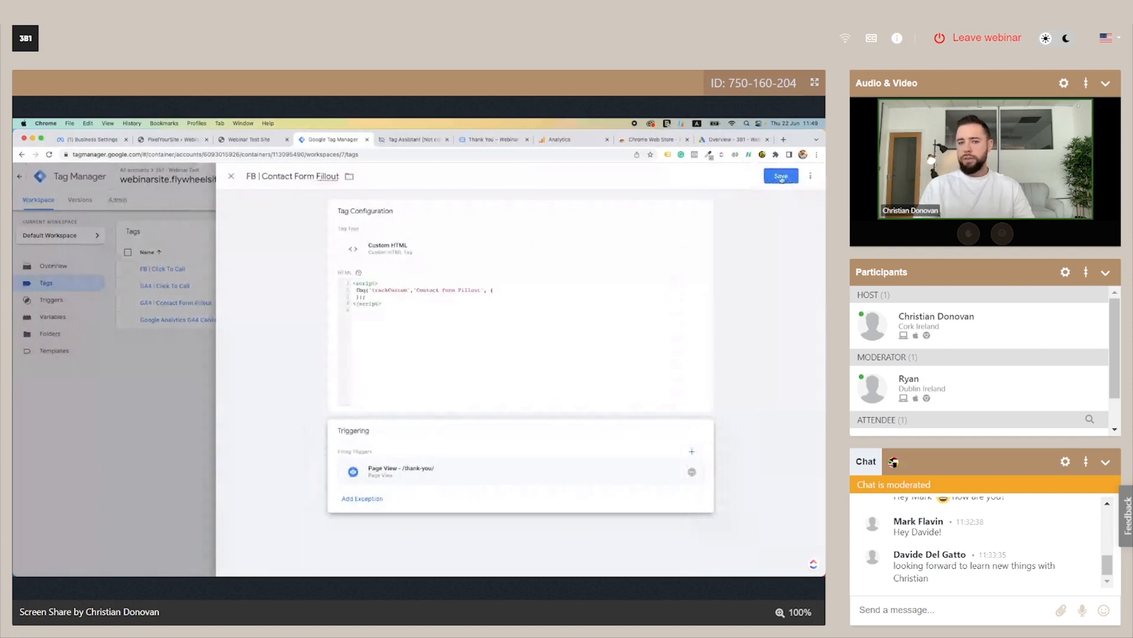
{"action": "left_click", "coordinate": [781, 176]}
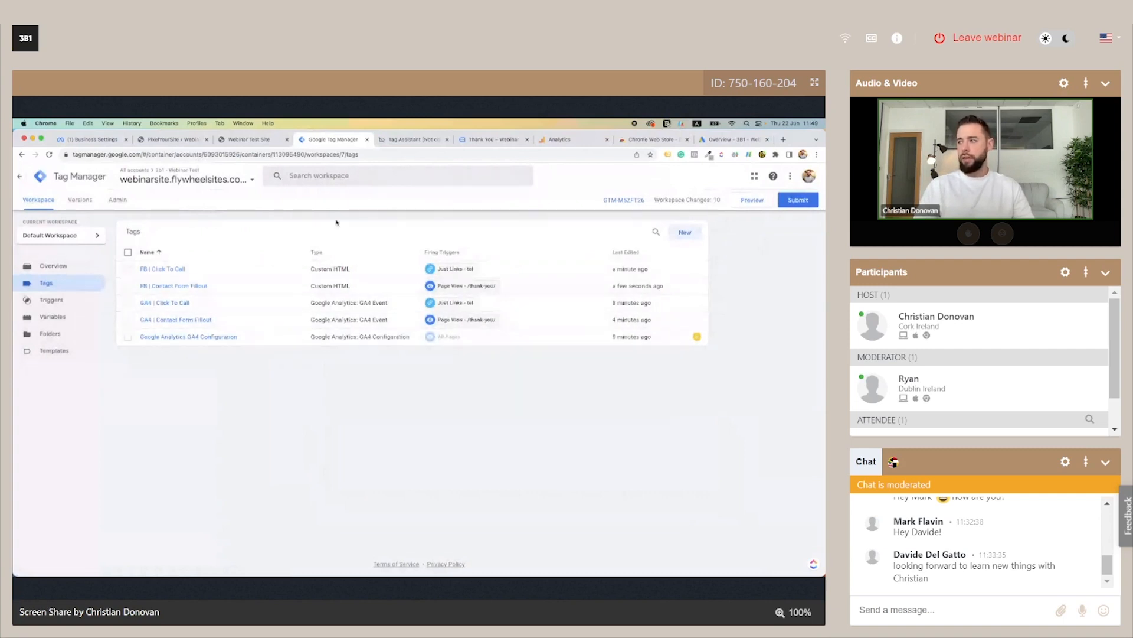
Step: Submit and publish the workspace changes to the Live environment without a version name, and return to the workspace
{"action": "left_click", "coordinate": [797, 201]}
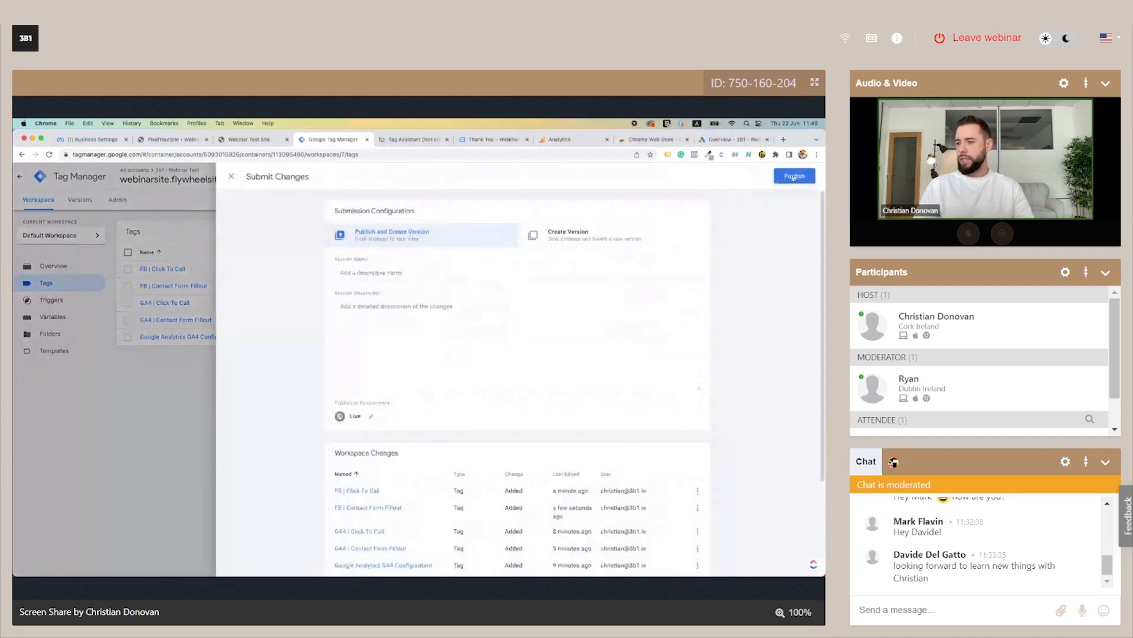
{"action": "left_click", "coordinate": [794, 176]}
{"action": "left_click", "coordinate": [531, 421]}
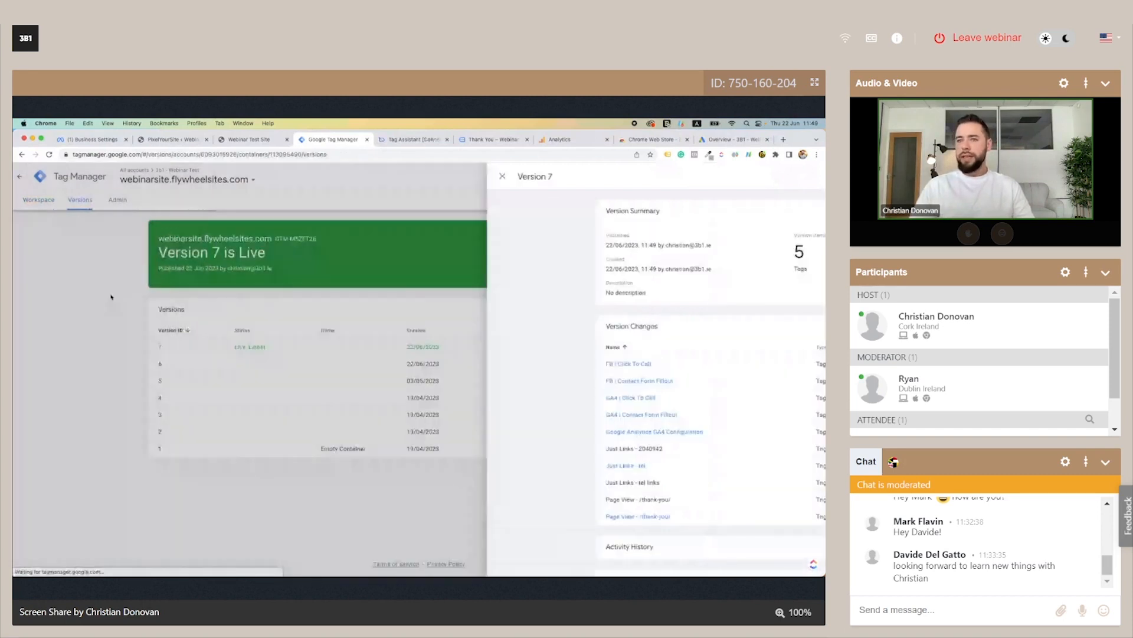
{"action": "left_click", "coordinate": [111, 297]}
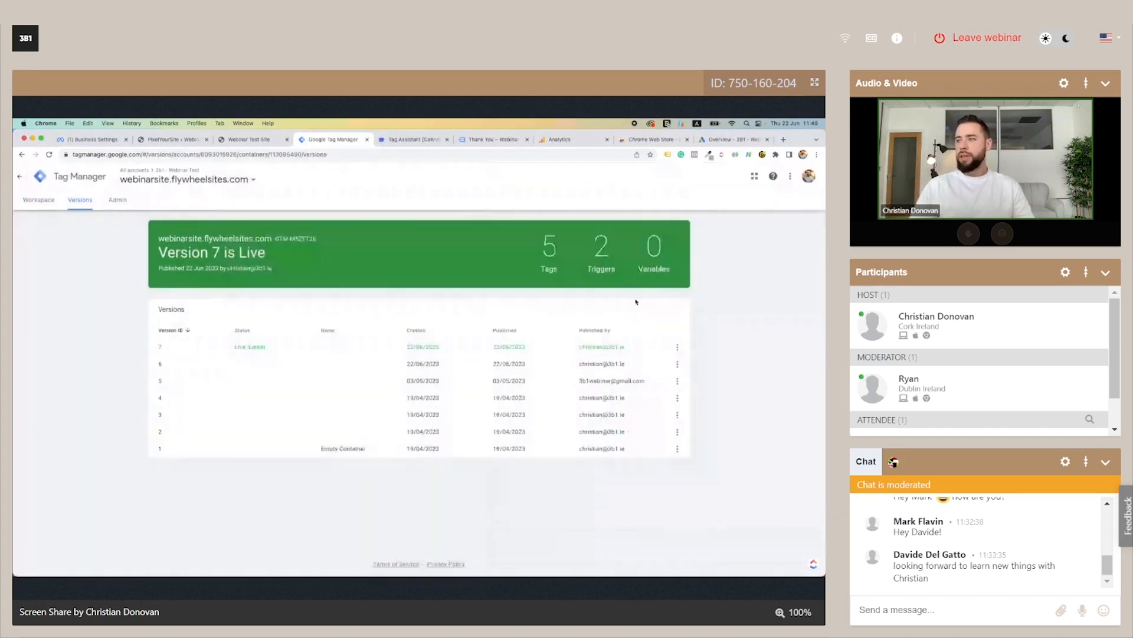
{"action": "left_click", "coordinate": [39, 200]}
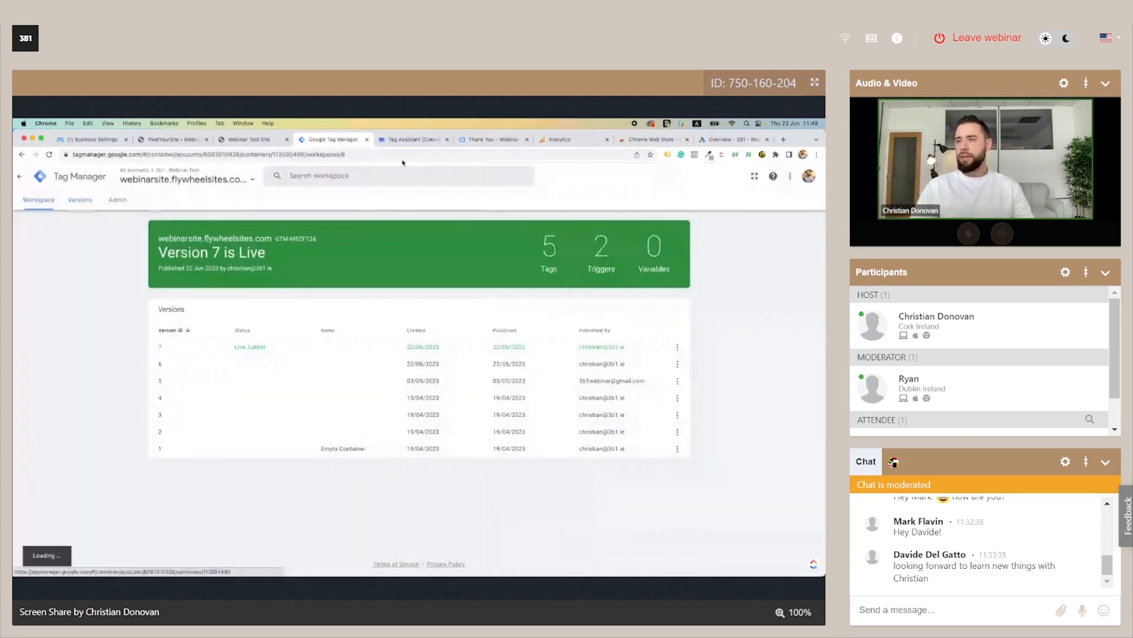
Step: Place the Webinar Test Site tab beside Tag Assistant, reload the site, and check its events in Meta Pixel Helper
{"action": "left_click_drag", "start_coordinate": [245, 143], "coordinate": [406, 144]}
{"action": "left_click", "coordinate": [49, 153]}
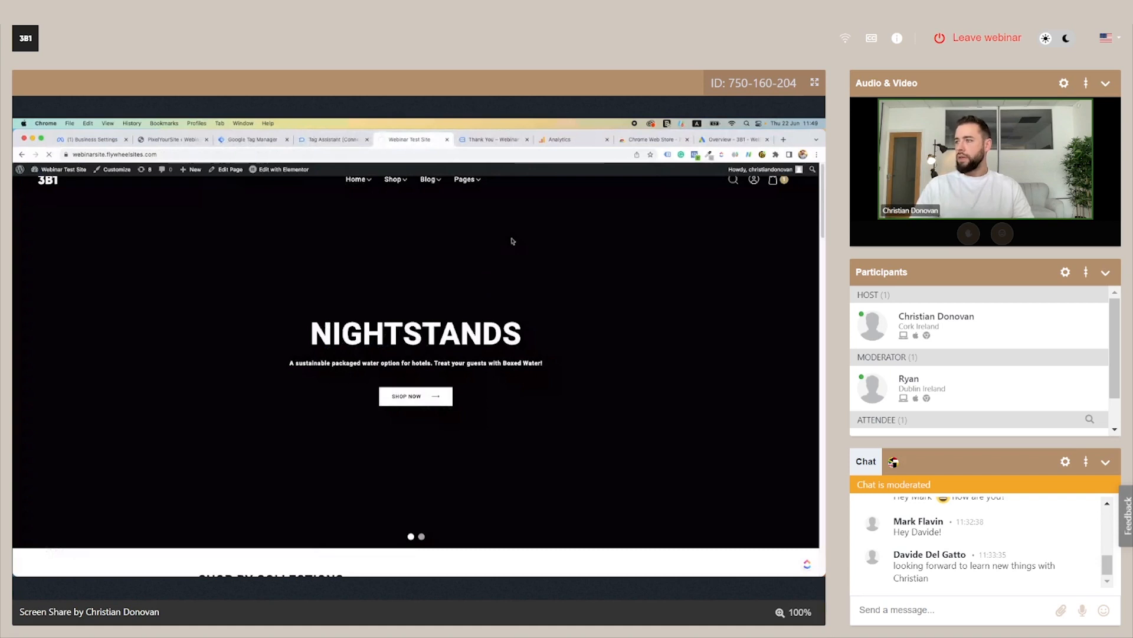
{"action": "left_click", "coordinate": [696, 155]}
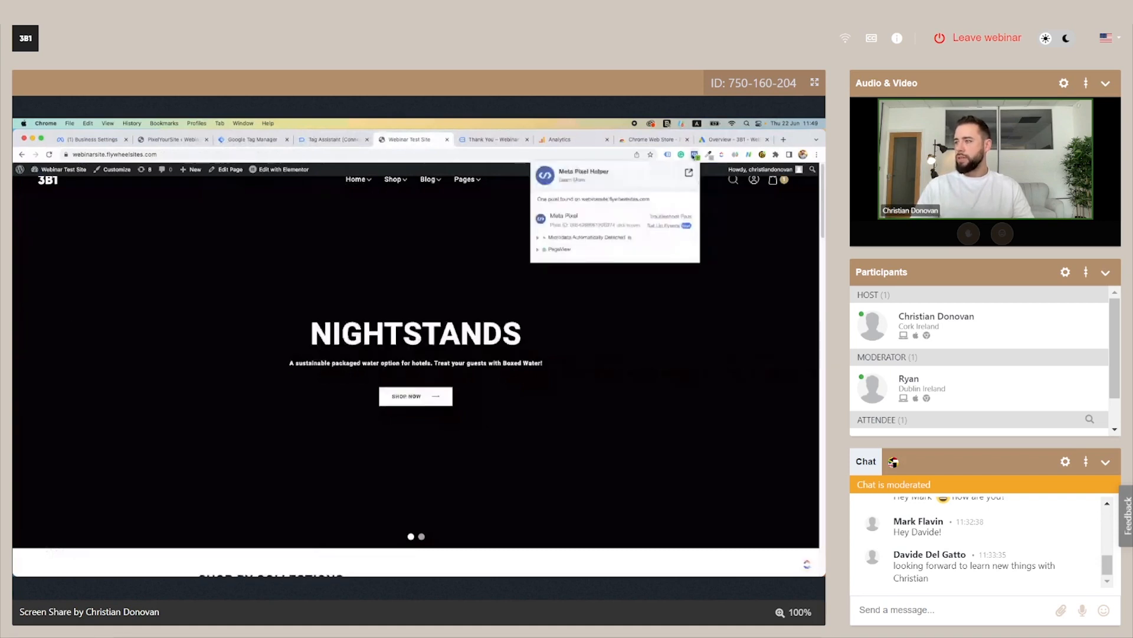
{"action": "left_click", "coordinate": [552, 181]}
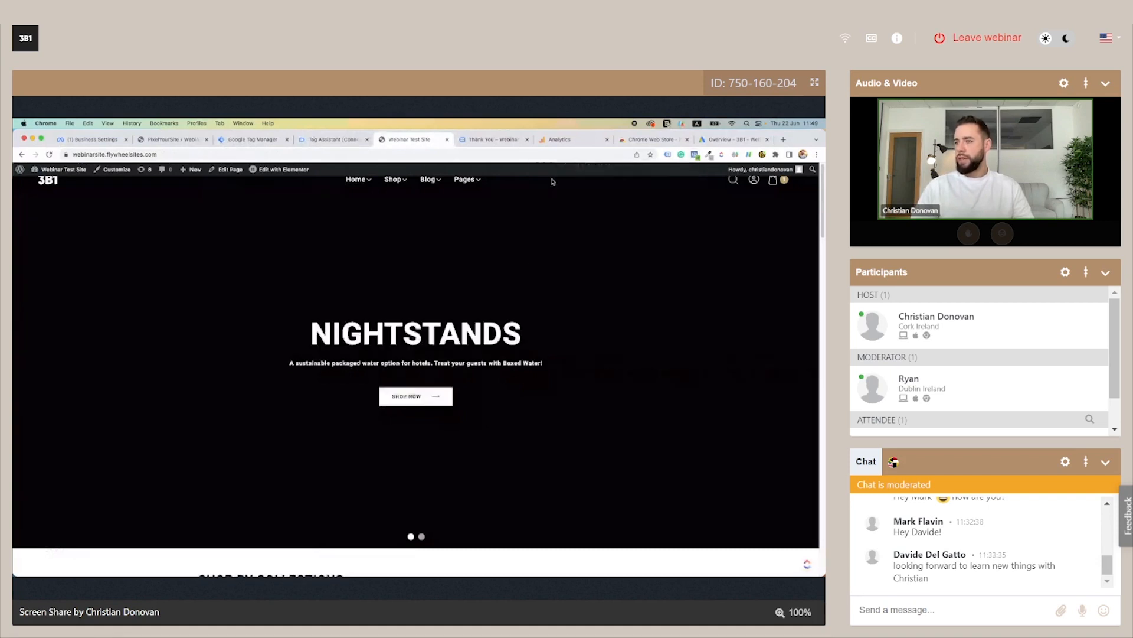
Step: Test the phone link on the site's Contact Us page, cancel the softphone prompt, and check the events in Meta Pixel Helper
{"action": "mouse_move", "coordinate": [466, 180]}
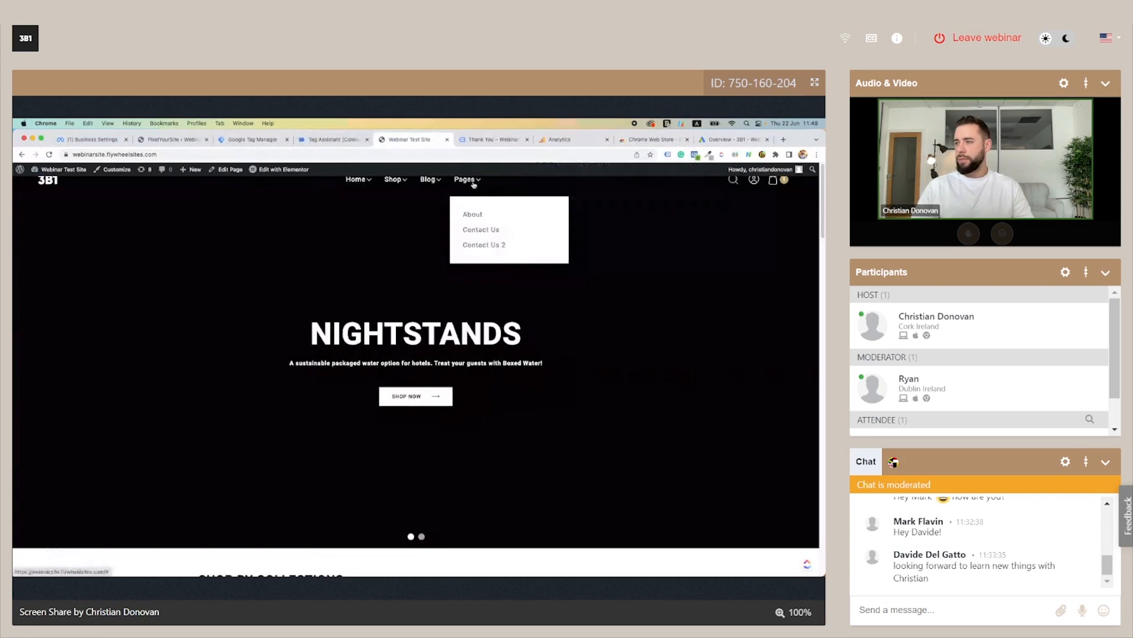
{"action": "left_click", "coordinate": [485, 230]}
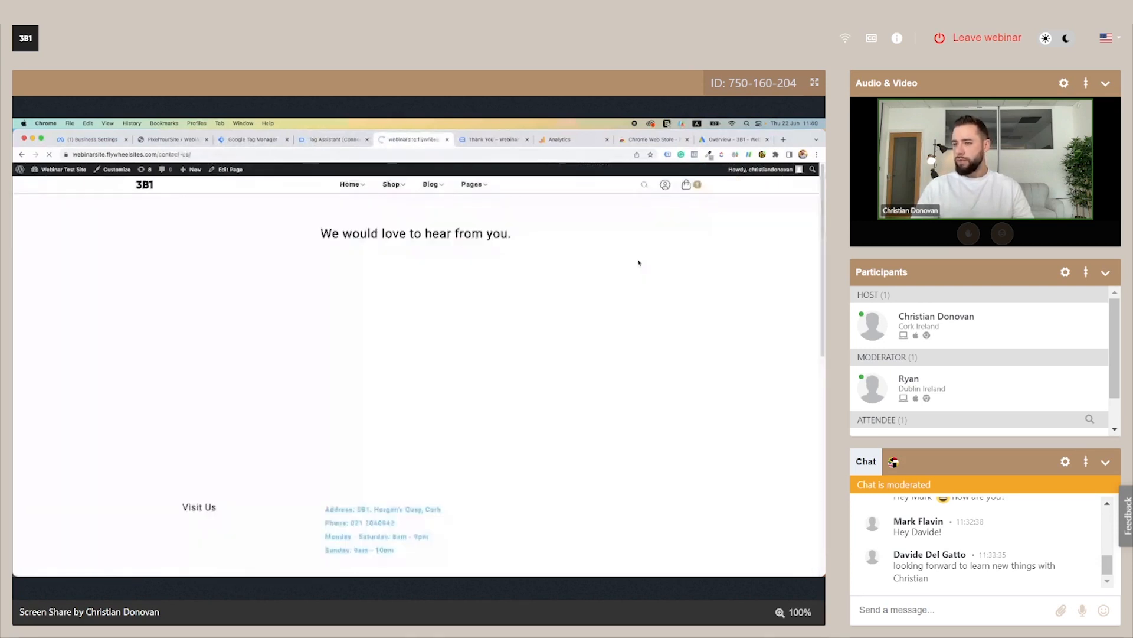
{"action": "scroll", "coordinate": [728, 320], "scroll_direction": "down", "scroll_amount": 3}
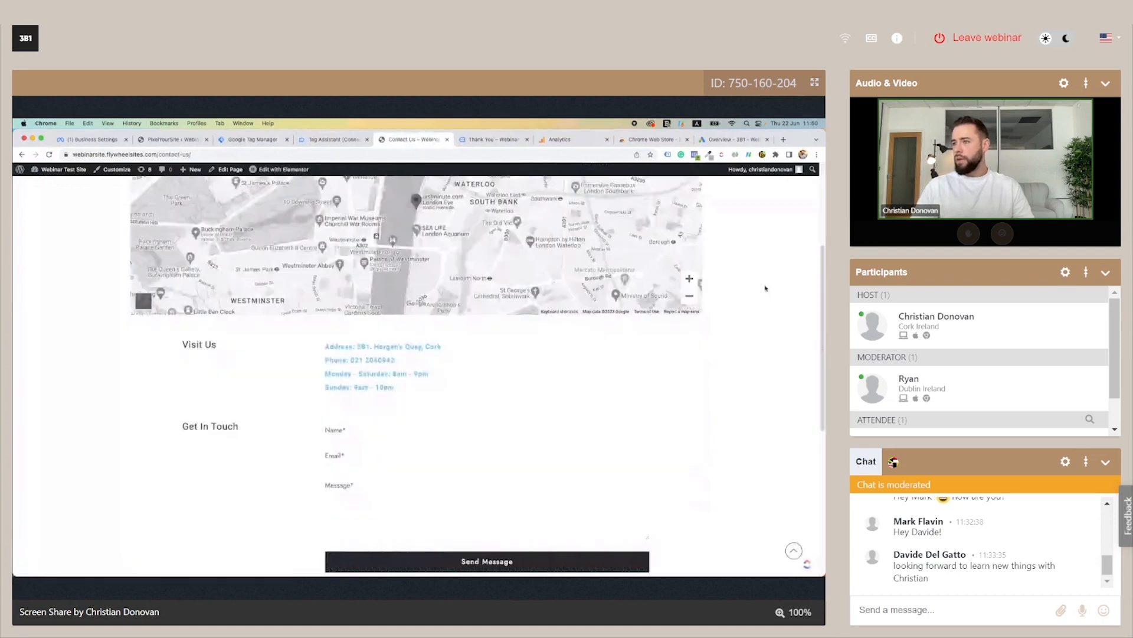
{"action": "scroll", "coordinate": [766, 287], "scroll_direction": "down", "scroll_amount": 1}
{"action": "left_click", "coordinate": [366, 305]}
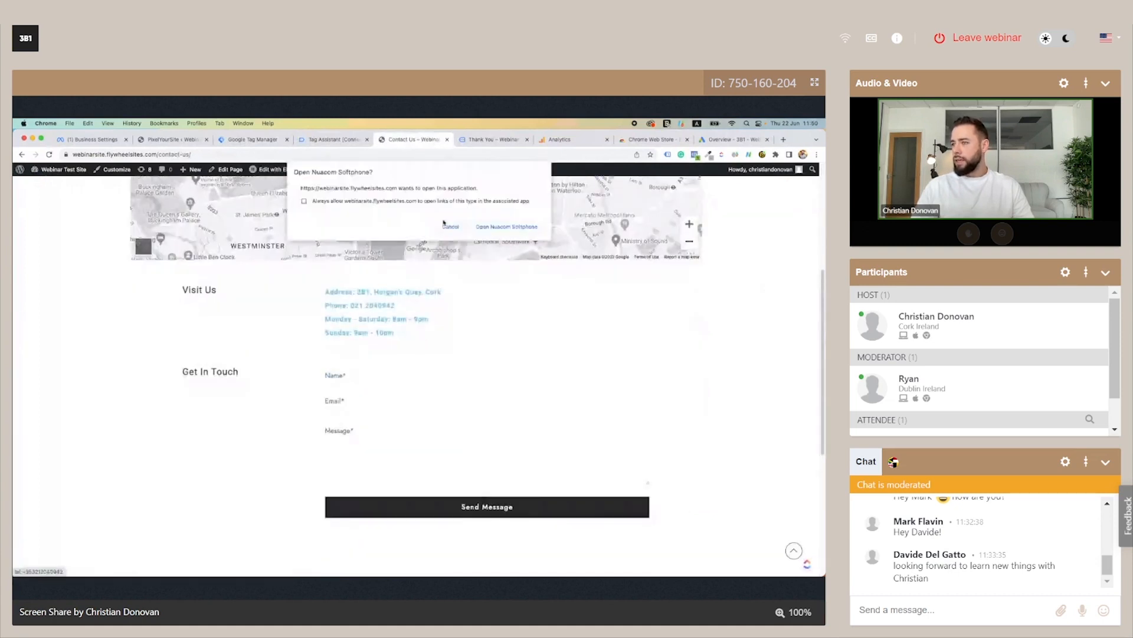
{"action": "left_click", "coordinate": [451, 226]}
{"action": "left_click", "coordinate": [694, 154]}
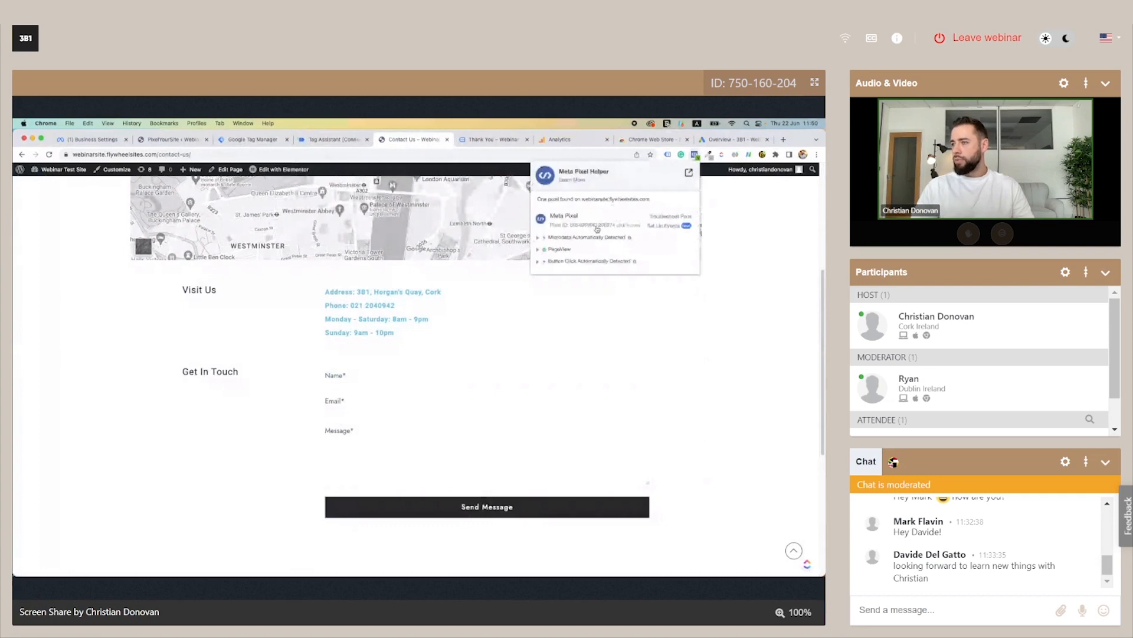
Step: Submit the Contact Us form with a first name, an e-mail address and the message "just a test"
{"action": "left_click", "coordinate": [782, 304]}
{"action": "scroll", "coordinate": [419, 322], "scroll_direction": "down", "scroll_amount": 2}
{"action": "left_click", "coordinate": [386, 304]}
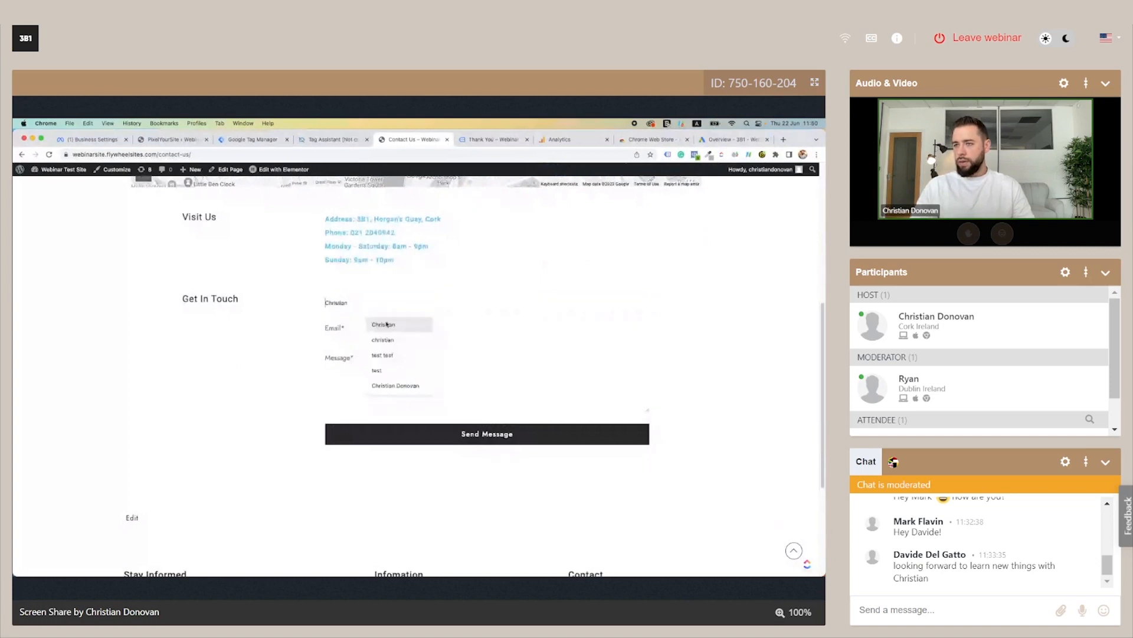
{"action": "left_click", "coordinate": [387, 324]}
{"action": "left_click", "coordinate": [346, 328]}
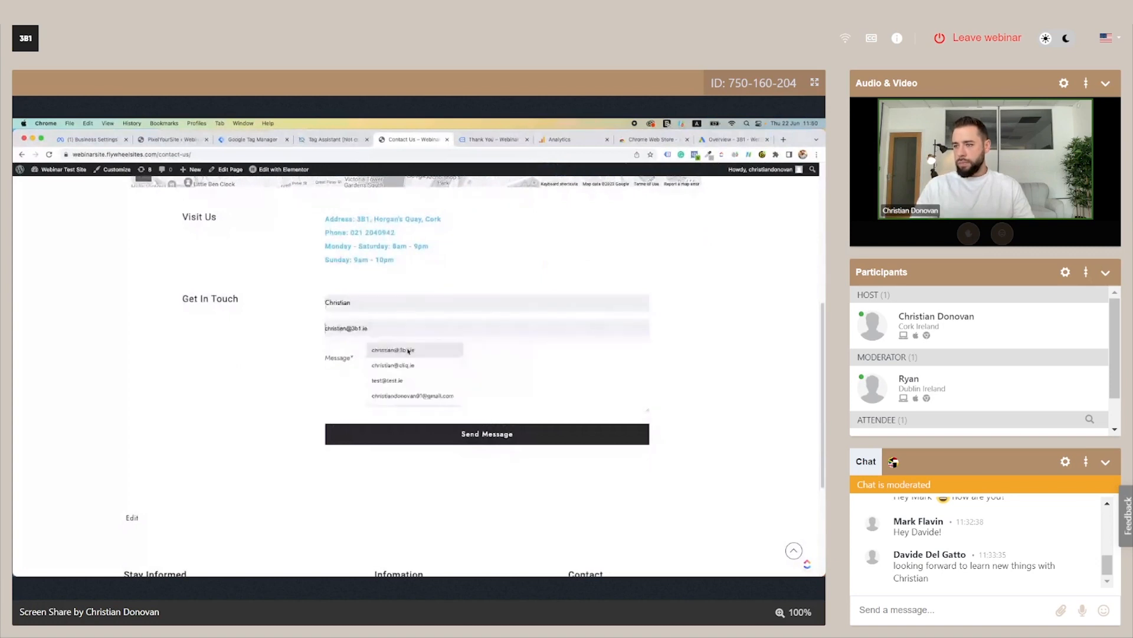
{"action": "left_click", "coordinate": [408, 351]}
{"action": "left_click", "coordinate": [326, 358]}
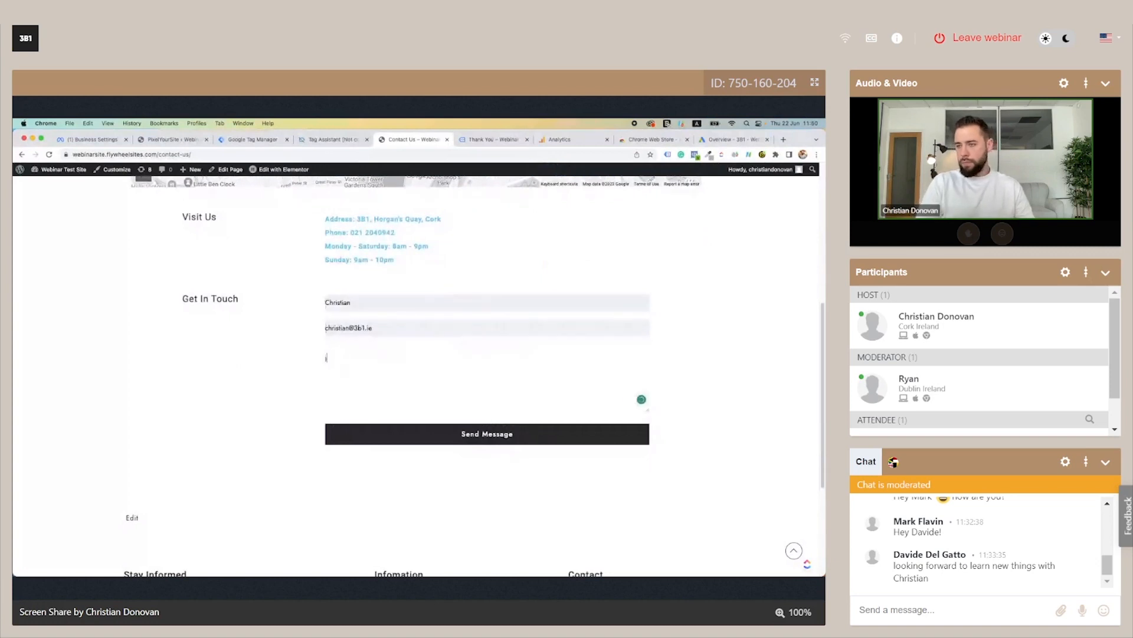
{"action": "type", "text": "just a test"}
{"action": "left_click", "coordinate": [446, 441]}
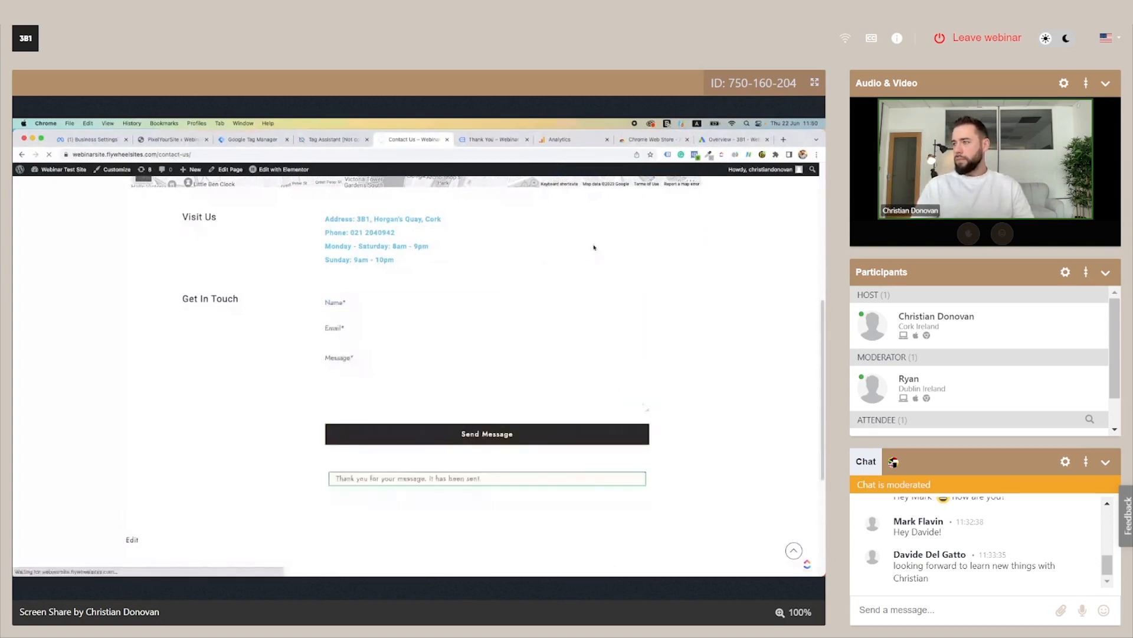
Step: Inspect the thank-you page's pixel events in Meta Pixel Helper and its Google tags in Tag Assistant Legacy
{"action": "left_click", "coordinate": [695, 155]}
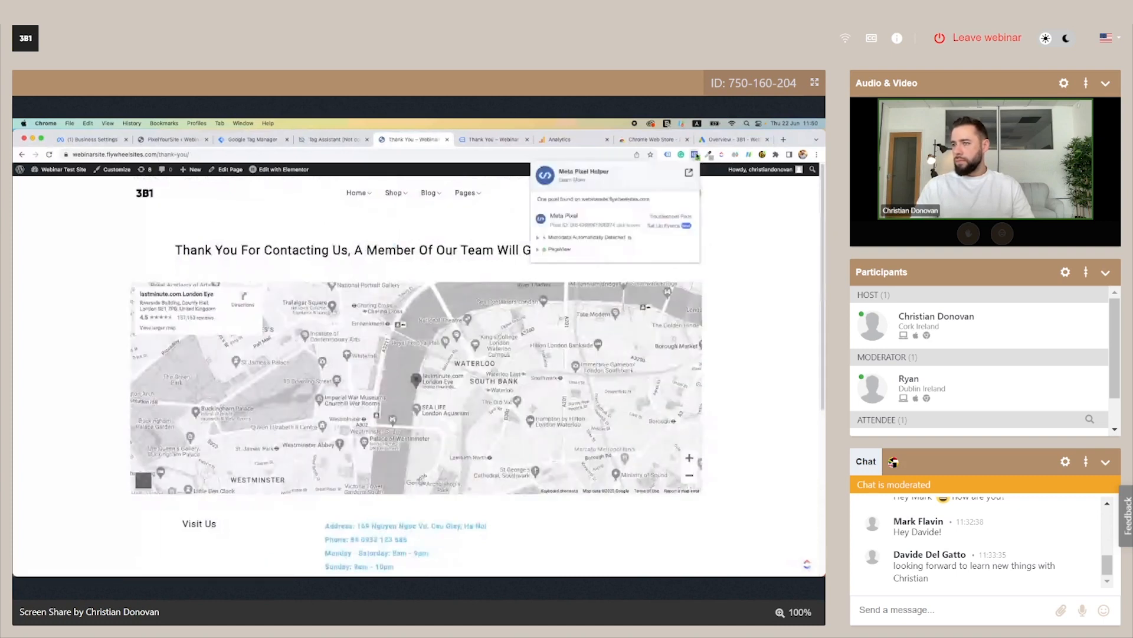
{"action": "left_click", "coordinate": [696, 155]}
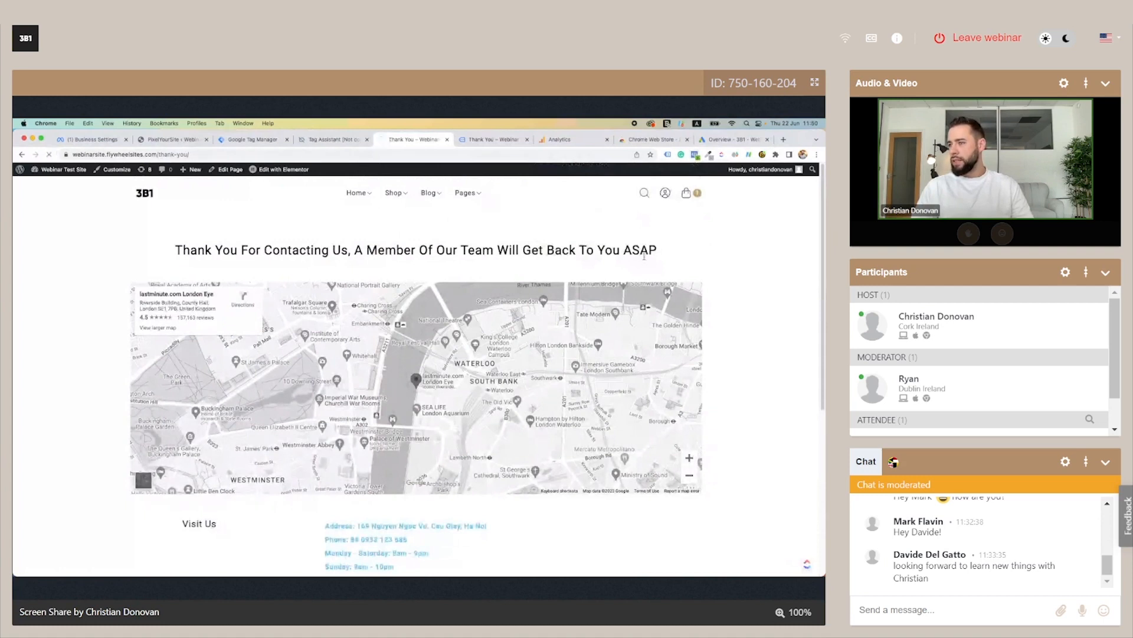
{"action": "left_click", "coordinate": [667, 155]}
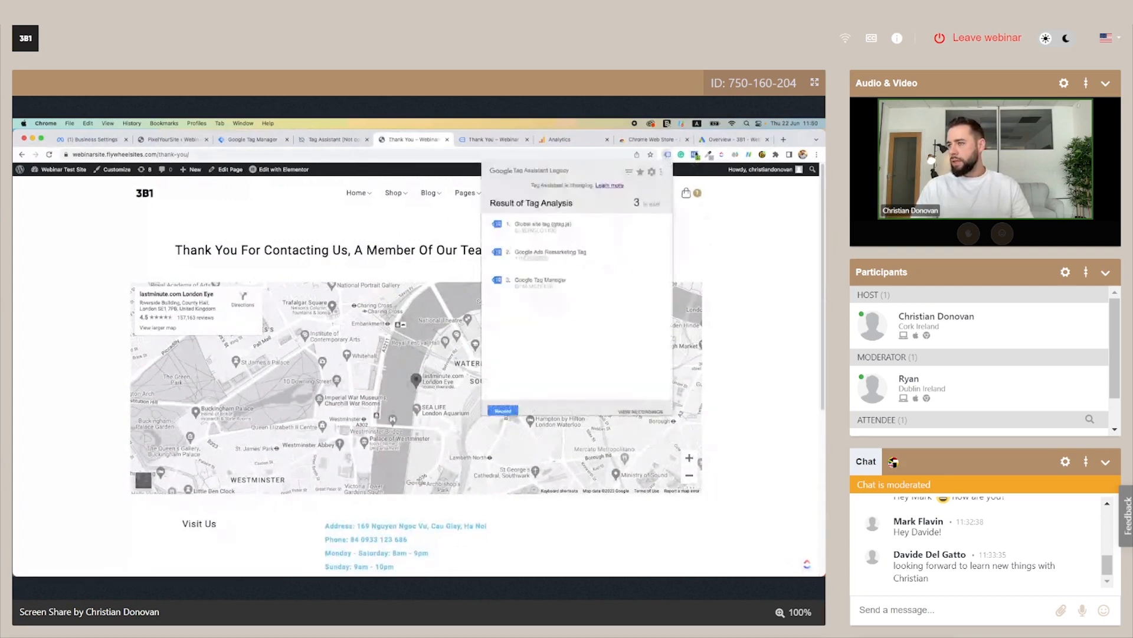
{"action": "left_click", "coordinate": [695, 154]}
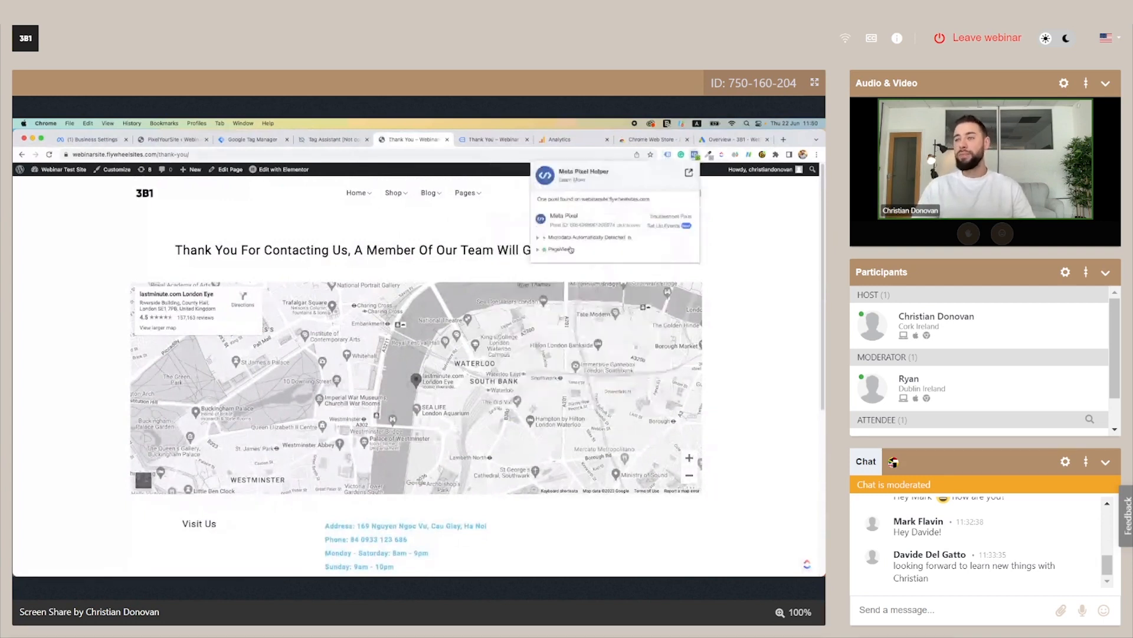
Step: Switch to Google Tag Manager and review the workspace's tags with their firing triggers
{"action": "left_click", "coordinate": [253, 140]}
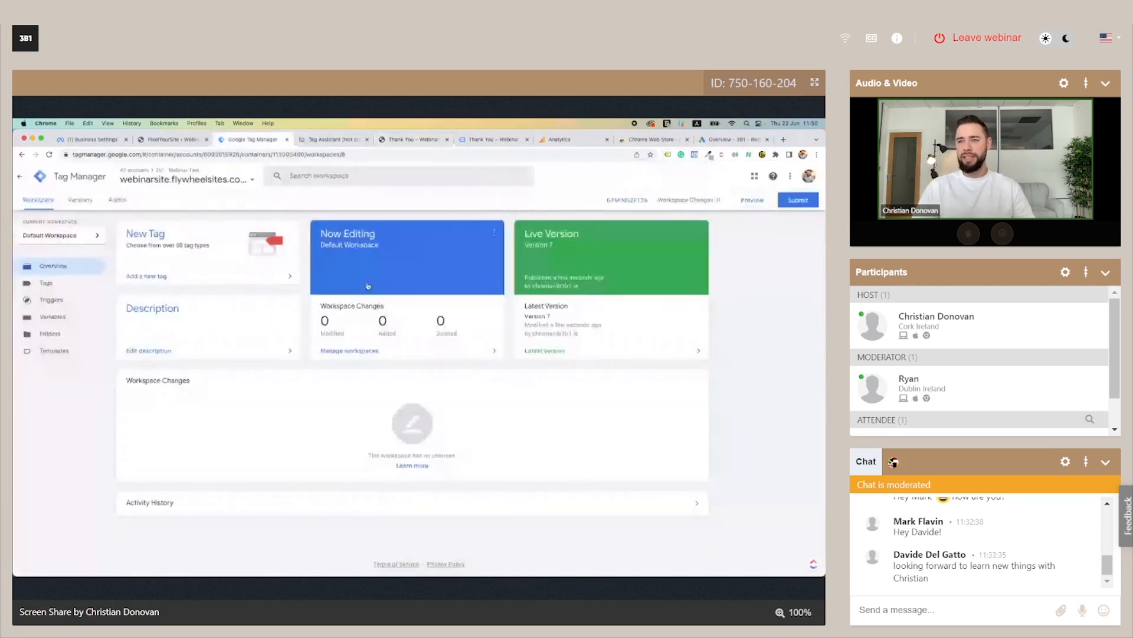
{"action": "left_click", "coordinate": [60, 285]}
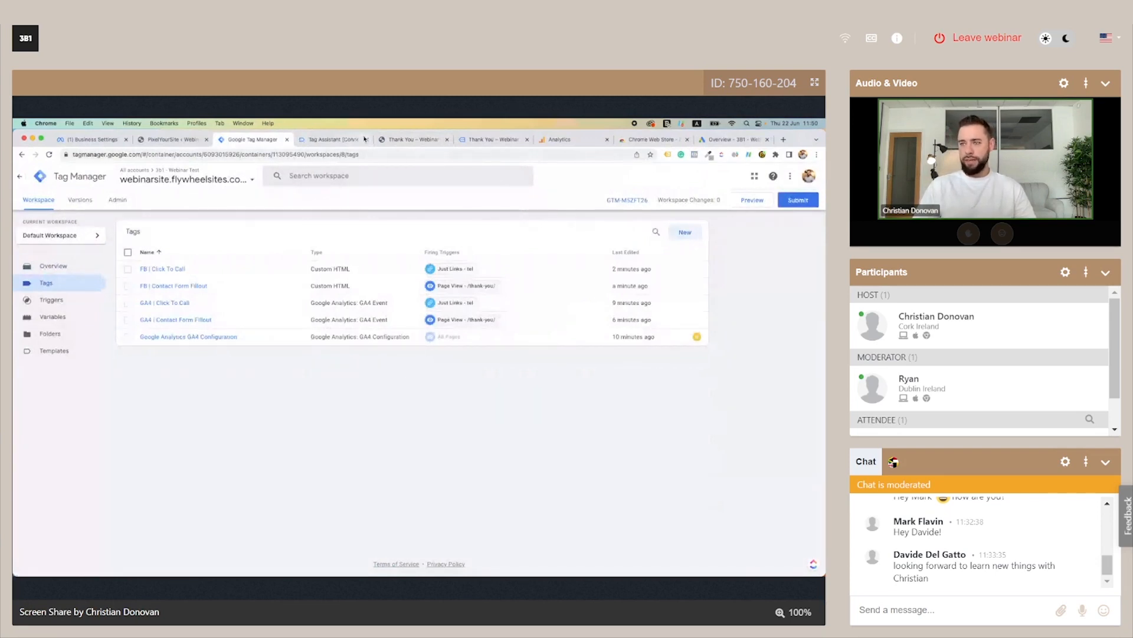
Step: Switch to Meta Business settings, open "3B1 - Webinar Pixel" in Events Manager, and go to its custom conversions
{"action": "left_click", "coordinate": [92, 141]}
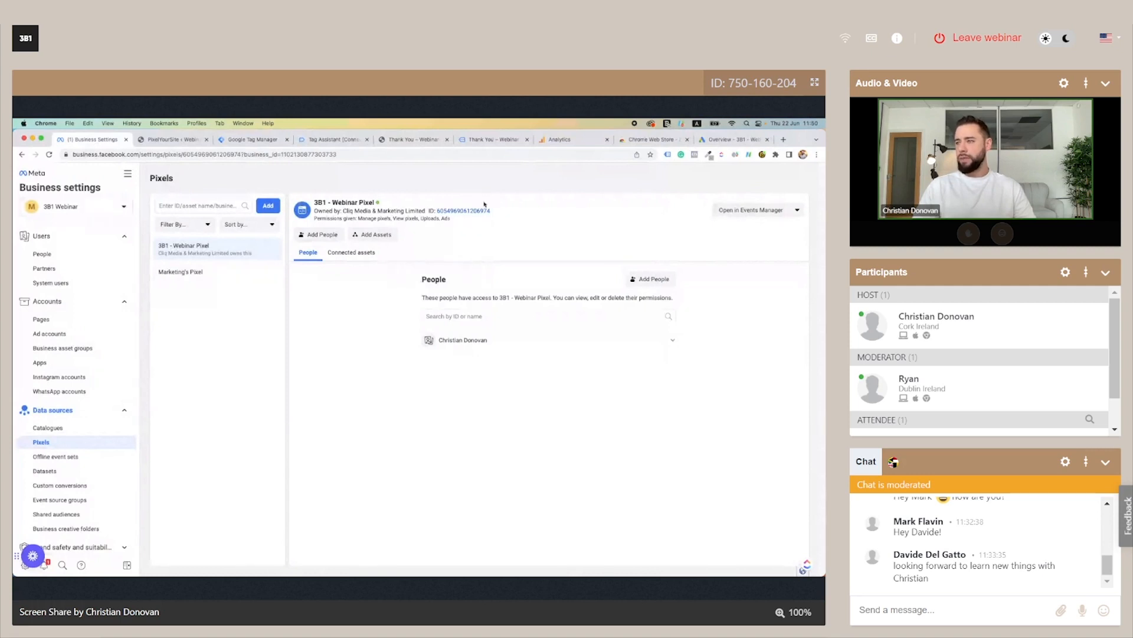
{"action": "left_click", "coordinate": [742, 211]}
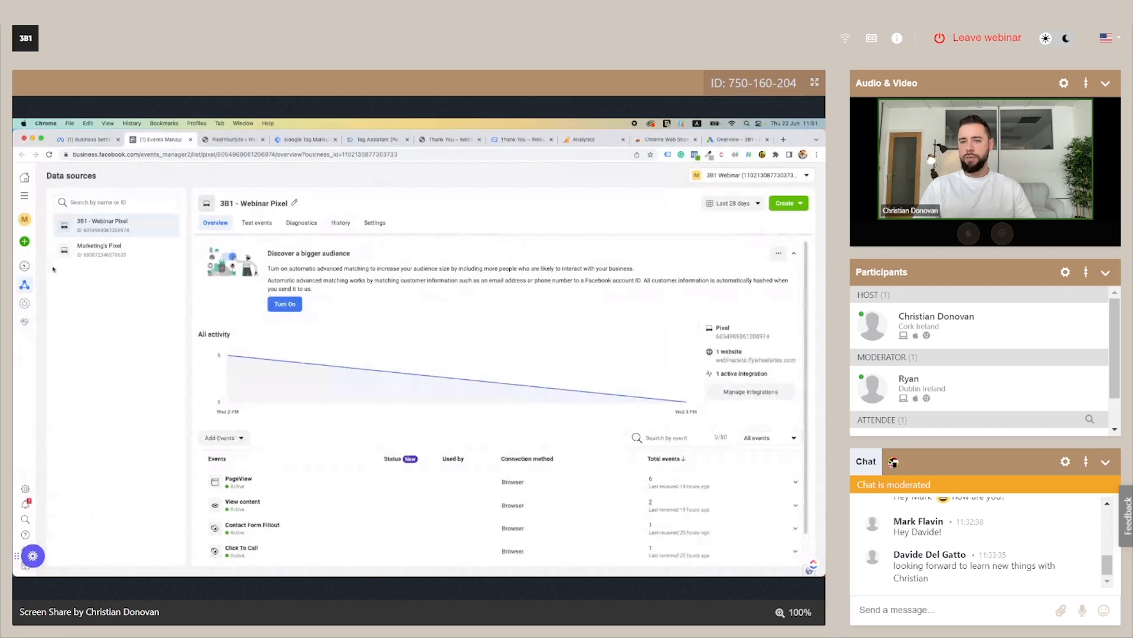
{"action": "left_click", "coordinate": [33, 305]}
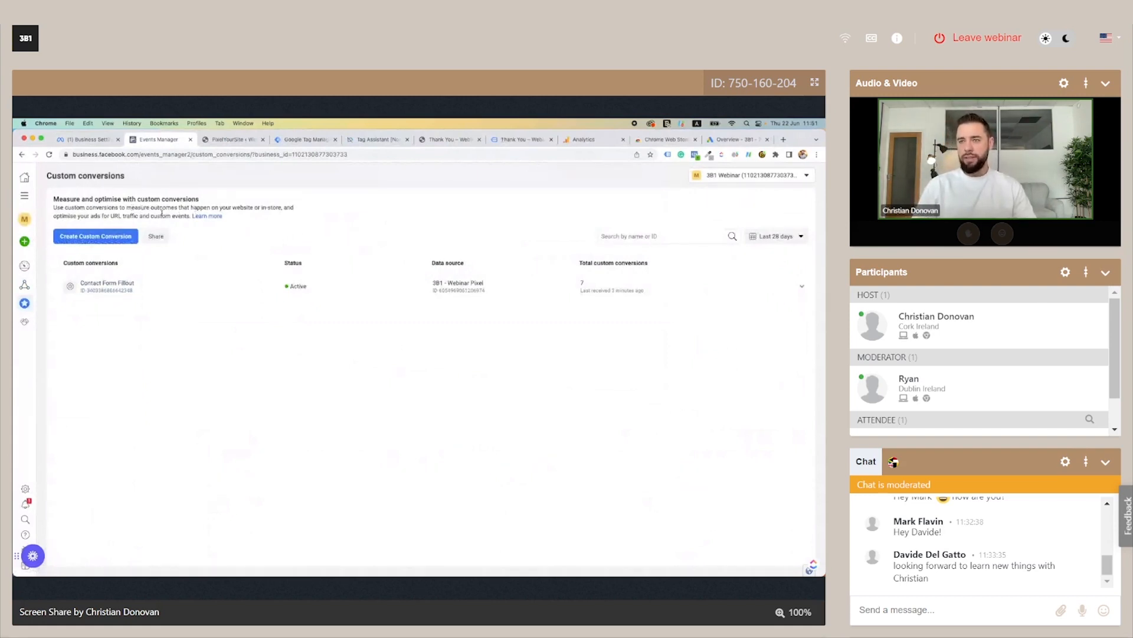
Step: Start a custom conversion named "Click To Call" using the Click To Call event and a rule that the URL contains "/"
{"action": "left_click", "coordinate": [91, 236]}
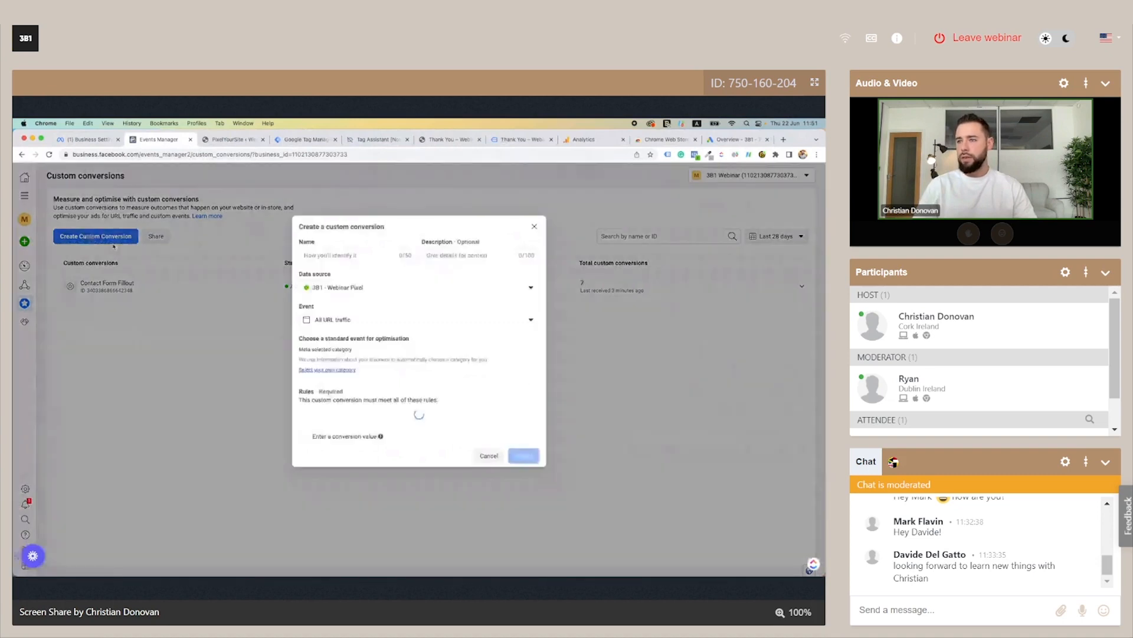
{"action": "left_click", "coordinate": [350, 244]}
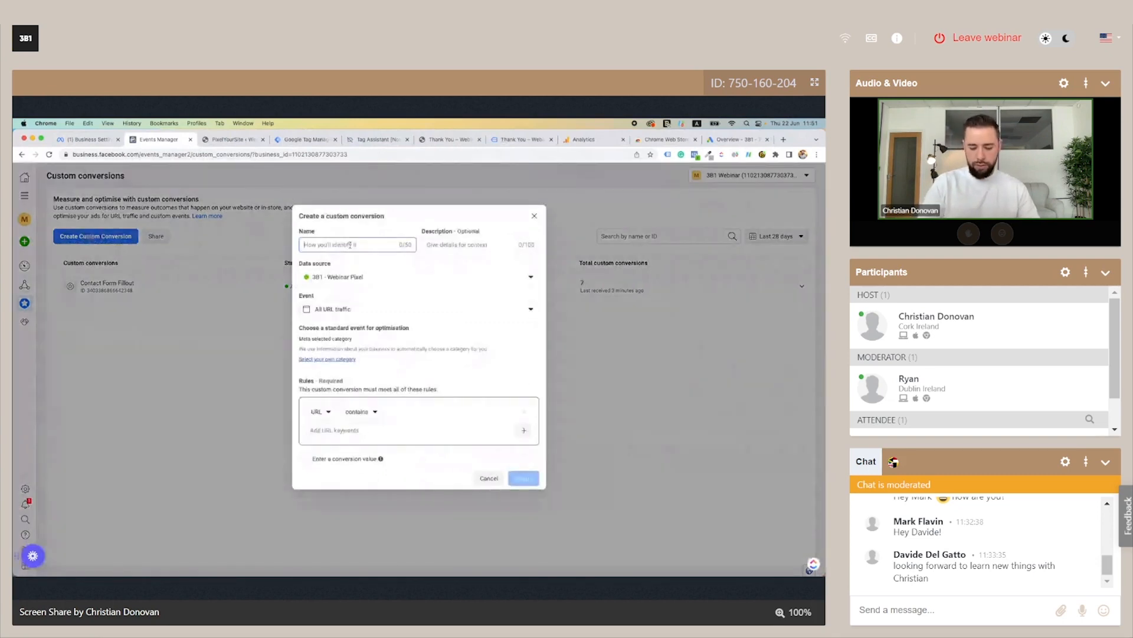
{"action": "type", "text": "Click To Call"}
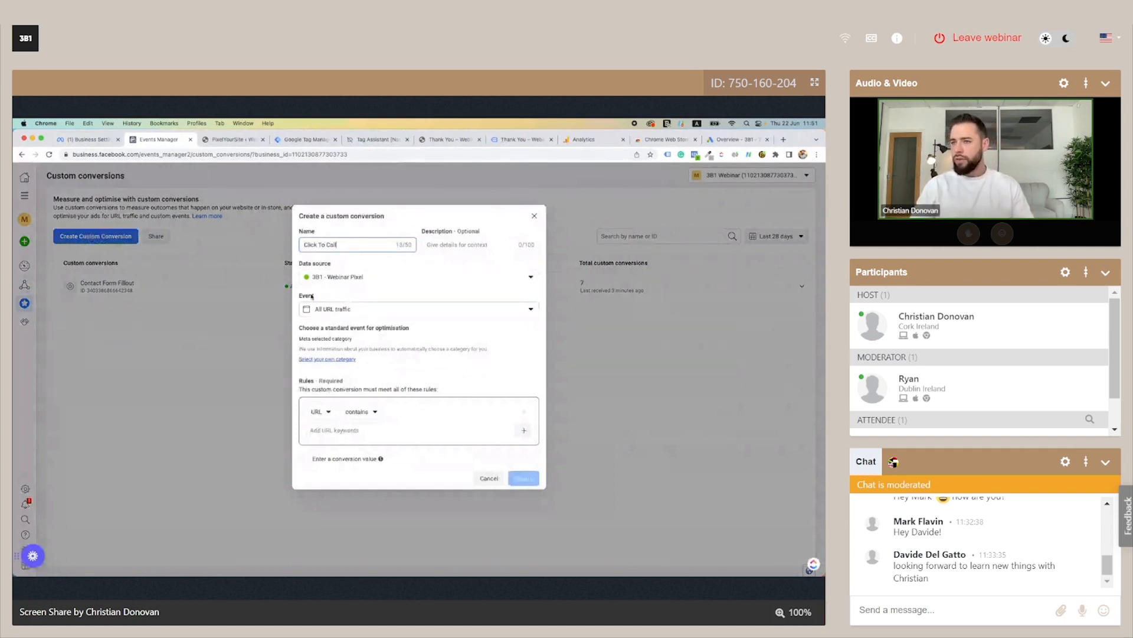
{"action": "left_click", "coordinate": [372, 309]}
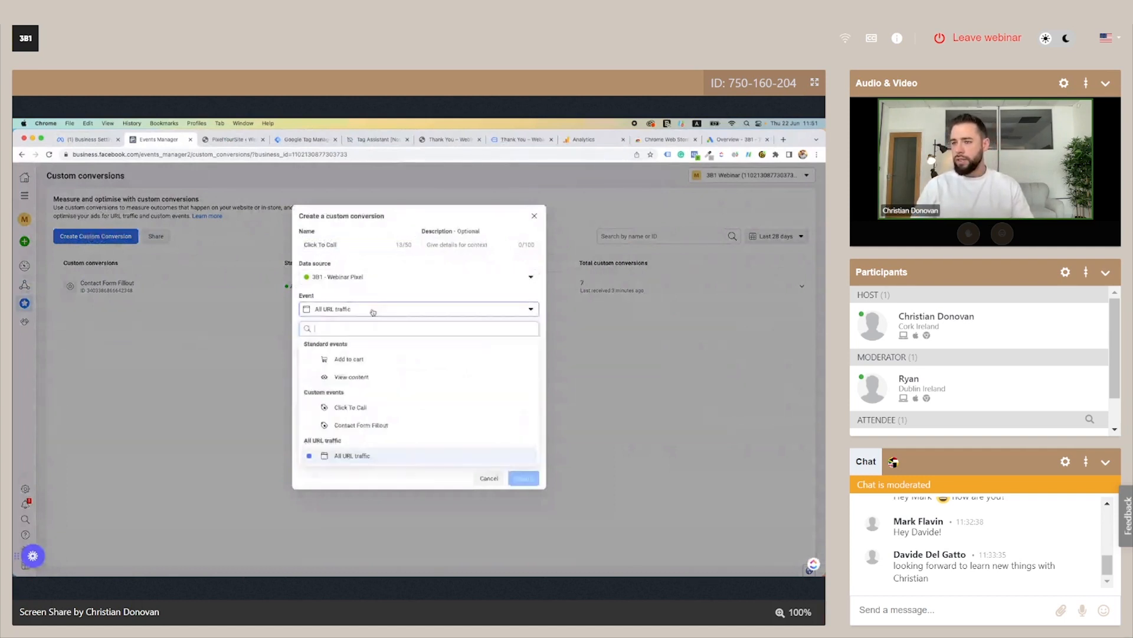
{"action": "left_click", "coordinate": [342, 408]}
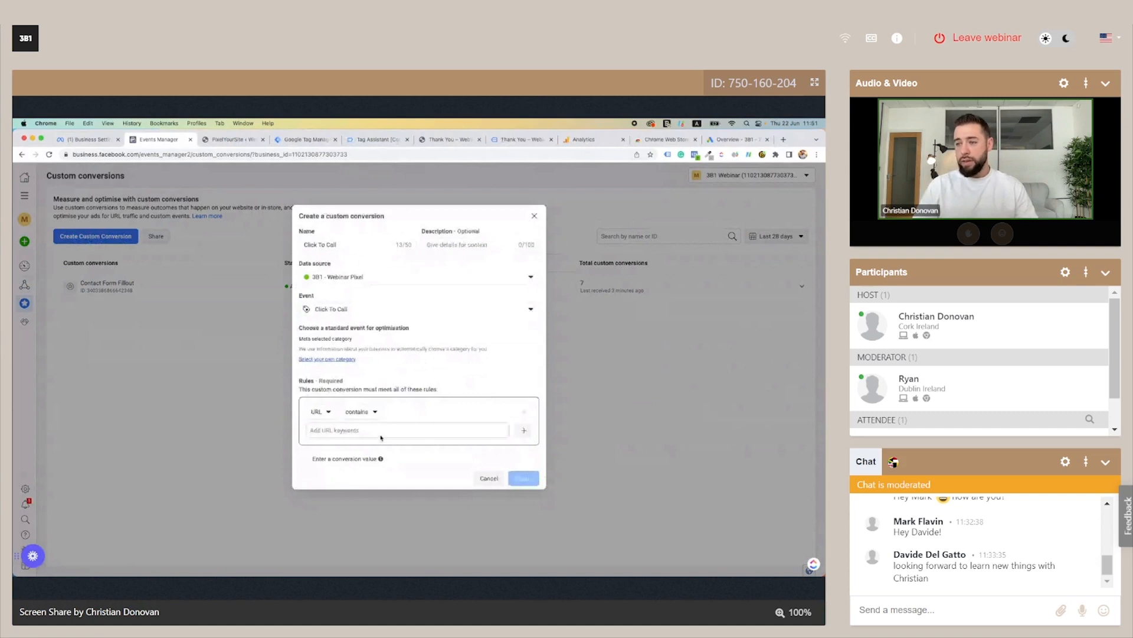
{"action": "left_click", "coordinate": [361, 429]}
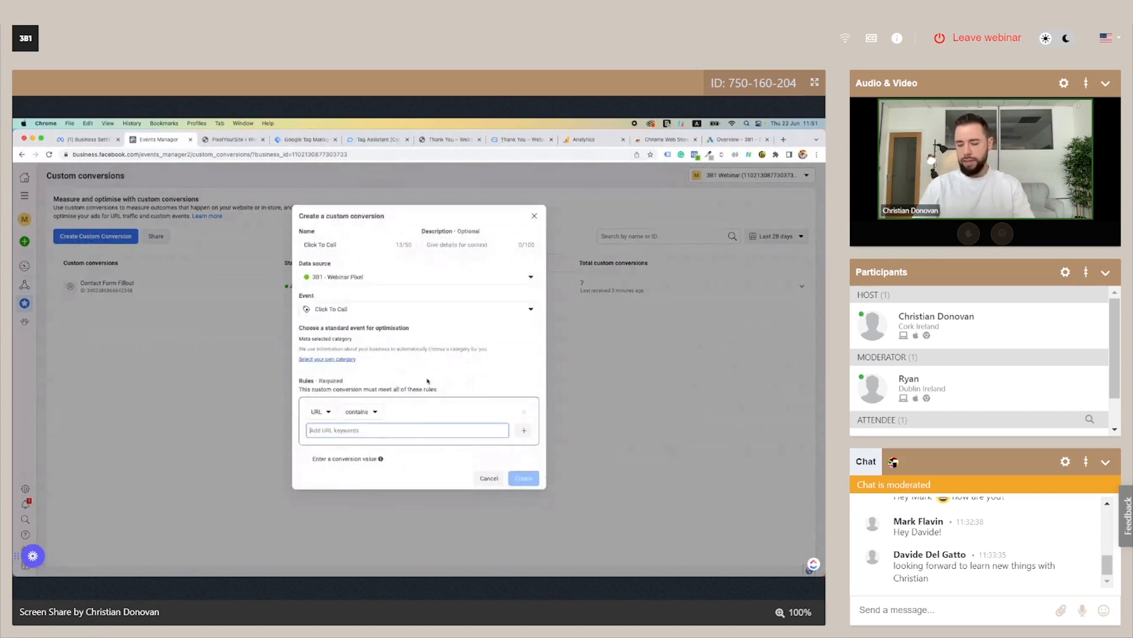
{"action": "type", "text": "/"}
{"action": "key", "text": "Return"}
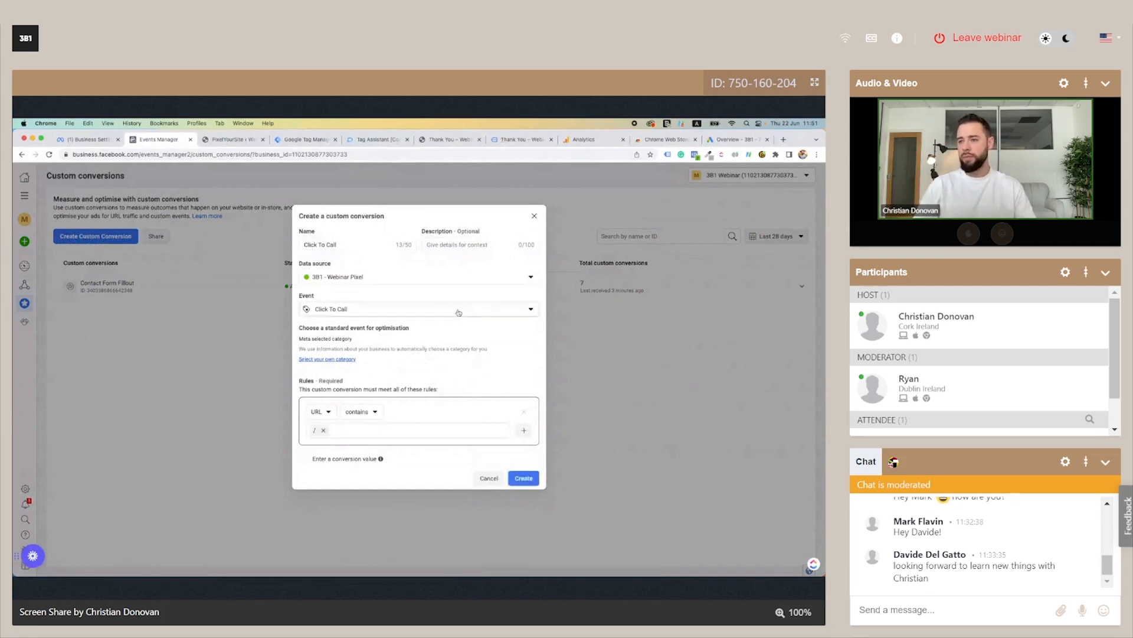
Step: Choose Contact as the standard event for optimisation, create the custom conversion, and close the confirmation dialog
{"action": "left_click", "coordinate": [322, 359]}
{"action": "left_click", "coordinate": [406, 347]}
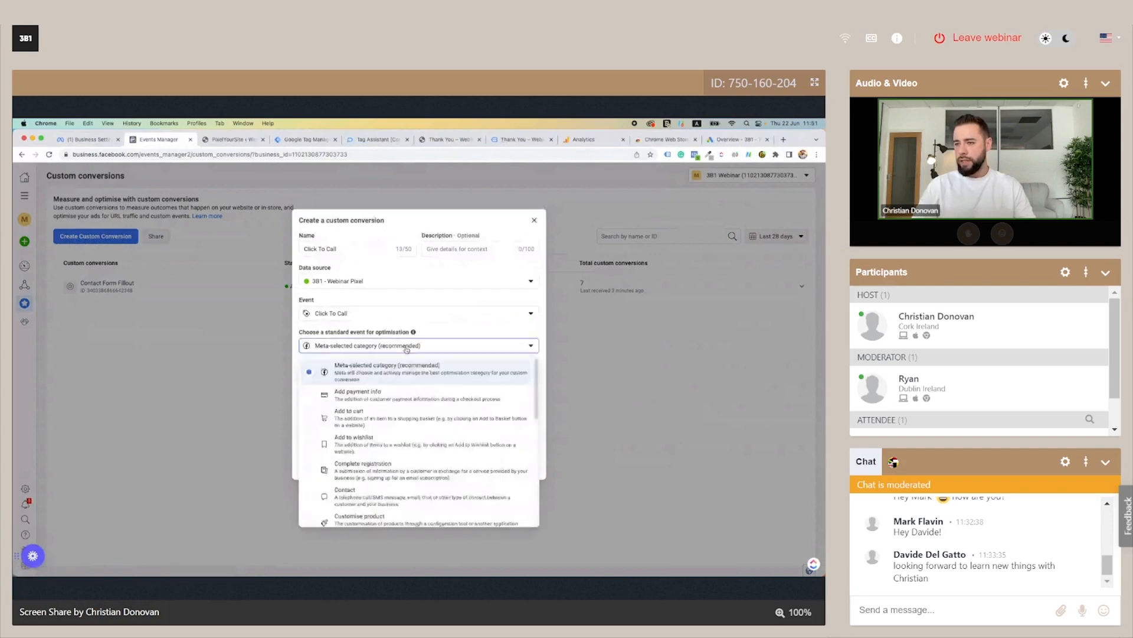
{"action": "scroll", "coordinate": [388, 440], "scroll_direction": "down", "scroll_amount": 2}
{"action": "left_click", "coordinate": [366, 458]}
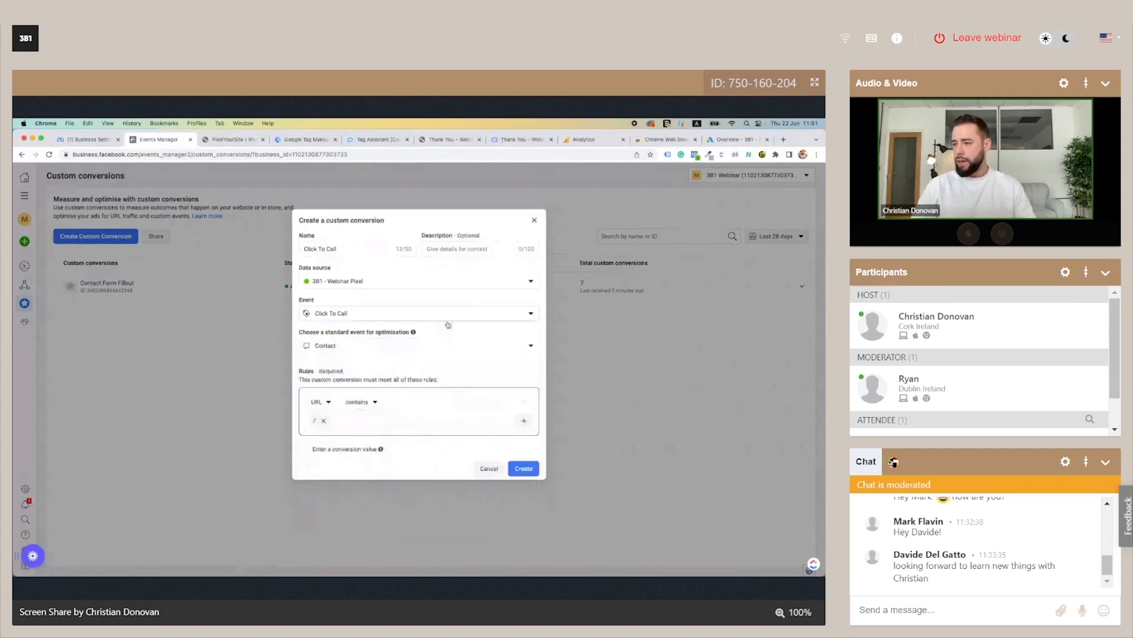
{"action": "left_click", "coordinate": [523, 468]}
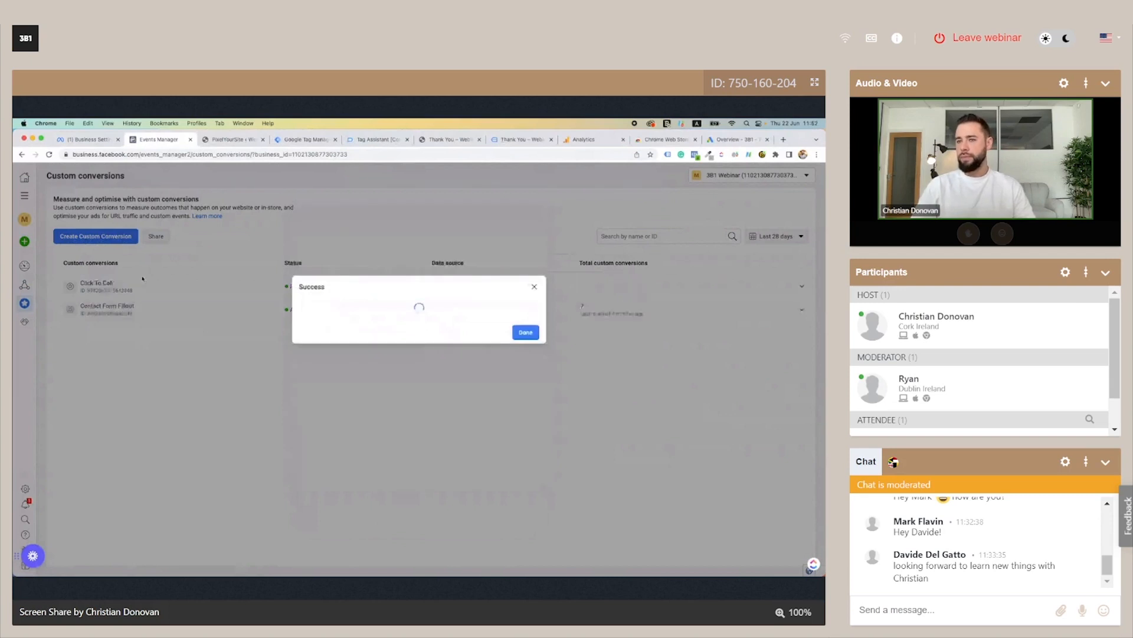
{"action": "left_click", "coordinate": [526, 333]}
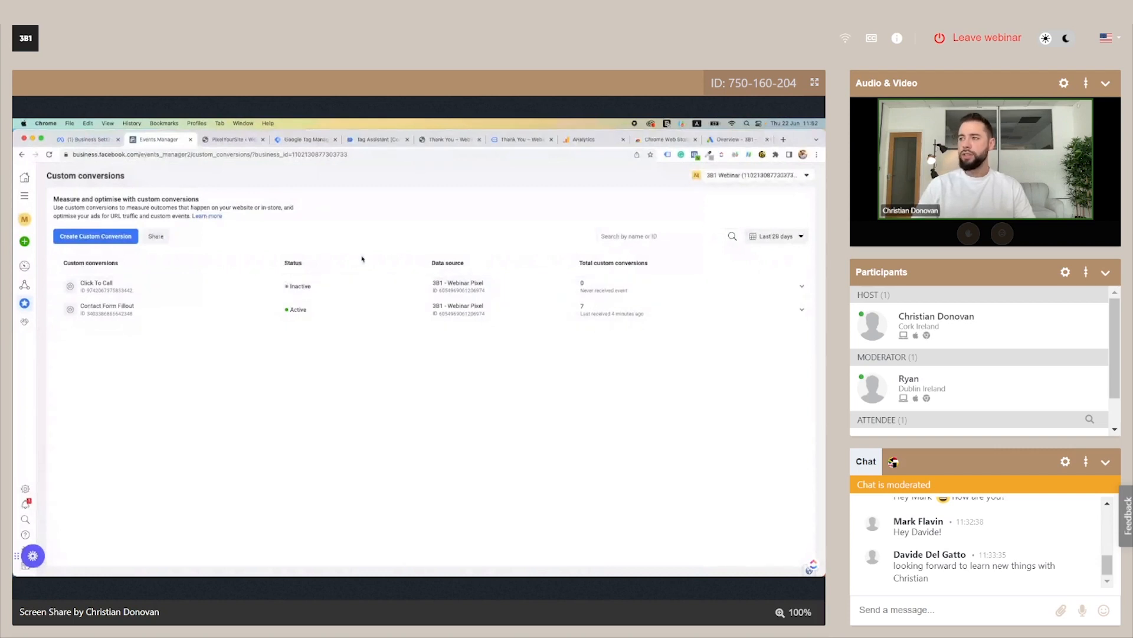
Step: Switch to Google Analytics, open the property's events, and turn off conversion marking for ClickToCall and ContactFormFillout
{"action": "left_click", "coordinate": [580, 141]}
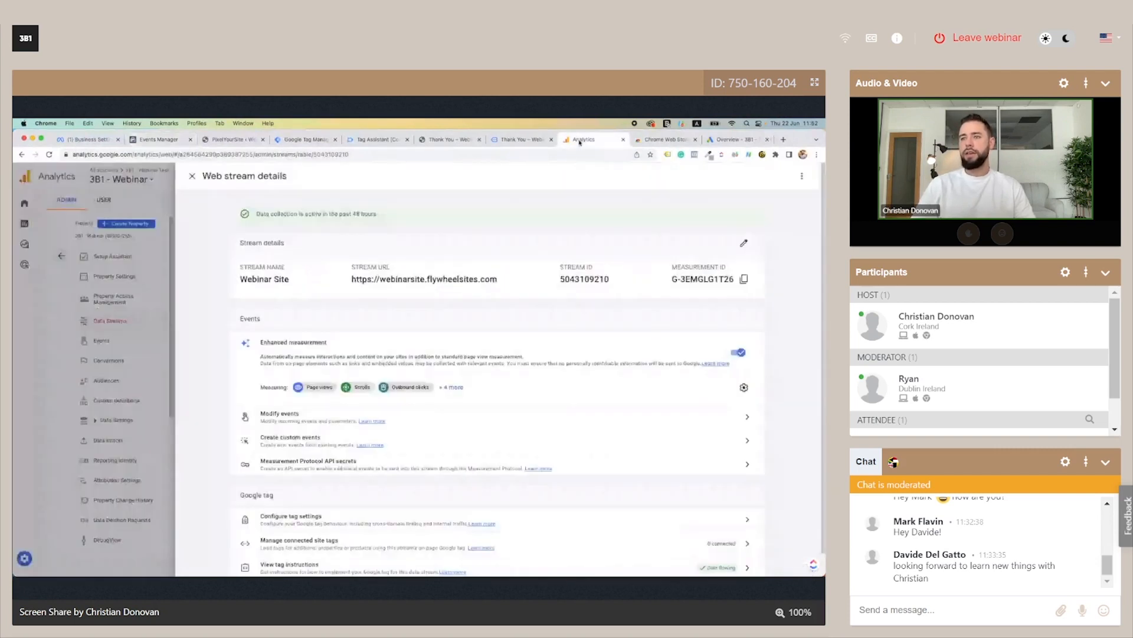
{"action": "left_click", "coordinate": [192, 177]}
{"action": "left_click", "coordinate": [102, 341]}
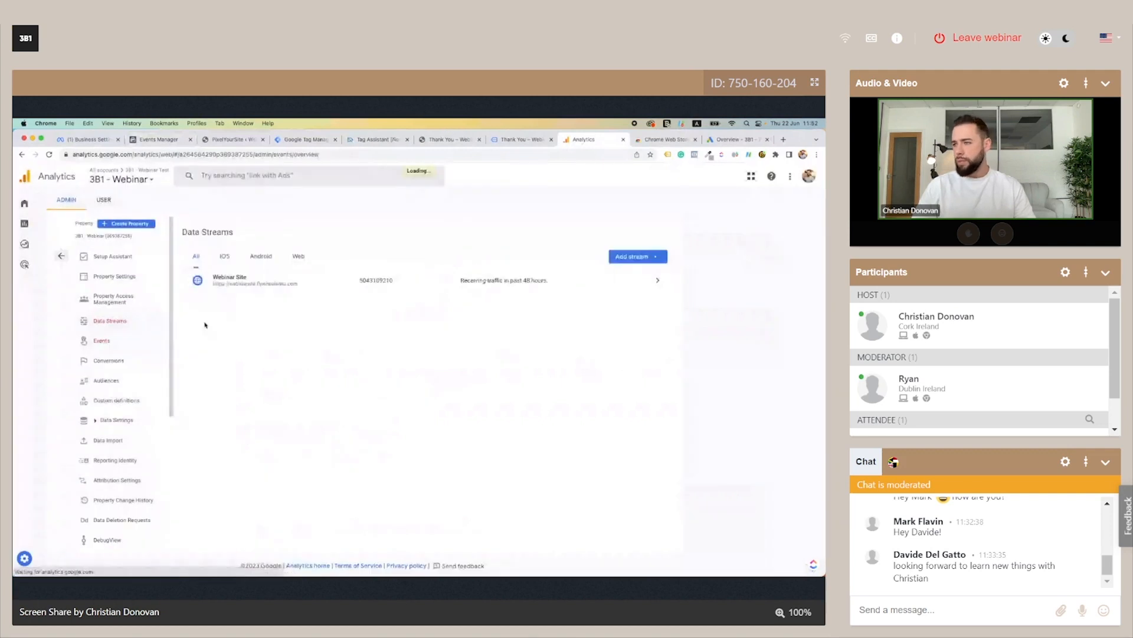
{"action": "left_click", "coordinate": [598, 395]}
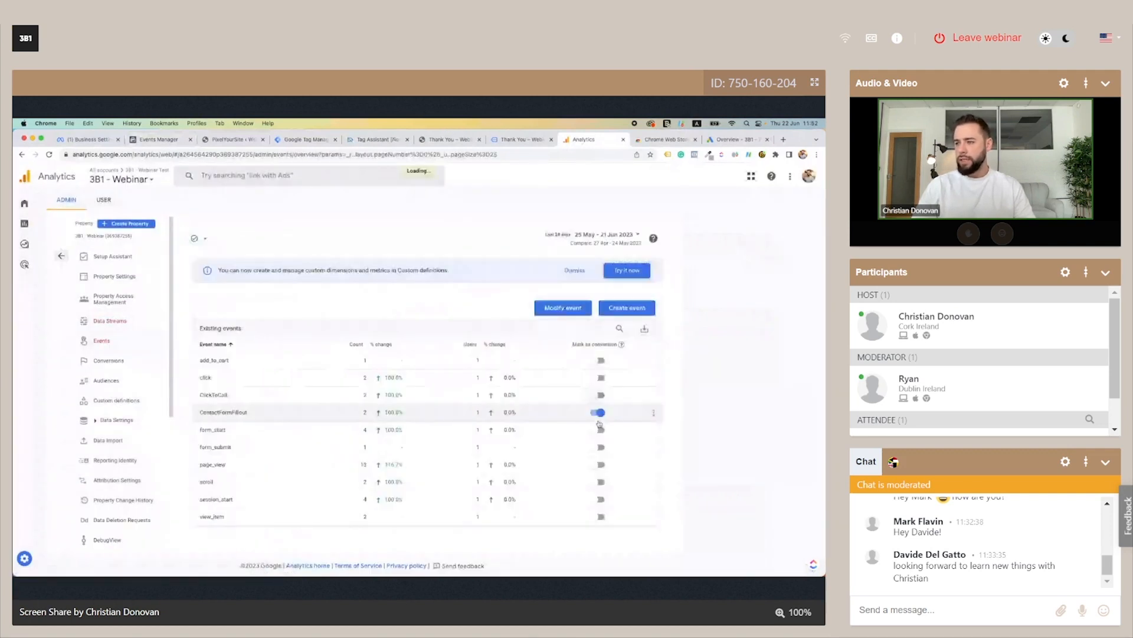
{"action": "left_click", "coordinate": [599, 413]}
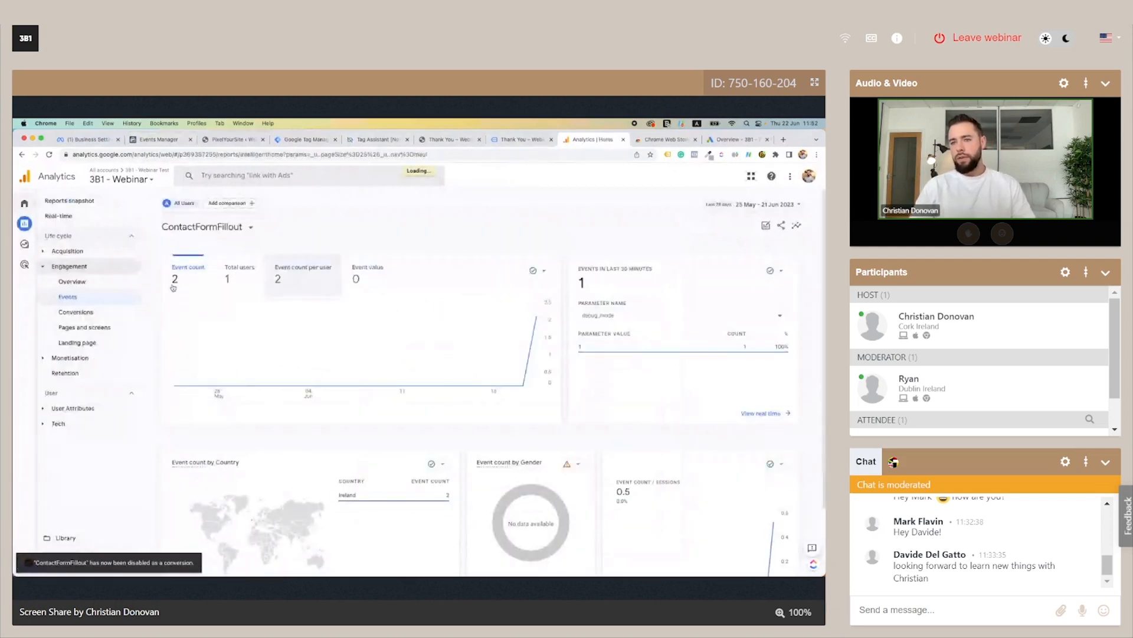
Step: Open the property's events from the Analytics admin area and mark ClickToCall and ContactFormFillout as conversions
{"action": "mouse_move", "coordinate": [25, 564]}
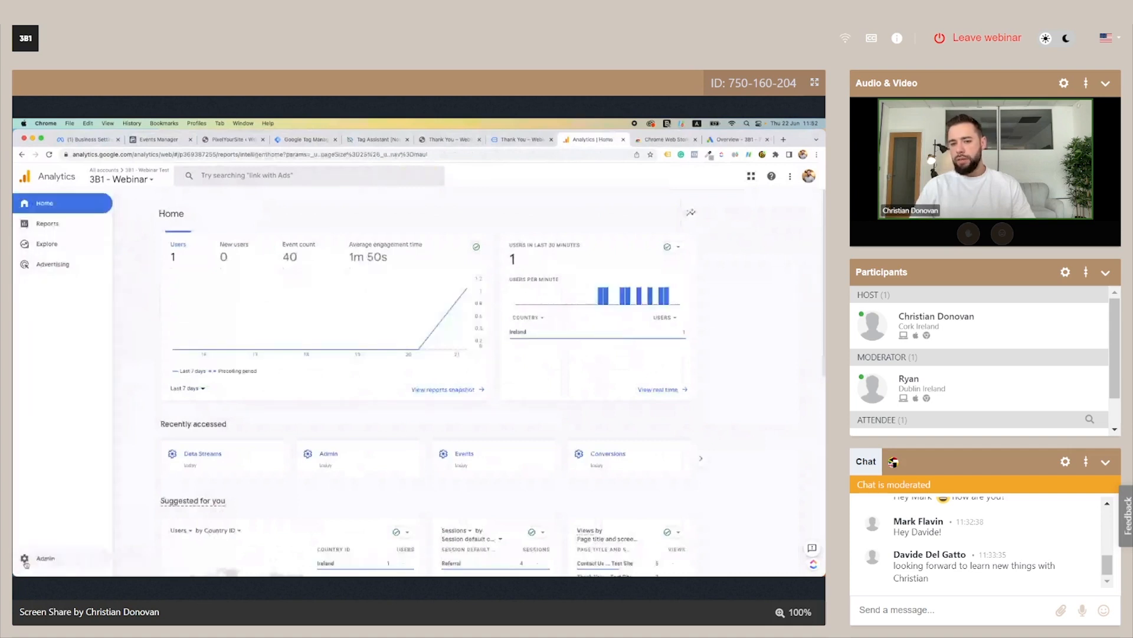
{"action": "left_click", "coordinate": [42, 560]}
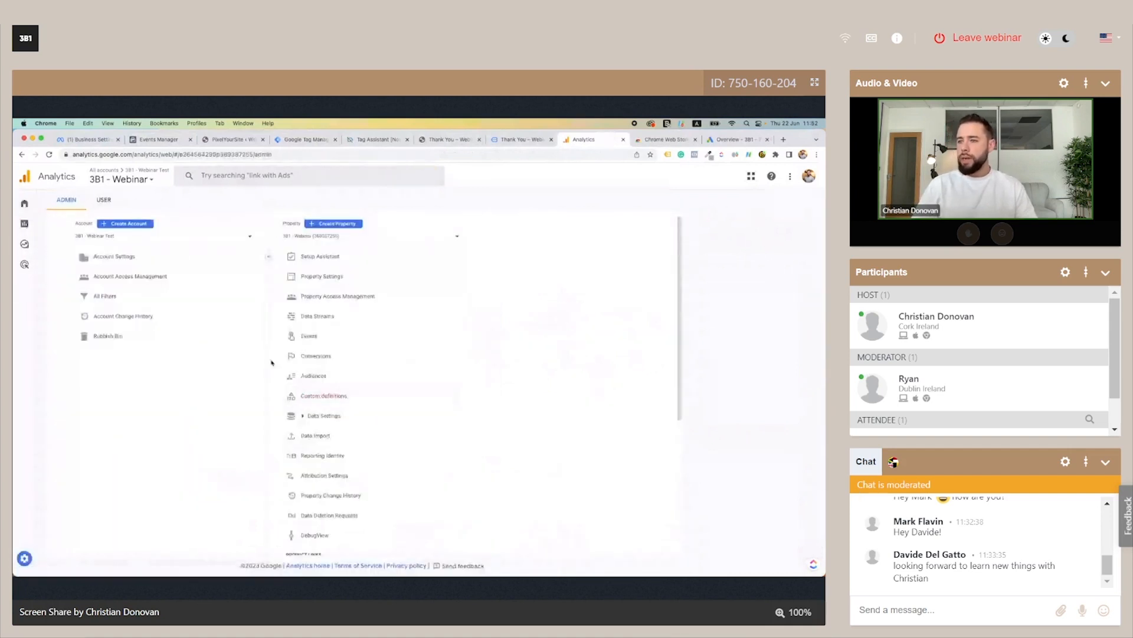
{"action": "left_click", "coordinate": [309, 337]}
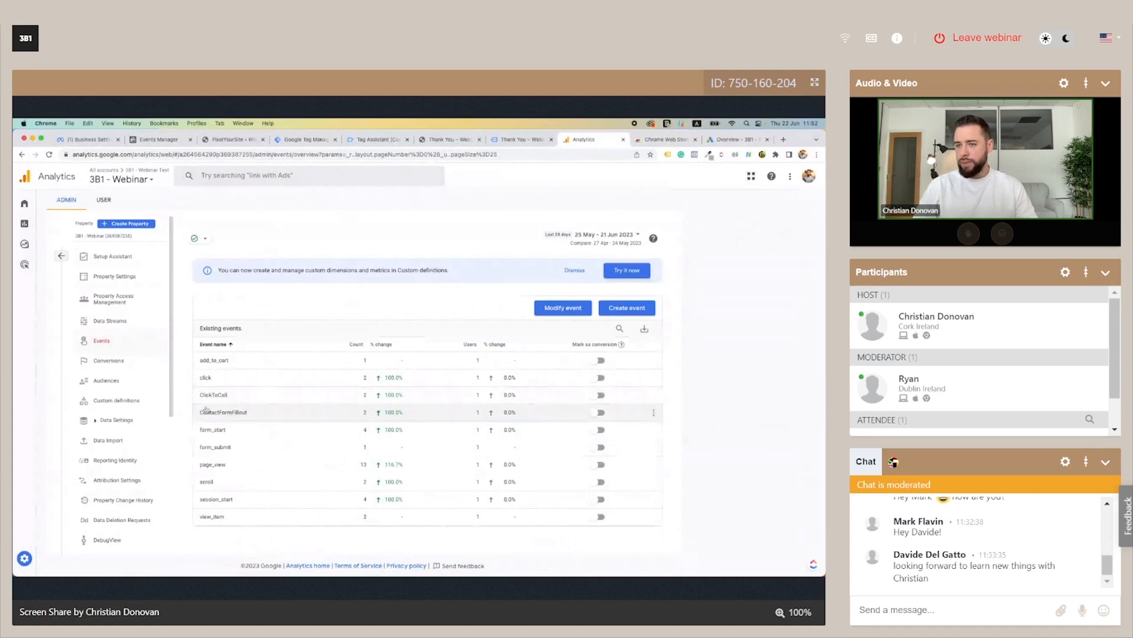
{"action": "left_click", "coordinate": [598, 395]}
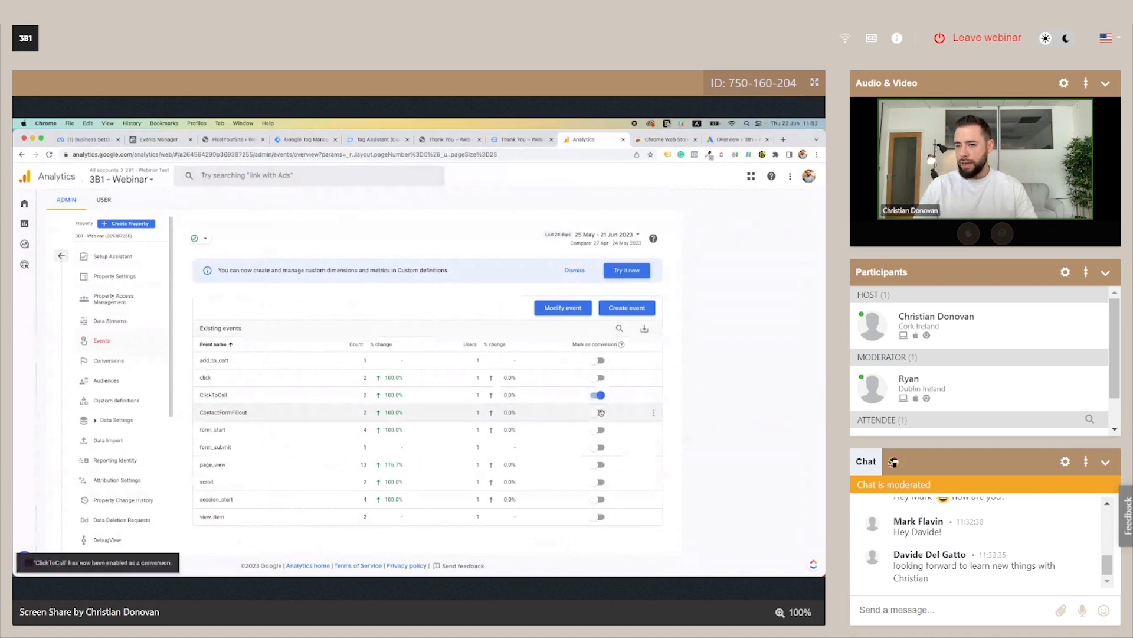
{"action": "left_click", "coordinate": [601, 412]}
Step: Activate app and web metrics for the linked "3B1 - Webinar" GA4 property in Google Ads
{"action": "mouse_move", "coordinate": [21, 226]}
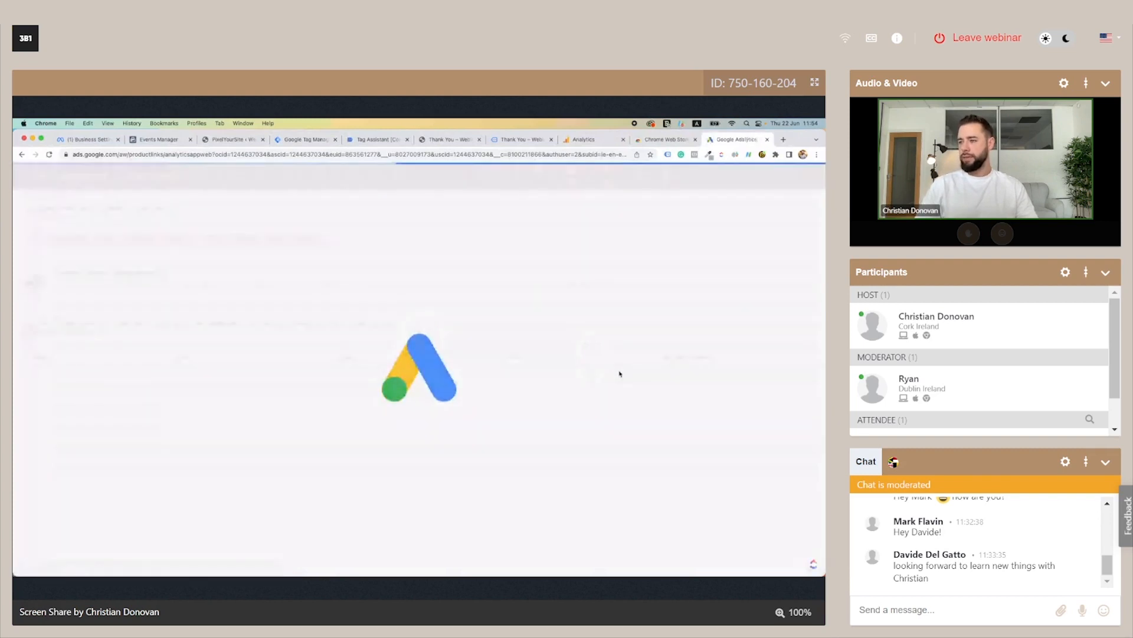
{"action": "left_click", "coordinate": [679, 397]}
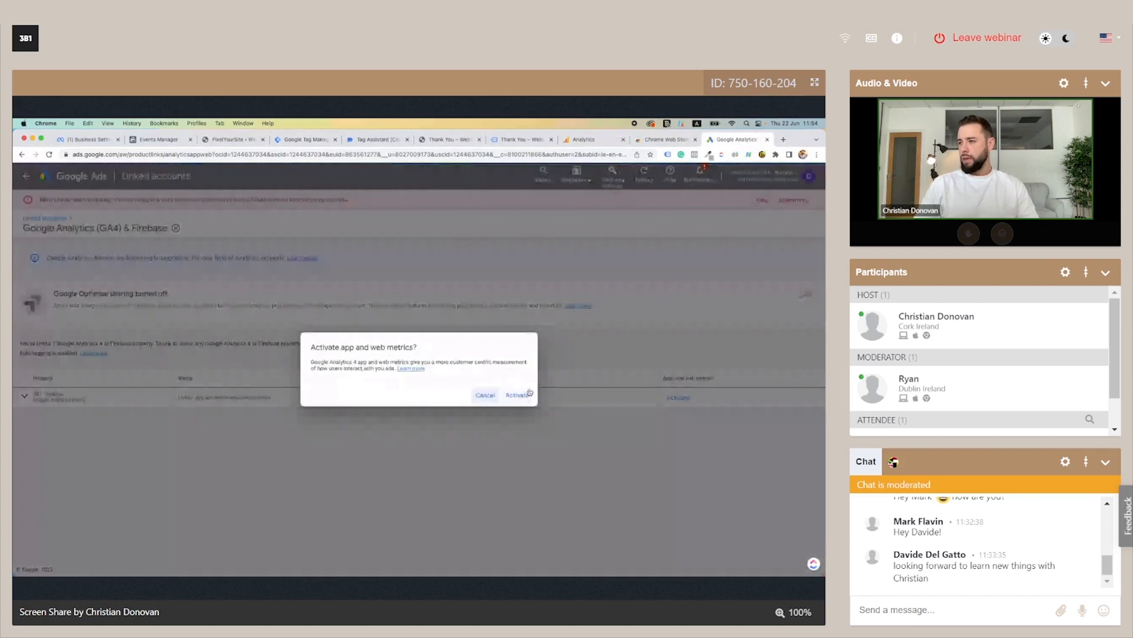
{"action": "left_click", "coordinate": [517, 394]}
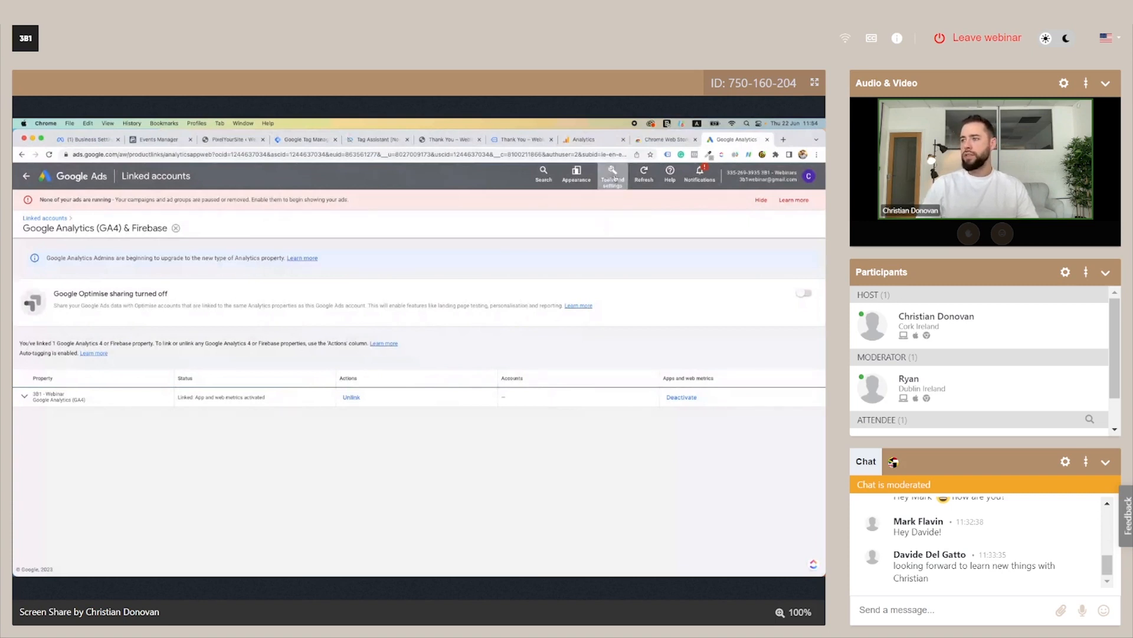
Step: Open the conversions summary for the Google Ads account
{"action": "left_click", "coordinate": [614, 176]}
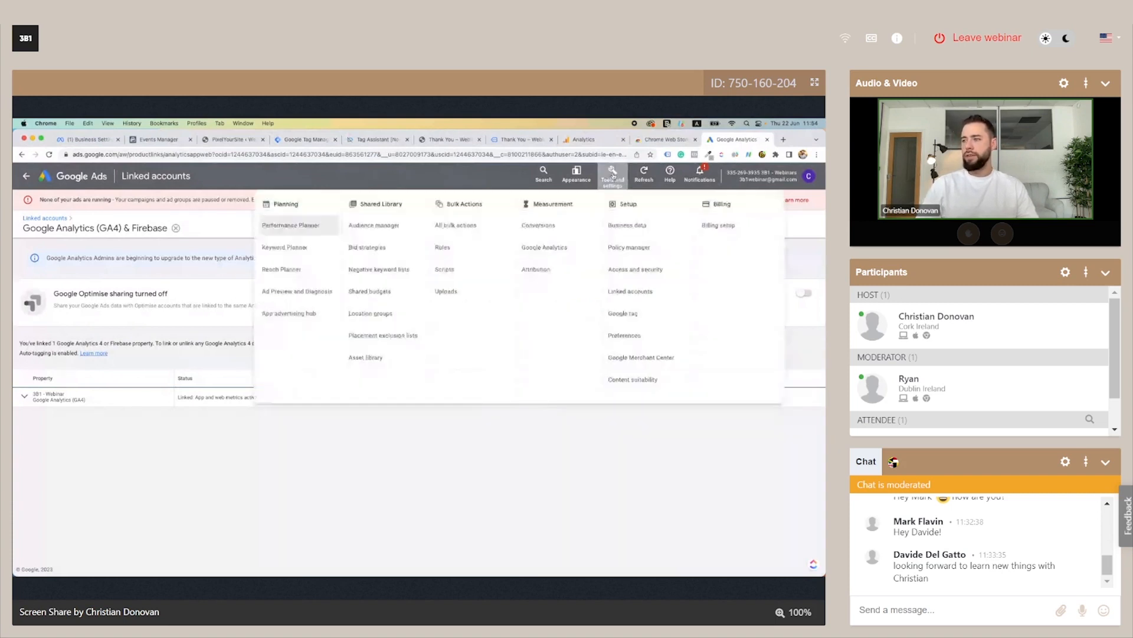
{"action": "left_click", "coordinate": [549, 227]}
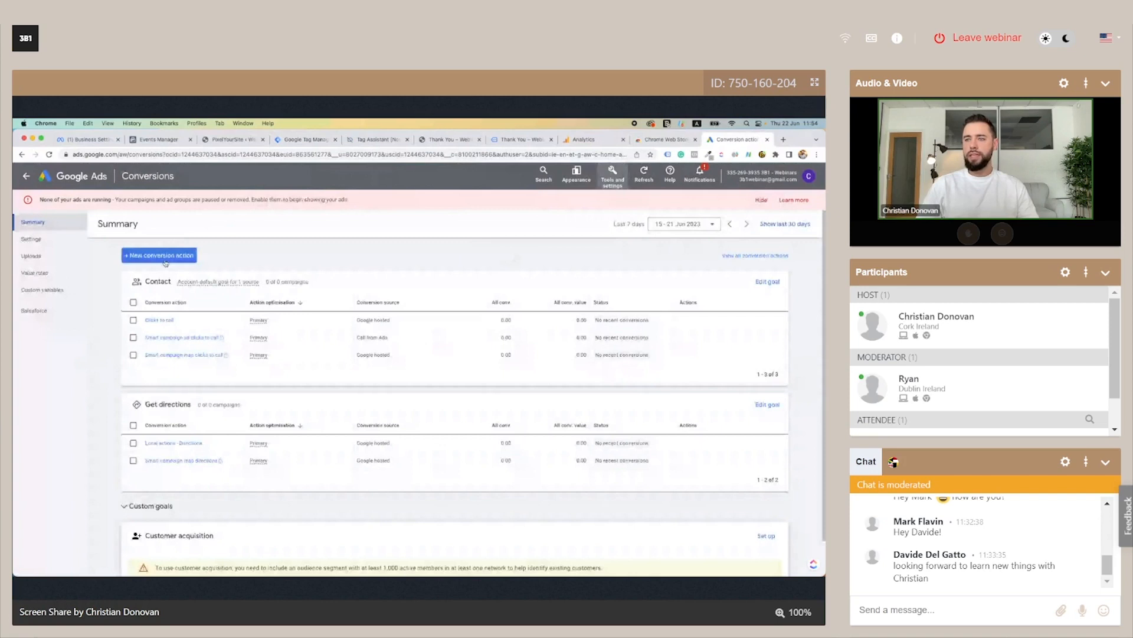
{"action": "left_click", "coordinate": [159, 256]}
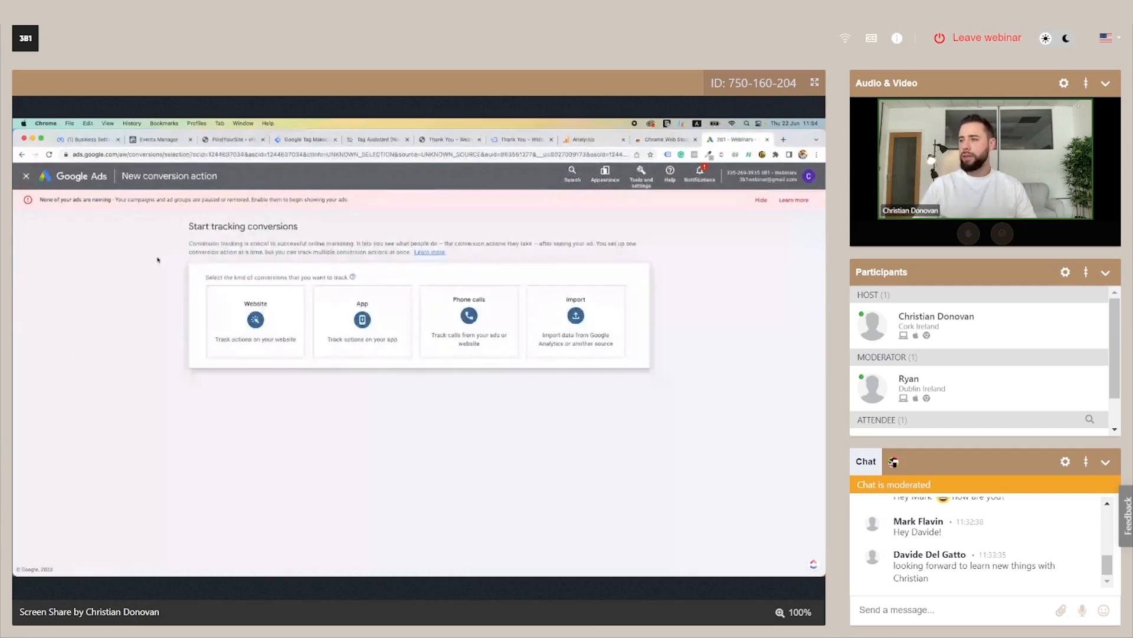
{"action": "left_click", "coordinate": [548, 312]}
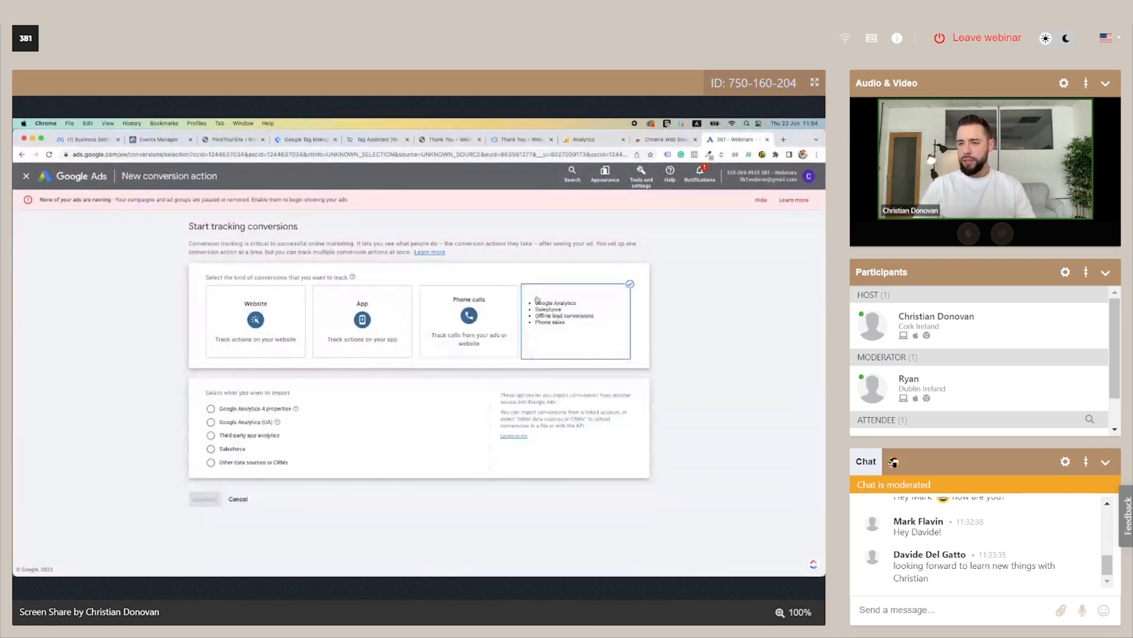
{"action": "left_click", "coordinate": [249, 410]}
{"action": "left_click", "coordinate": [205, 529]}
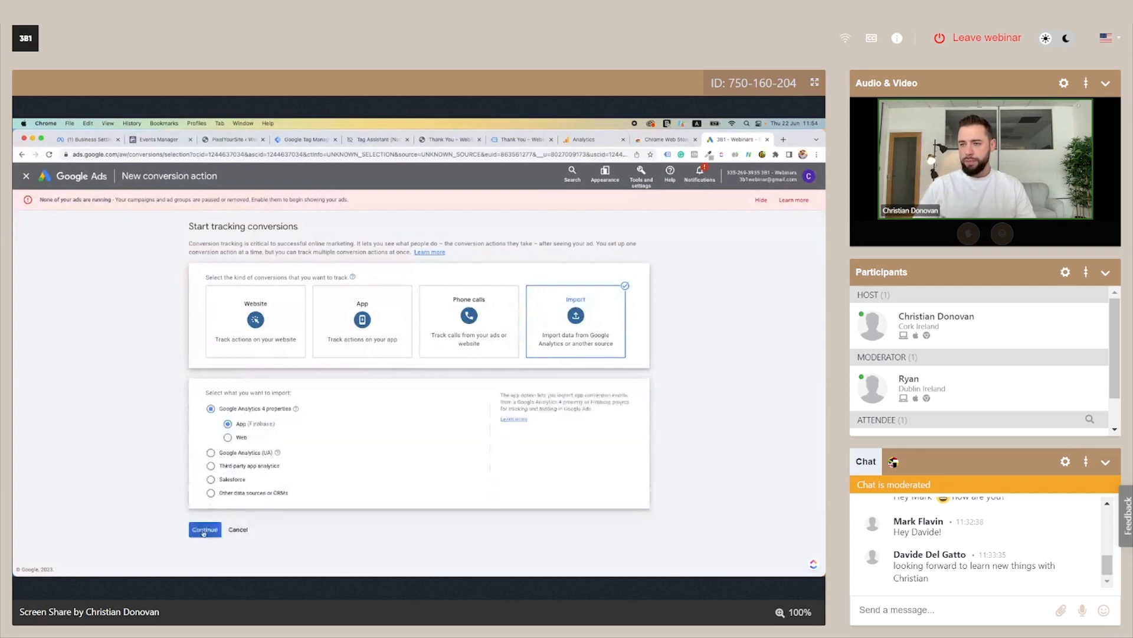
{"action": "left_click", "coordinate": [287, 371]}
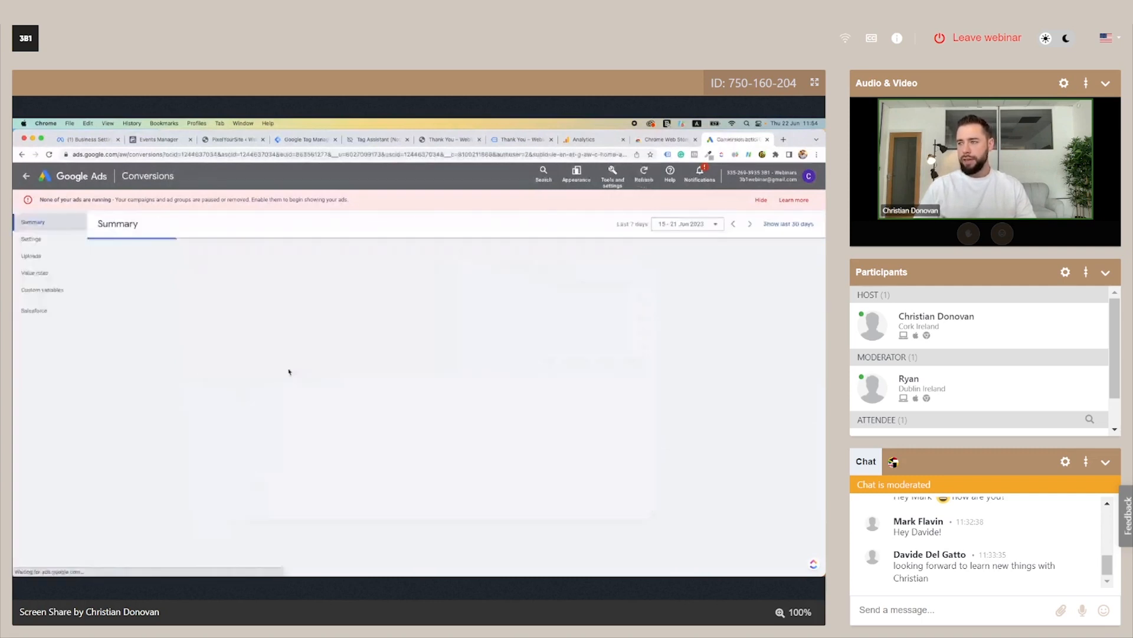
Step: Begin a new conversion action that imports web events from Google Analytics 4 properties
{"action": "left_click", "coordinate": [179, 257]}
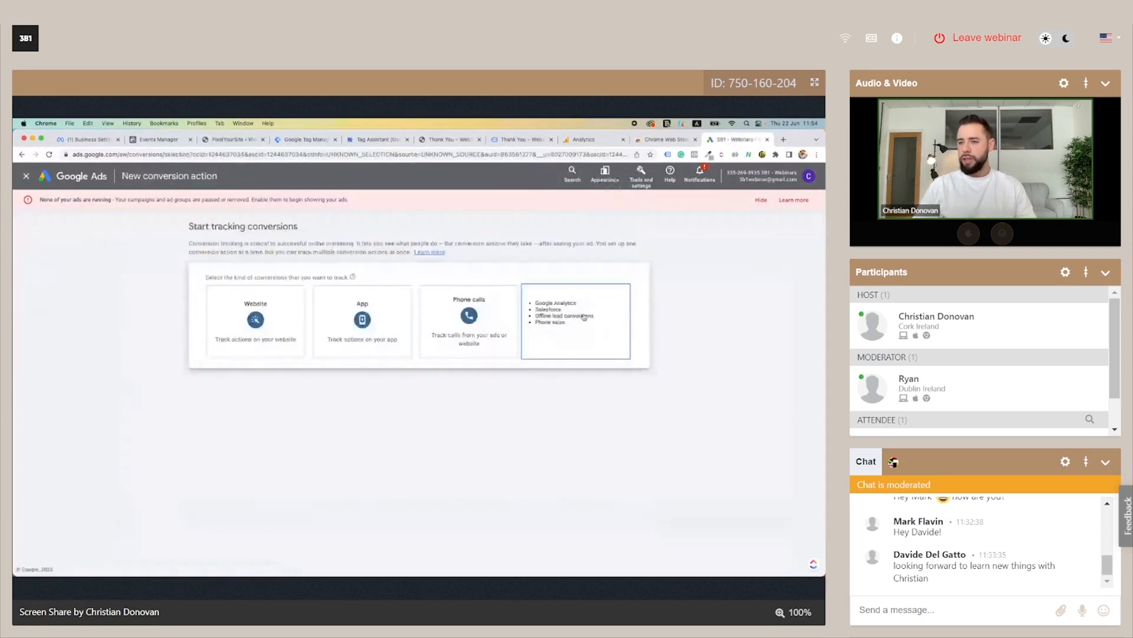
{"action": "left_click", "coordinate": [584, 317]}
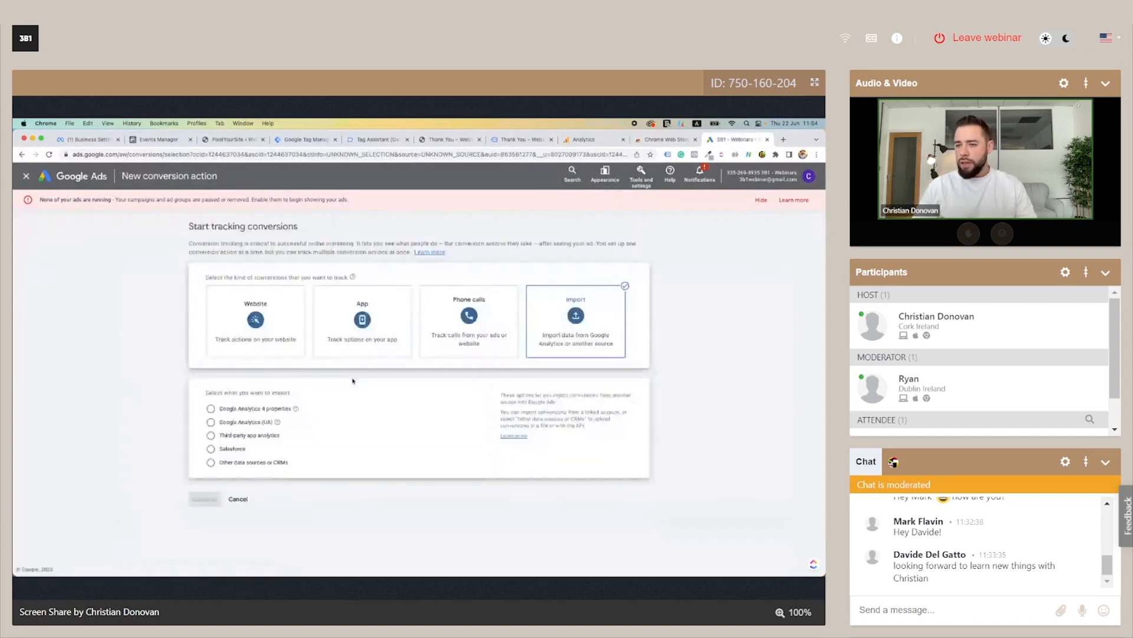
{"action": "left_click", "coordinate": [211, 408]}
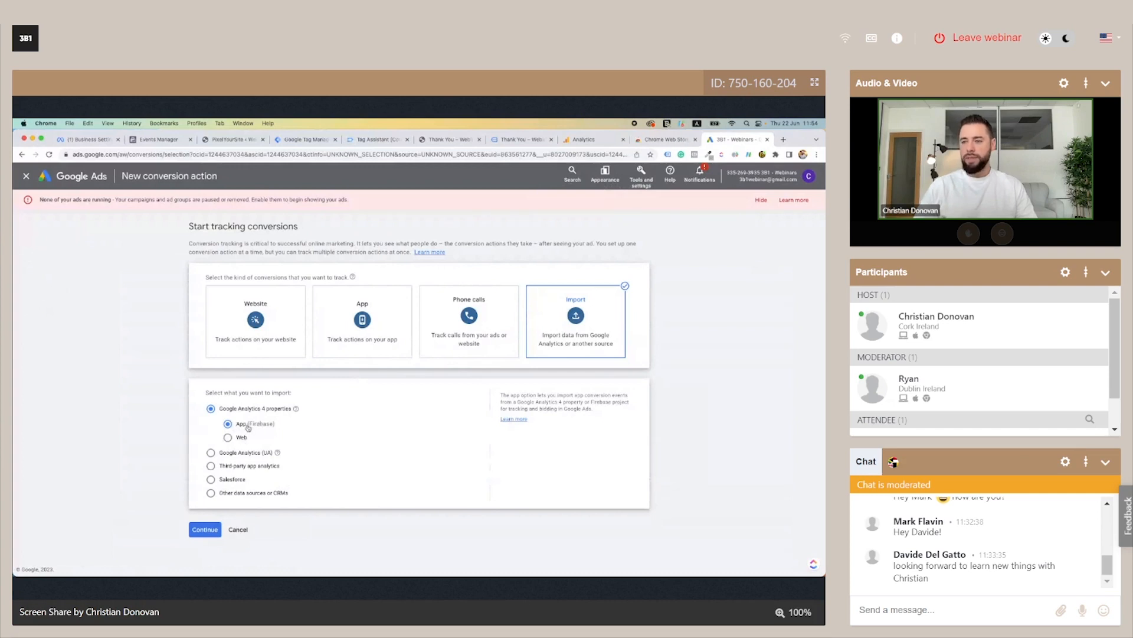
{"action": "left_click", "coordinate": [228, 438]}
{"action": "left_click", "coordinate": [207, 530]}
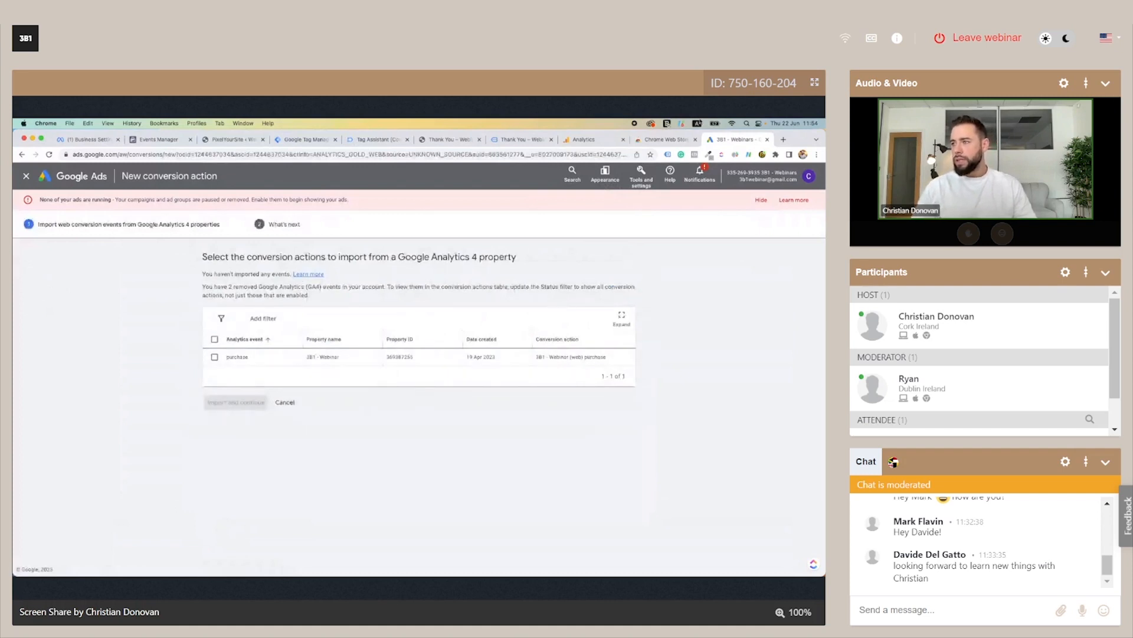
Step: Check the property's marked conversion events in Google Analytics, return to Google Ads and cancel the import selection
{"action": "left_click", "coordinate": [585, 140]}
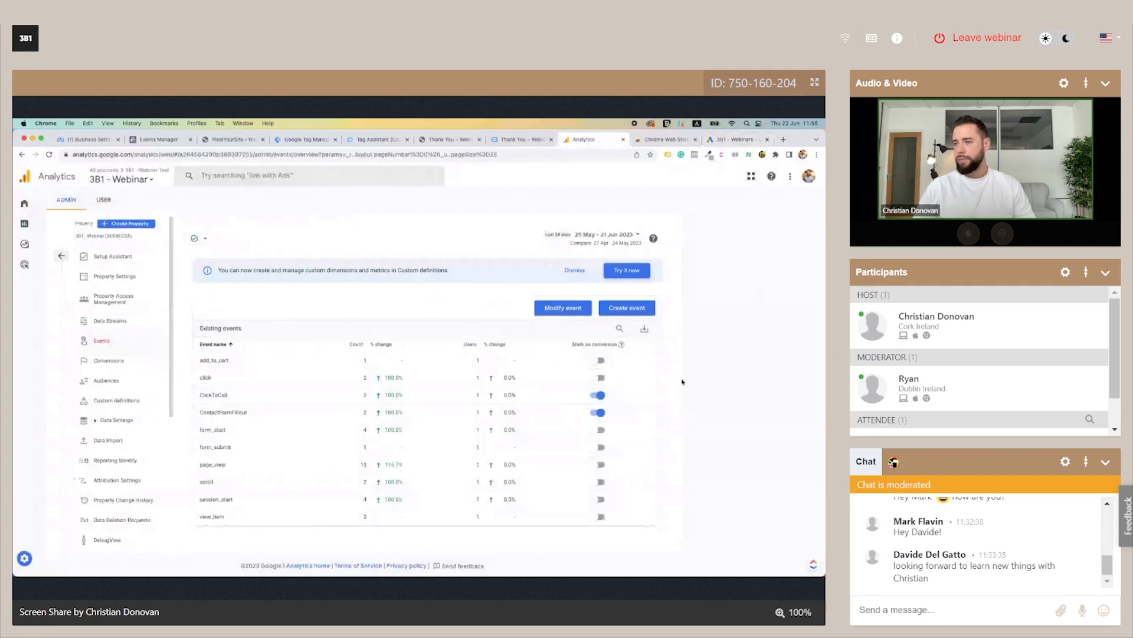
{"action": "left_click", "coordinate": [116, 369]}
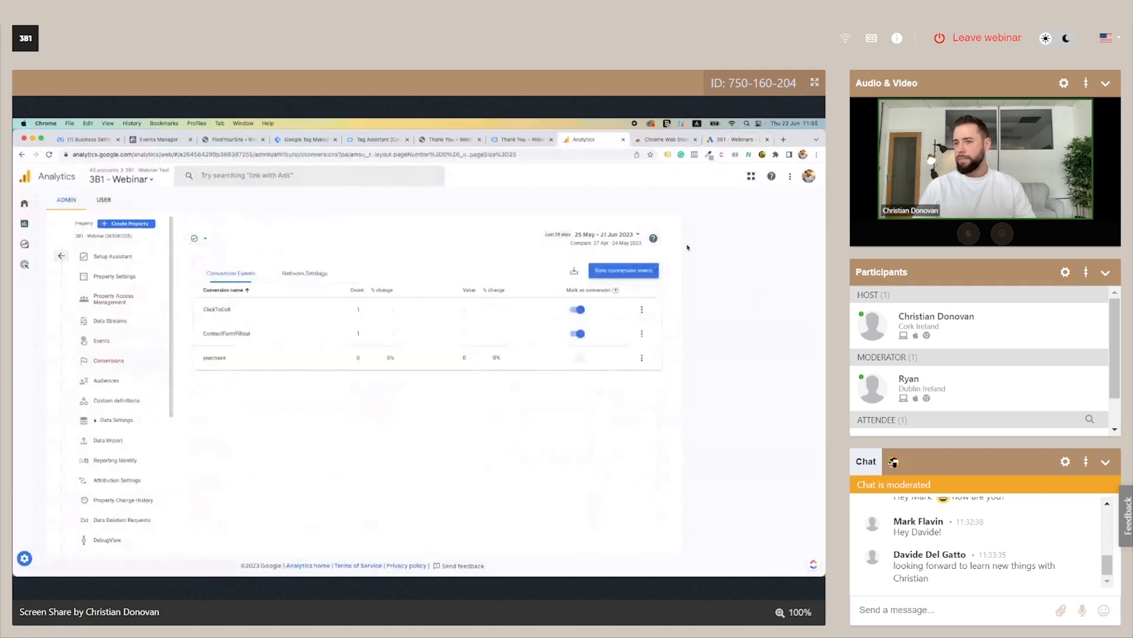
{"action": "left_click", "coordinate": [730, 140]}
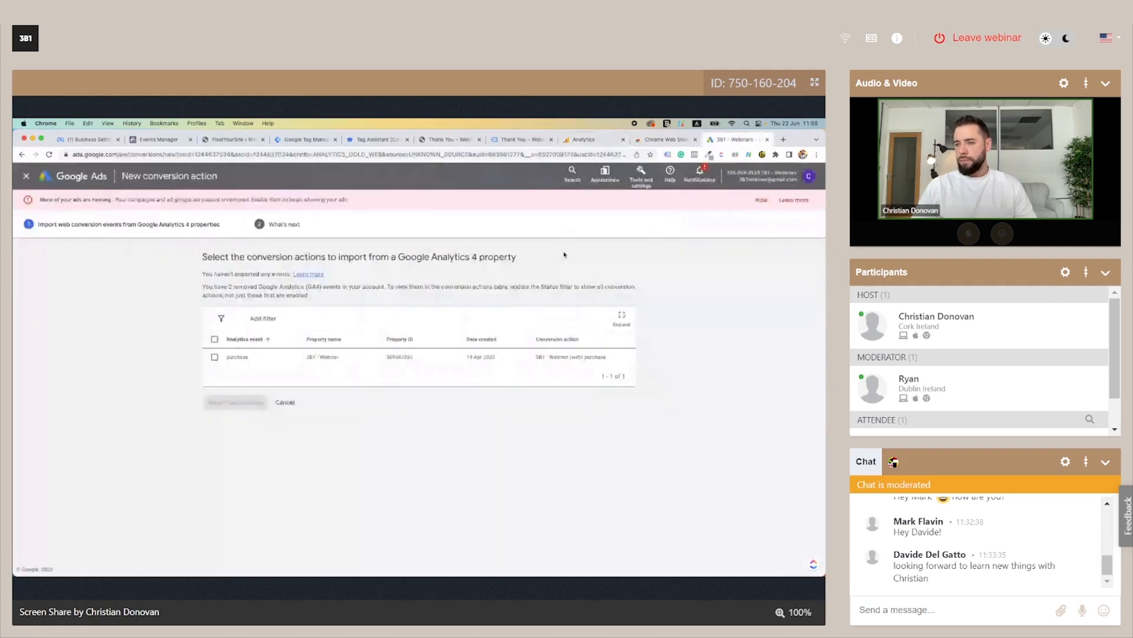
{"action": "left_click", "coordinate": [285, 402]}
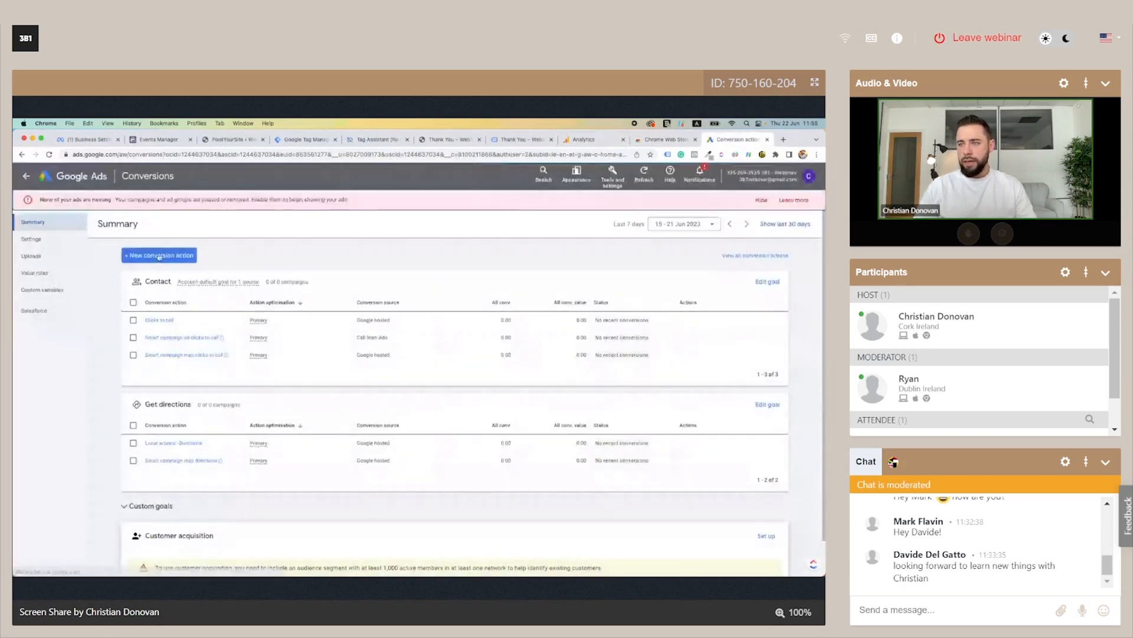
Step: Restart the new conversion action with Import as the source and Web under Google Analytics 4 properties
{"action": "left_click", "coordinate": [159, 255]}
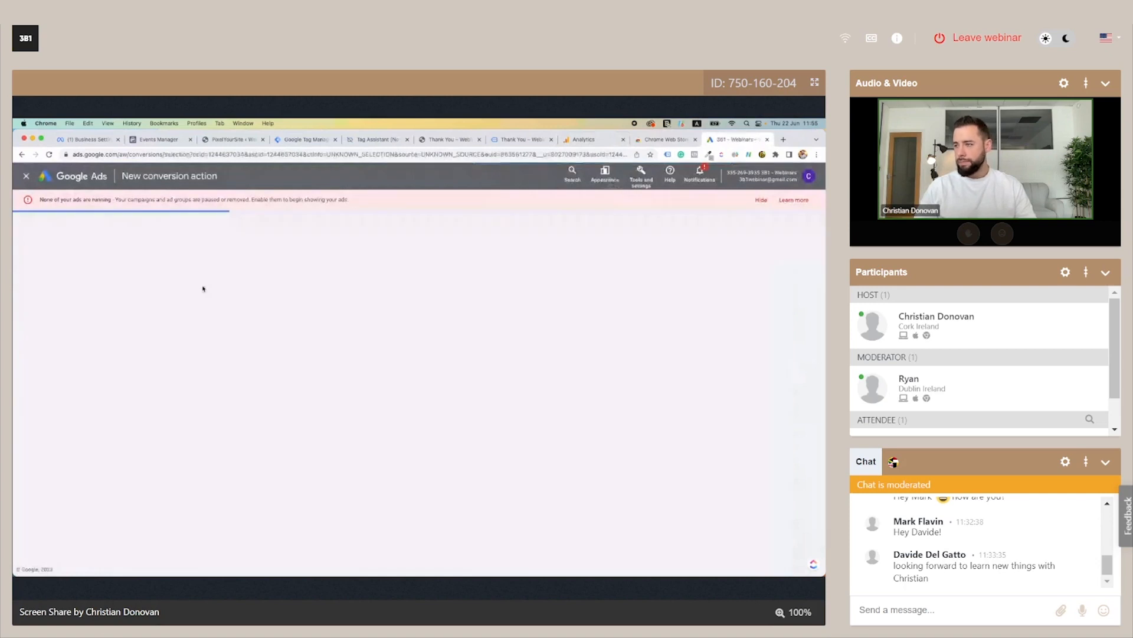
{"action": "left_click", "coordinate": [574, 302]}
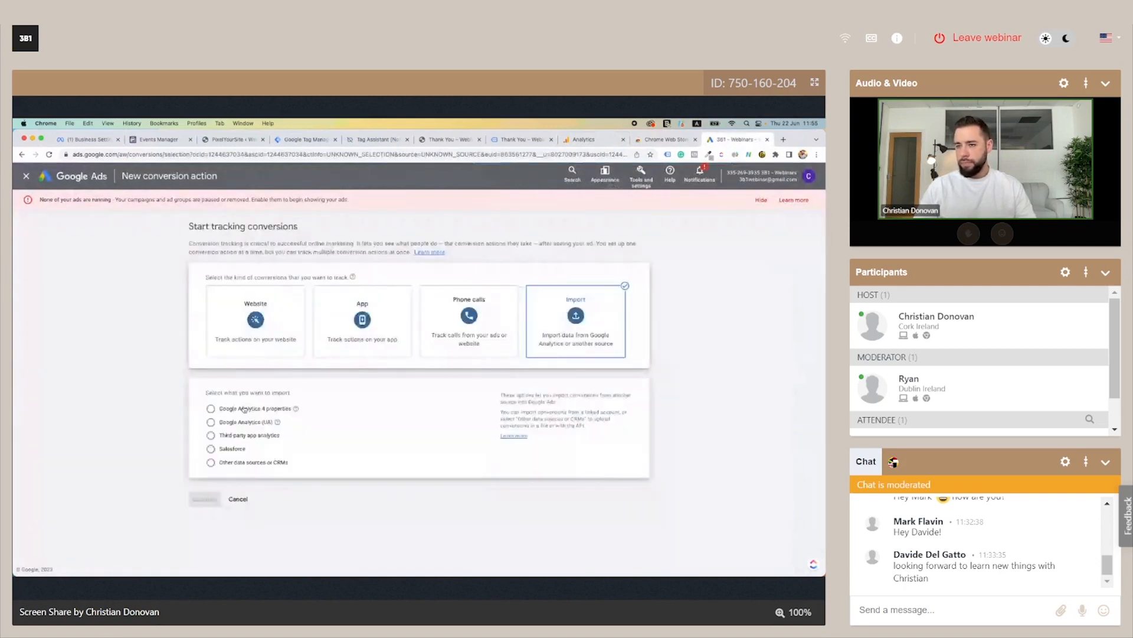
{"action": "left_click", "coordinate": [244, 408]}
{"action": "left_click", "coordinate": [228, 438]}
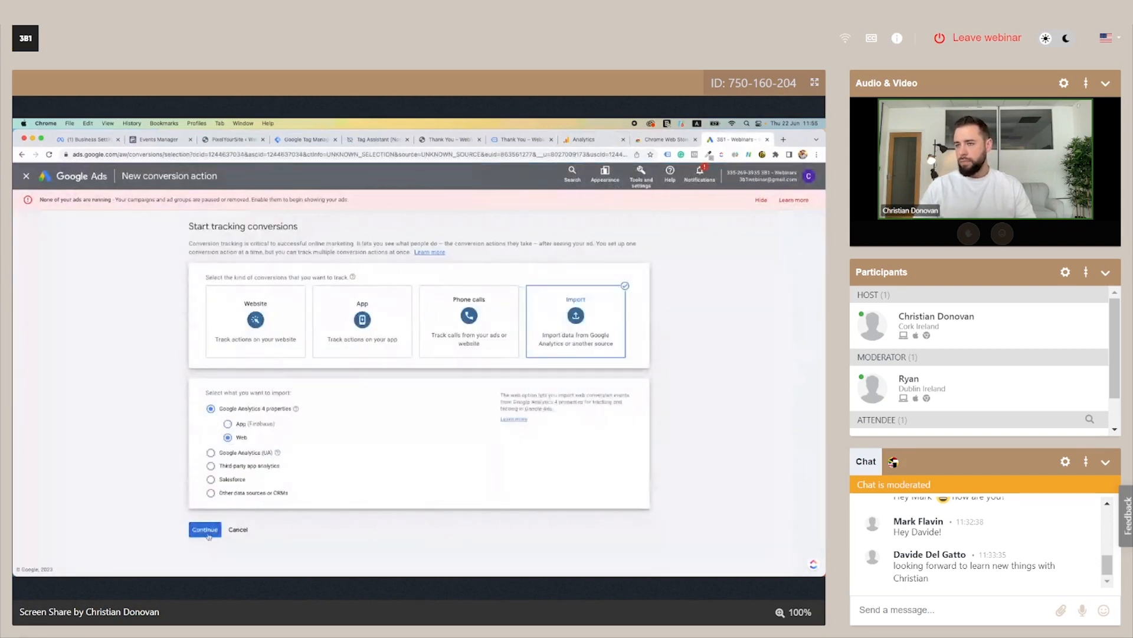
{"action": "left_click", "coordinate": [206, 531]}
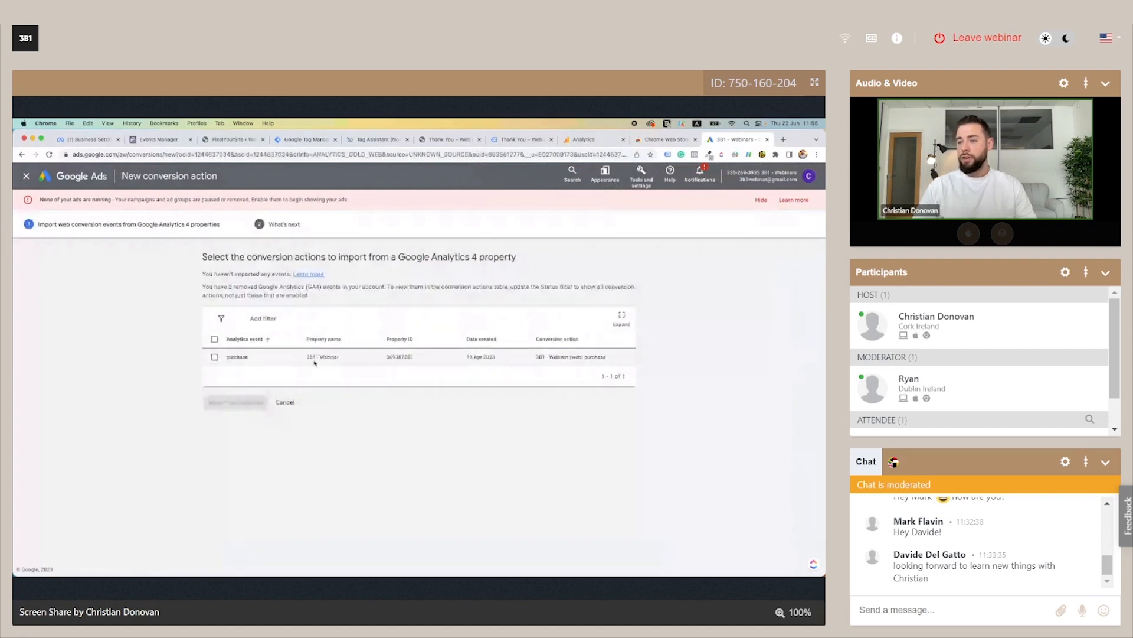
Step: Import the purchase event from the "3B1 - Webinar" property as a conversion action and finish the import
{"action": "left_click", "coordinate": [213, 357]}
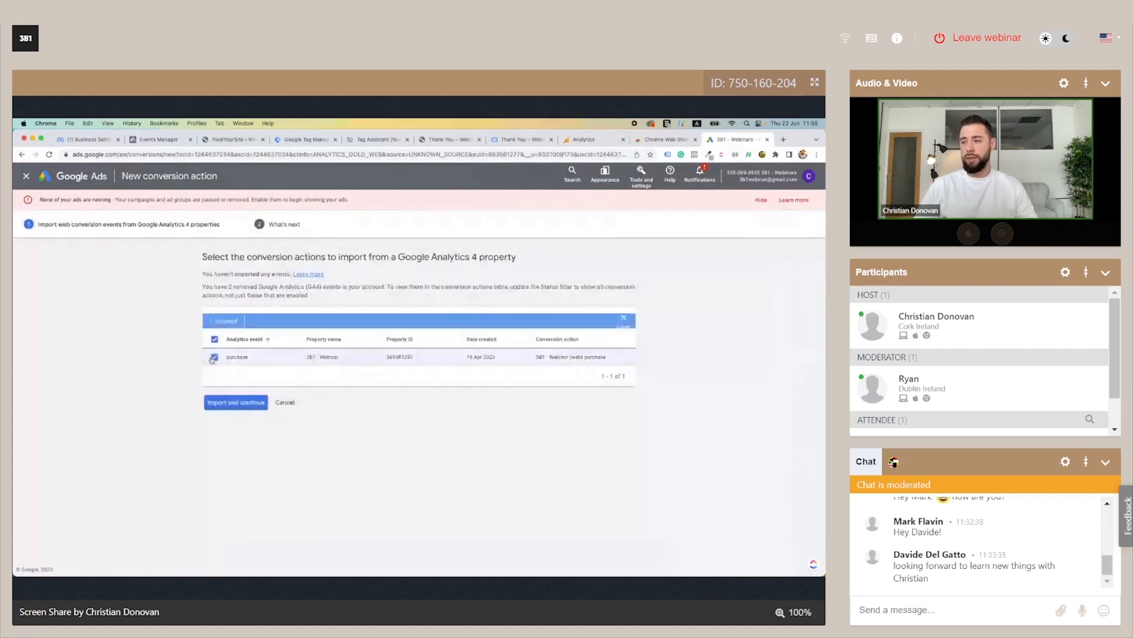
{"action": "left_click", "coordinate": [213, 358]}
{"action": "left_click", "coordinate": [214, 357]}
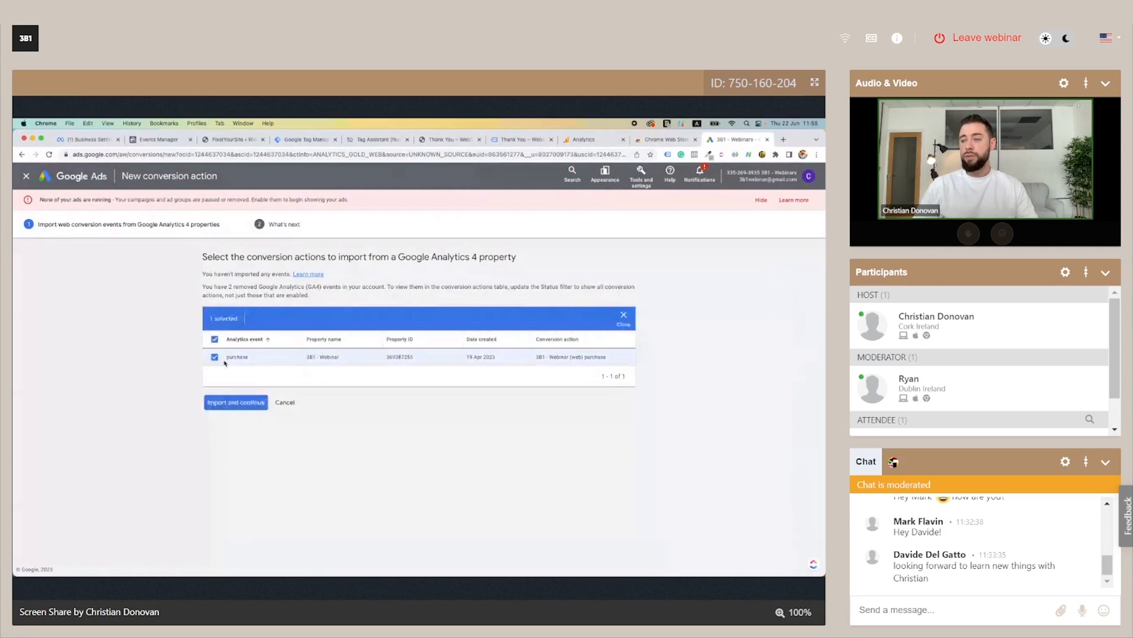
{"action": "left_click", "coordinate": [215, 357]}
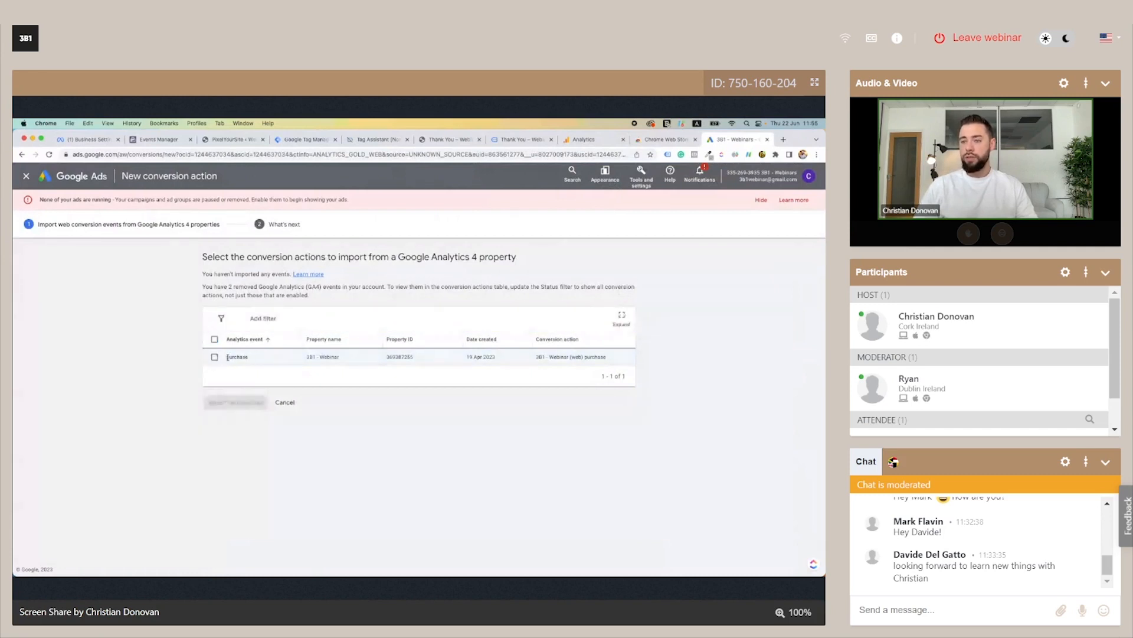
{"action": "left_click", "coordinate": [214, 357]}
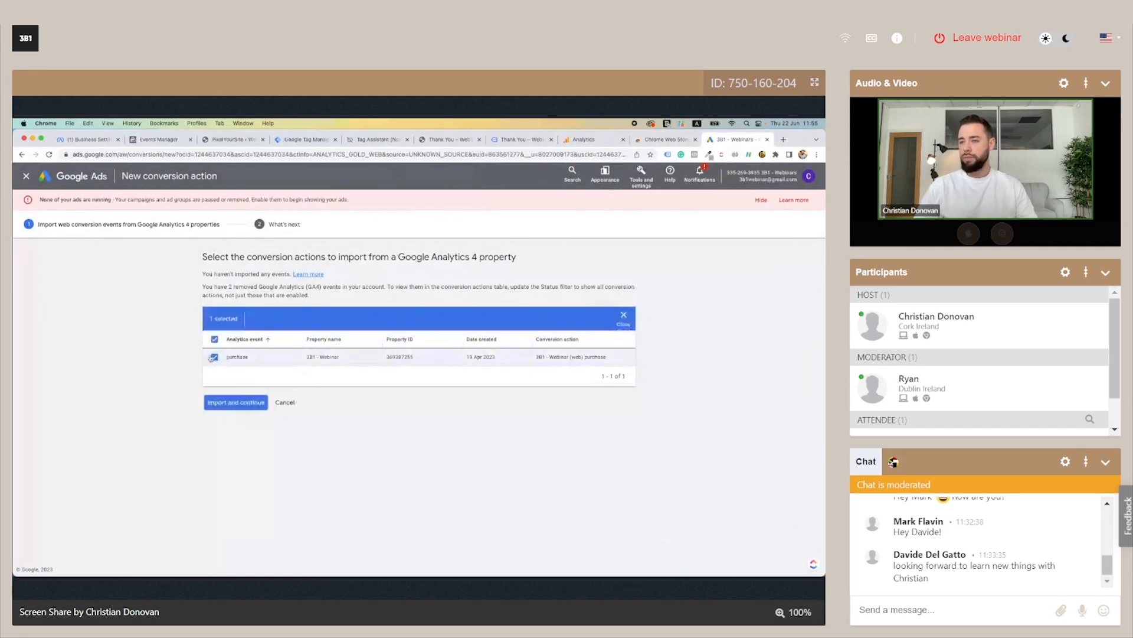
{"action": "left_click", "coordinate": [238, 407]}
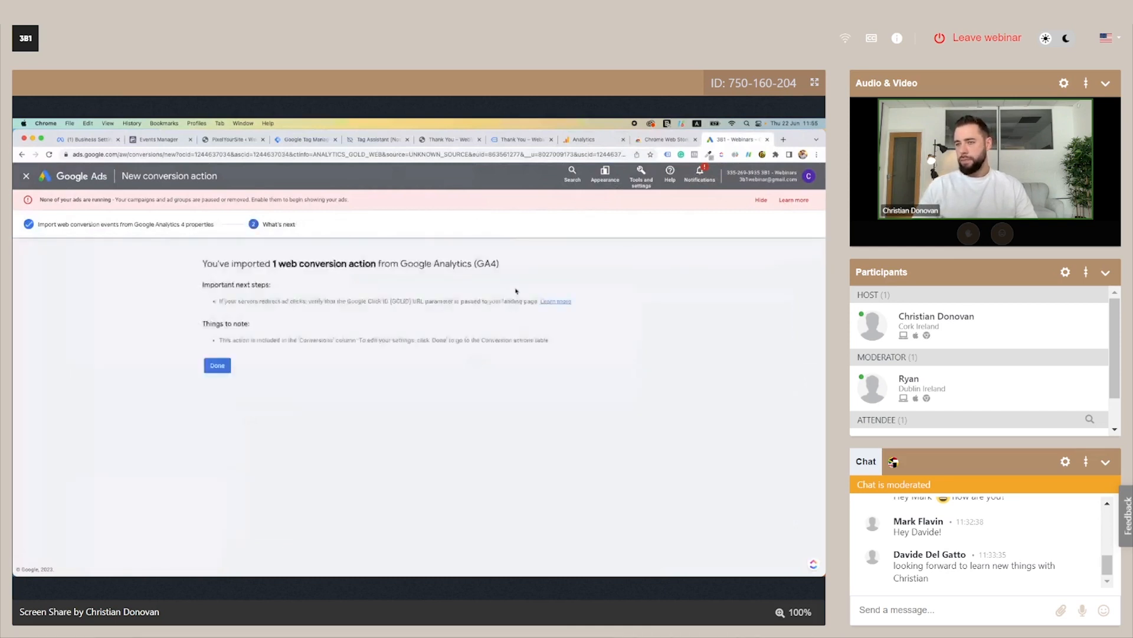
{"action": "left_click", "coordinate": [219, 366]}
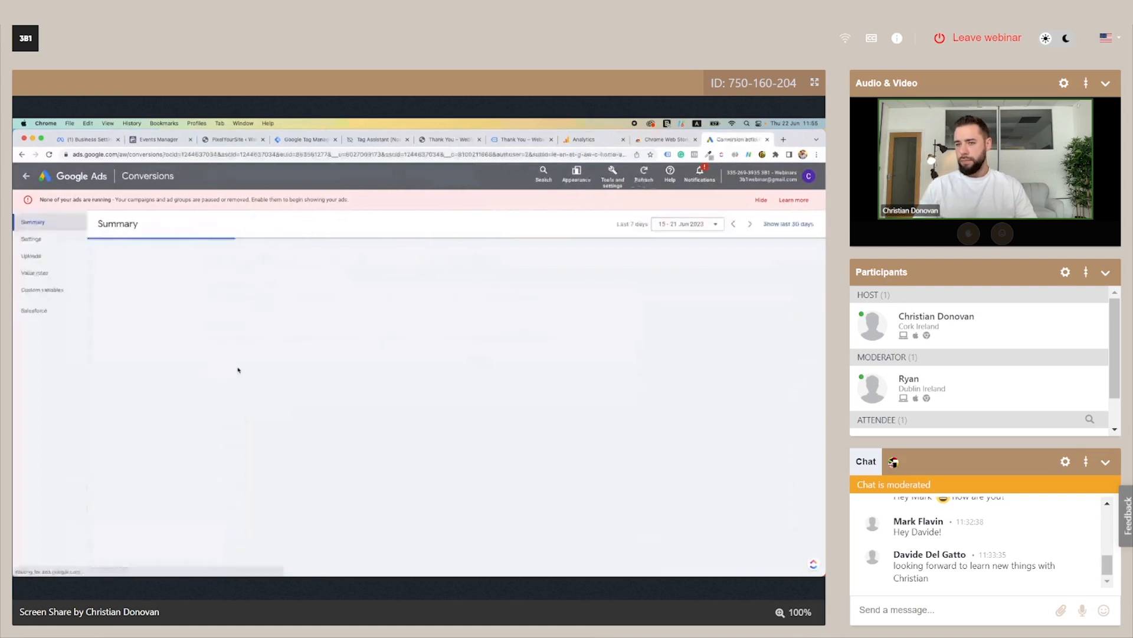
Step: Review the goals in the Google Ads conversions summary and compare them with the conversion events listed in Google Analytics
{"action": "scroll", "coordinate": [529, 409], "scroll_direction": "down", "scroll_amount": 3}
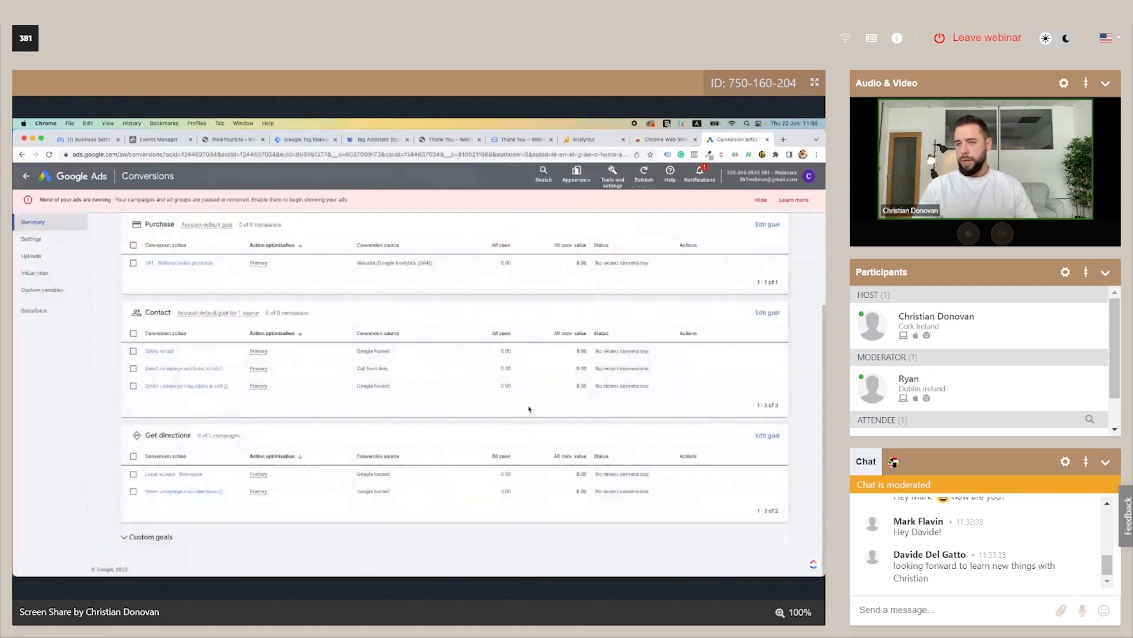
{"action": "scroll", "coordinate": [529, 409], "scroll_direction": "up", "scroll_amount": 3}
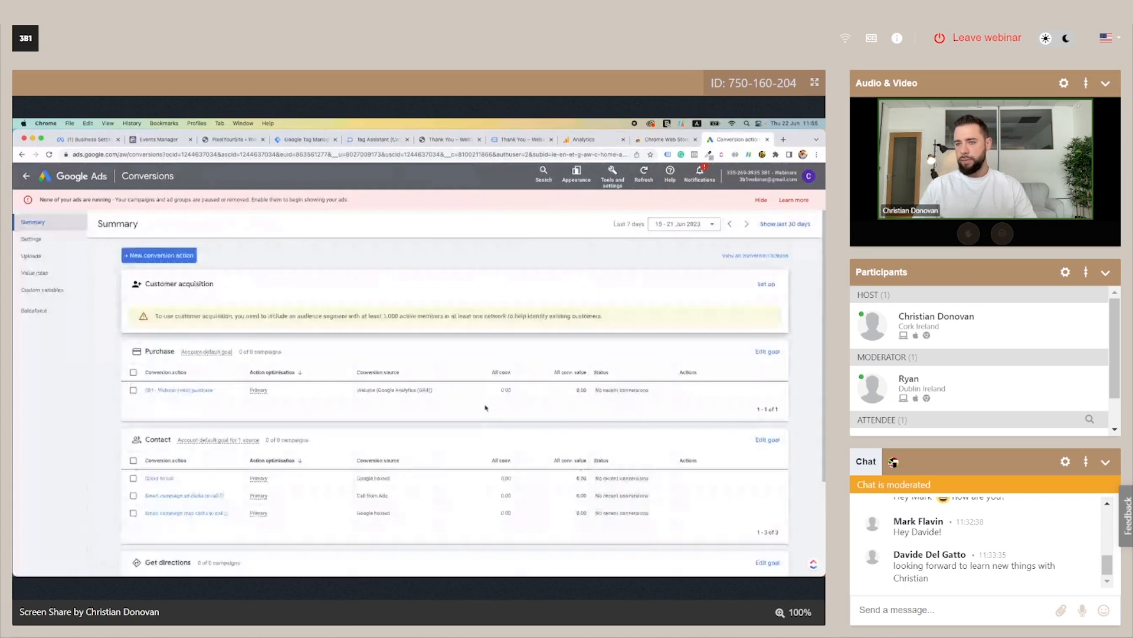
{"action": "scroll", "coordinate": [486, 407], "scroll_direction": "down", "scroll_amount": 3}
{"action": "scroll", "coordinate": [443, 407], "scroll_direction": "up", "scroll_amount": 3}
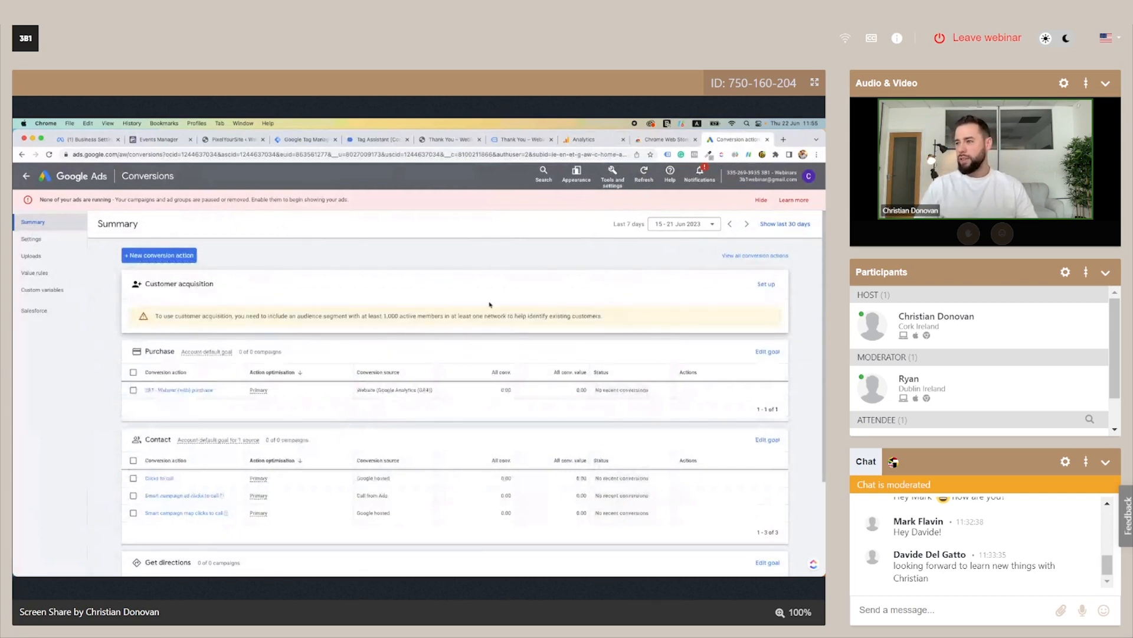
{"action": "left_click", "coordinate": [584, 139]}
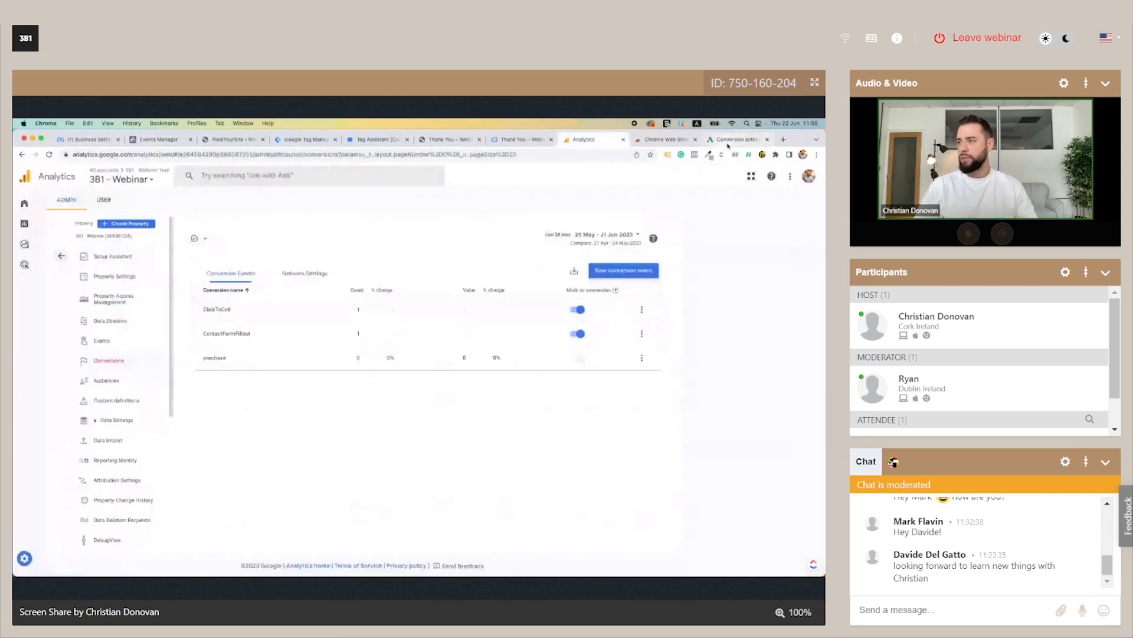
{"action": "left_click", "coordinate": [732, 140]}
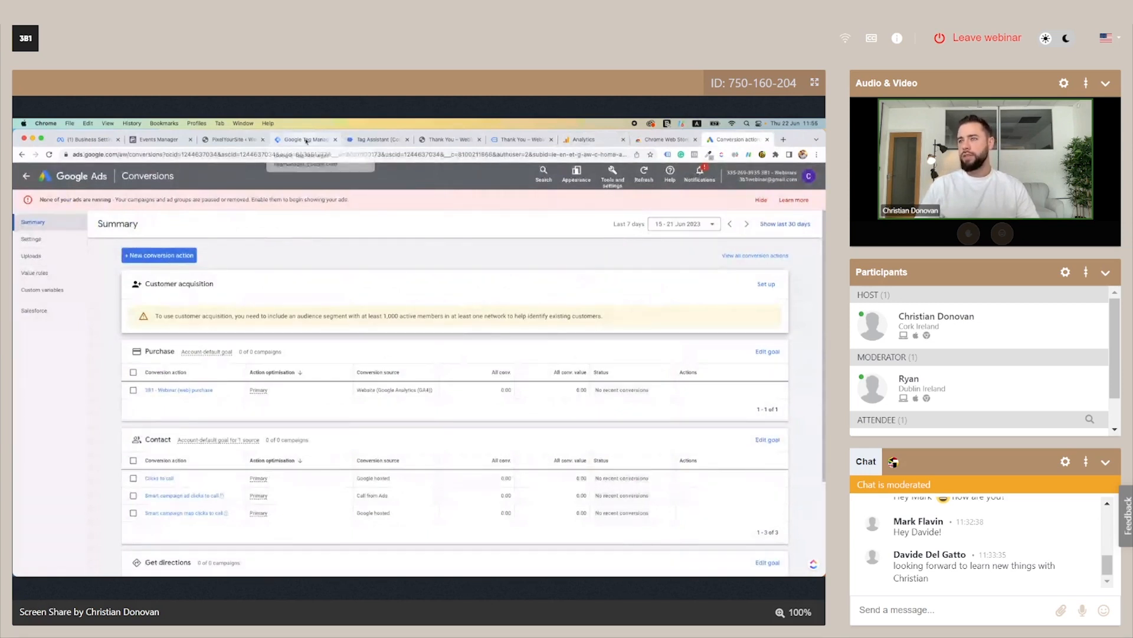
Step: Switch to Google Tag Manager and configure a new Conversion Linker tag with the All Pages trigger
{"action": "left_click", "coordinate": [306, 140]}
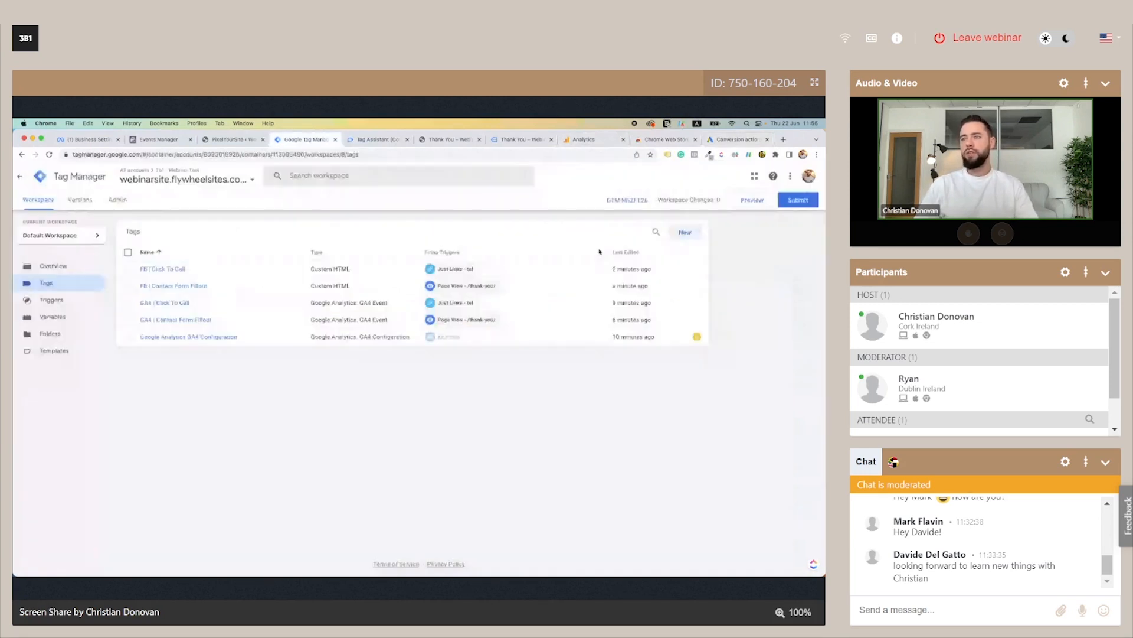
{"action": "left_click", "coordinate": [683, 232]}
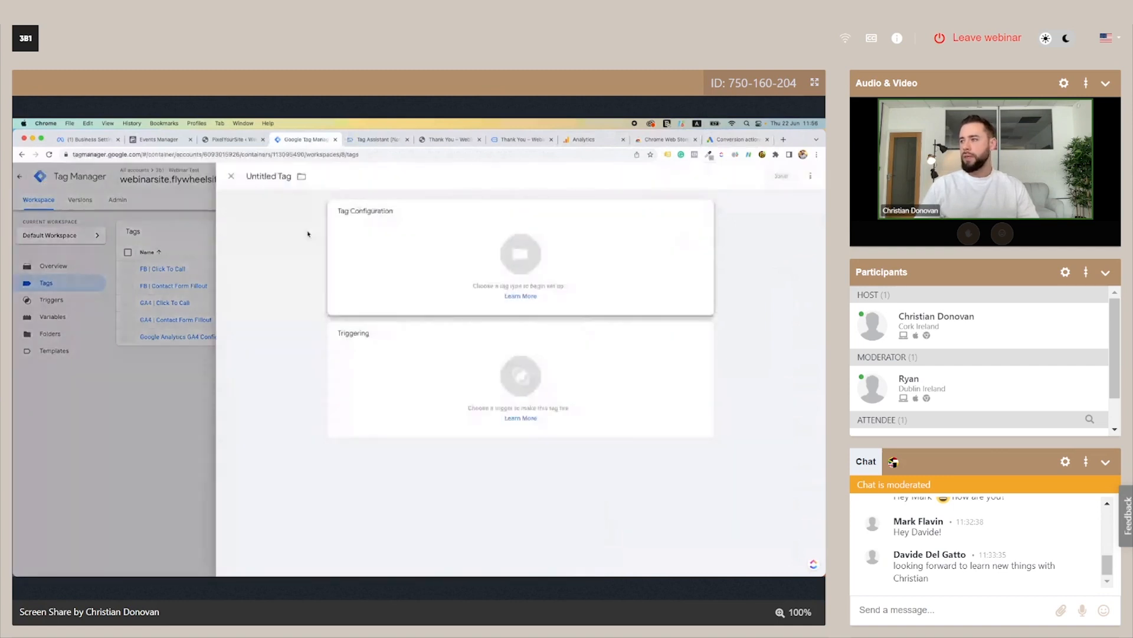
{"action": "left_click", "coordinate": [202, 241]}
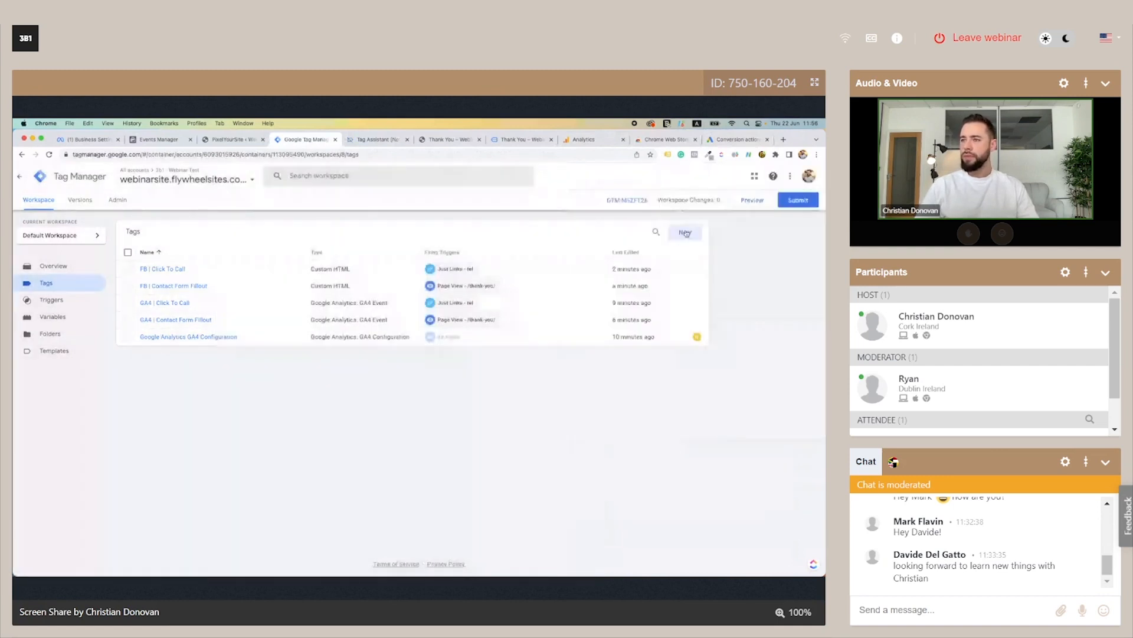
{"action": "left_click", "coordinate": [684, 233]}
{"action": "left_click", "coordinate": [477, 253]}
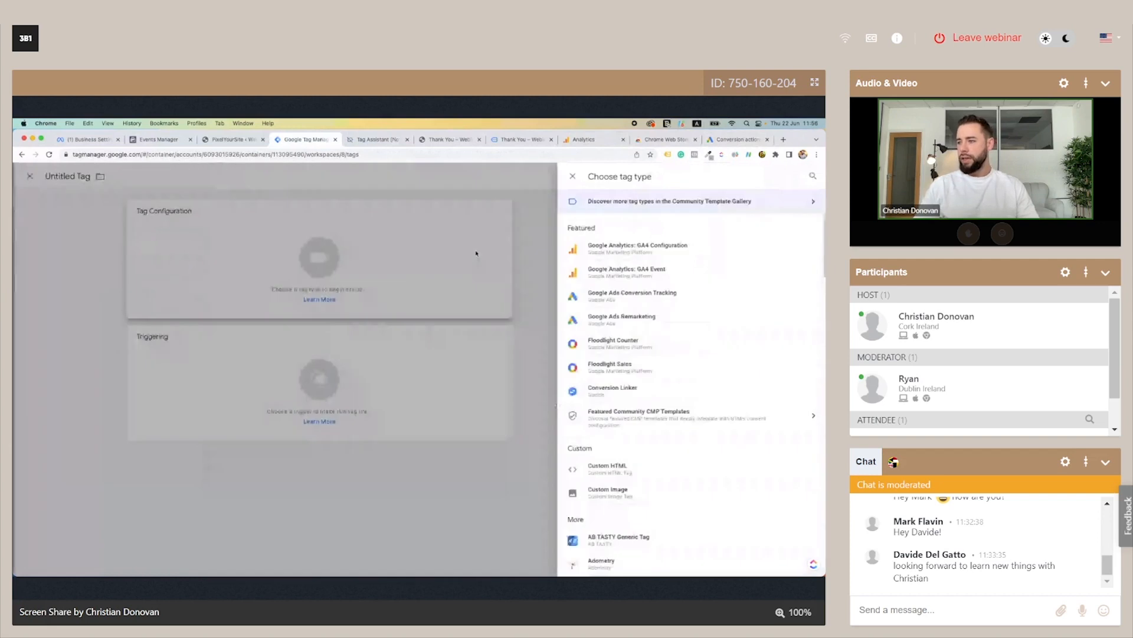
{"action": "left_click", "coordinate": [613, 388]}
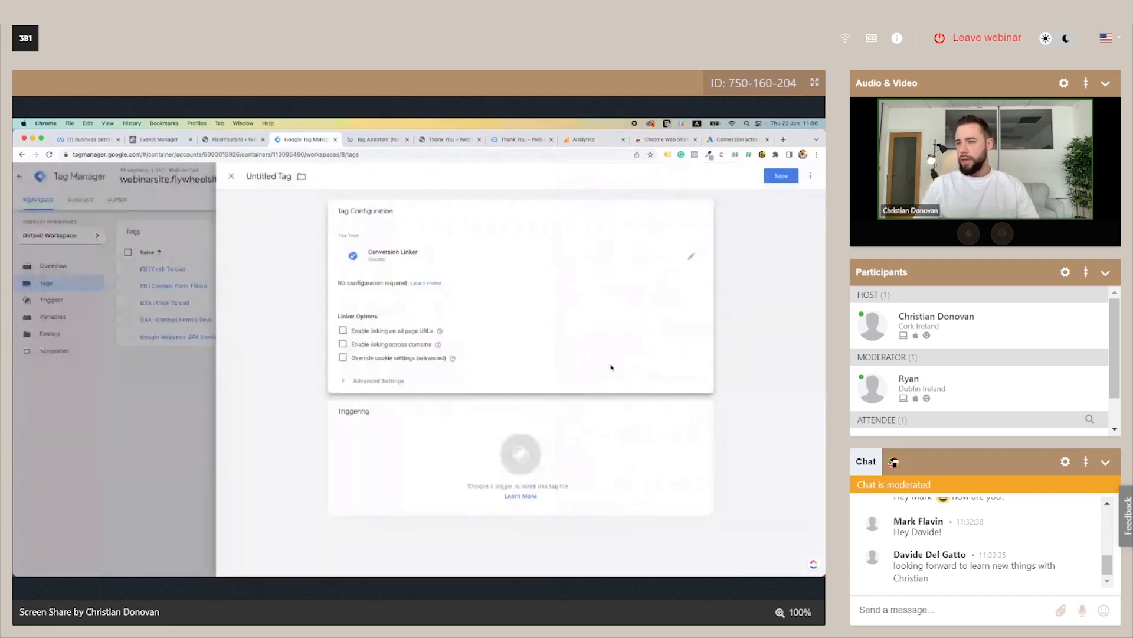
{"action": "left_click", "coordinate": [467, 460]}
{"action": "left_click", "coordinate": [281, 217]}
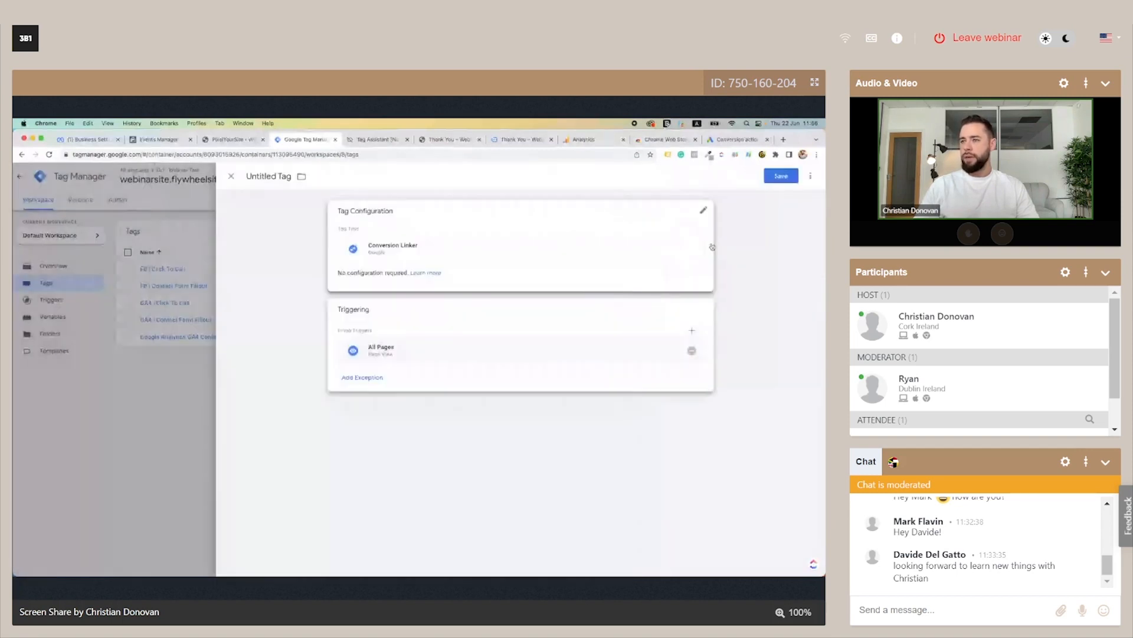
Step: Save the tag under the name Conversion Linker and open a new blank tag
{"action": "left_click", "coordinate": [781, 176]}
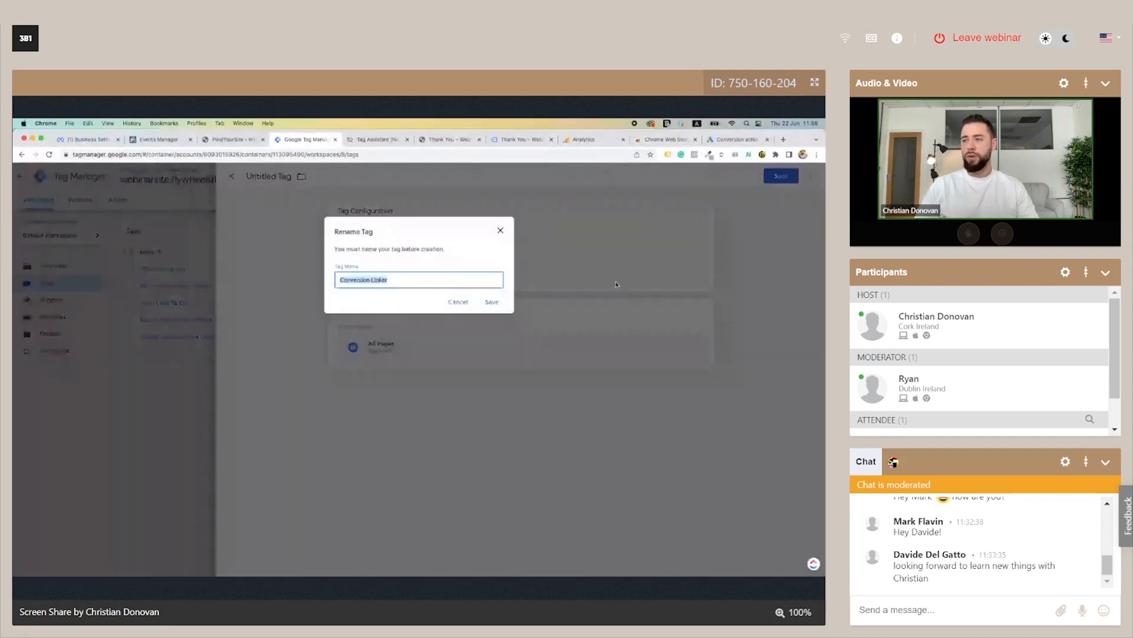
{"action": "left_click", "coordinate": [492, 301]}
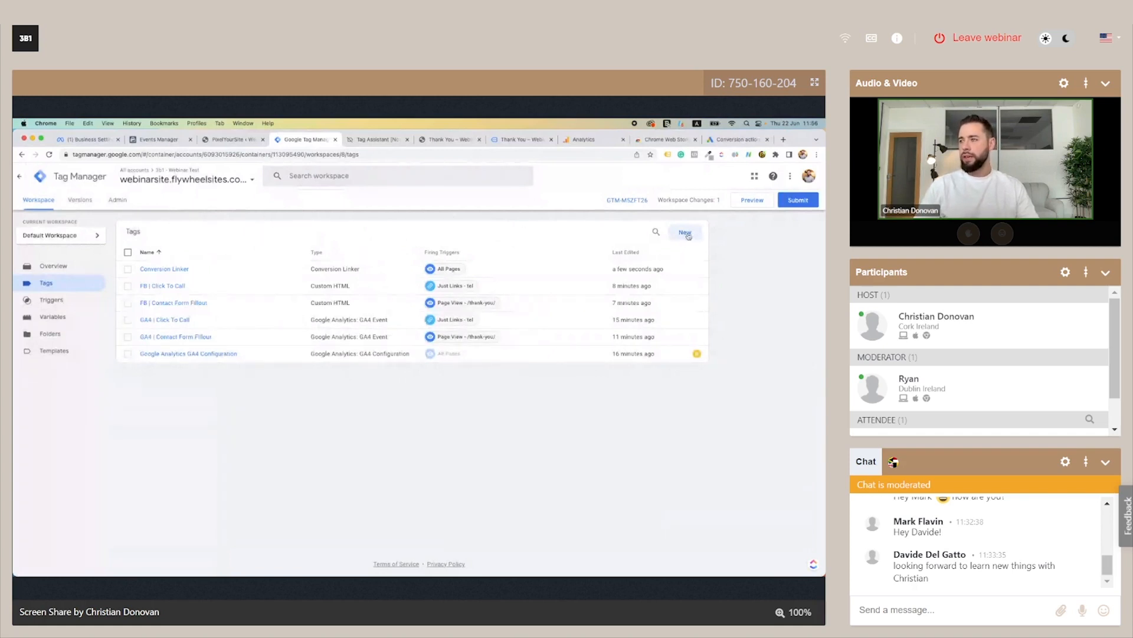
{"action": "left_click", "coordinate": [685, 232]}
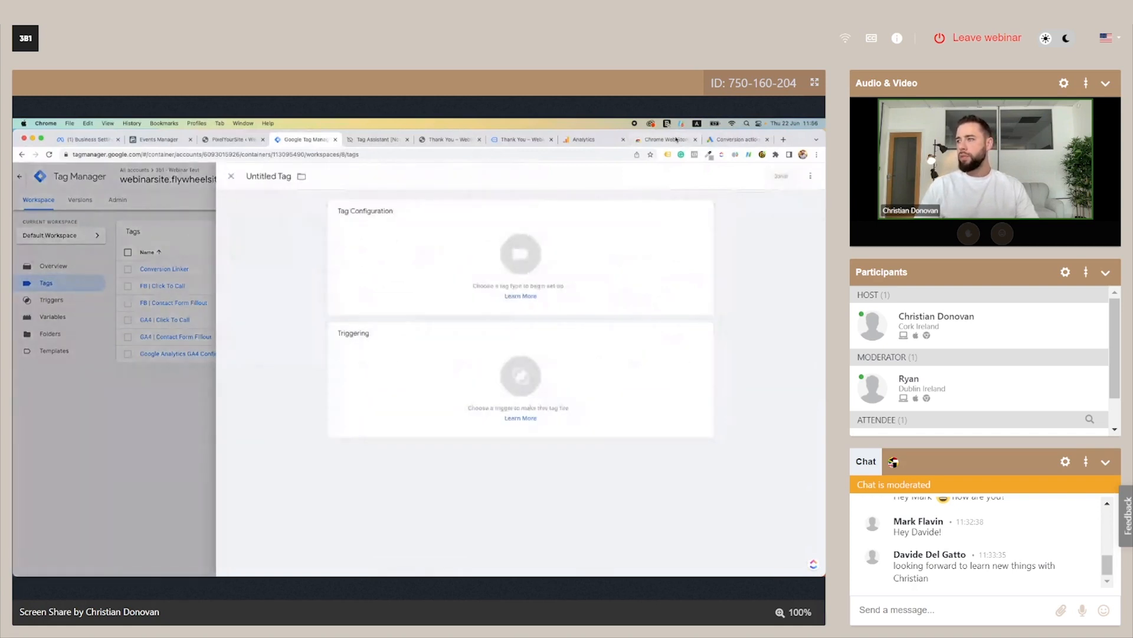
Step: Switch to Google Ads and start a new conversion action that tracks website activity
{"action": "left_click", "coordinate": [731, 140]}
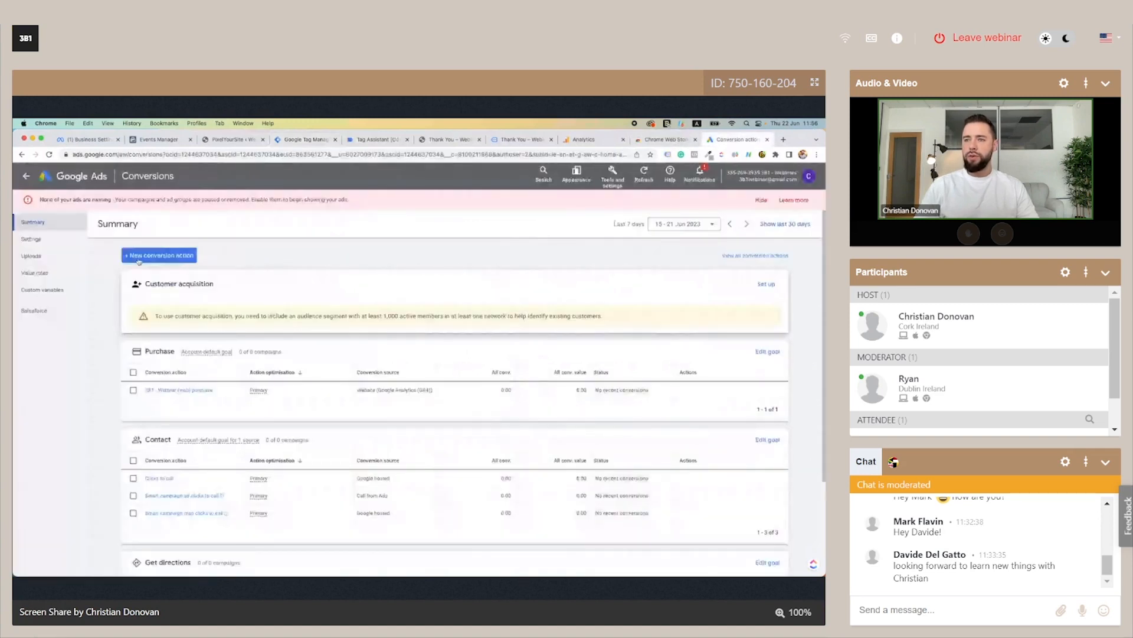
{"action": "left_click", "coordinate": [157, 257]}
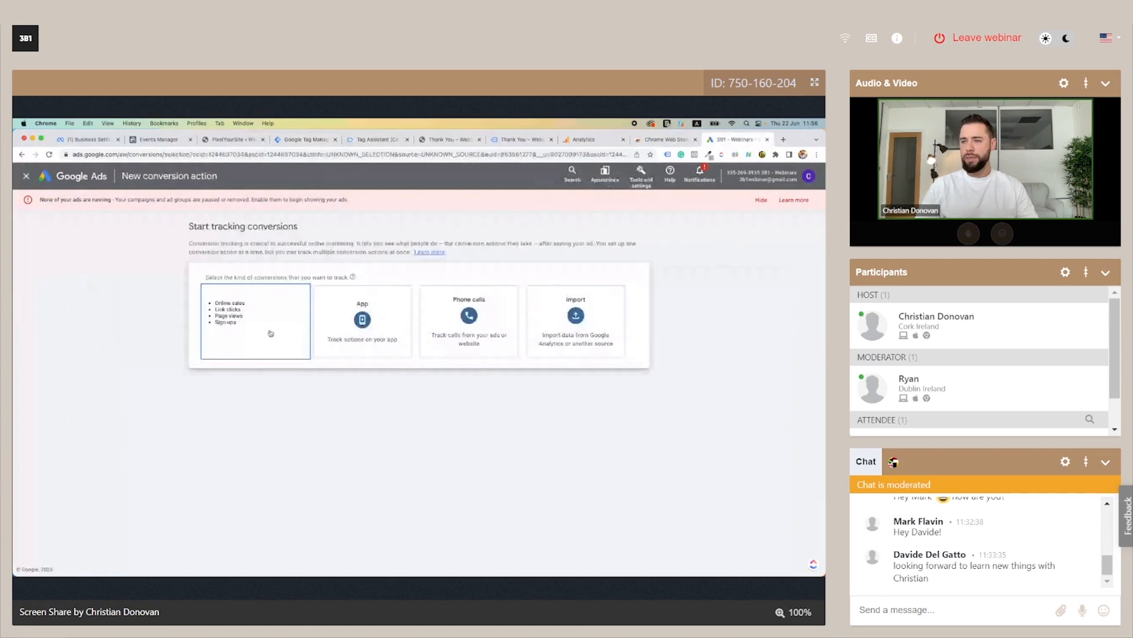
{"action": "left_click", "coordinate": [270, 333]}
Step: Copy the webinar site's home page address, enter it as the website domain in Google Ads and scan it
{"action": "left_click", "coordinate": [301, 325]}
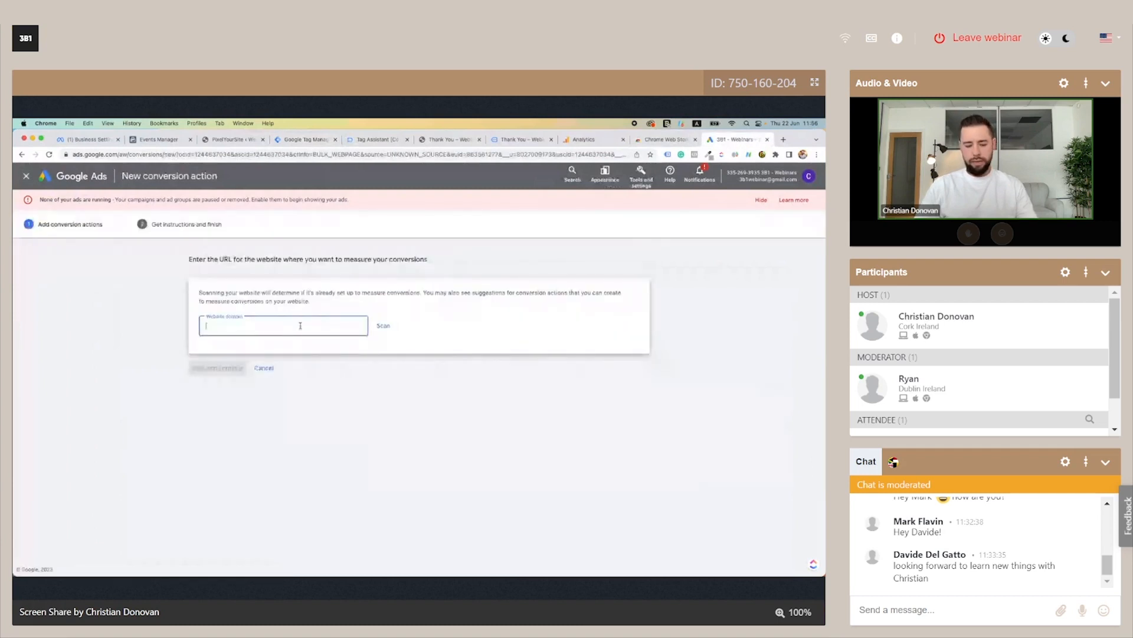
{"action": "type", "text": "<script> fbq('trackCustom','REPLACE THIS TEXT', { }); </script>"}
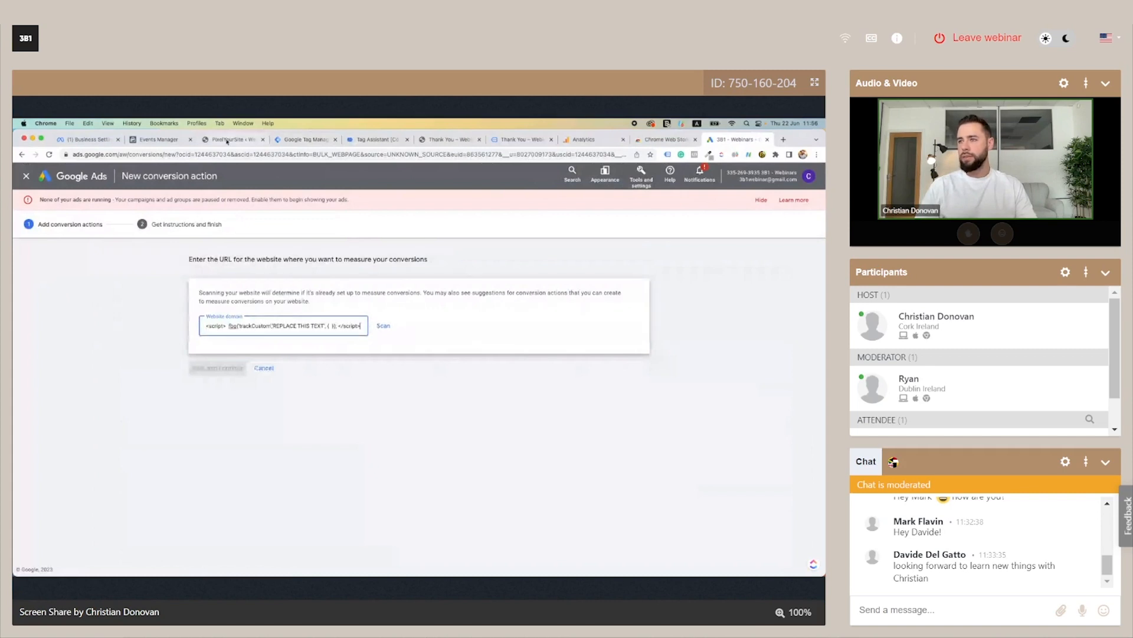
{"action": "left_click", "coordinate": [455, 140]}
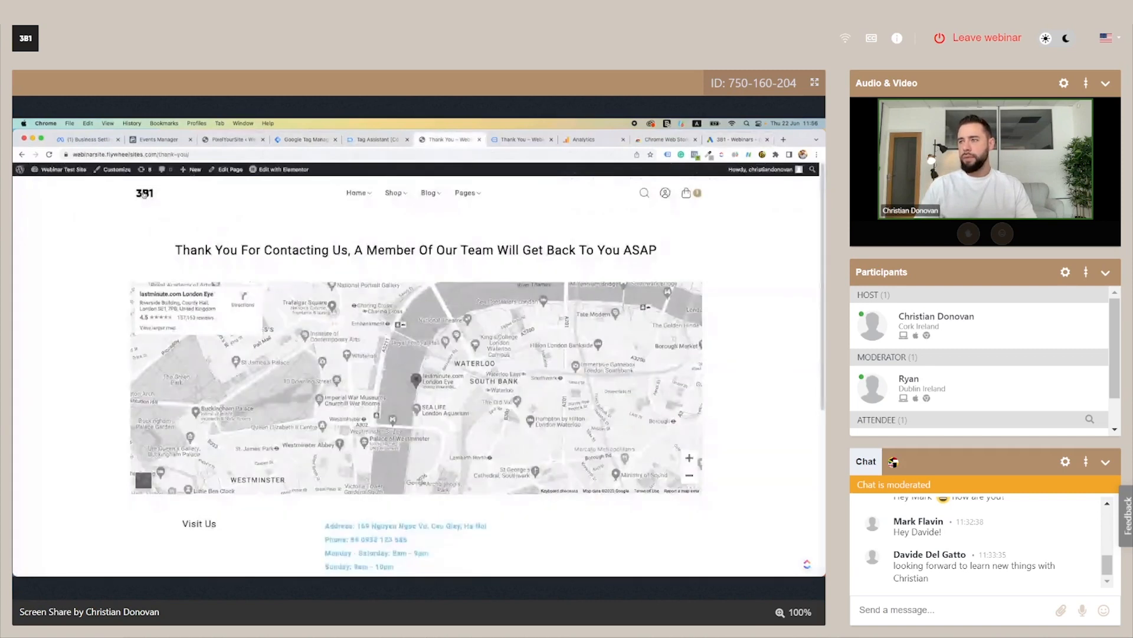
{"action": "left_click", "coordinate": [243, 155]}
{"action": "key", "text": "super+c"}
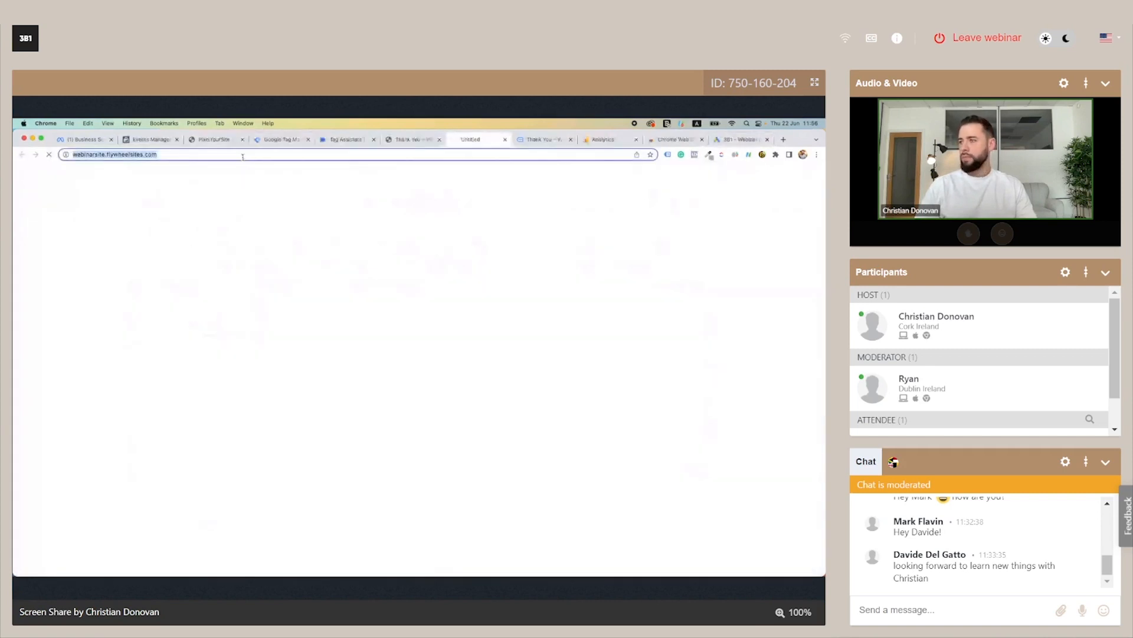
{"action": "left_click", "coordinate": [740, 139]}
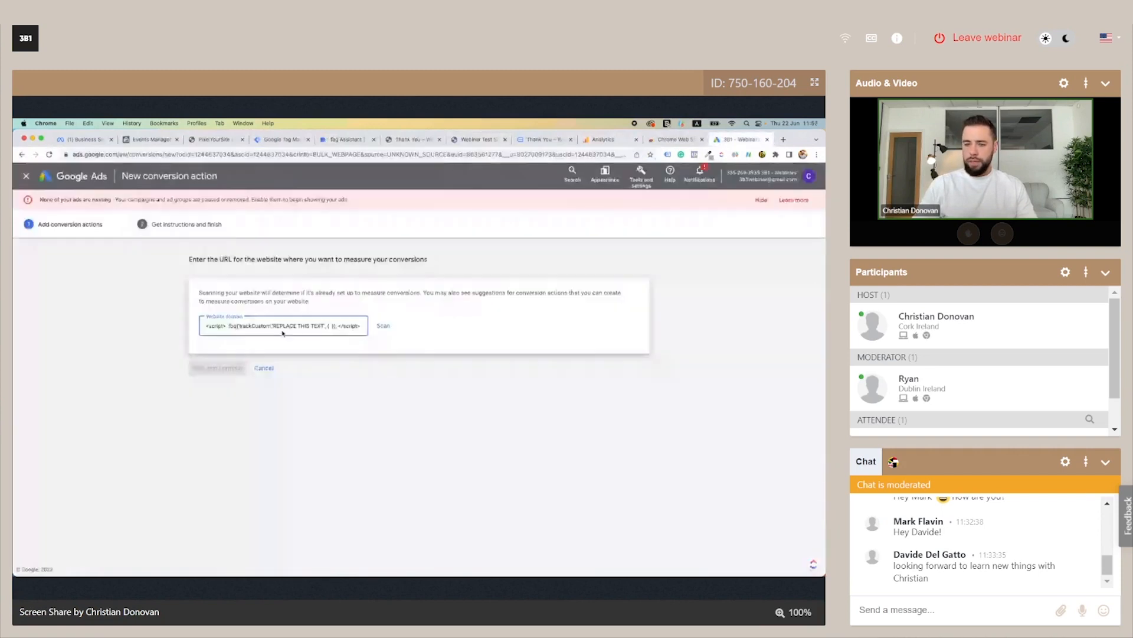
{"action": "triple_click", "coordinate": [286, 330]}
{"action": "key", "text": "super+v"}
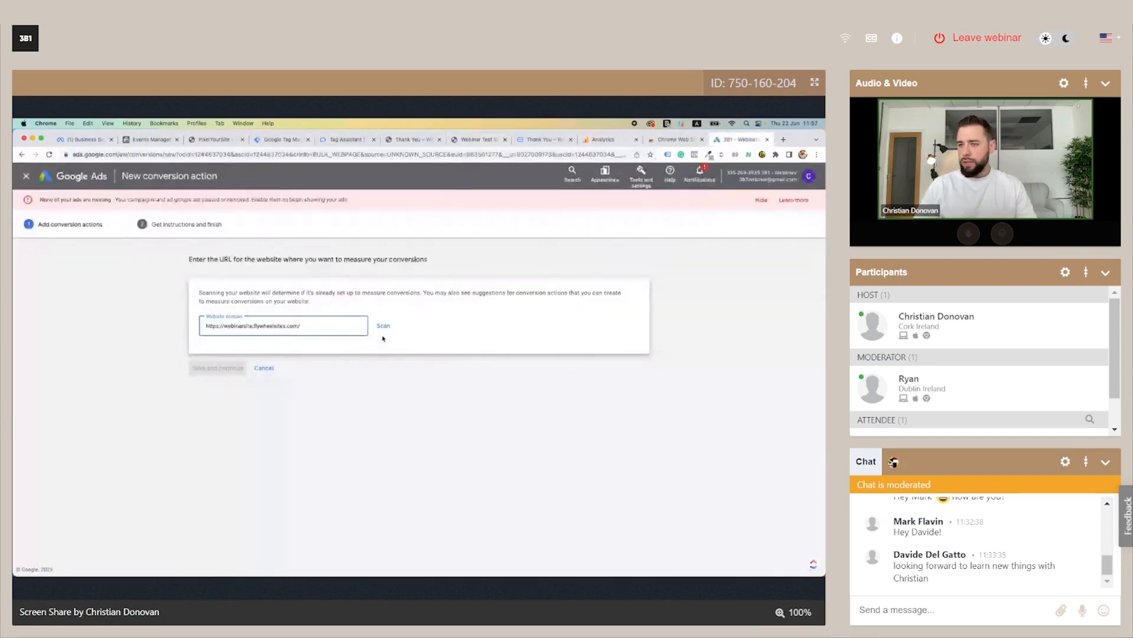
{"action": "left_click", "coordinate": [383, 326]}
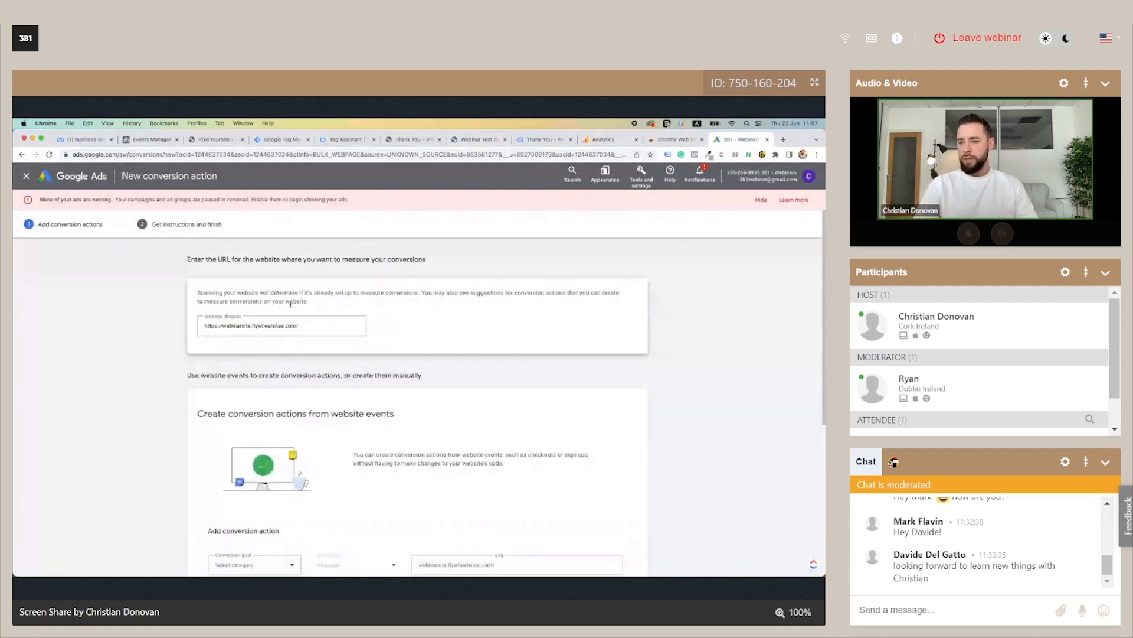
Step: Discard the website-event conversion form and start adding a conversion action manually using code
{"action": "scroll", "coordinate": [291, 303], "scroll_direction": "down", "scroll_amount": 5}
{"action": "scroll", "coordinate": [261, 394], "scroll_direction": "up", "scroll_amount": 1}
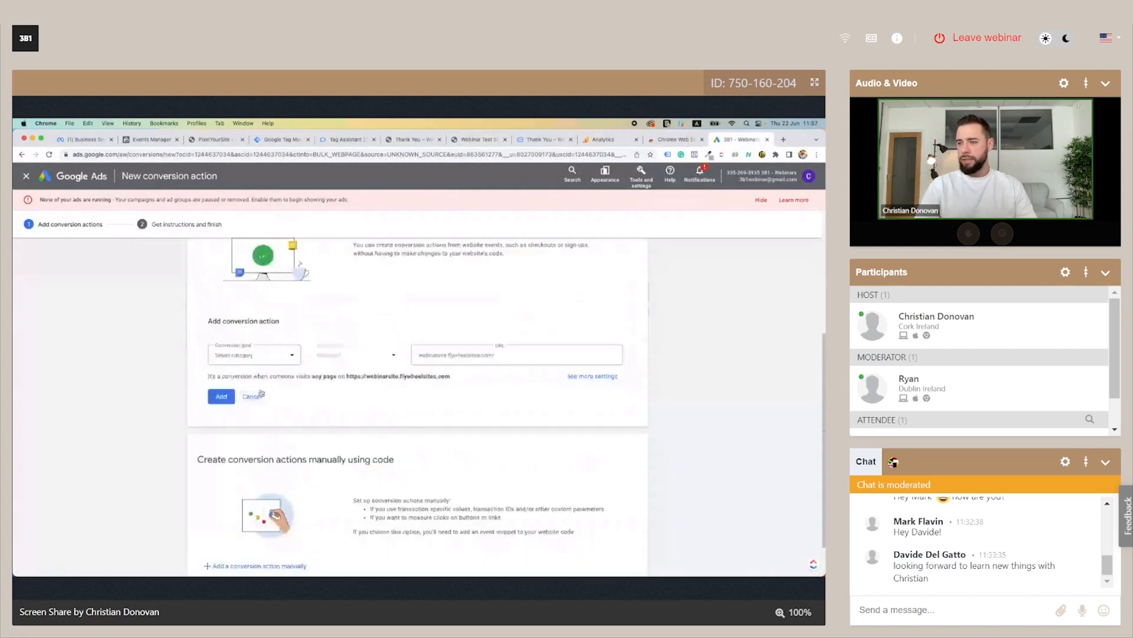
{"action": "left_click", "coordinate": [260, 394]}
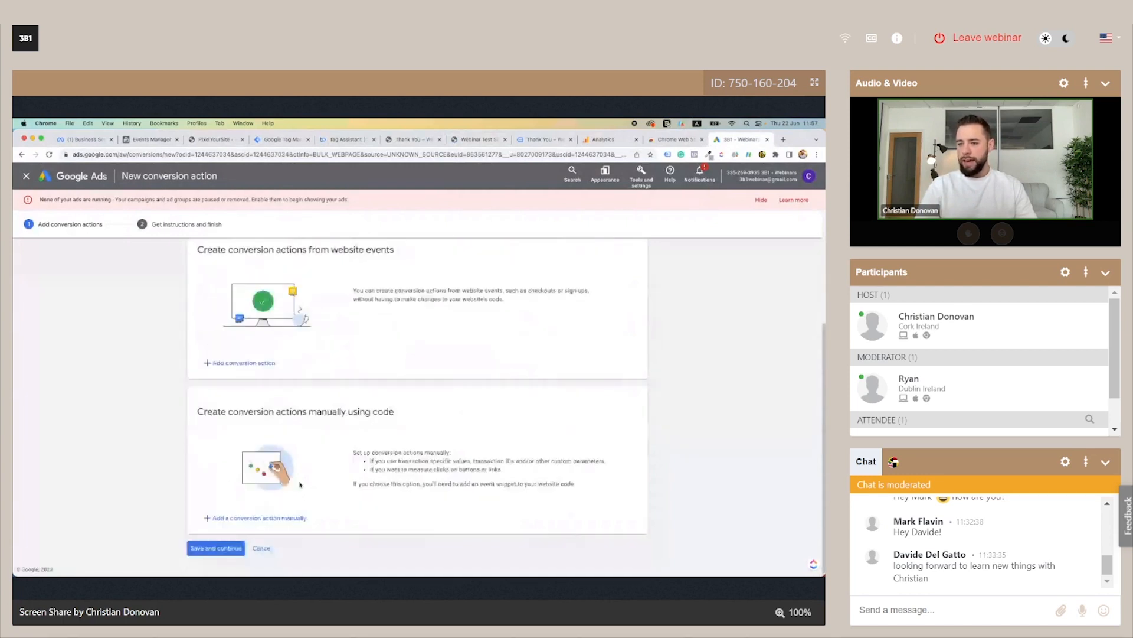
{"action": "left_click", "coordinate": [278, 519]}
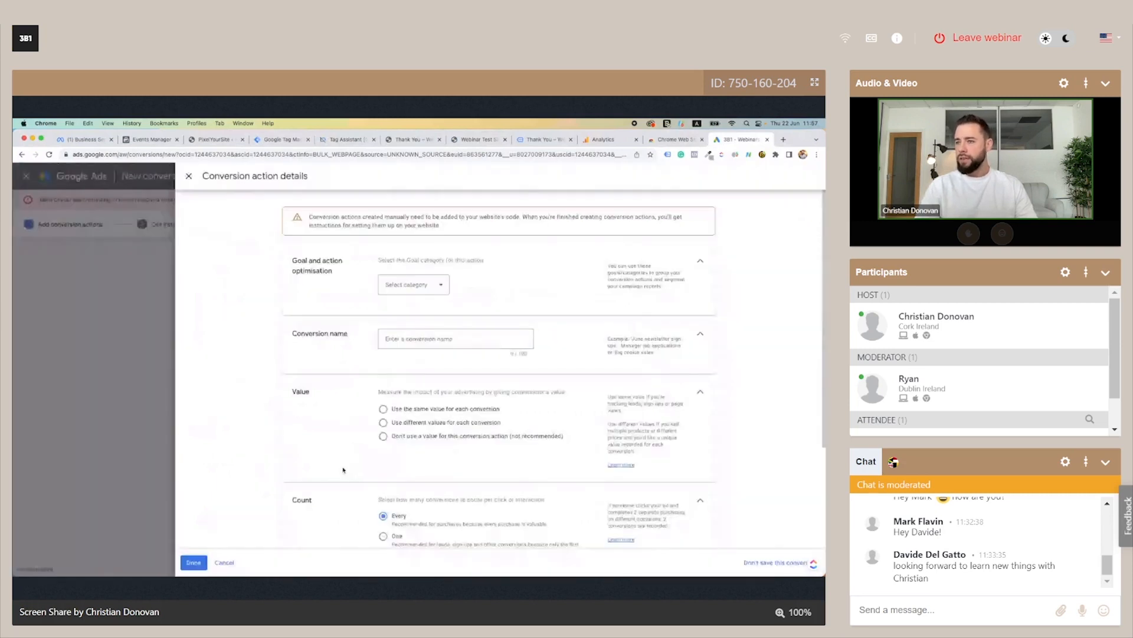
Step: Set the goal category to Submit lead form and name the conversion "Contact Form Fillout"
{"action": "left_click", "coordinate": [435, 286]}
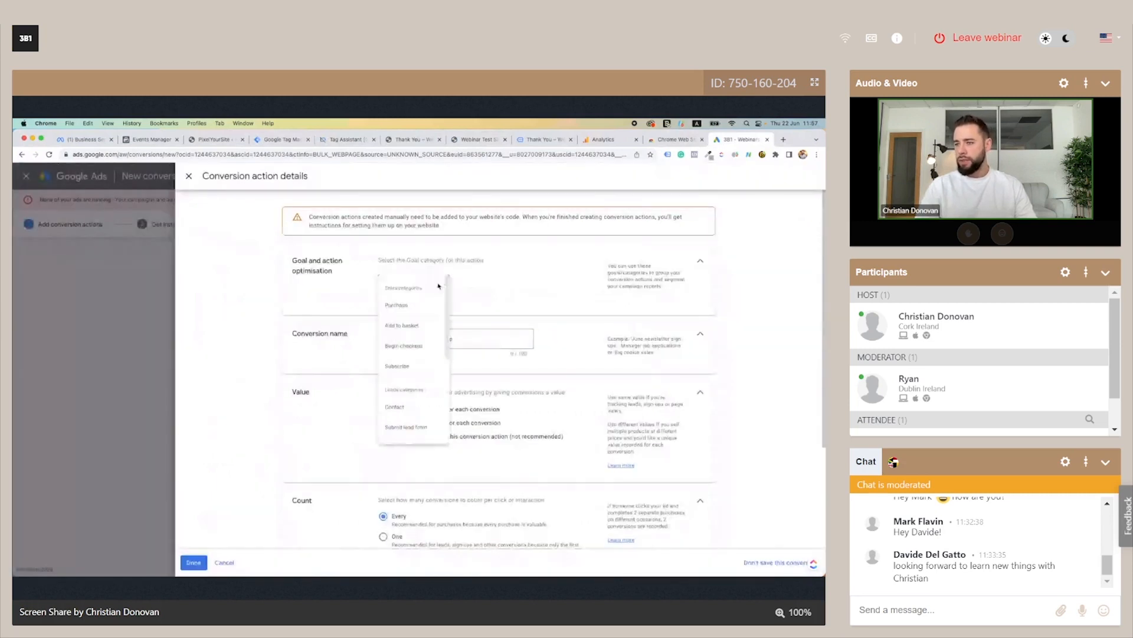
{"action": "scroll", "coordinate": [413, 341], "scroll_direction": "down", "scroll_amount": 1}
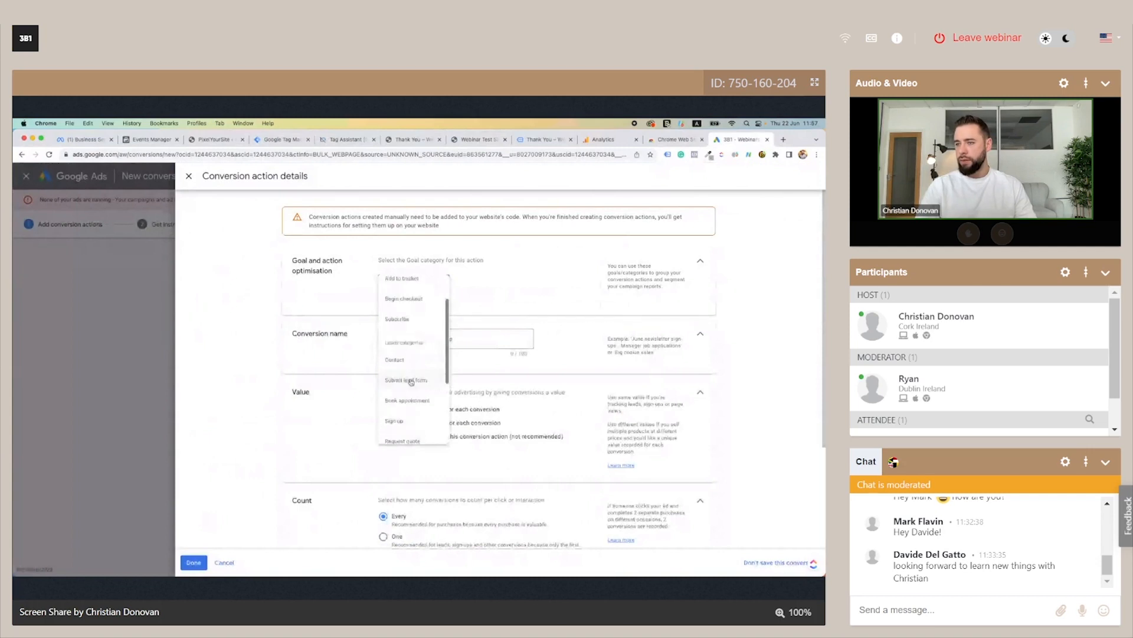
{"action": "left_click", "coordinate": [406, 406]}
{"action": "scroll", "coordinate": [486, 348], "scroll_direction": "down", "scroll_amount": 1}
{"action": "left_click", "coordinate": [452, 357]}
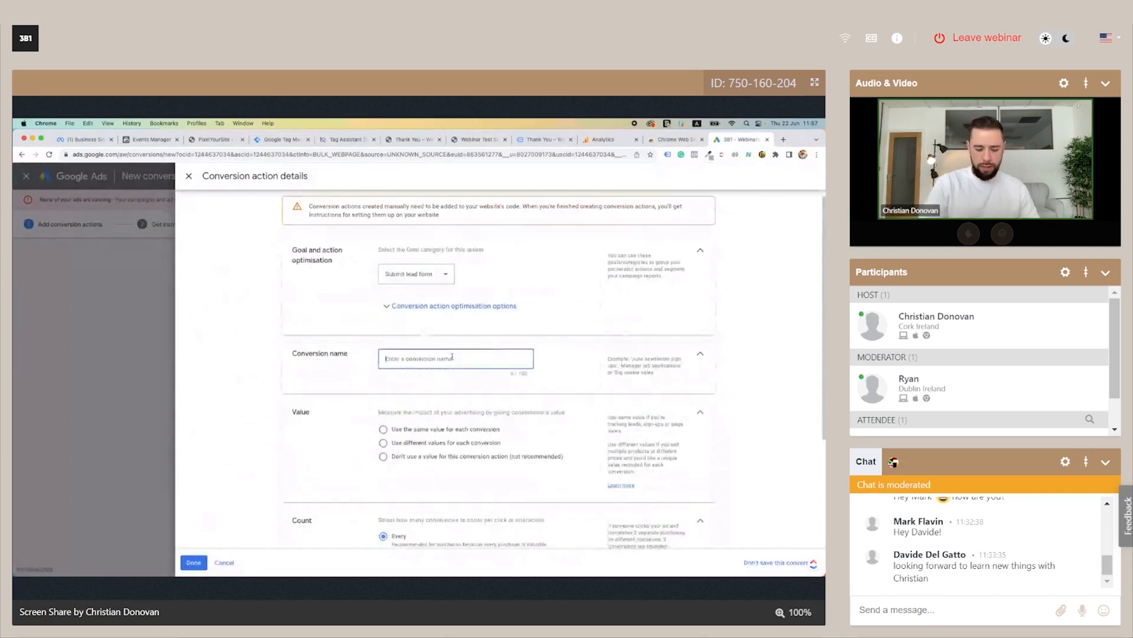
{"action": "type", "text": "Contact"}
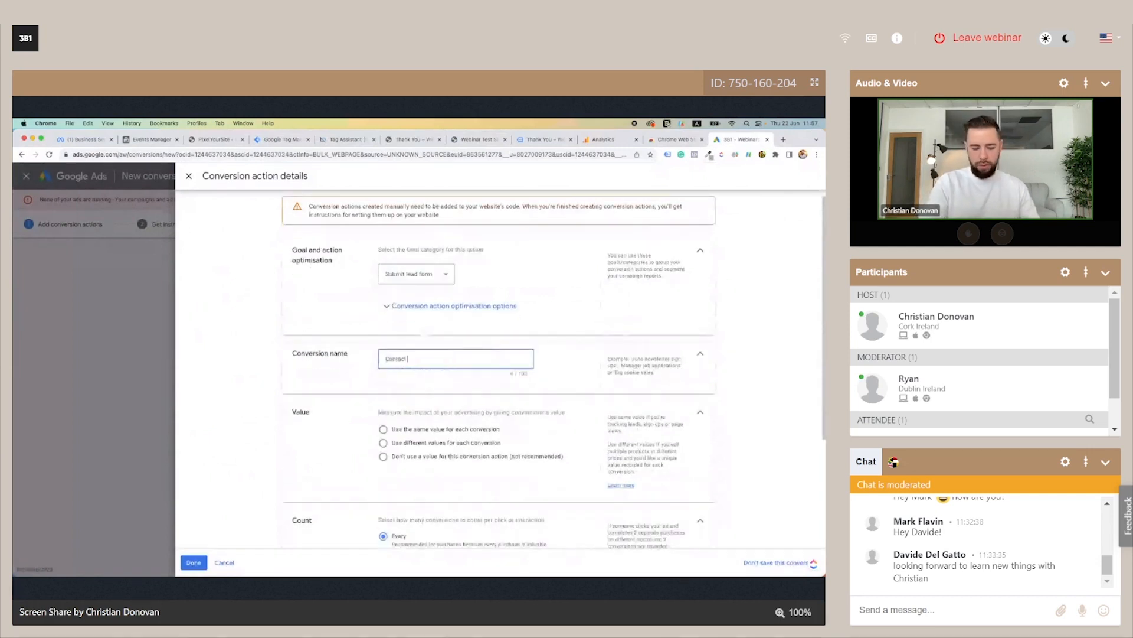
{"action": "type", "text": " Form Fillout"}
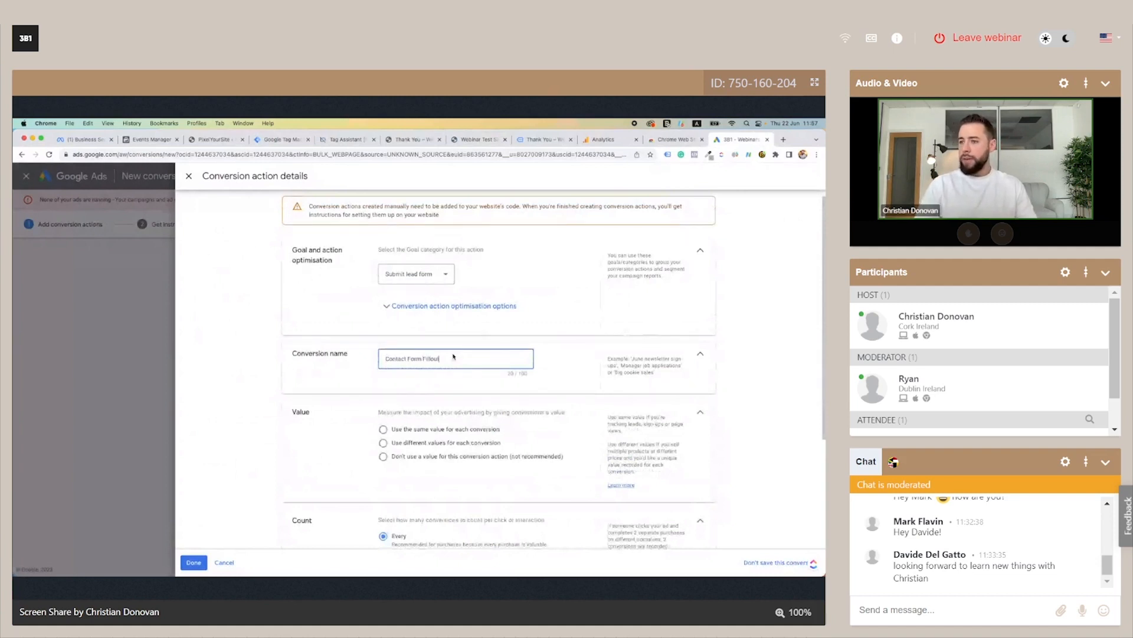
Step: Use the same value of 1 euro for each contact form conversion
{"action": "scroll", "coordinate": [475, 341], "scroll_direction": "down", "scroll_amount": 2}
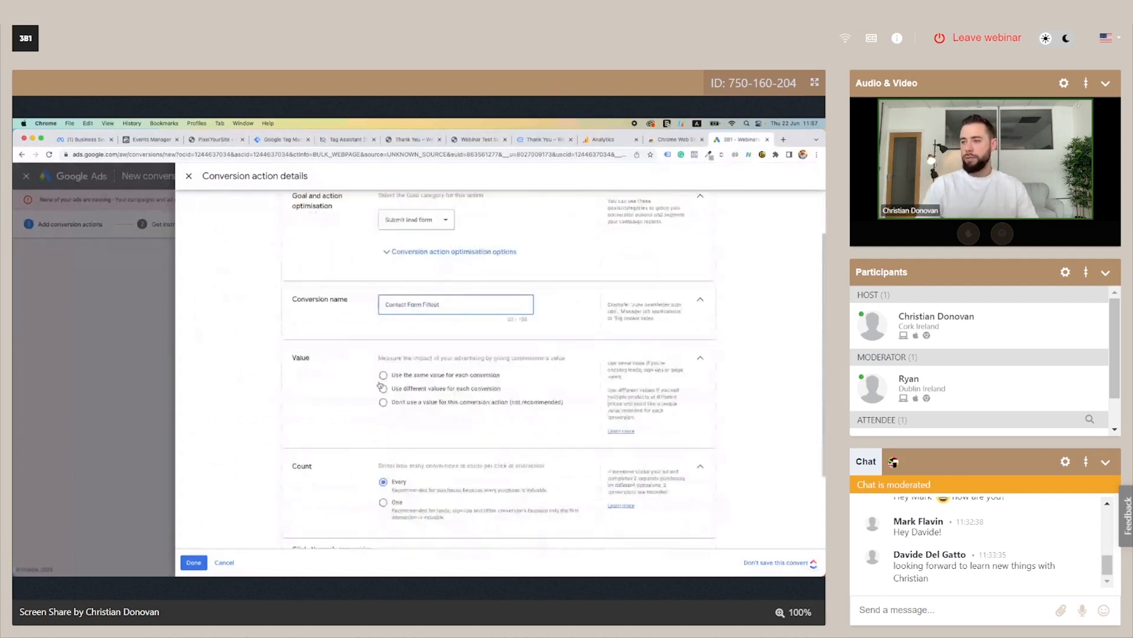
{"action": "left_click", "coordinate": [384, 375]}
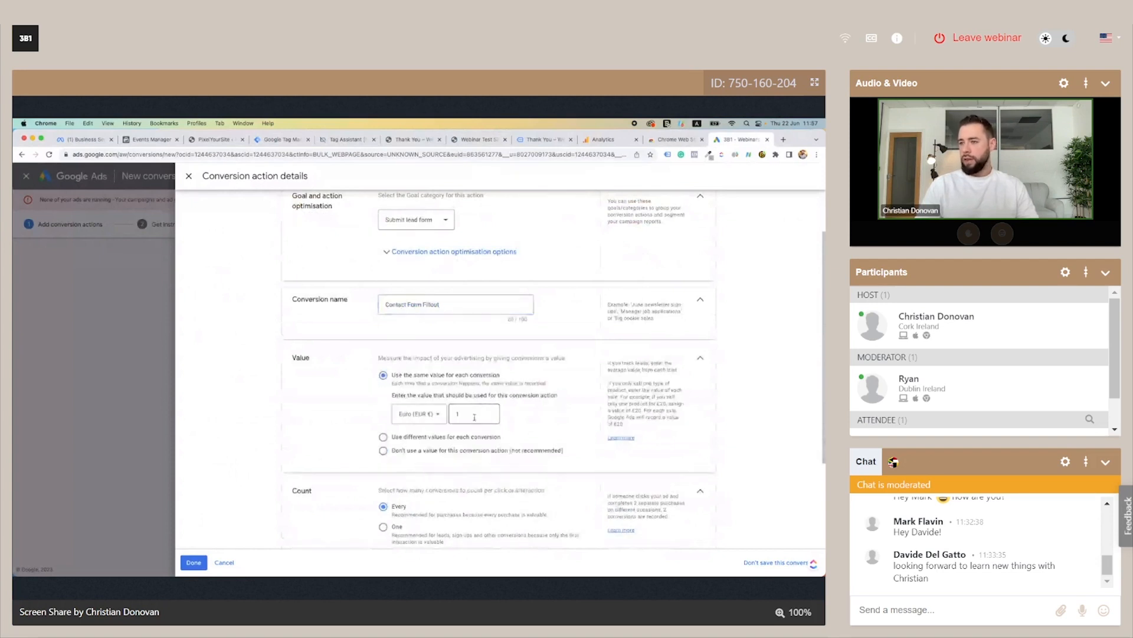
{"action": "scroll", "coordinate": [485, 410], "scroll_direction": "down", "scroll_amount": 1}
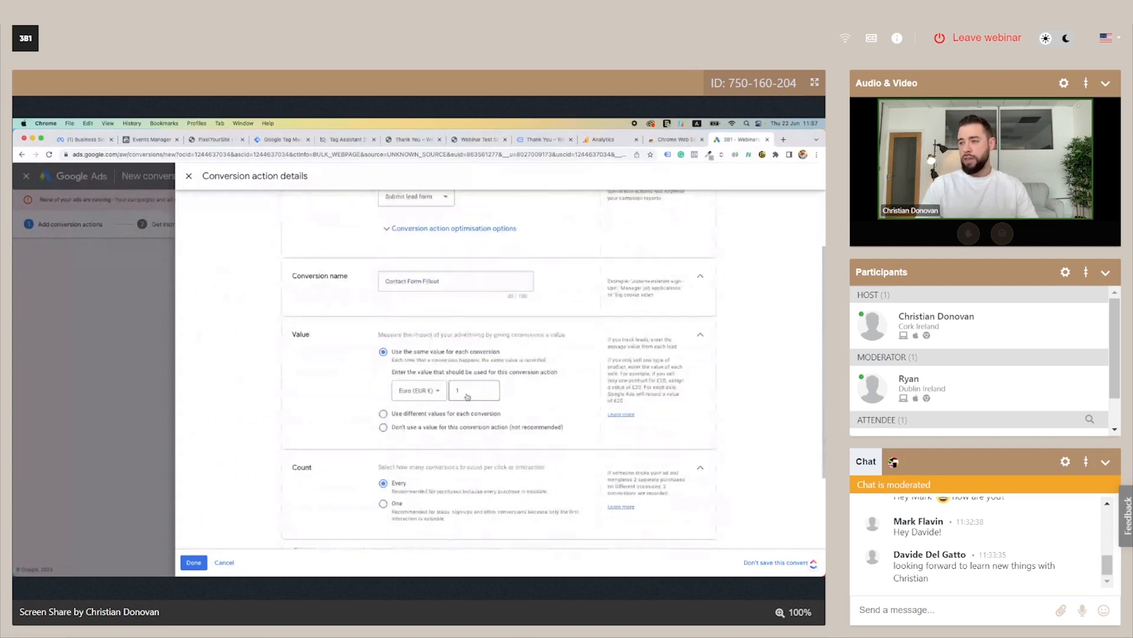
{"action": "scroll", "coordinate": [467, 397], "scroll_direction": "down", "scroll_amount": 1}
{"action": "left_click", "coordinate": [482, 380]}
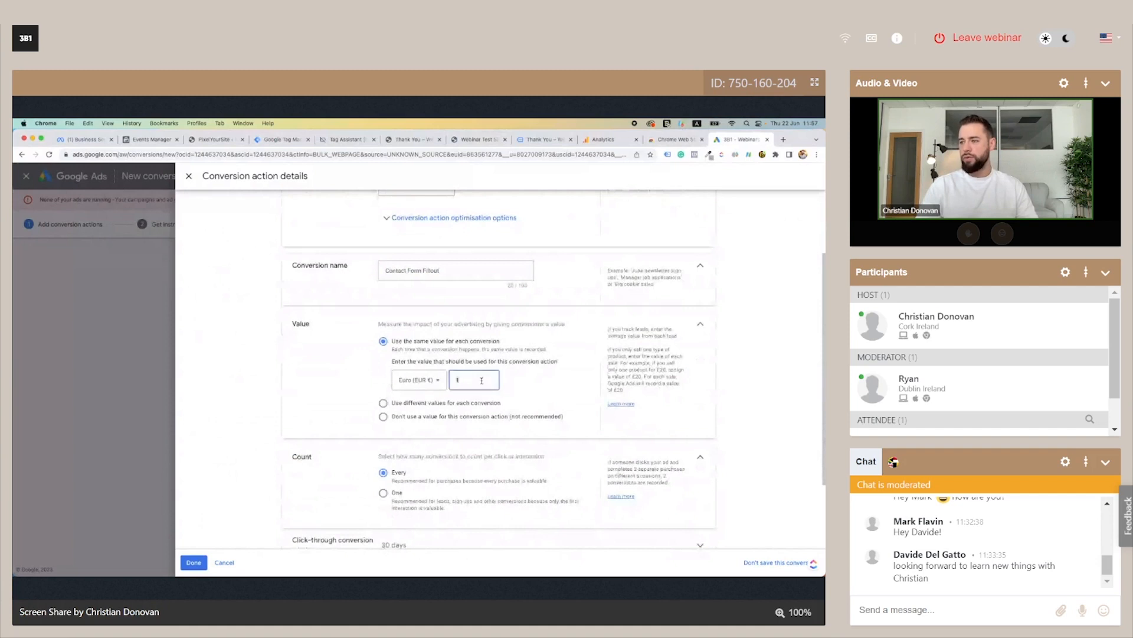
{"action": "left_click", "coordinate": [528, 361]}
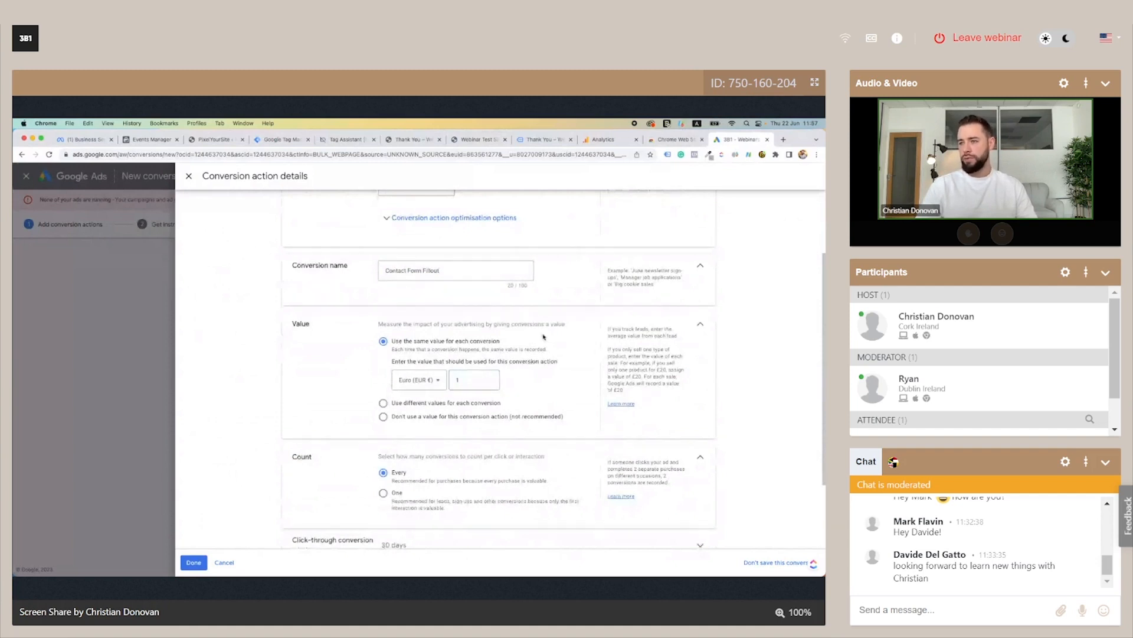
Step: Set the contact form conversion's count to One and finish its details
{"action": "scroll", "coordinate": [544, 336], "scroll_direction": "down", "scroll_amount": 2}
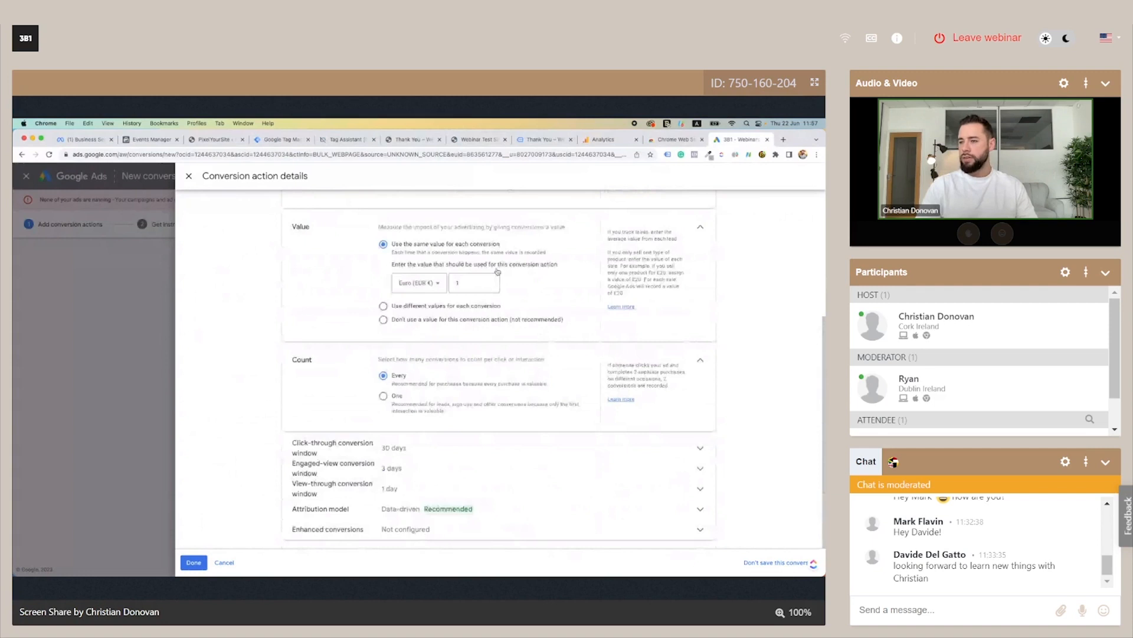
{"action": "left_click", "coordinate": [385, 396]}
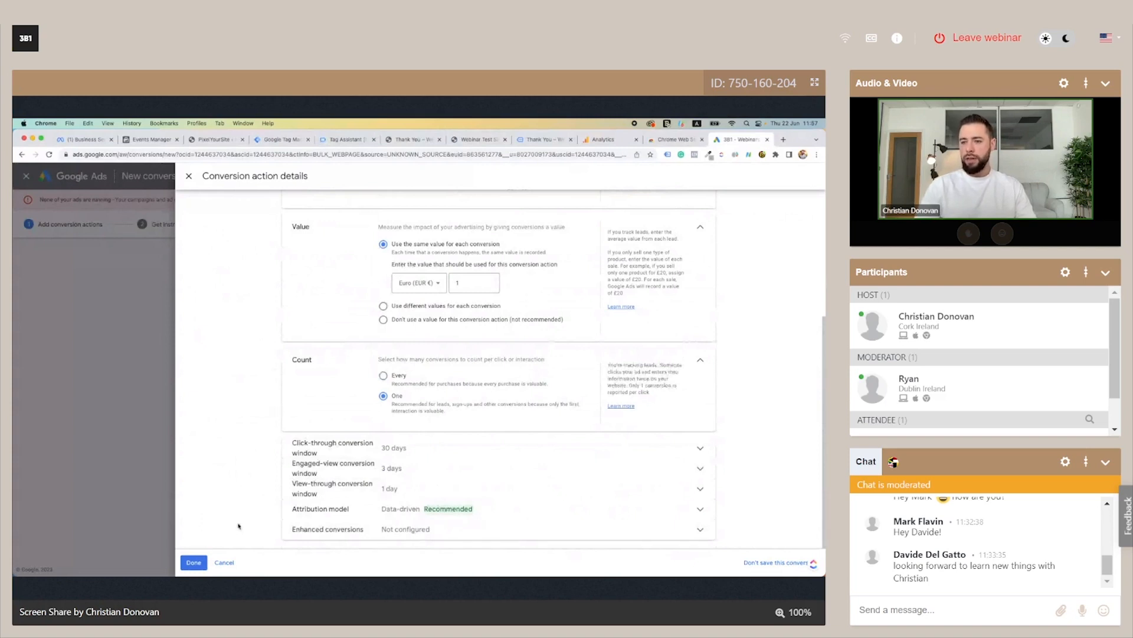
{"action": "left_click", "coordinate": [195, 563]}
Step: Add a second manual conversion action with Contact as its goal category
{"action": "scroll", "coordinate": [337, 436], "scroll_direction": "down", "scroll_amount": 2}
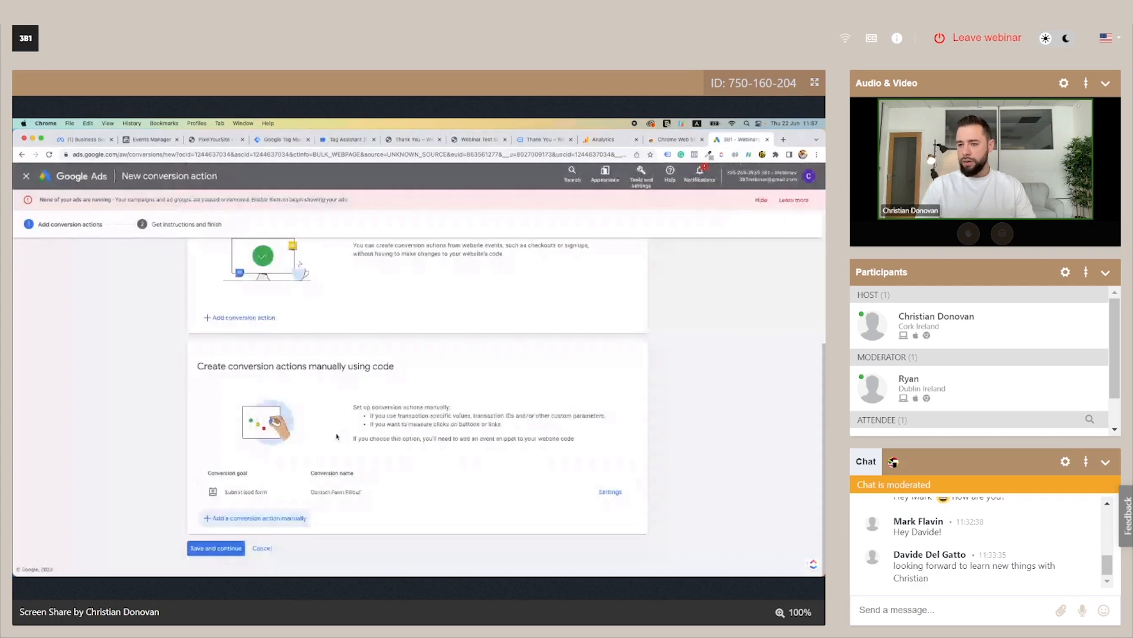
{"action": "left_click", "coordinate": [257, 518]}
{"action": "left_click", "coordinate": [413, 278]}
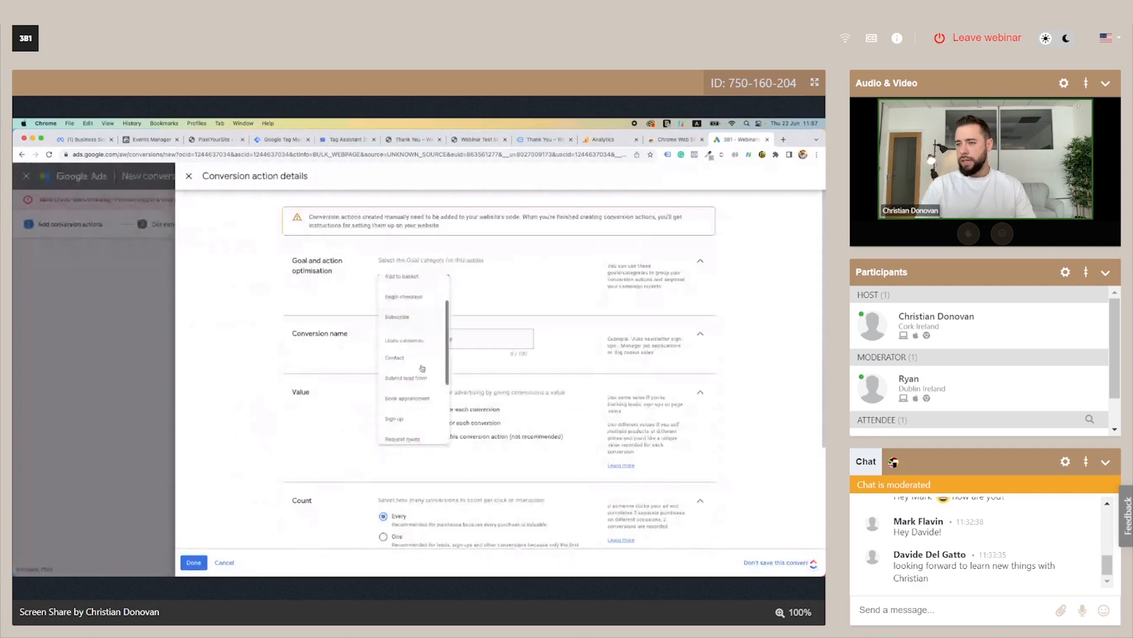
{"action": "scroll", "coordinate": [422, 367], "scroll_direction": "down", "scroll_amount": 3}
{"action": "scroll", "coordinate": [408, 354], "scroll_direction": "up", "scroll_amount": 2}
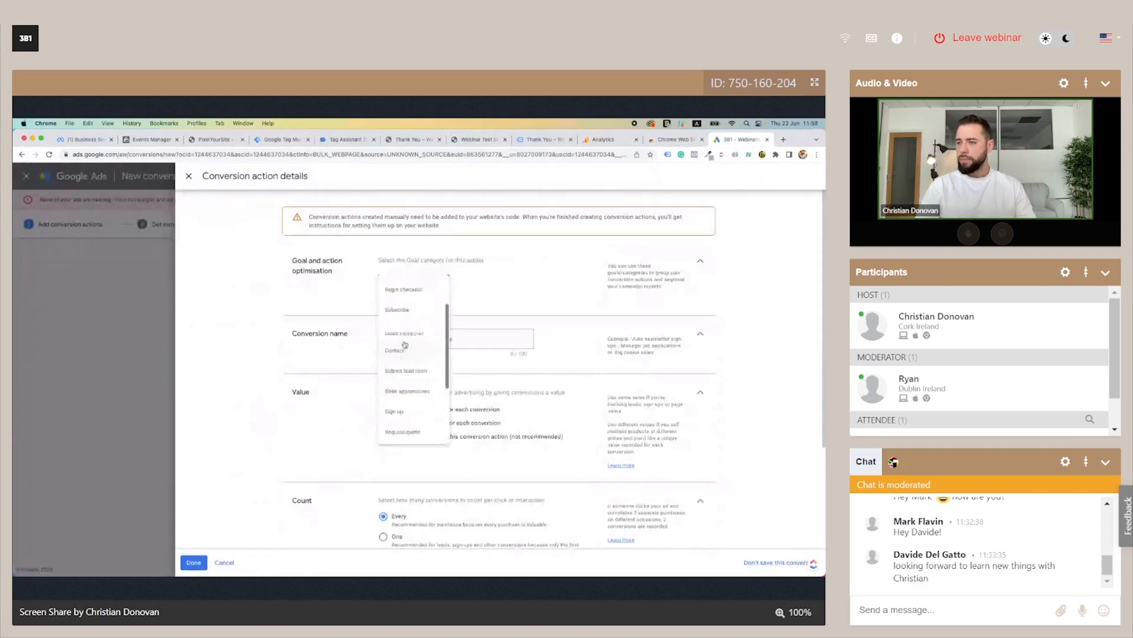
{"action": "left_click", "coordinate": [405, 350]}
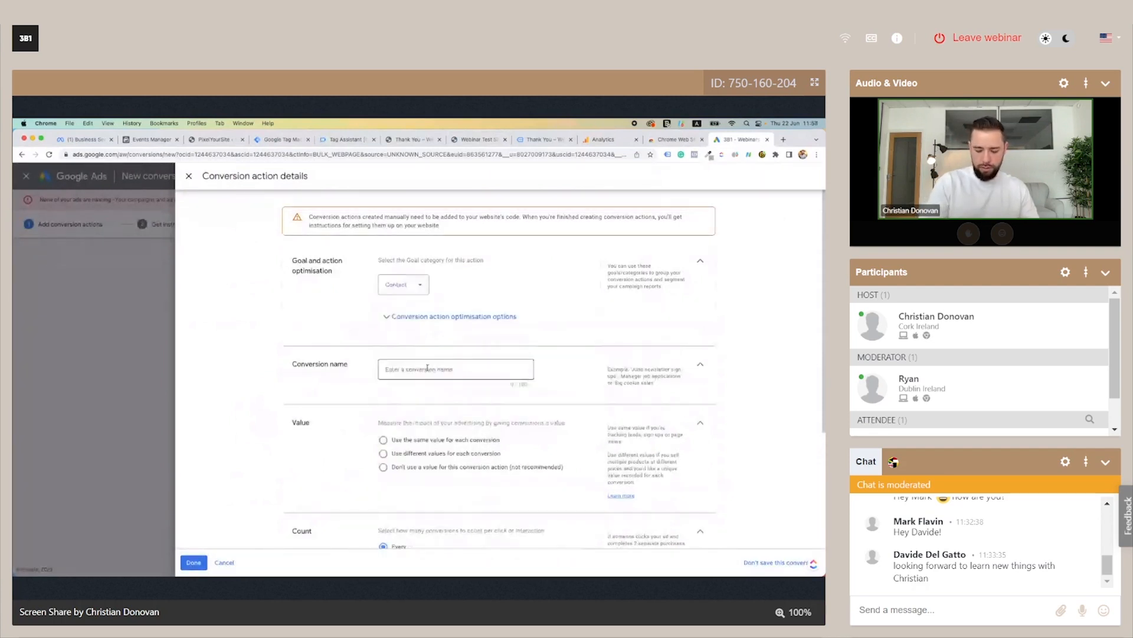
Step: Name the new contact conversion "Click To Call Website"
{"action": "left_click", "coordinate": [428, 368]}
{"action": "type", "text": "Click To Ca"}
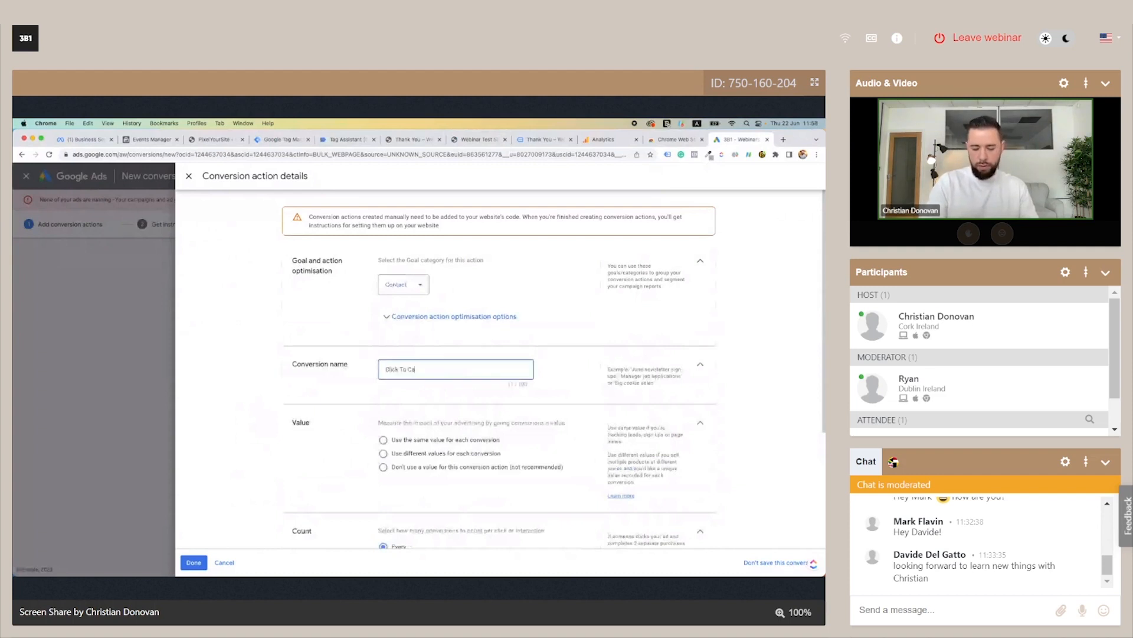
{"action": "type", "text": "ll Wh"}
{"action": "type", "text": "bsite"}
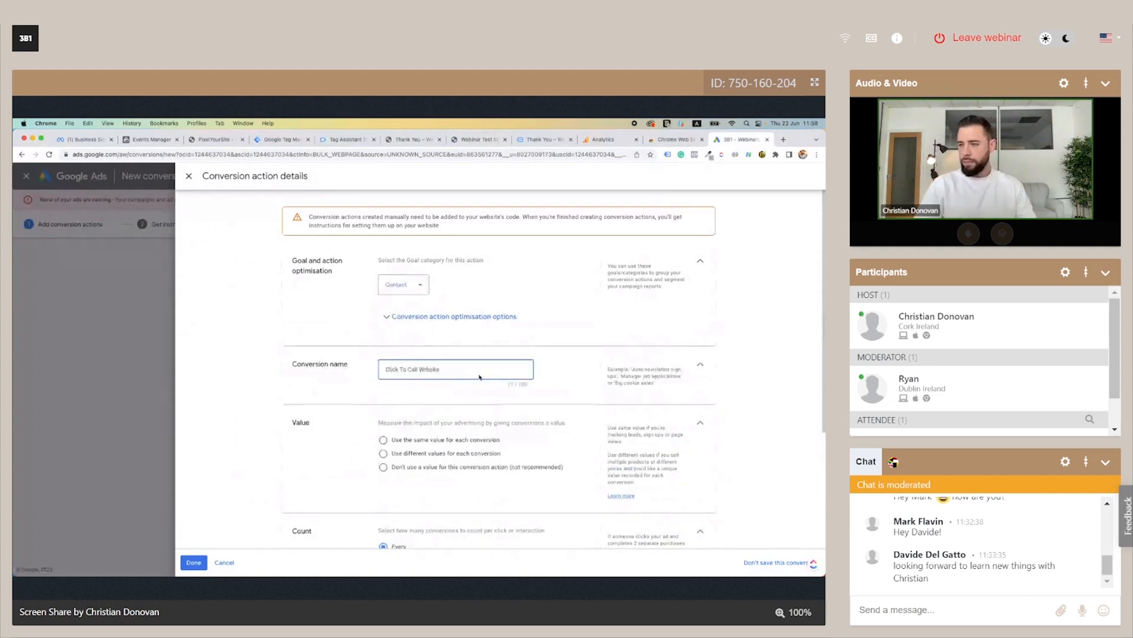
{"action": "key", "text": "BackSpace"}
{"action": "key", "text": "BackSpace"}
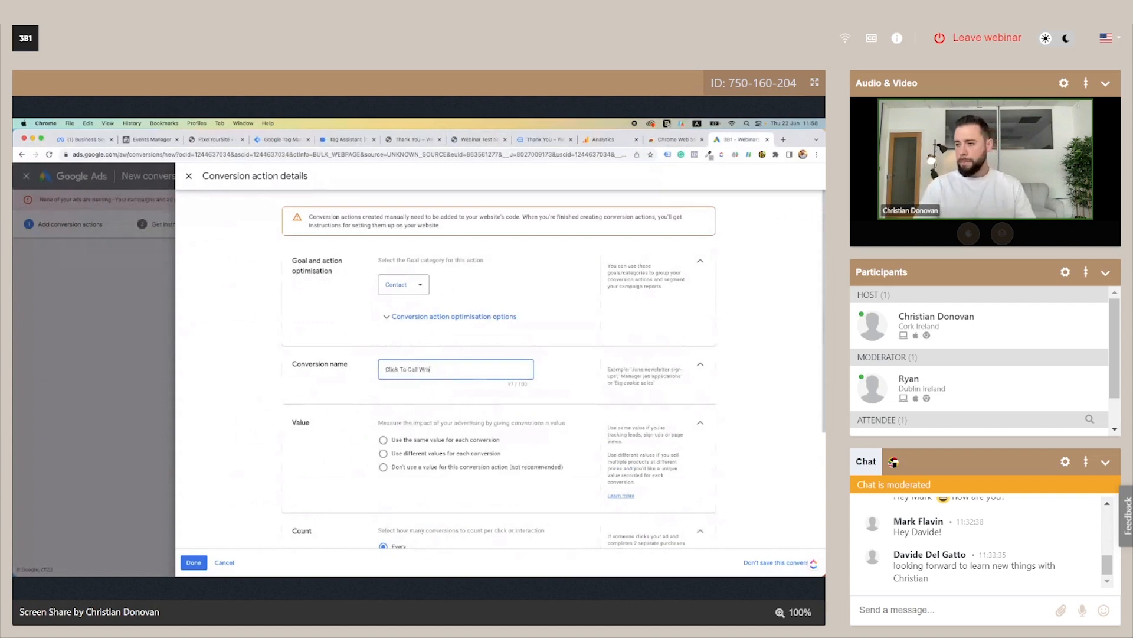
{"action": "type", "text": "site"}
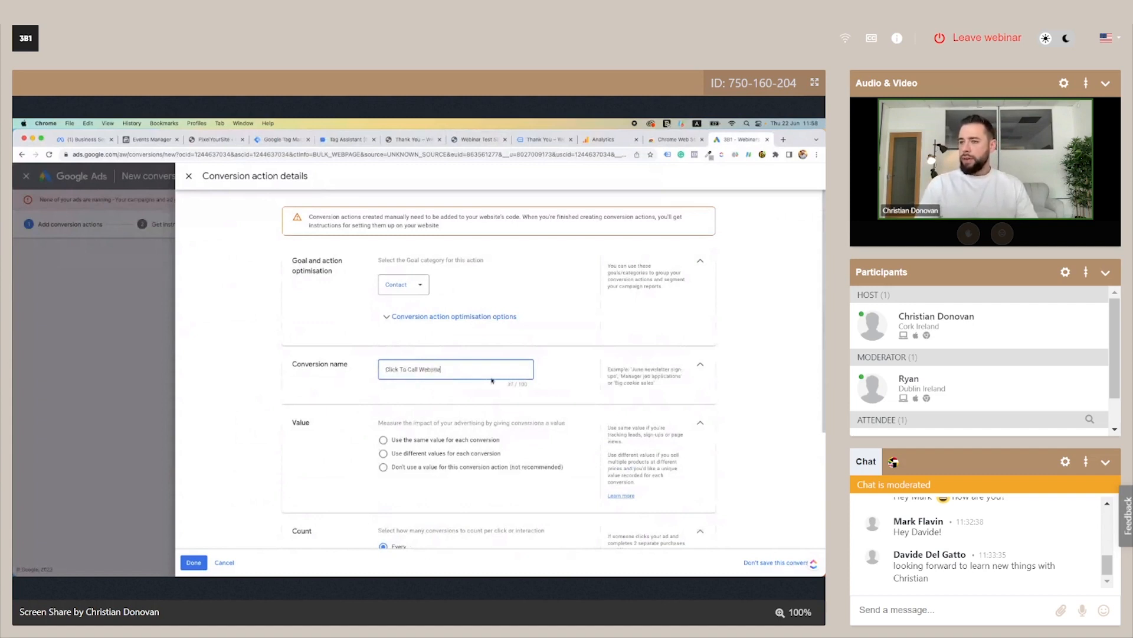
Step: Use the same value of 1 euro for each Click To Call Website conversion
{"action": "scroll", "coordinate": [492, 381], "scroll_direction": "down", "scroll_amount": 2}
{"action": "left_click", "coordinate": [384, 392]}
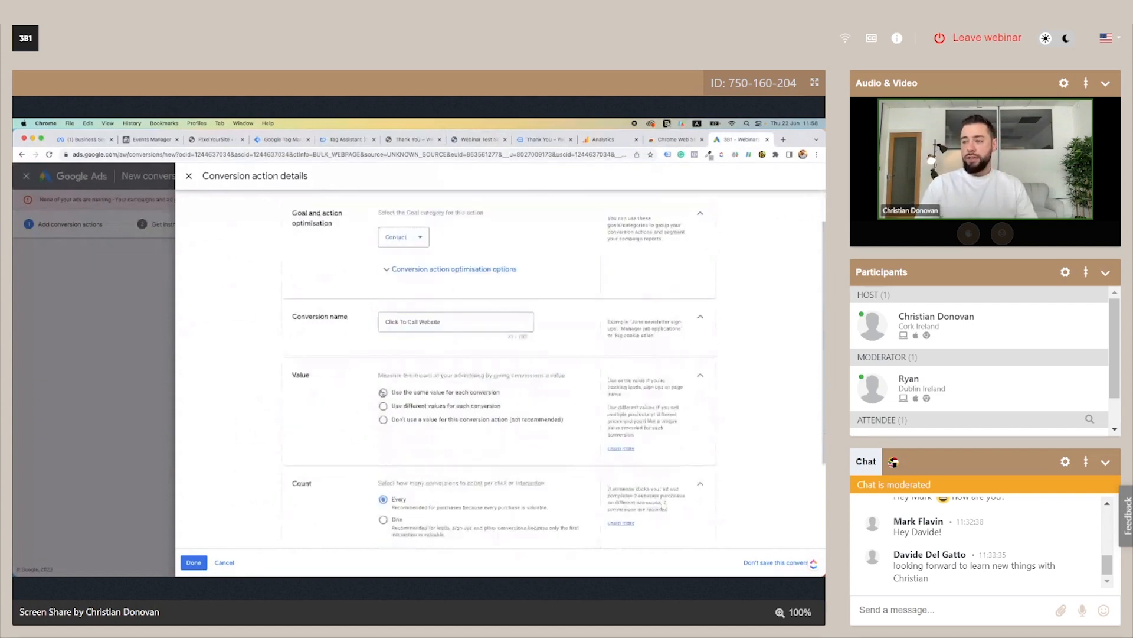
{"action": "scroll", "coordinate": [517, 369], "scroll_direction": "down", "scroll_amount": 2}
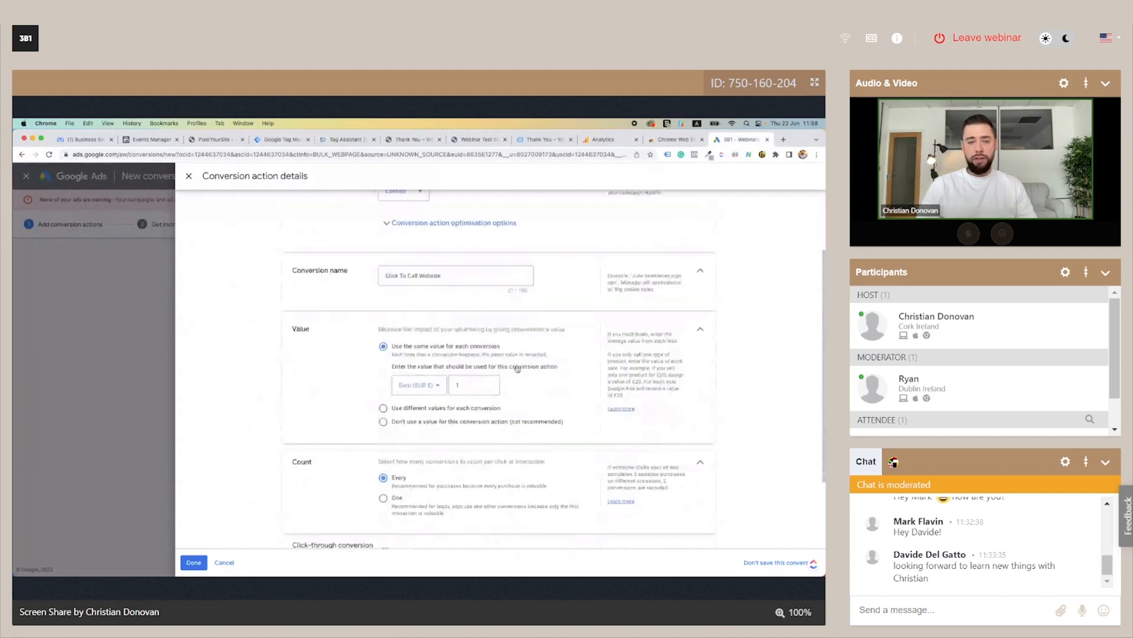
{"action": "scroll", "coordinate": [518, 369], "scroll_direction": "down", "scroll_amount": 1}
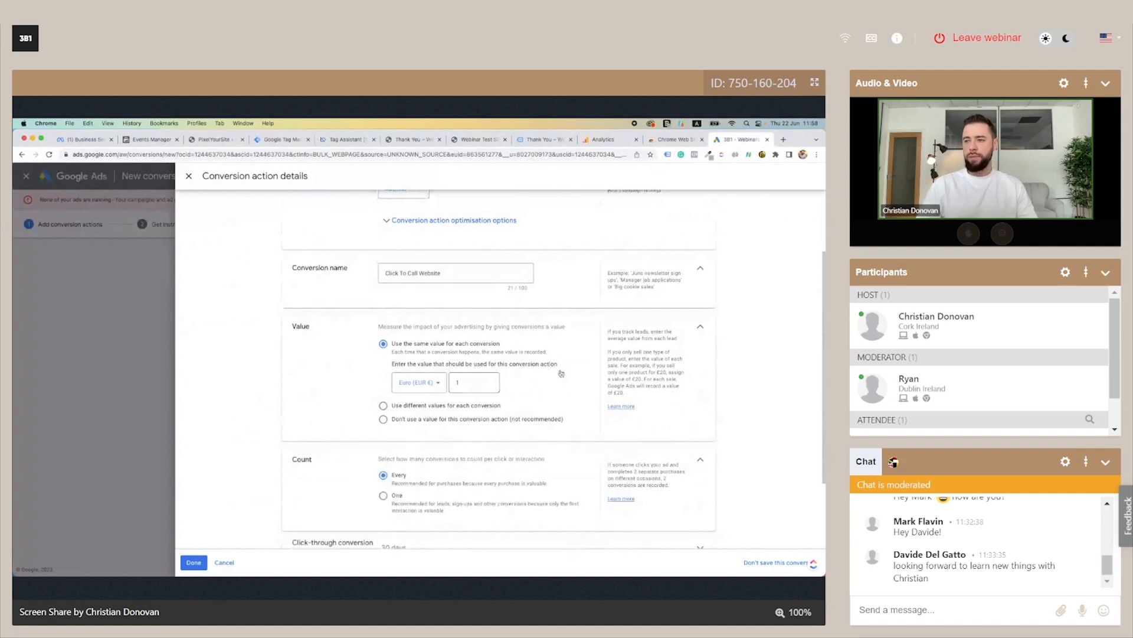
Step: Set the Click To Call Website conversion's count to One and finish its details
{"action": "scroll", "coordinate": [561, 373], "scroll_direction": "down", "scroll_amount": 2}
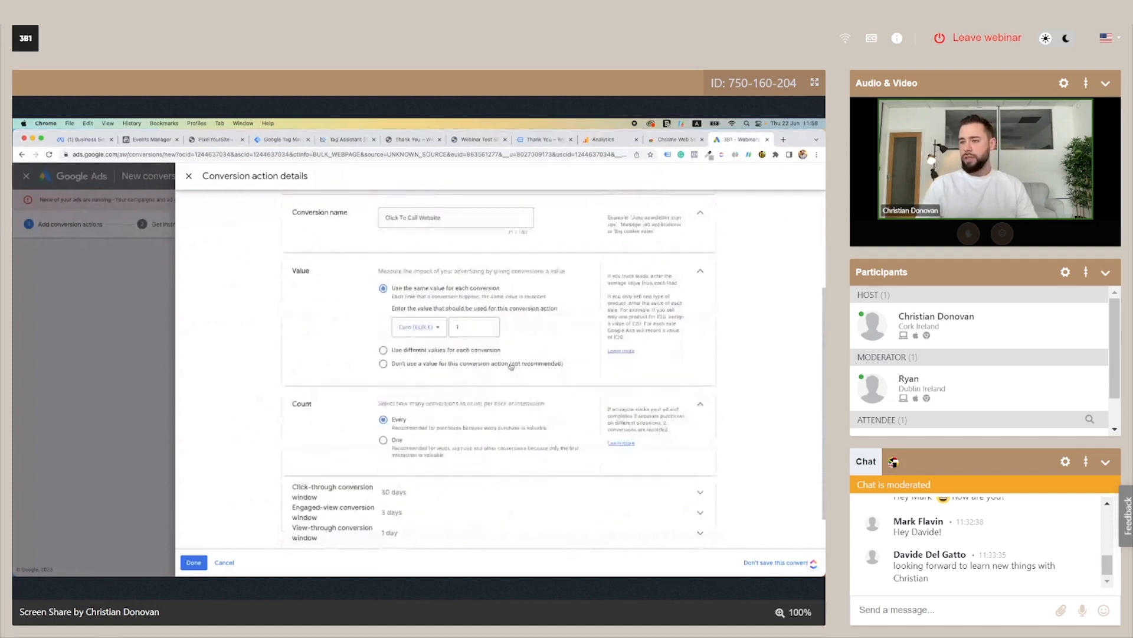
{"action": "scroll", "coordinate": [511, 366], "scroll_direction": "down", "scroll_amount": 2}
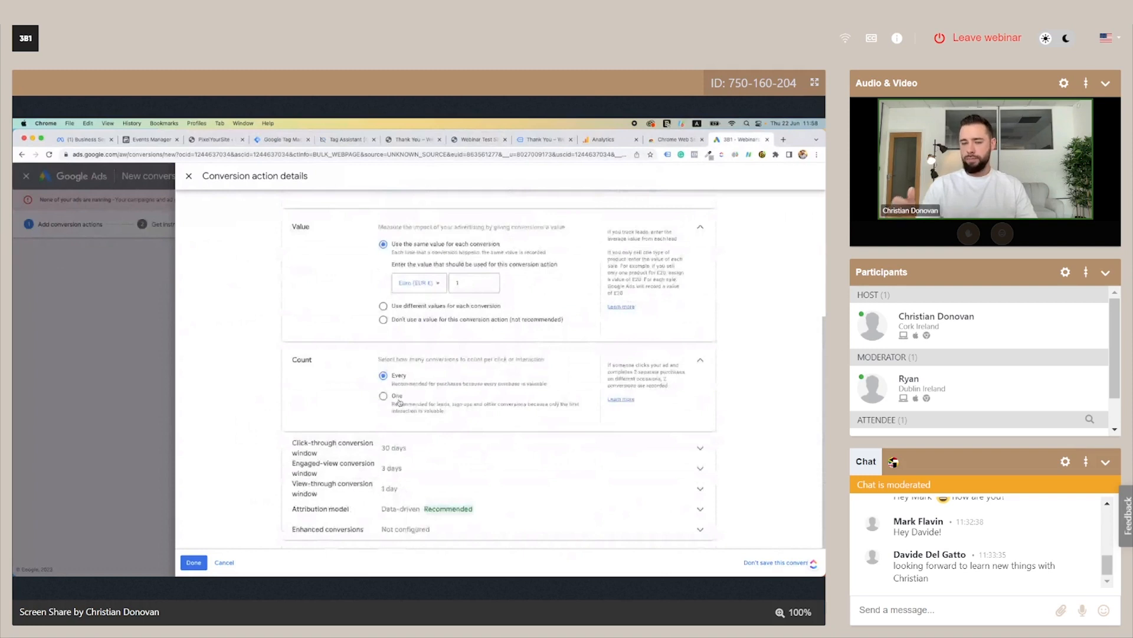
{"action": "left_click", "coordinate": [384, 396]}
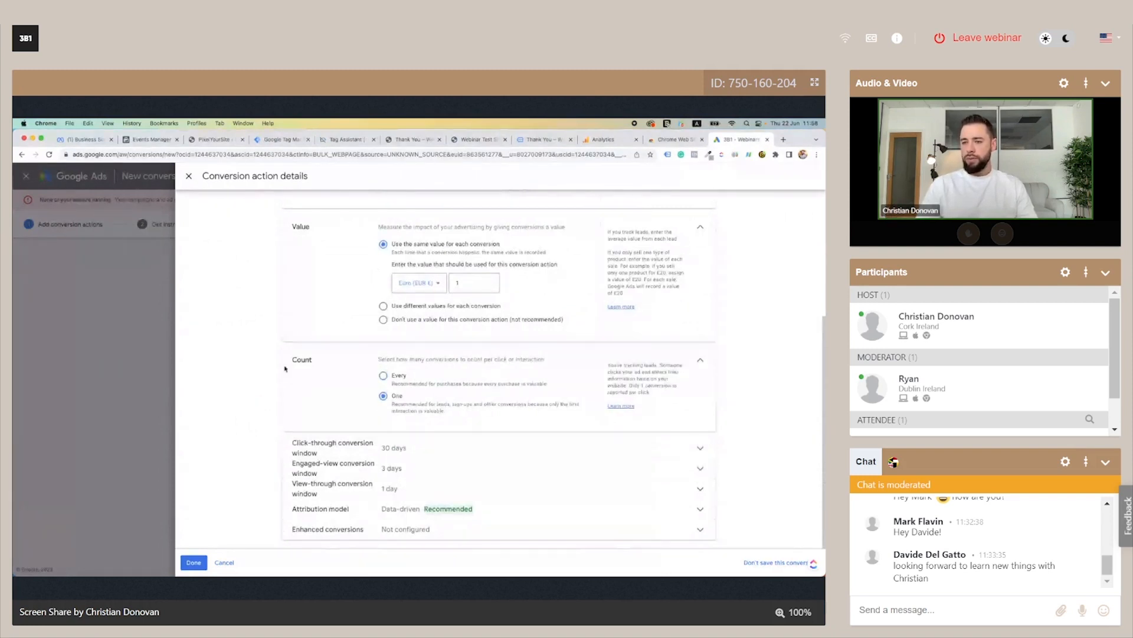
{"action": "left_click", "coordinate": [196, 564]}
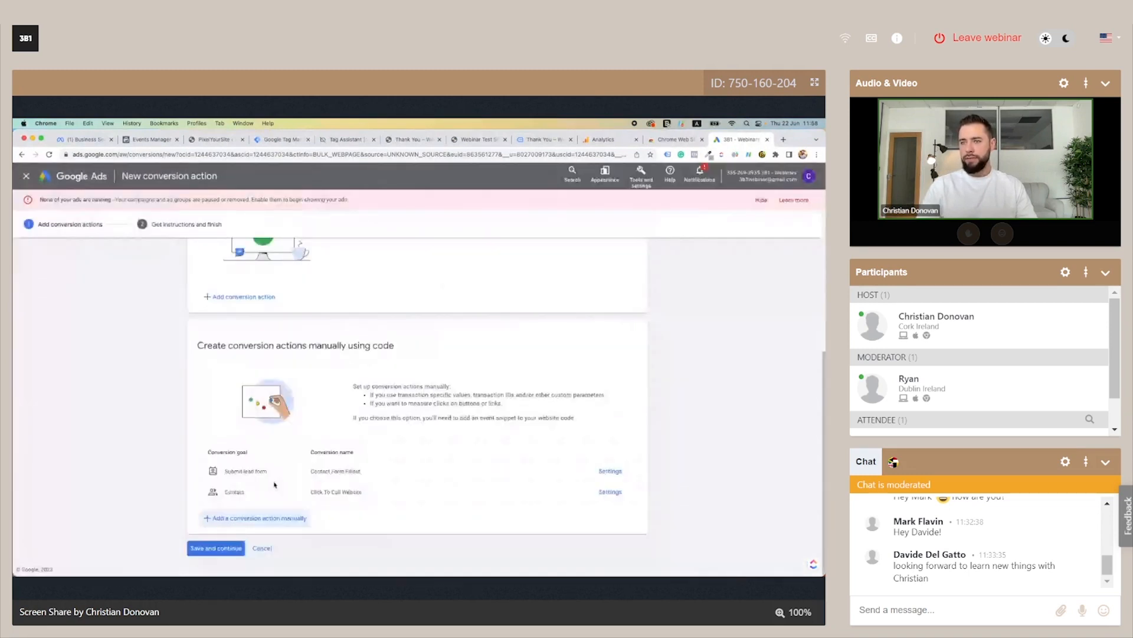
Step: Save both manual conversion actions and copy the conversion ID from the Google Tag Manager setup instructions
{"action": "left_click", "coordinate": [215, 549]}
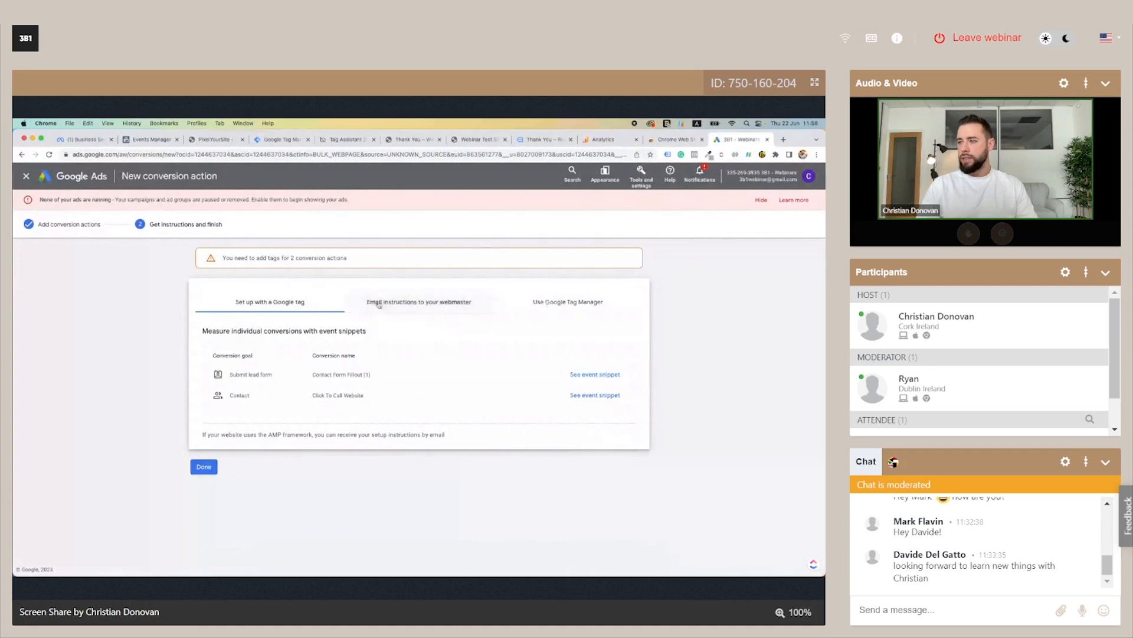
{"action": "left_click", "coordinate": [583, 303]}
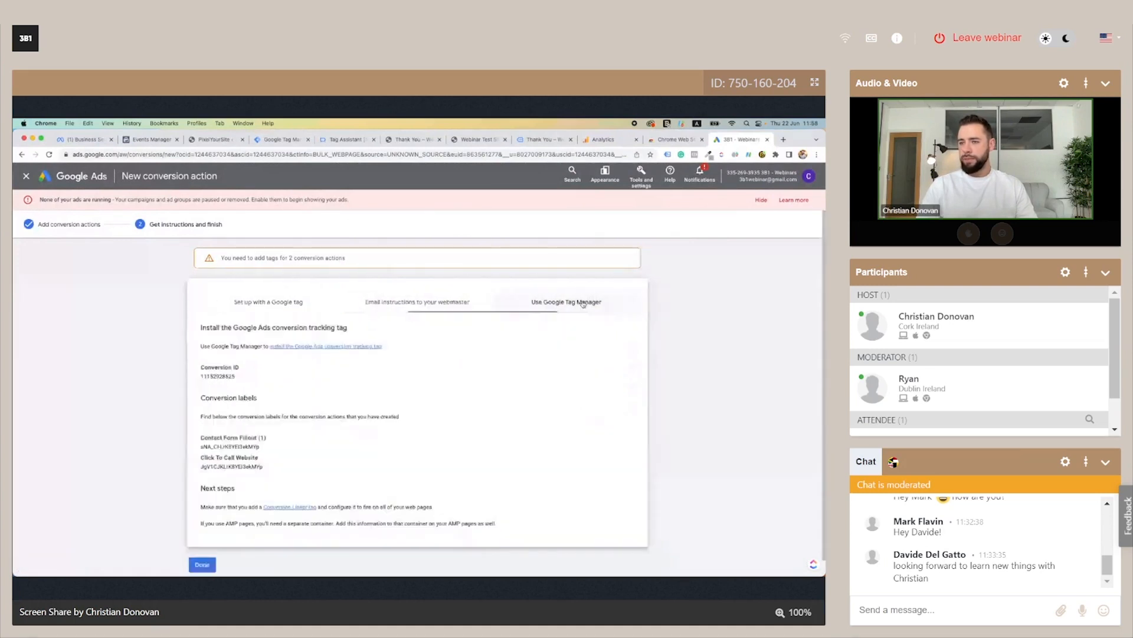
{"action": "right_click", "coordinate": [217, 376]}
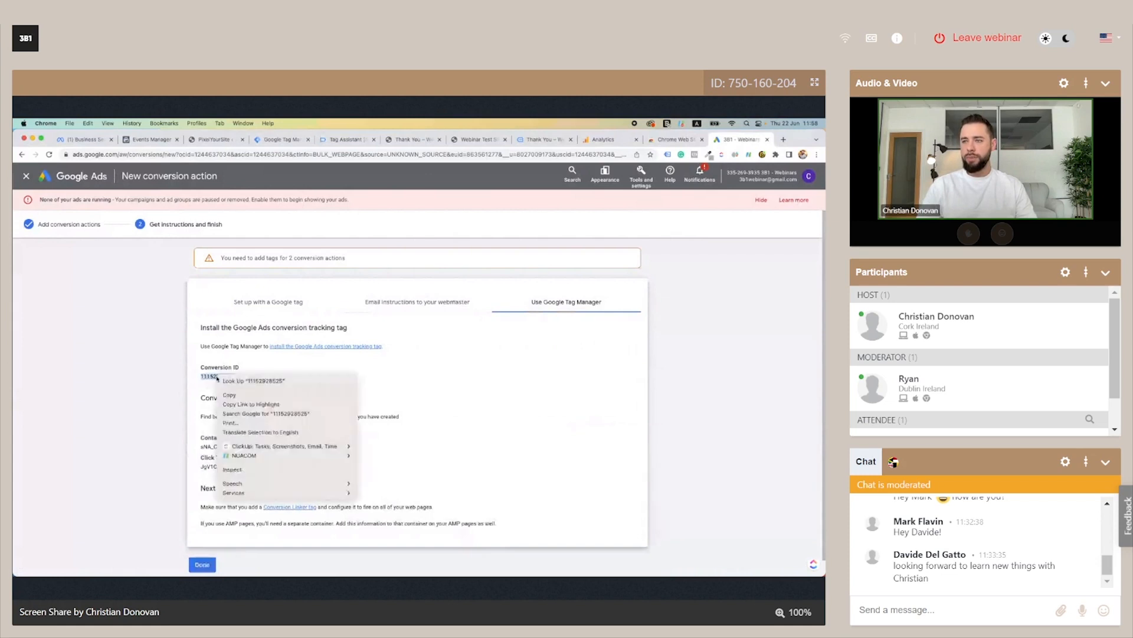
{"action": "left_click", "coordinate": [255, 391]}
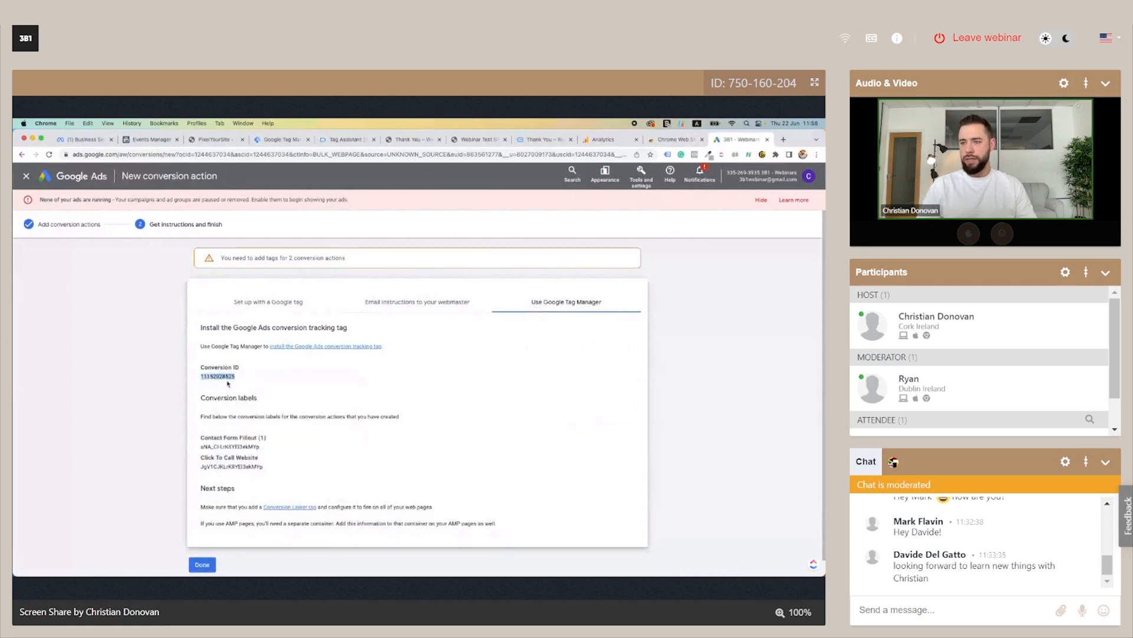
{"action": "left_click", "coordinate": [227, 377]}
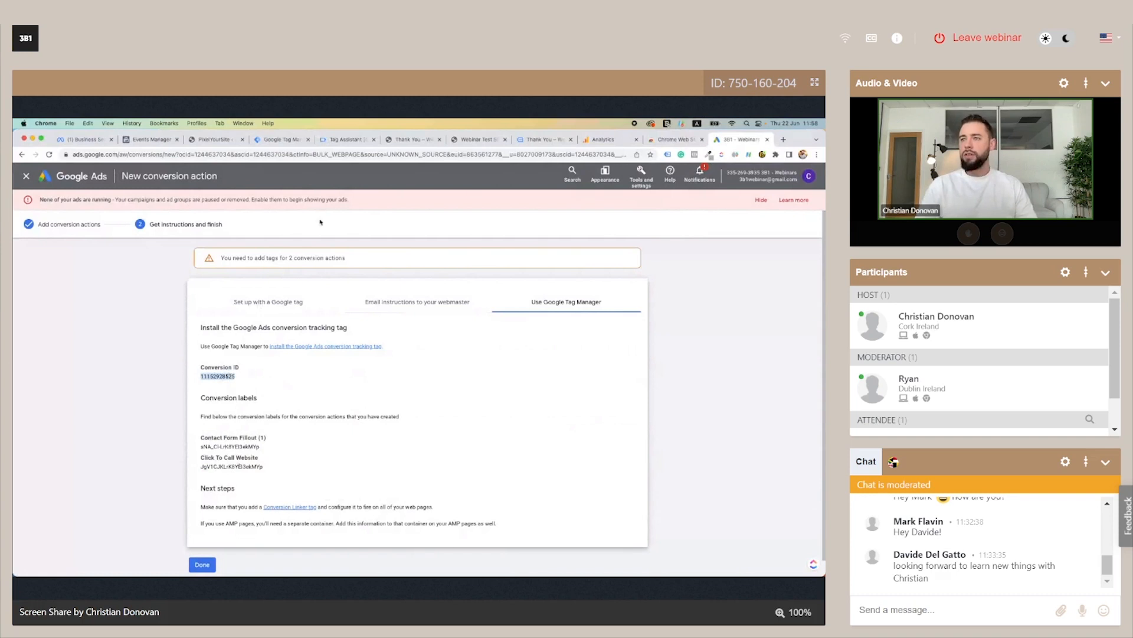
Step: In Google Tag Manager, configure the untitled tag as Google Ads Conversion Tracking and paste the copied conversion ID
{"action": "left_click", "coordinate": [283, 142]}
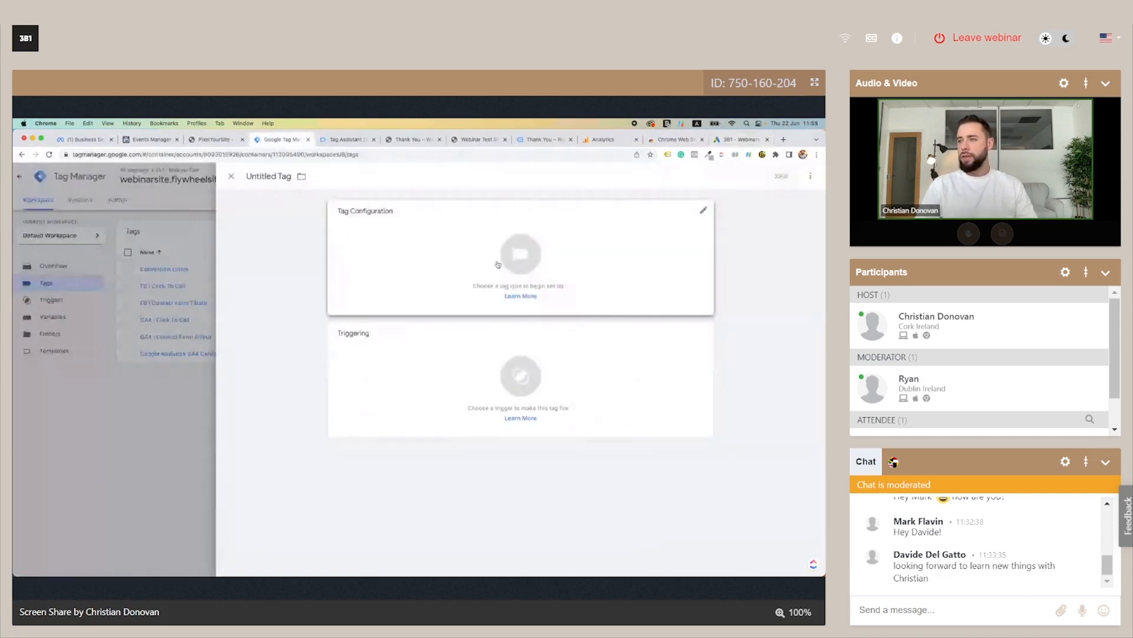
{"action": "left_click", "coordinate": [471, 246]}
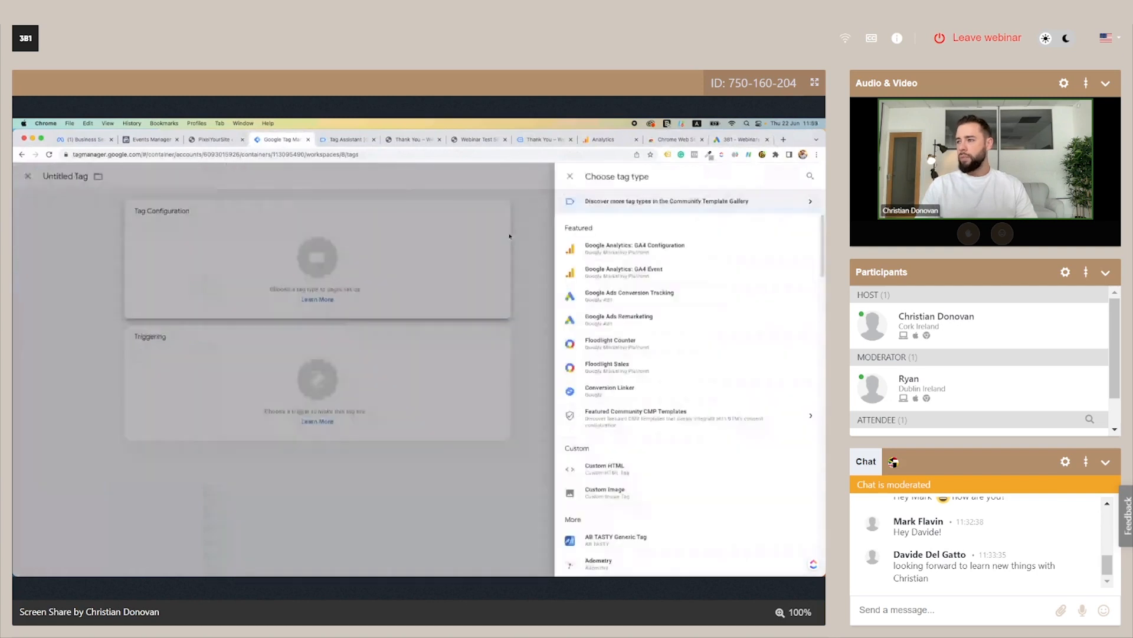
{"action": "left_click", "coordinate": [616, 298]}
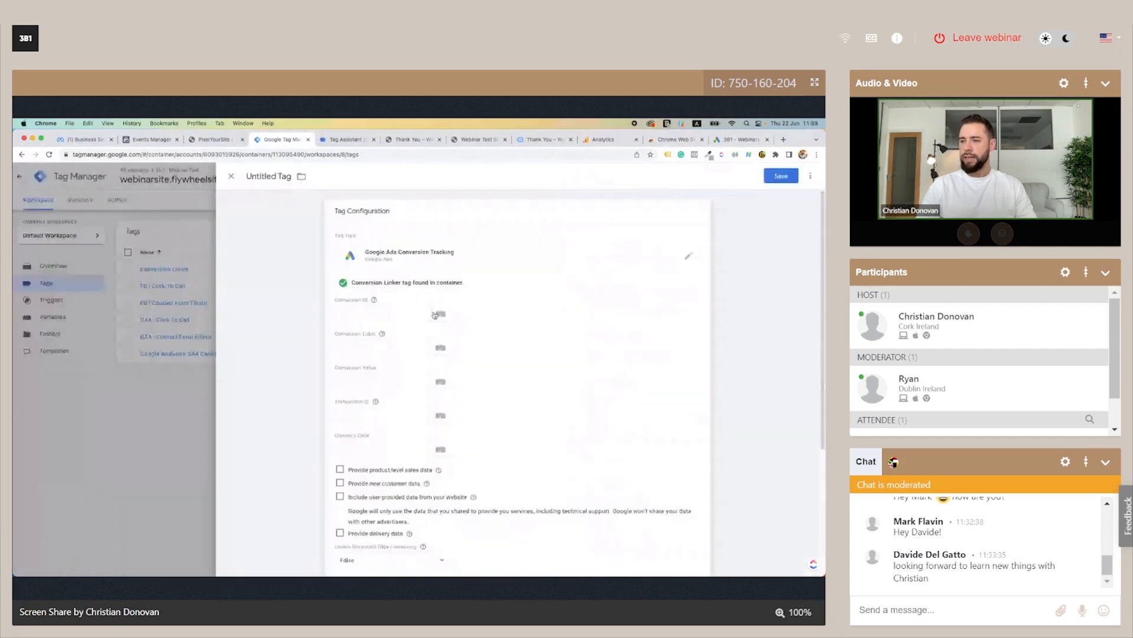
{"action": "left_click", "coordinate": [366, 313]}
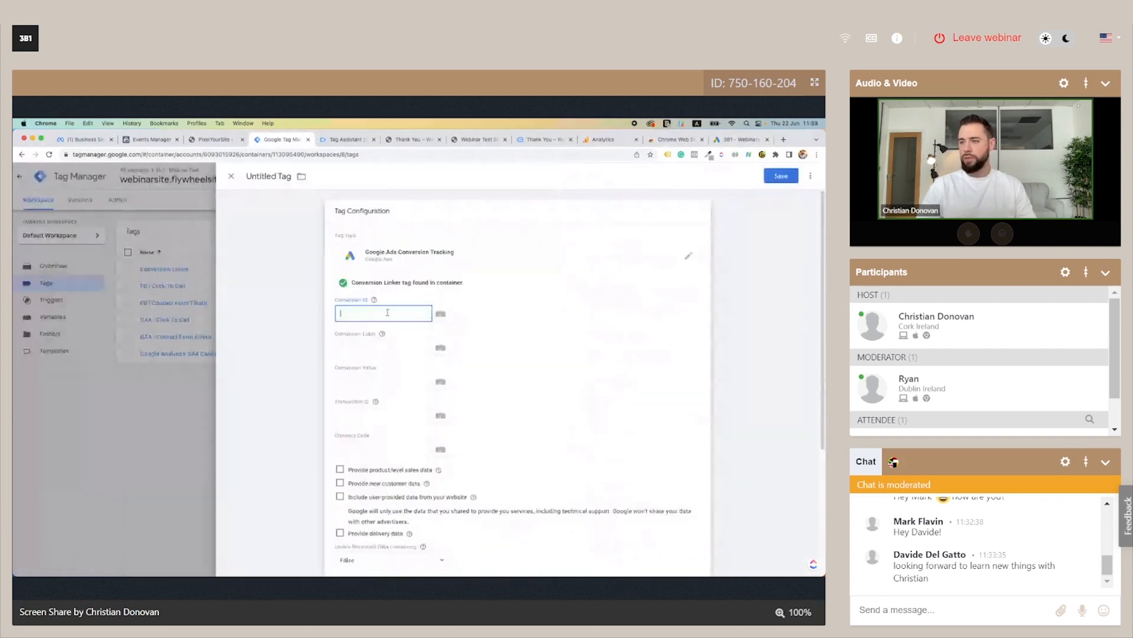
{"action": "key", "text": "super+v"}
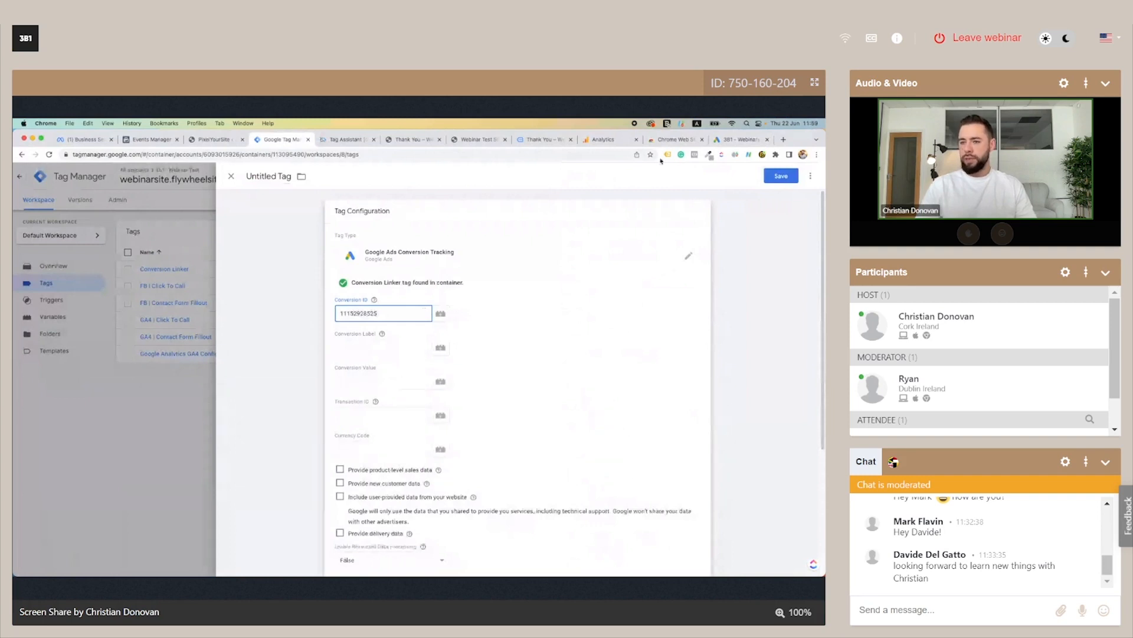
Step: Copy the Contact Form Fillout conversion label from Google Ads into the new tag's conversion label in Tag Manager
{"action": "left_click", "coordinate": [740, 140]}
{"action": "triple_click", "coordinate": [232, 447]}
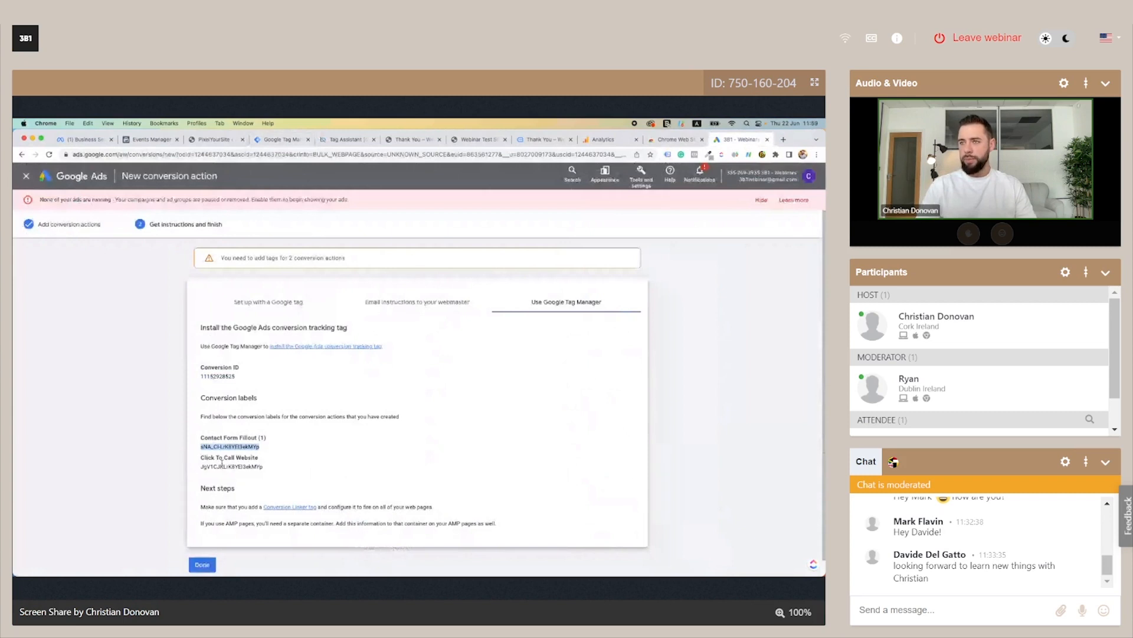
{"action": "left_click", "coordinate": [275, 142]}
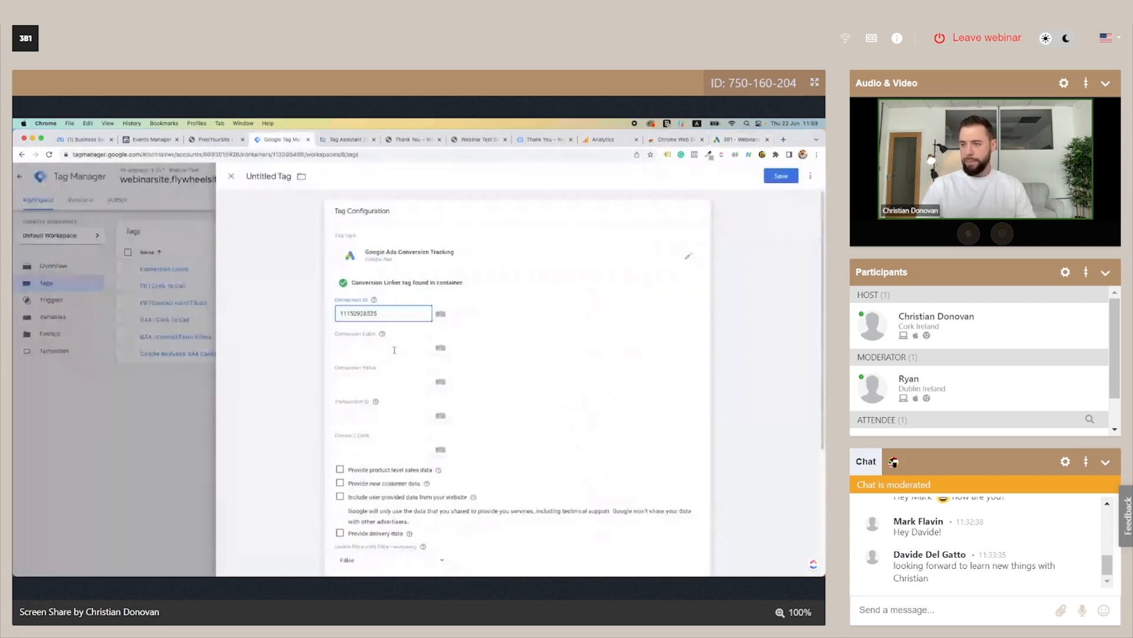
{"action": "key", "text": "super+v"}
Step: Assign the existing /thank-you/ page view trigger to the Google Ads conversion tag
{"action": "scroll", "coordinate": [494, 300], "scroll_direction": "down", "scroll_amount": 3}
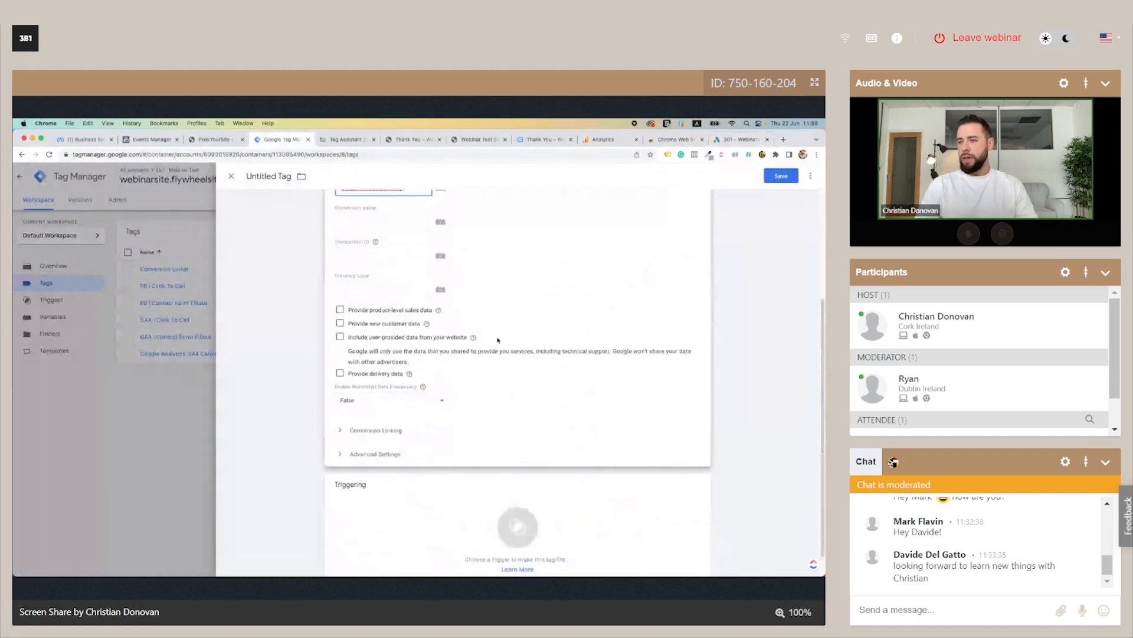
{"action": "scroll", "coordinate": [483, 355], "scroll_direction": "down", "scroll_amount": 1}
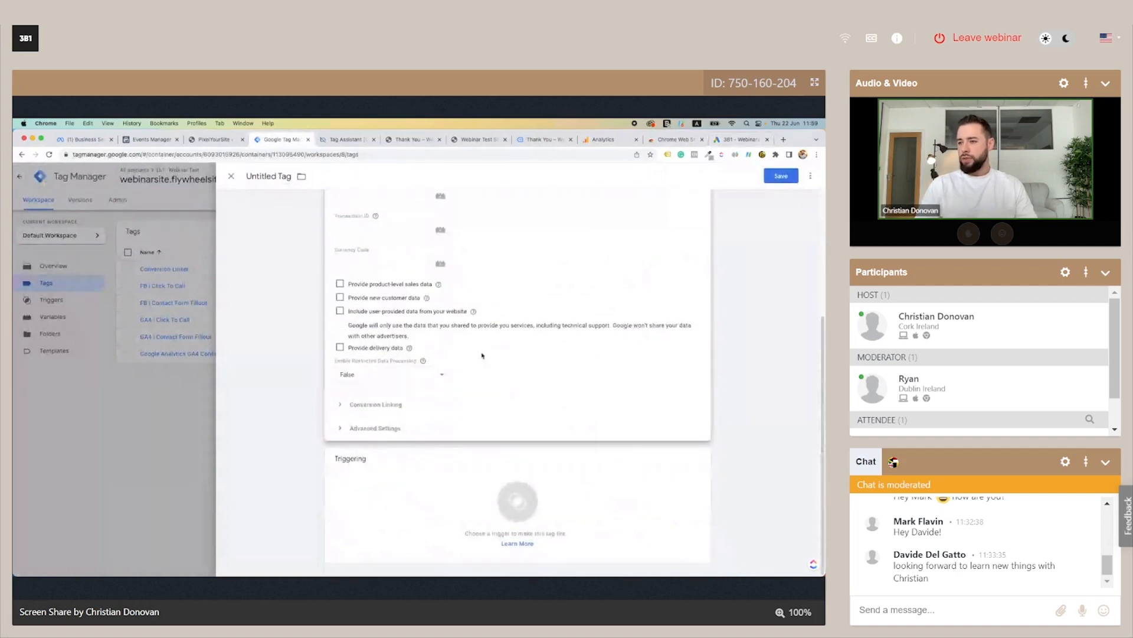
{"action": "left_click", "coordinate": [518, 475]}
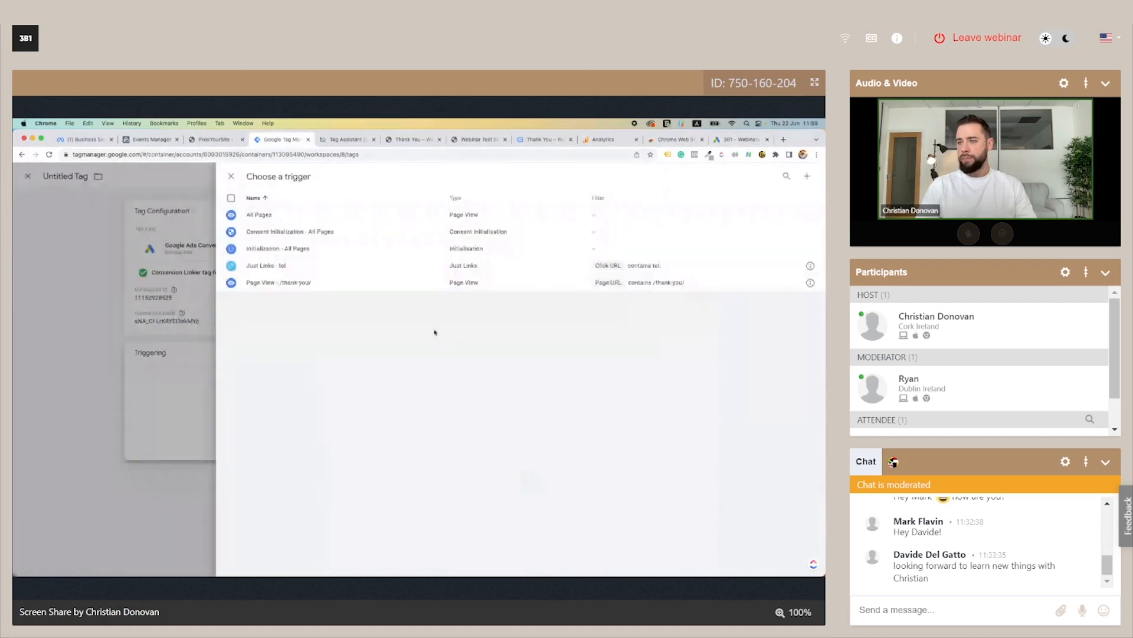
{"action": "left_click", "coordinate": [325, 285]}
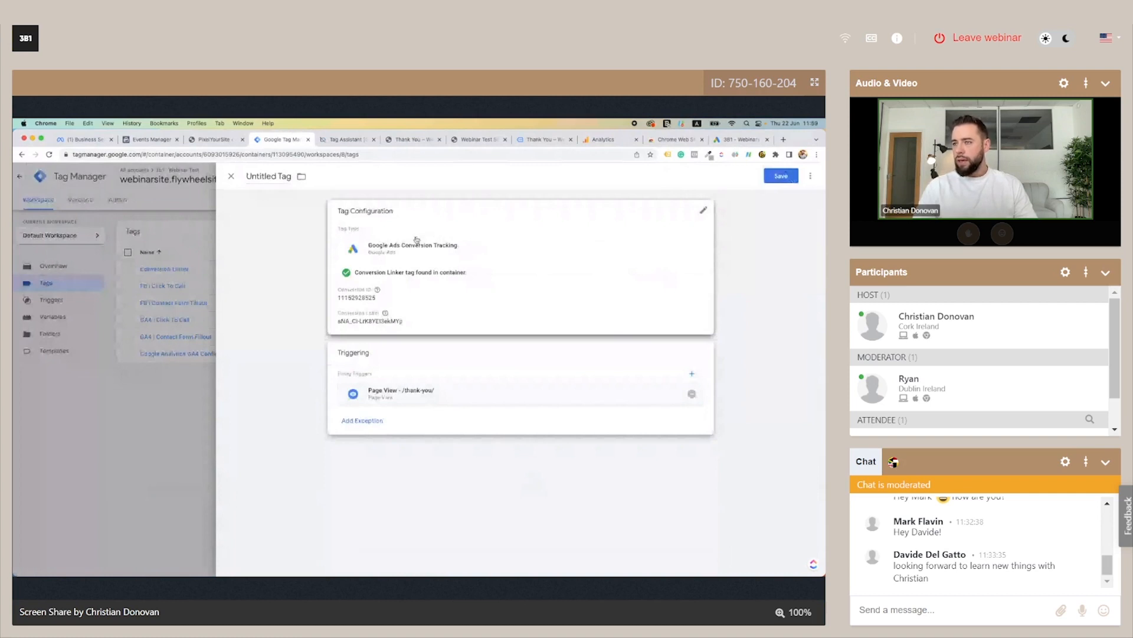
Step: Name the tag "Google Ads | Contact Form Fillout" and save it
{"action": "left_click", "coordinate": [279, 176]}
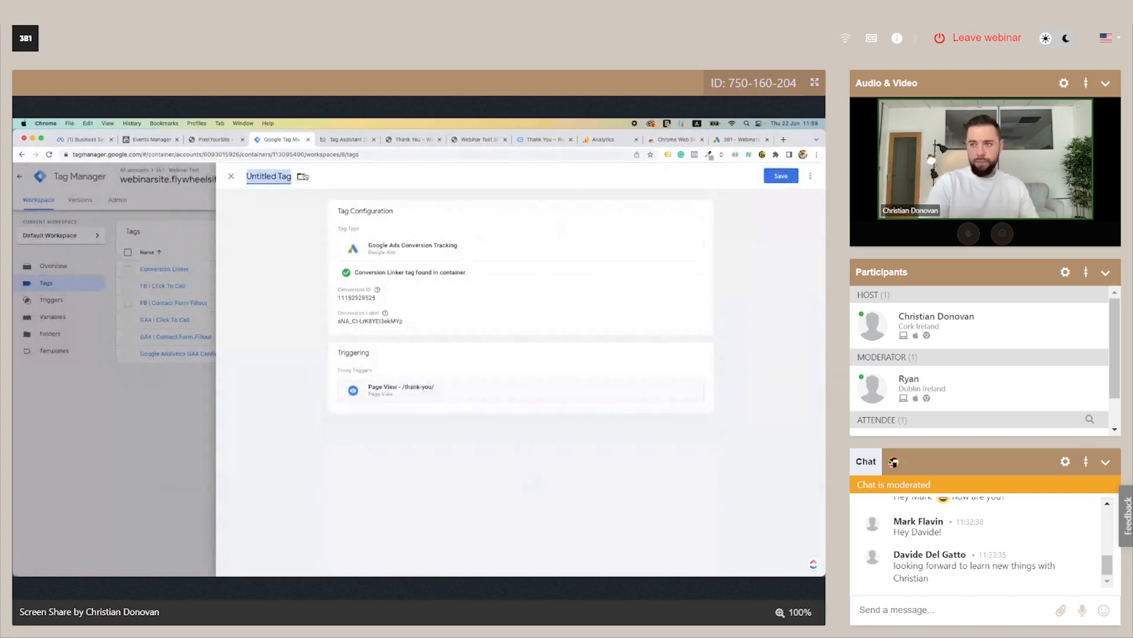
{"action": "type", "text": "Google Ads"}
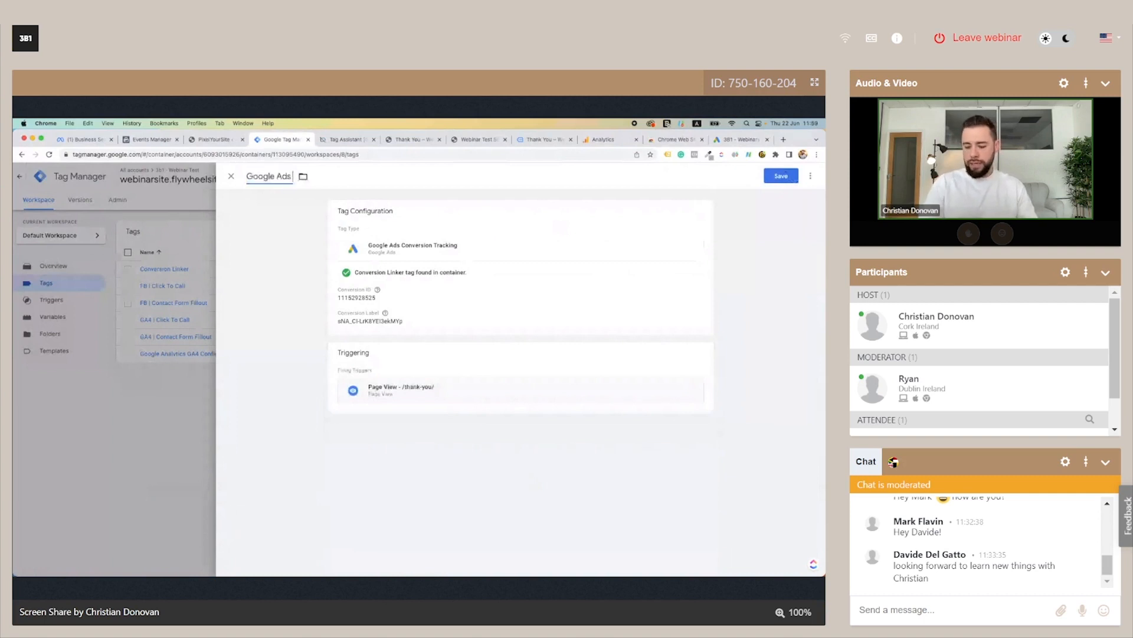
{"action": "type", "text": " |"}
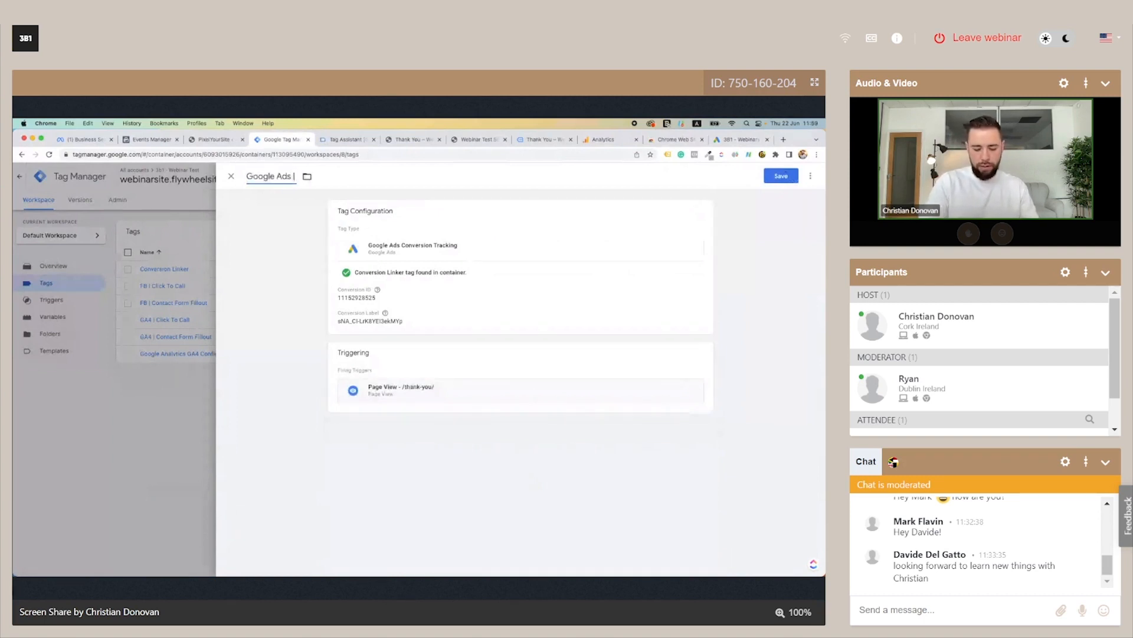
{"action": "type", "text": " Contact Form Fil"}
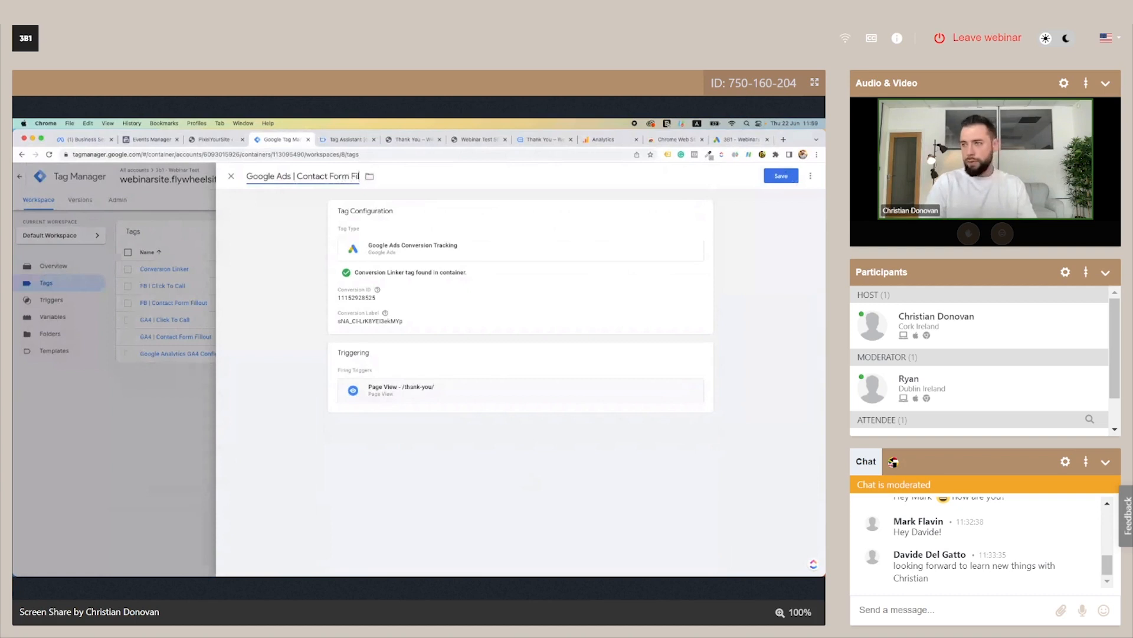
{"action": "type", "text": "lout"}
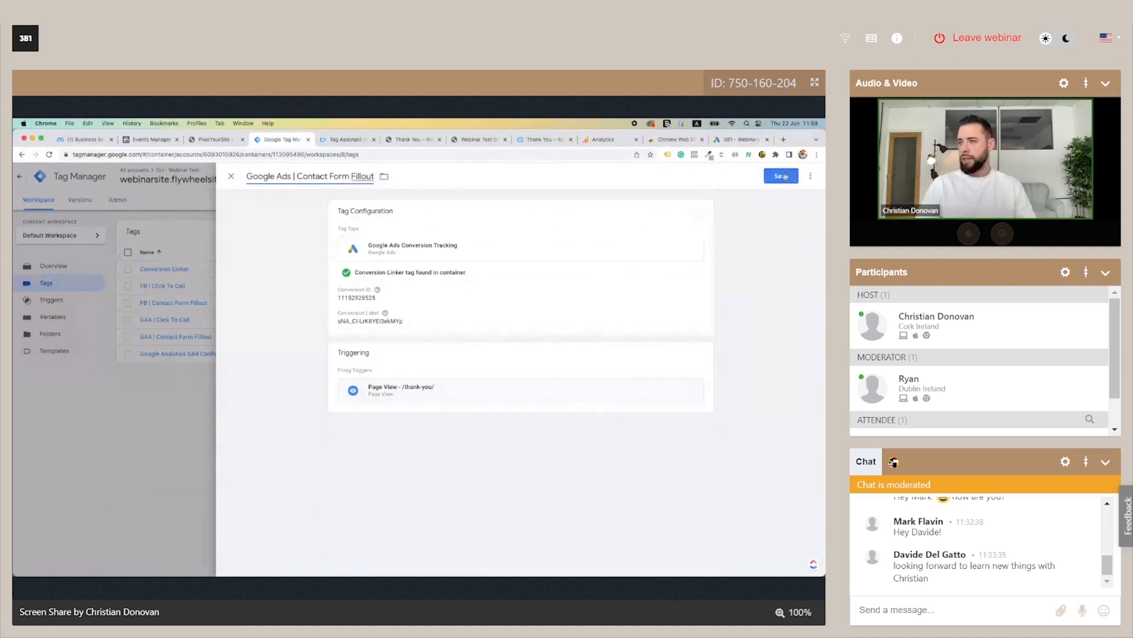
{"action": "left_click", "coordinate": [785, 176]}
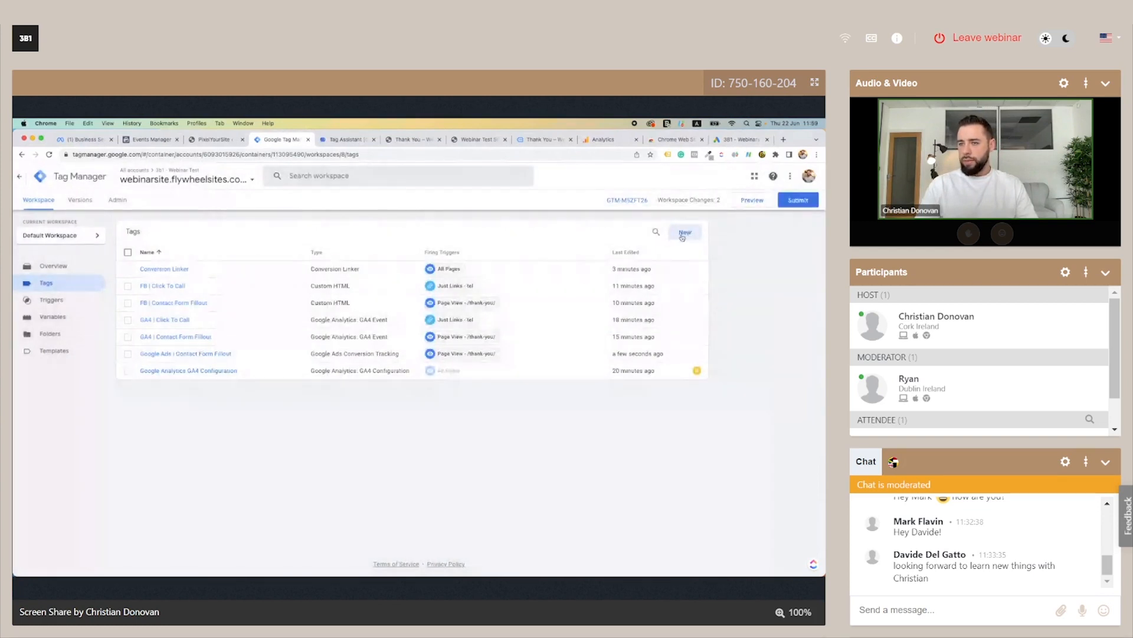
Step: Duplicate the Google Ads contact form tag and rename the copy "Google Ads | Click To Call"
{"action": "left_click", "coordinate": [175, 355]}
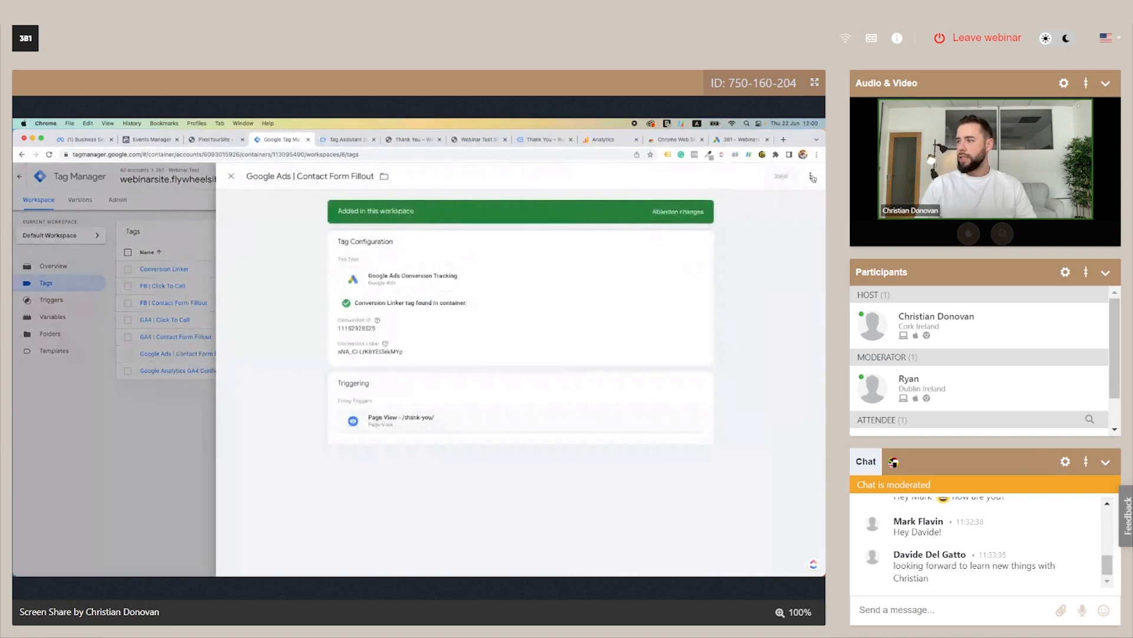
{"action": "left_click", "coordinate": [812, 176]}
{"action": "left_click", "coordinate": [788, 198]}
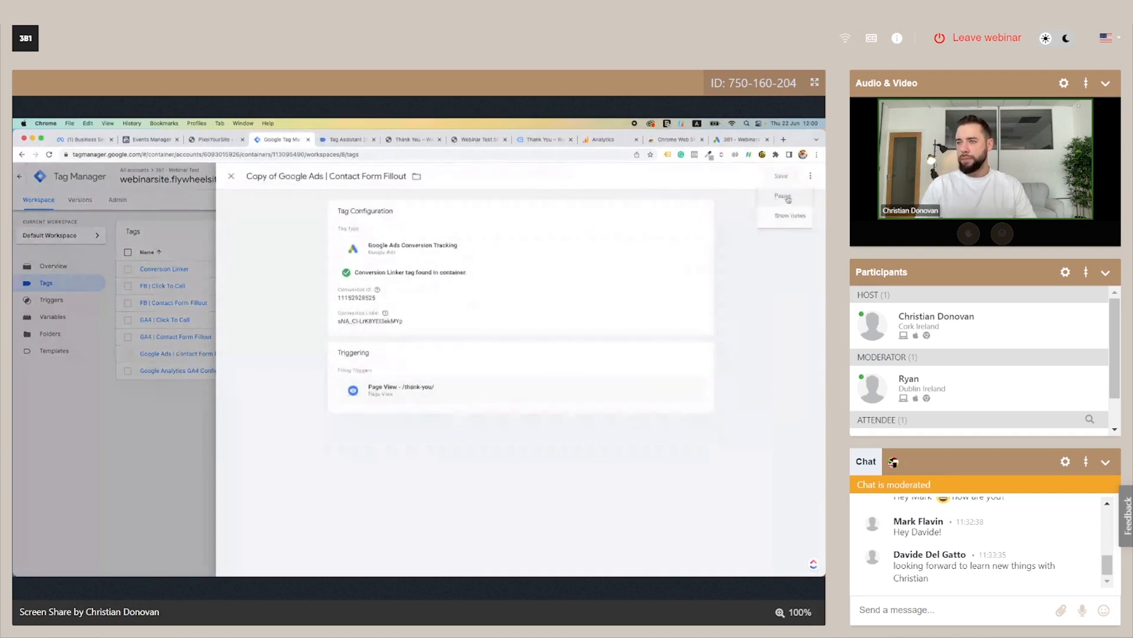
{"action": "left_click_drag", "start_coordinate": [278, 177], "coordinate": [236, 177]}
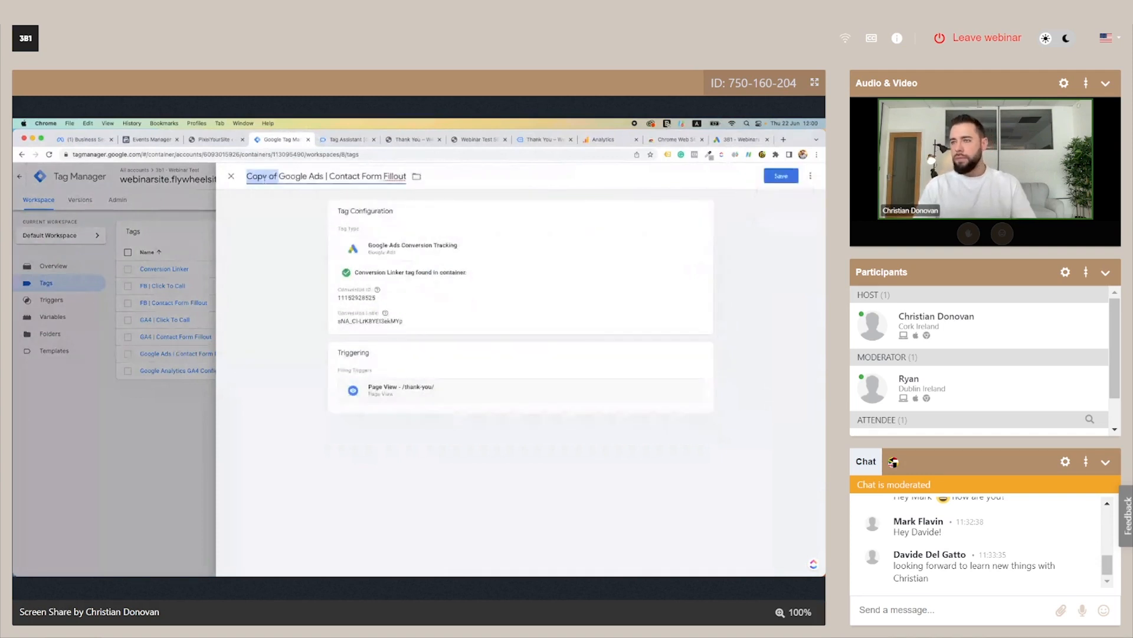
{"action": "key", "text": "BackSpace"}
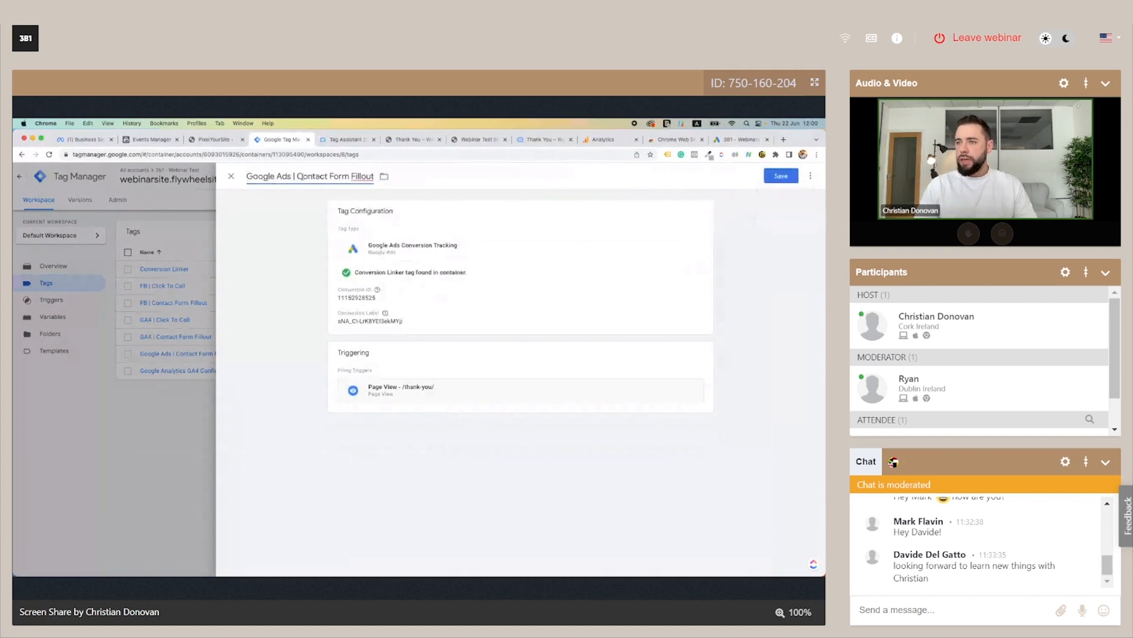
{"action": "left_click_drag", "start_coordinate": [301, 177], "coordinate": [375, 180]}
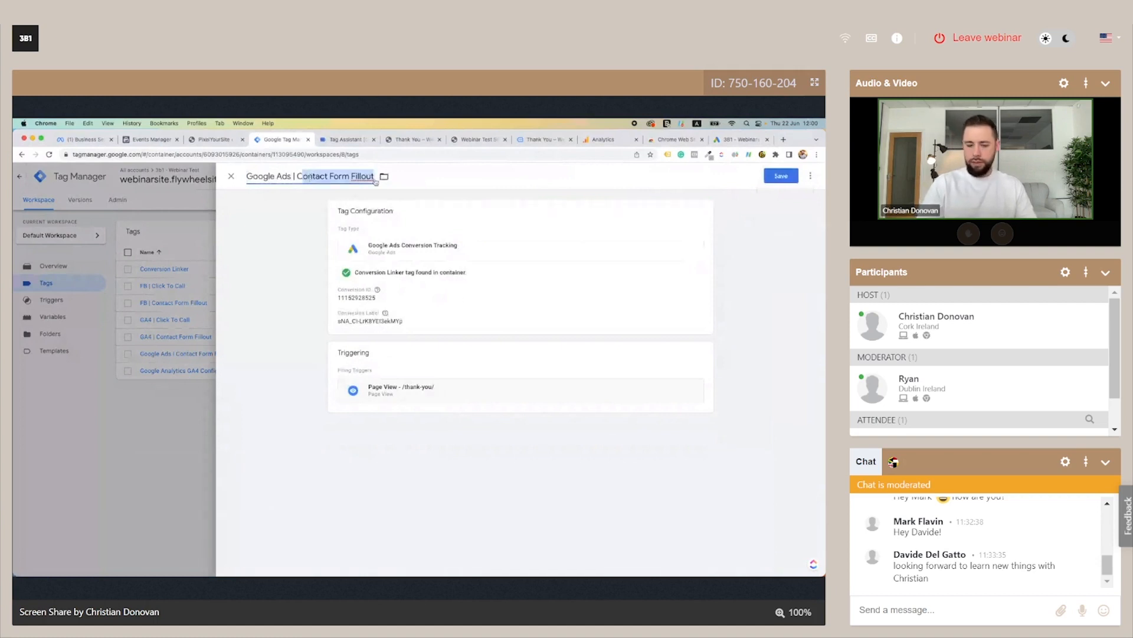
{"action": "type", "text": "lick To Call"}
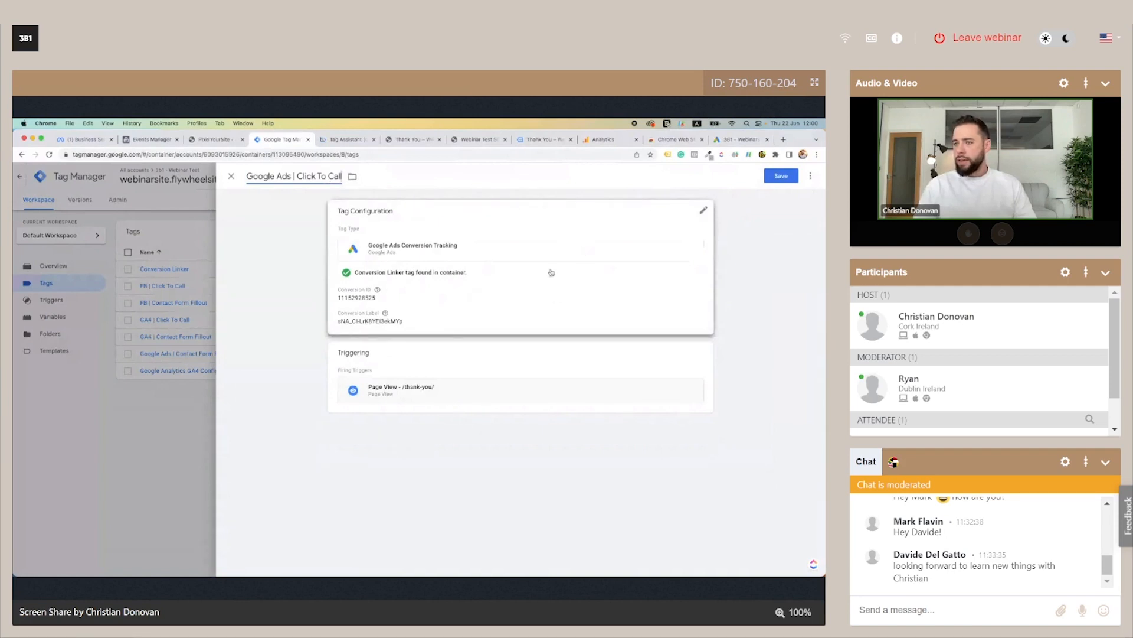
Step: Replace the click-to-call tag's conversion label in Tag Manager with the Click To Call Website label copied from Google Ads
{"action": "left_click", "coordinate": [555, 304]}
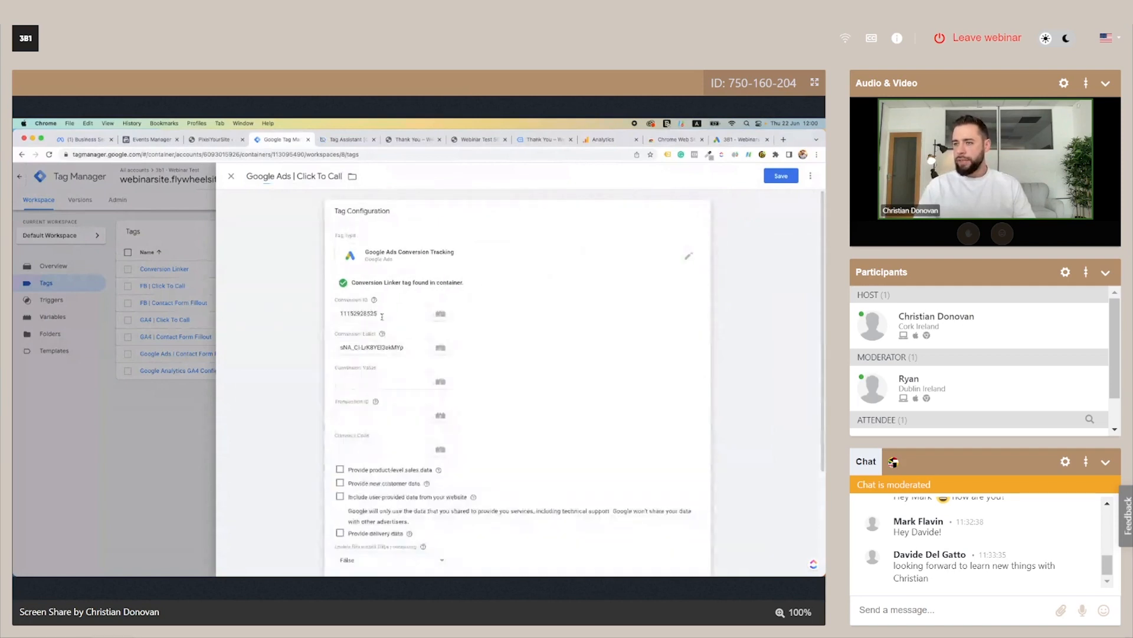
{"action": "left_click", "coordinate": [739, 139]}
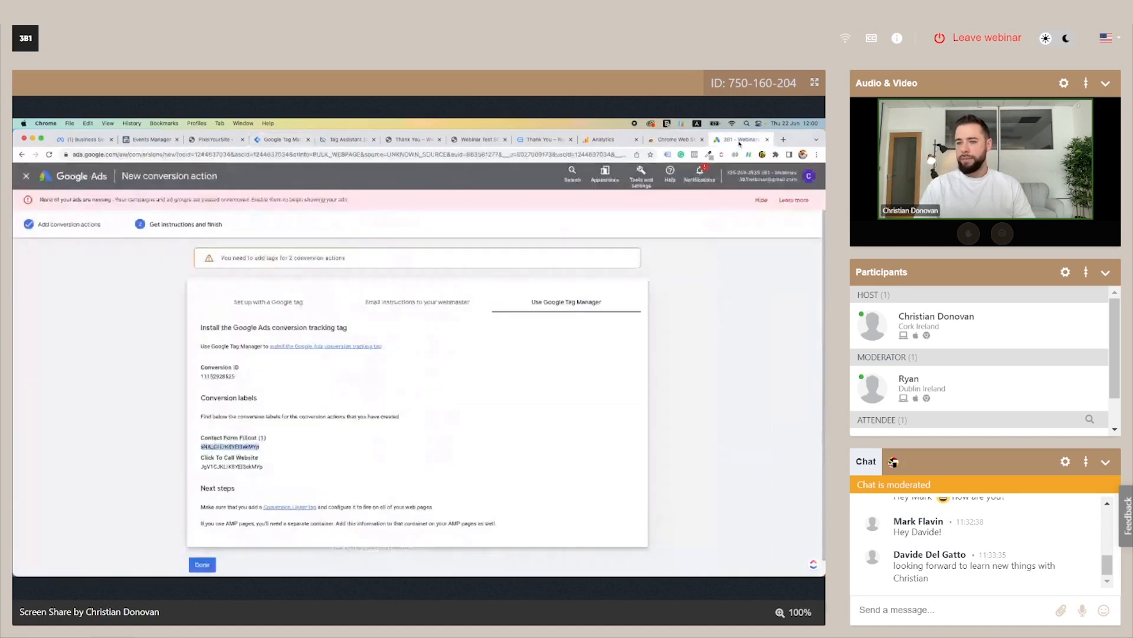
{"action": "scroll", "coordinate": [235, 429], "scroll_direction": "down", "scroll_amount": 1}
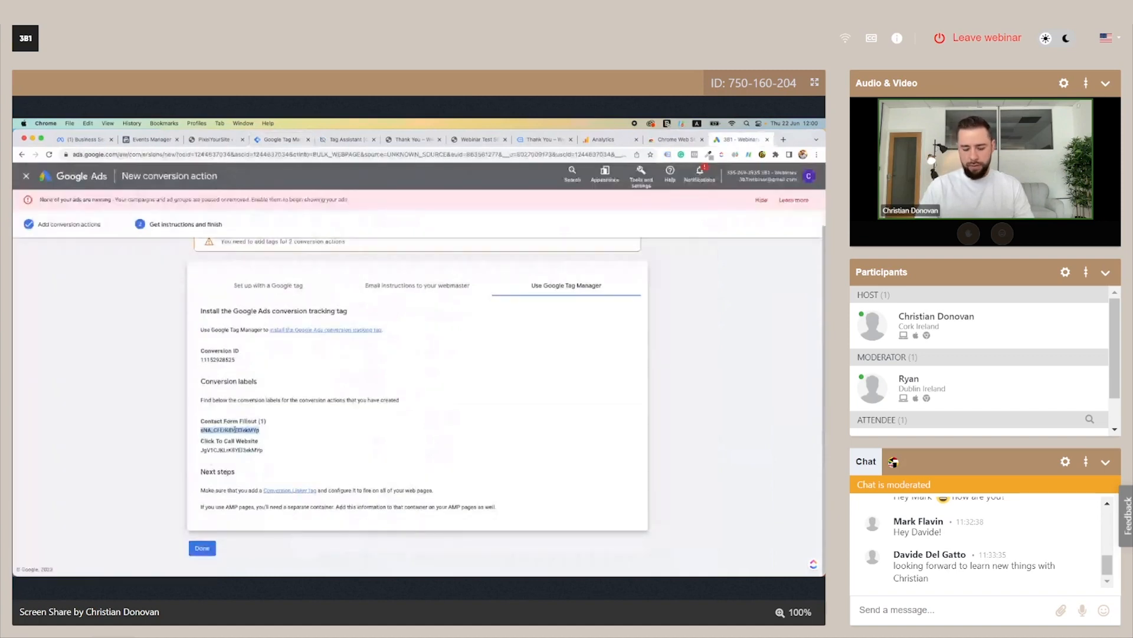
{"action": "double_click", "coordinate": [227, 450]}
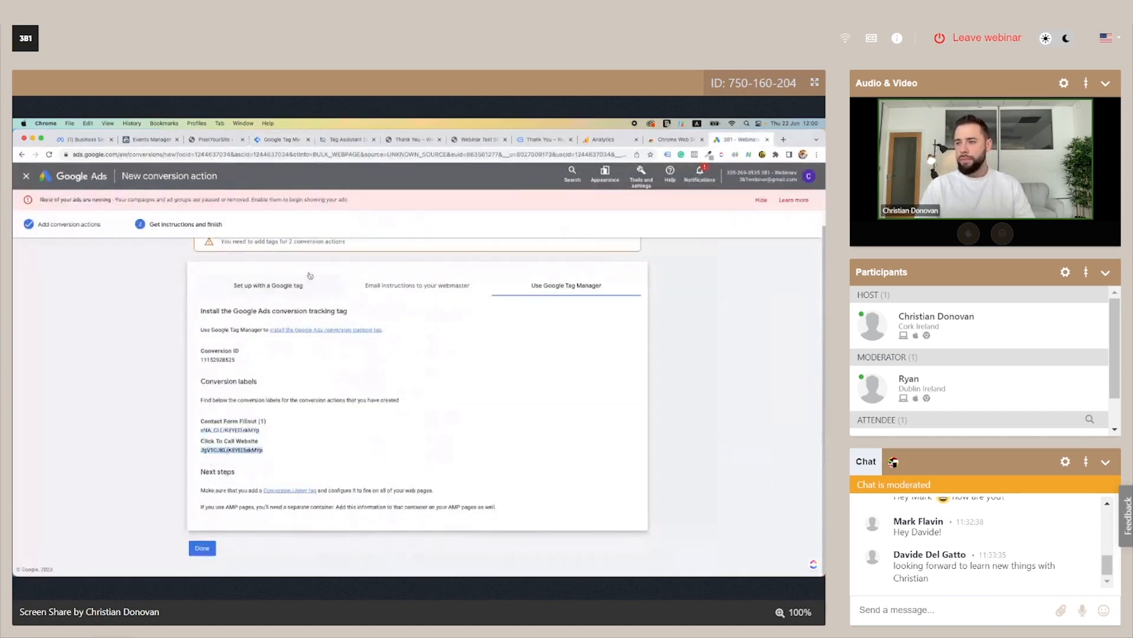
{"action": "left_click", "coordinate": [282, 140]}
{"action": "double_click", "coordinate": [380, 347]}
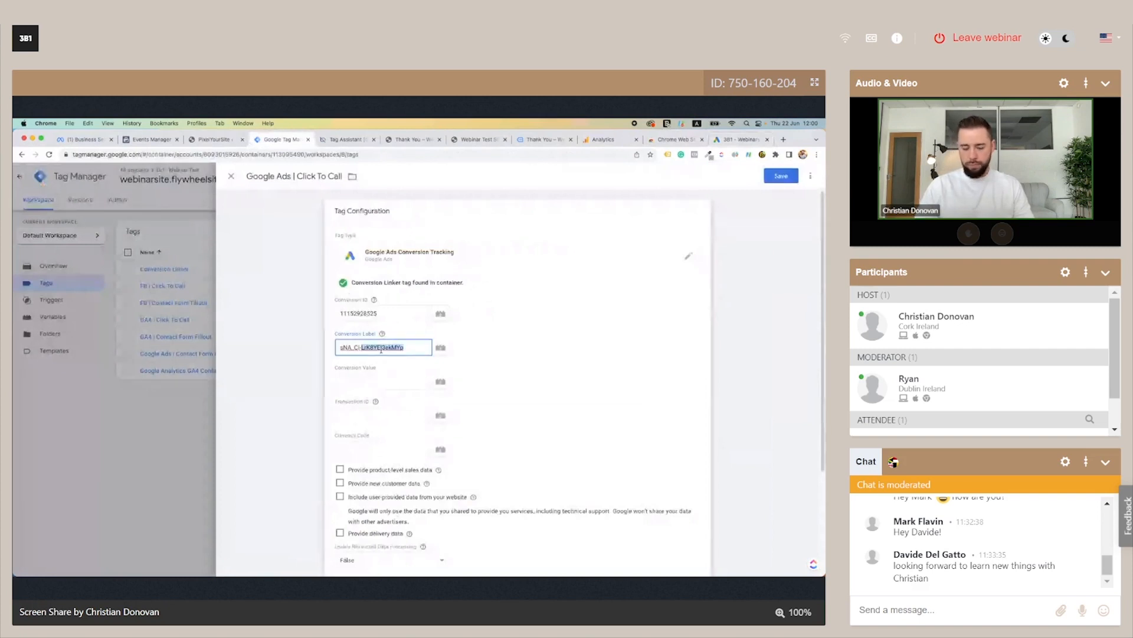
{"action": "key", "text": "super+a"}
{"action": "key", "text": "super+v"}
Step: Replace the tag's /thank-you/ page view trigger with the Just Links - tel trigger and save the tag
{"action": "scroll", "coordinate": [570, 347], "scroll_direction": "down", "scroll_amount": 1}
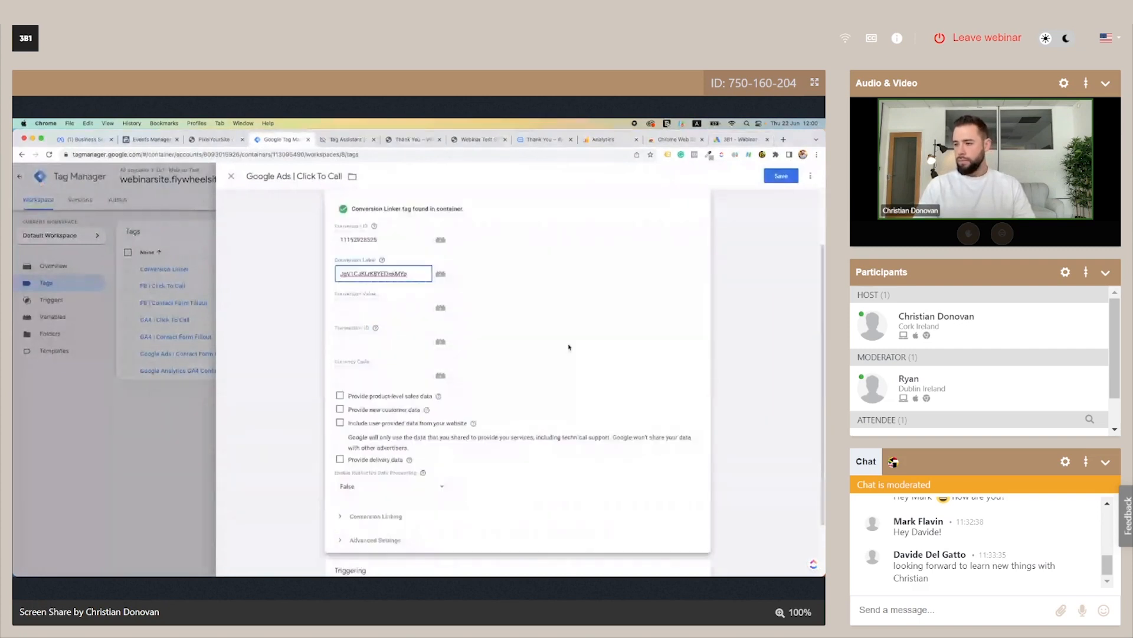
{"action": "scroll", "coordinate": [585, 366], "scroll_direction": "down", "scroll_amount": 2}
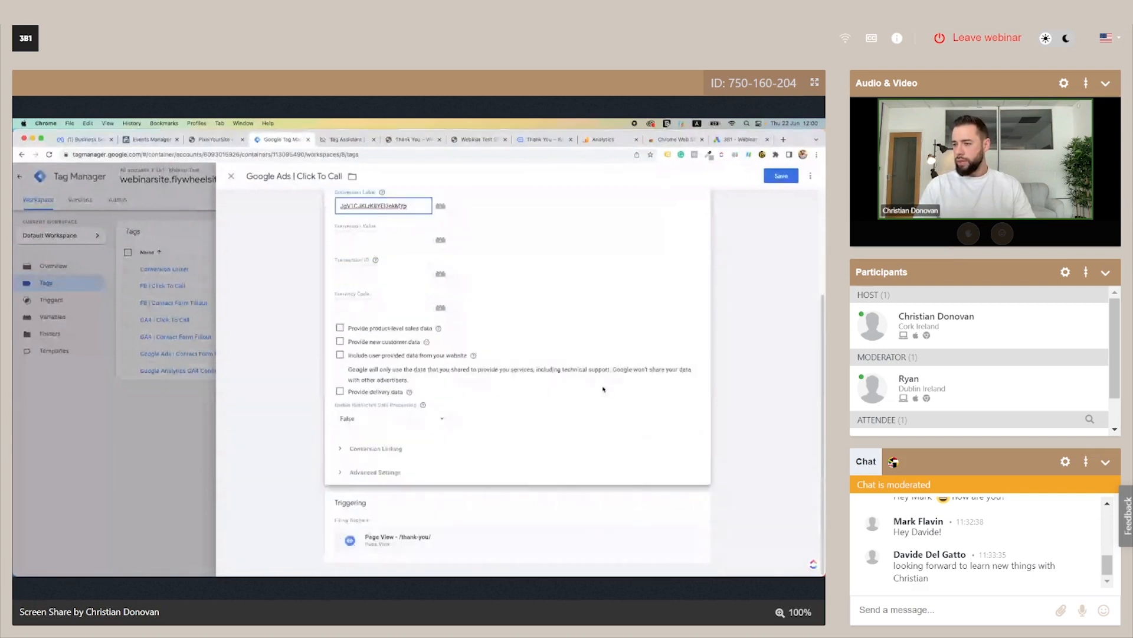
{"action": "left_click", "coordinate": [683, 503]}
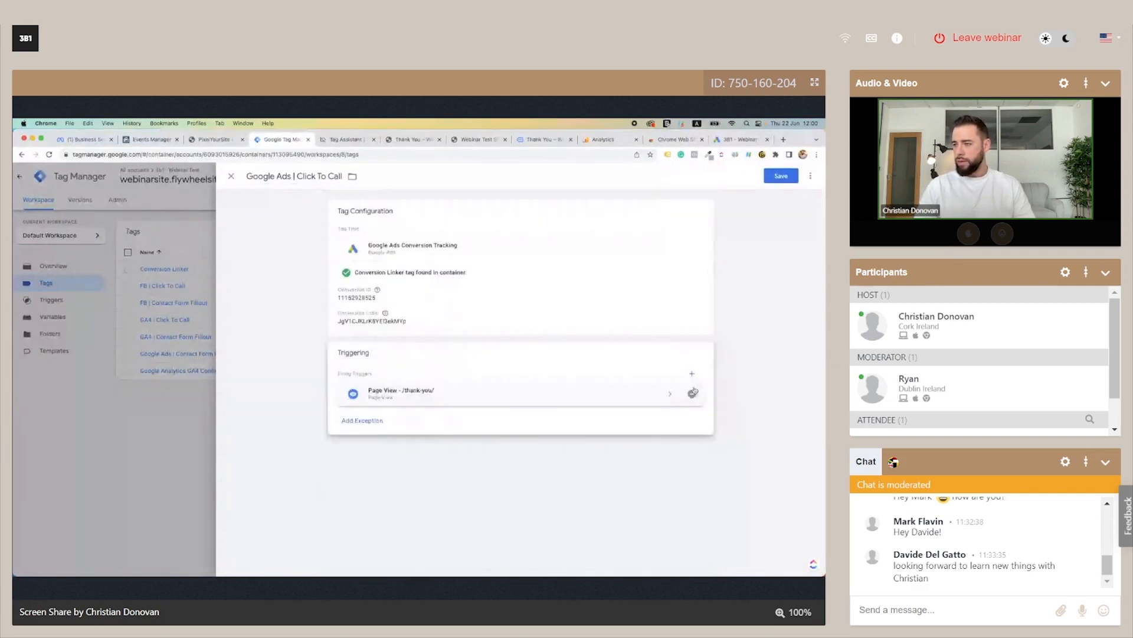
{"action": "left_click", "coordinate": [692, 394]}
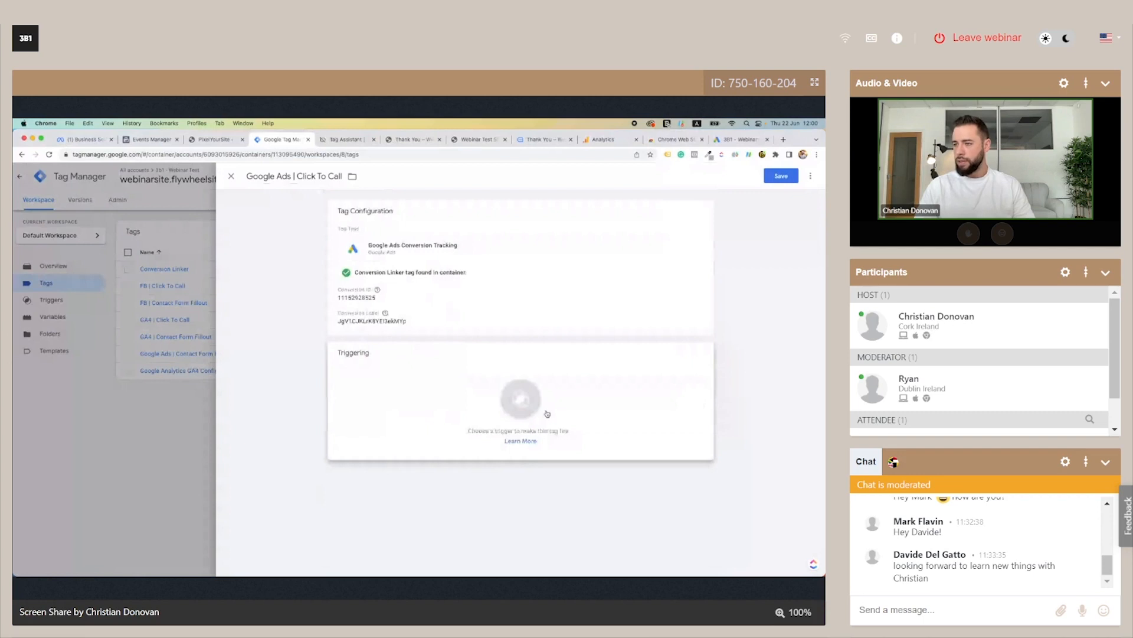
{"action": "left_click", "coordinate": [576, 391]}
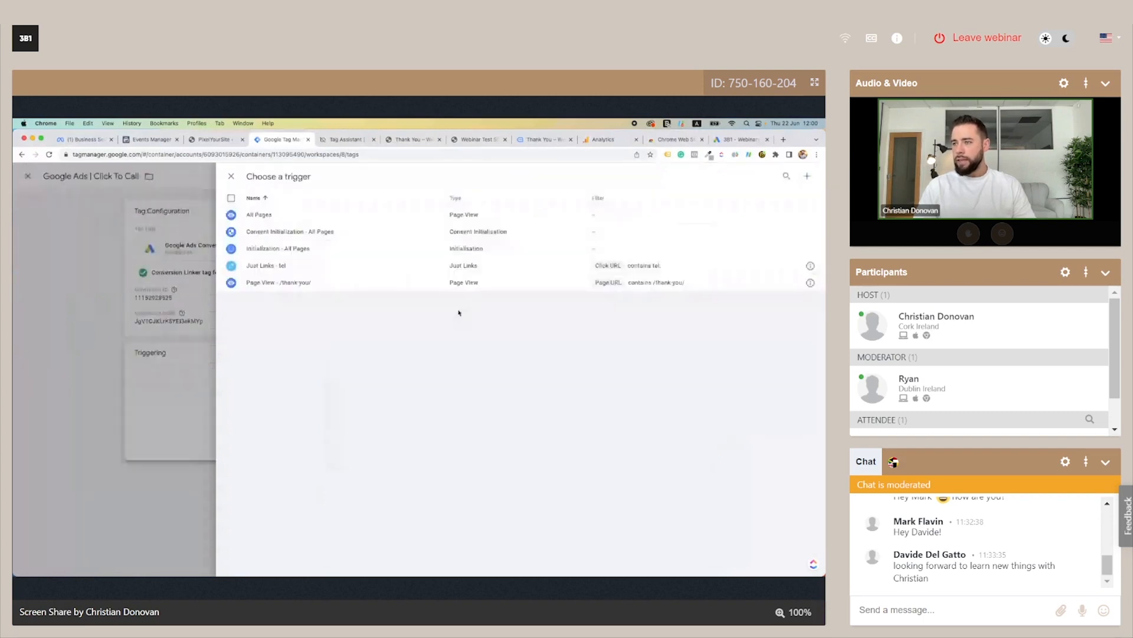
{"action": "left_click", "coordinate": [346, 266]}
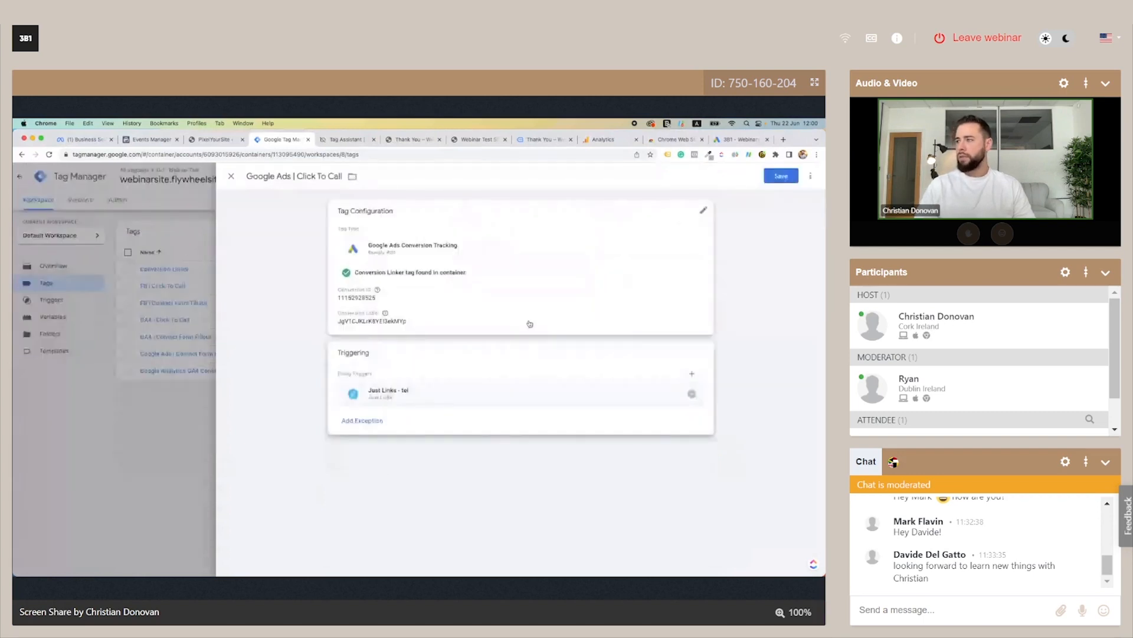
{"action": "left_click", "coordinate": [786, 178]}
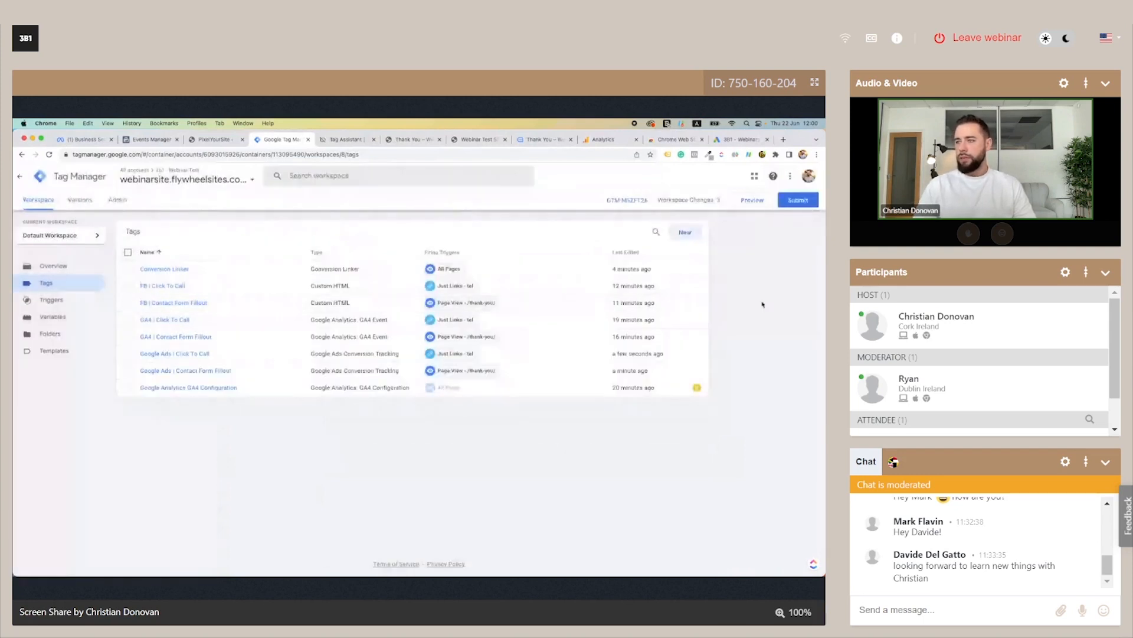
Step: Preview the container on the Contact Us page and move that page's browser tab beside Tag Assistant
{"action": "left_click", "coordinate": [750, 201]}
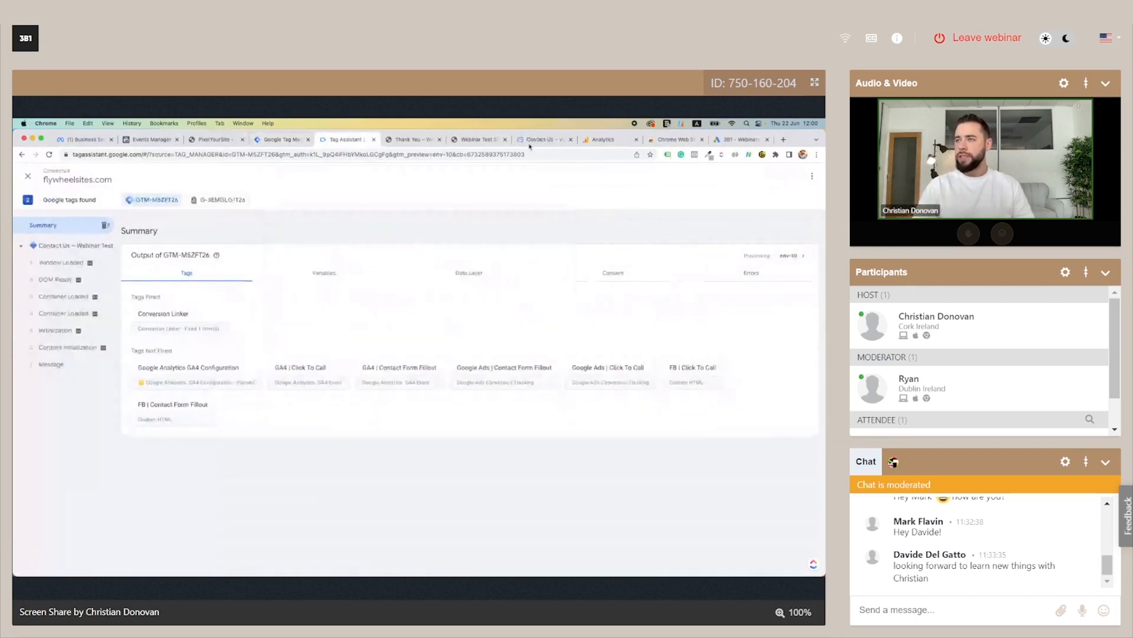
{"action": "left_click_drag", "start_coordinate": [529, 145], "coordinate": [420, 140]}
{"action": "left_click", "coordinate": [347, 139]}
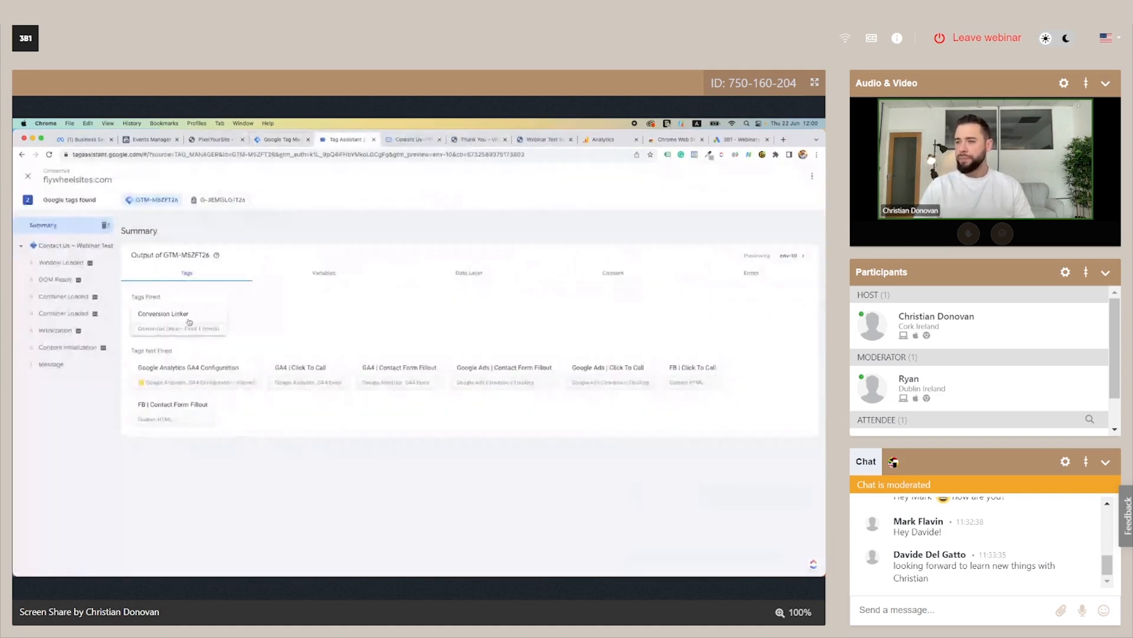
Step: Test the Contact Us phone link and the thank-you page, checking in Tag Assistant which tags fire
{"action": "left_click", "coordinate": [404, 142]}
{"action": "scroll", "coordinate": [405, 360], "scroll_direction": "down", "scroll_amount": 4}
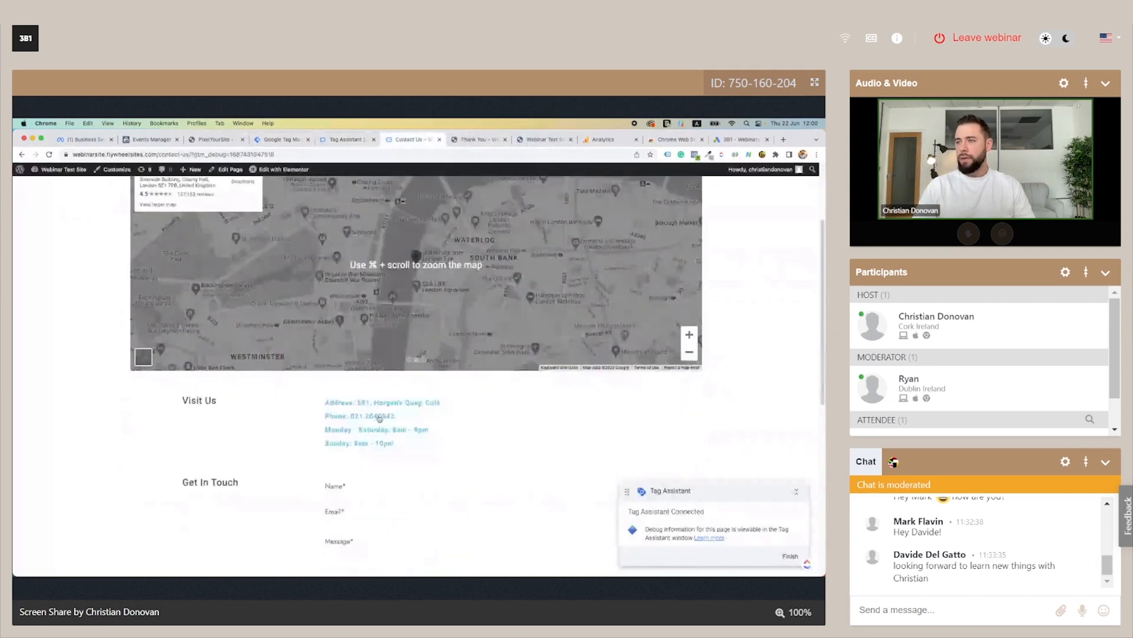
{"action": "left_click", "coordinate": [380, 418]}
{"action": "left_click", "coordinate": [338, 143]}
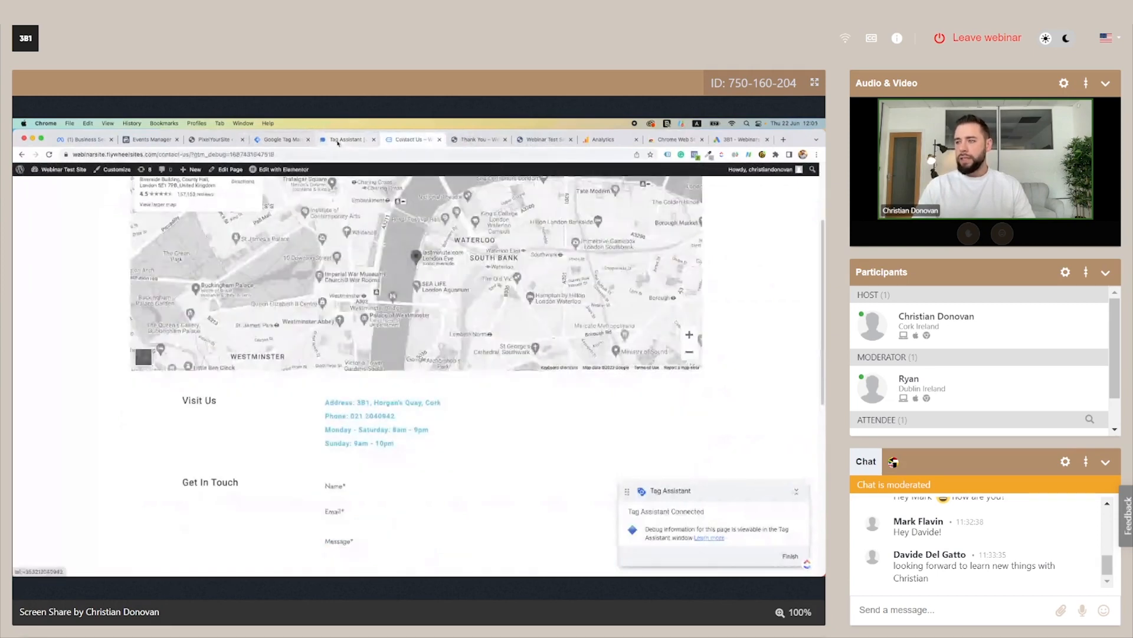
{"action": "left_click", "coordinate": [338, 143]}
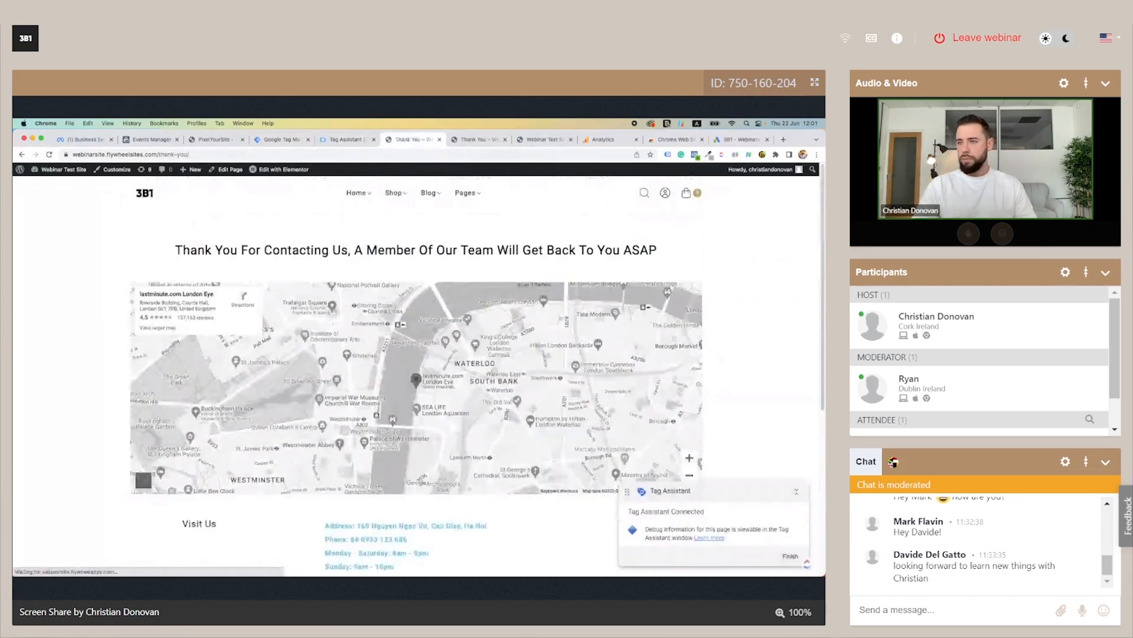
{"action": "scroll", "coordinate": [344, 252], "scroll_direction": "down", "scroll_amount": 3}
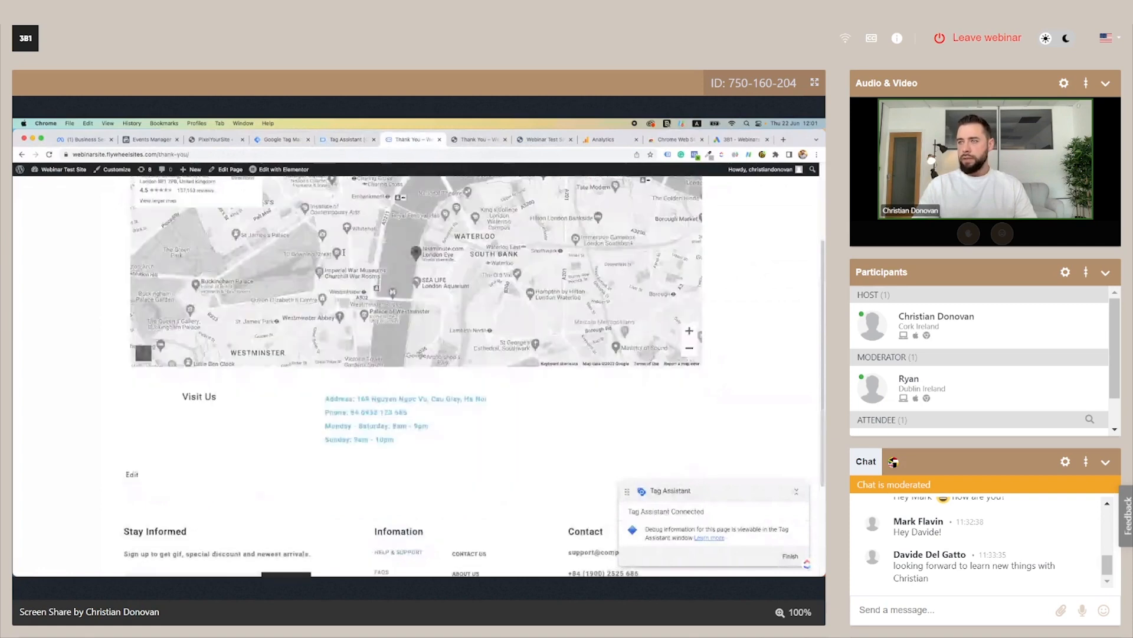
{"action": "left_click", "coordinate": [350, 140]}
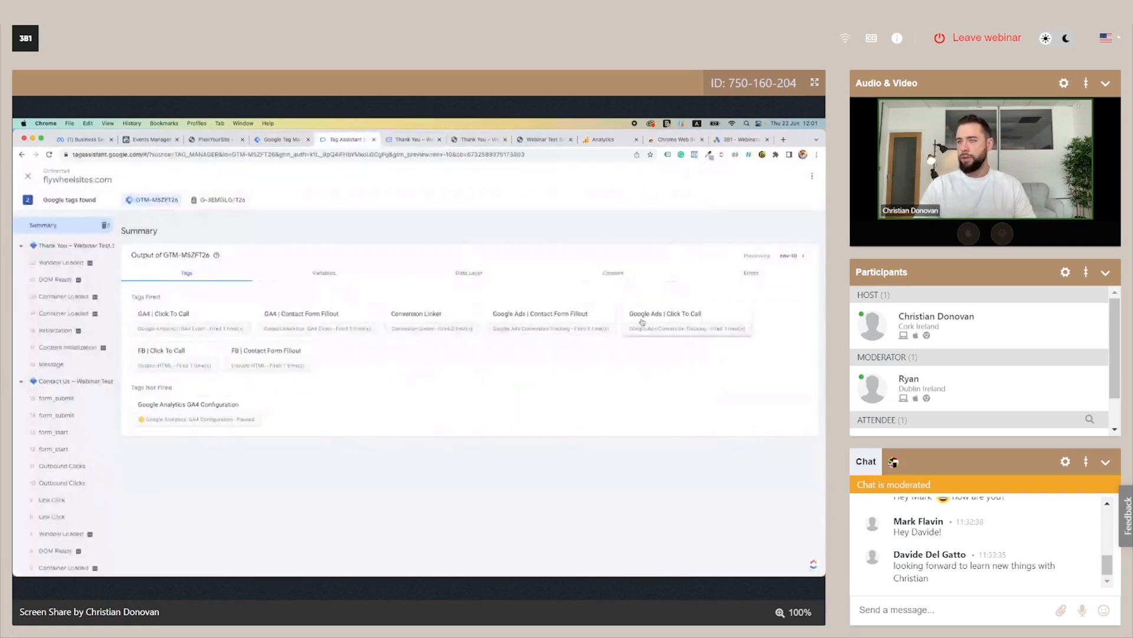
Step: Return to Tag Manager and publish the workspace changes to the Live environment without a version name or description
{"action": "left_click", "coordinate": [298, 143]}
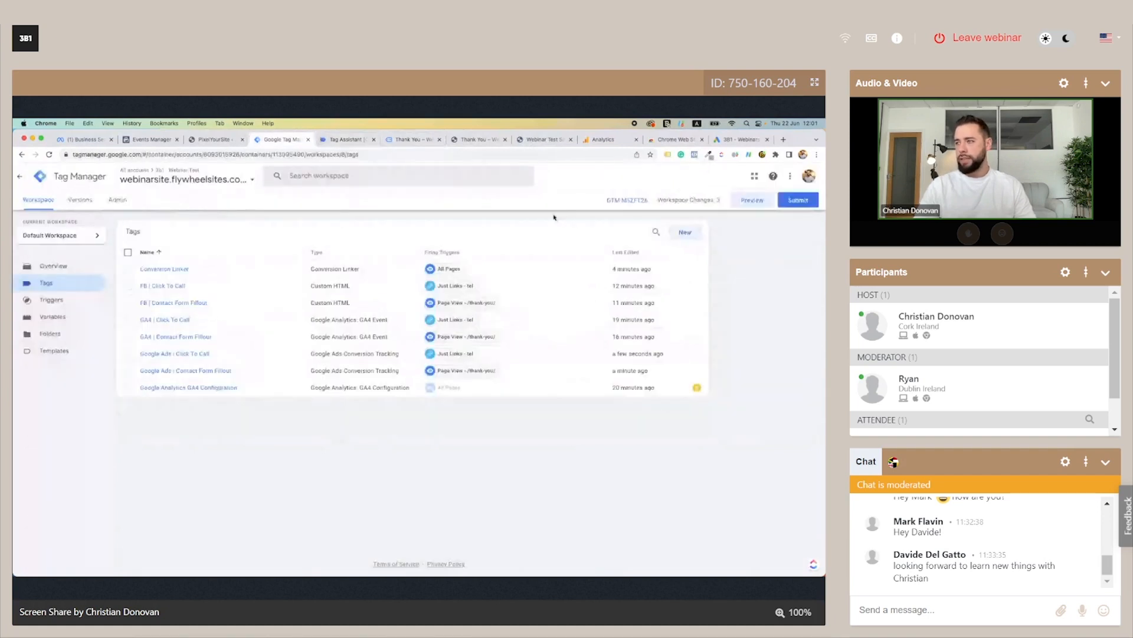
{"action": "left_click", "coordinate": [800, 202]}
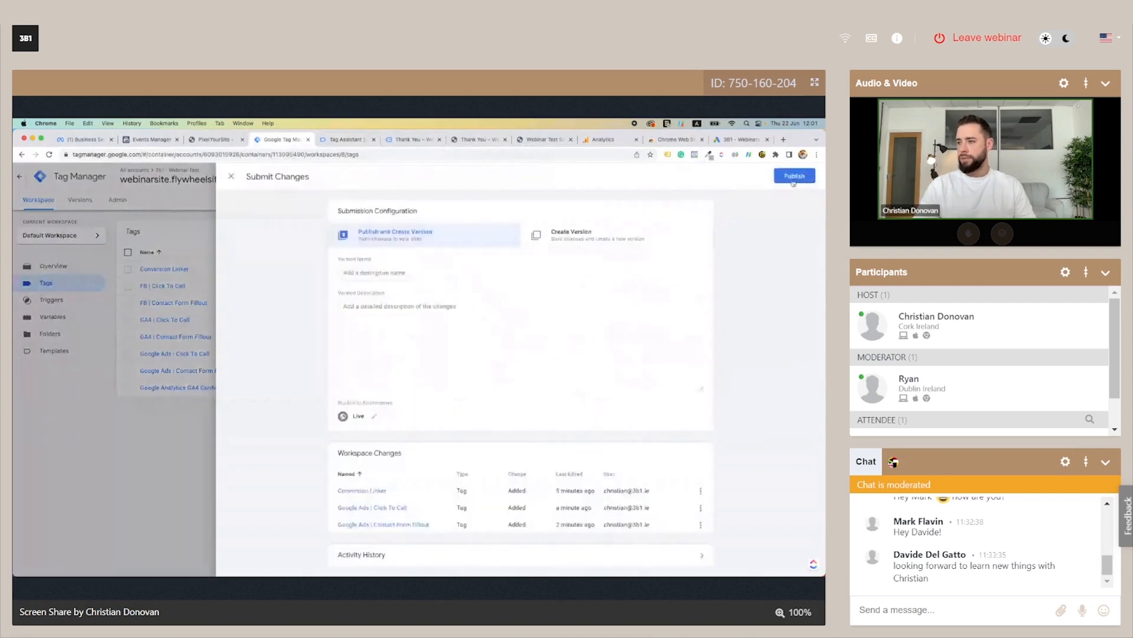
{"action": "left_click", "coordinate": [794, 177]}
{"action": "left_click", "coordinate": [496, 423]}
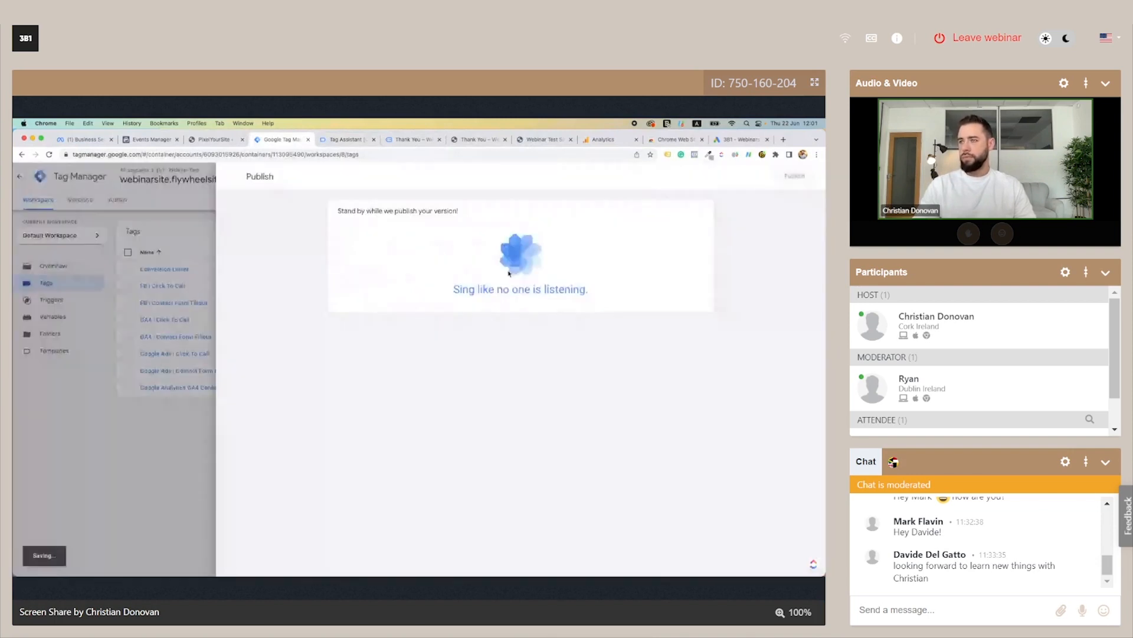